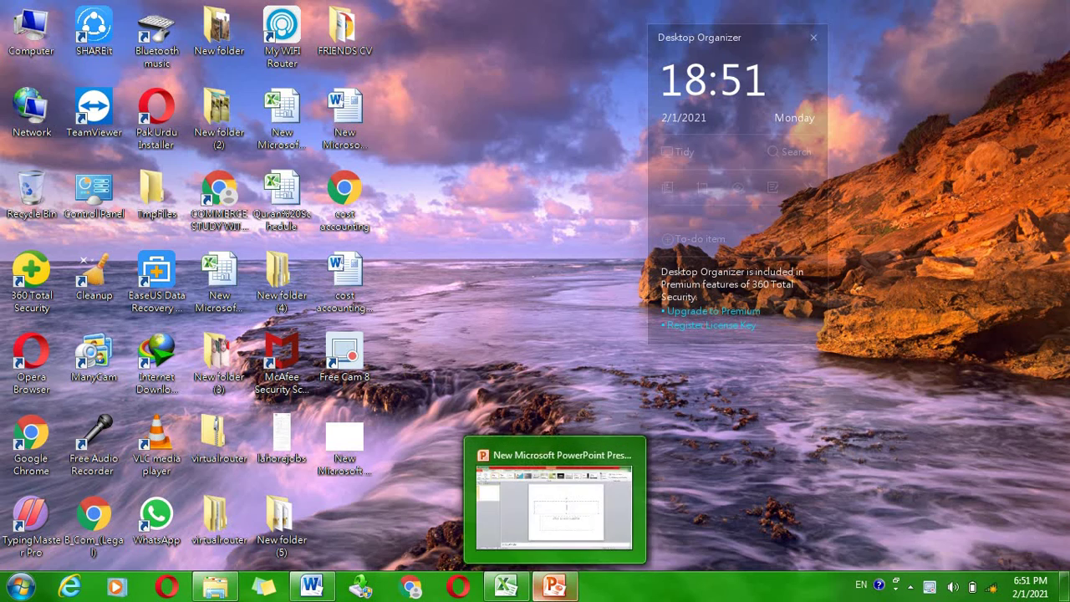
# Enter the heading 'Date Sheet' in cell D2 of Sheet6
pyautogui.click(513, 588)
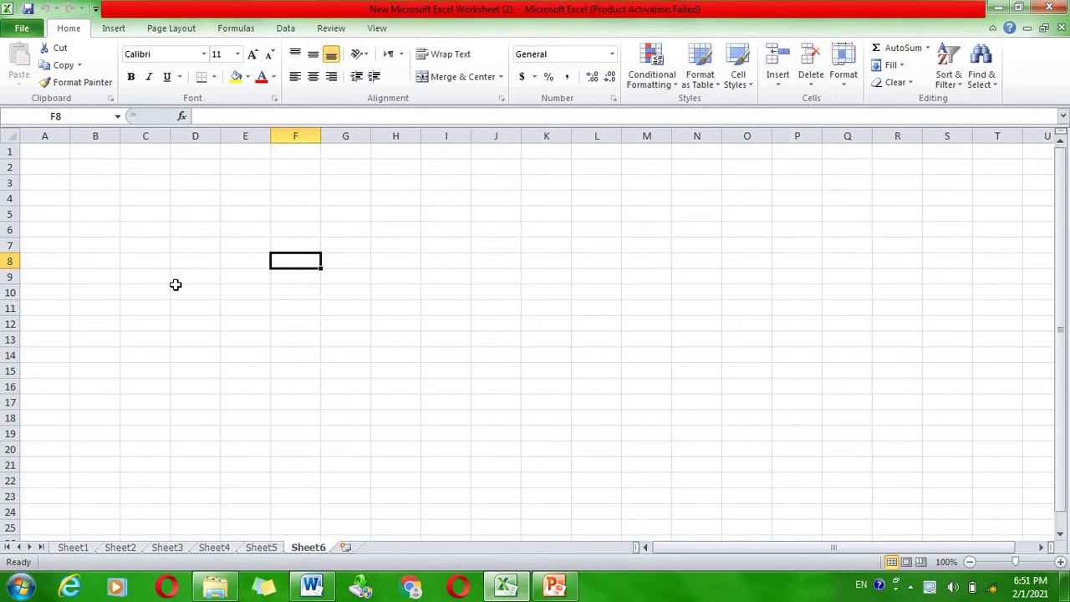
pyautogui.click(155, 194)
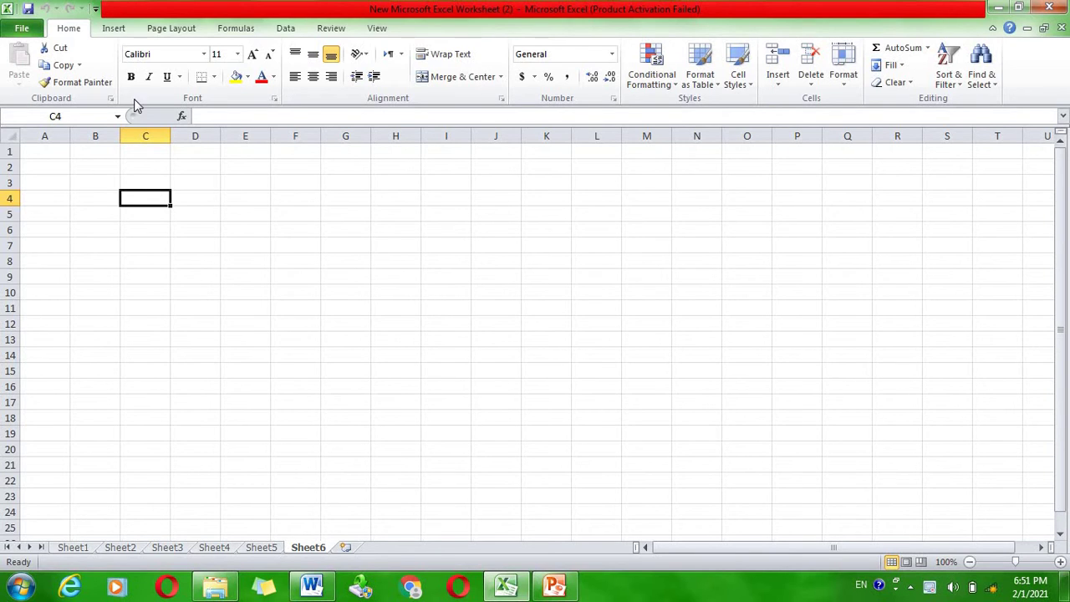
pyautogui.click(132, 162)
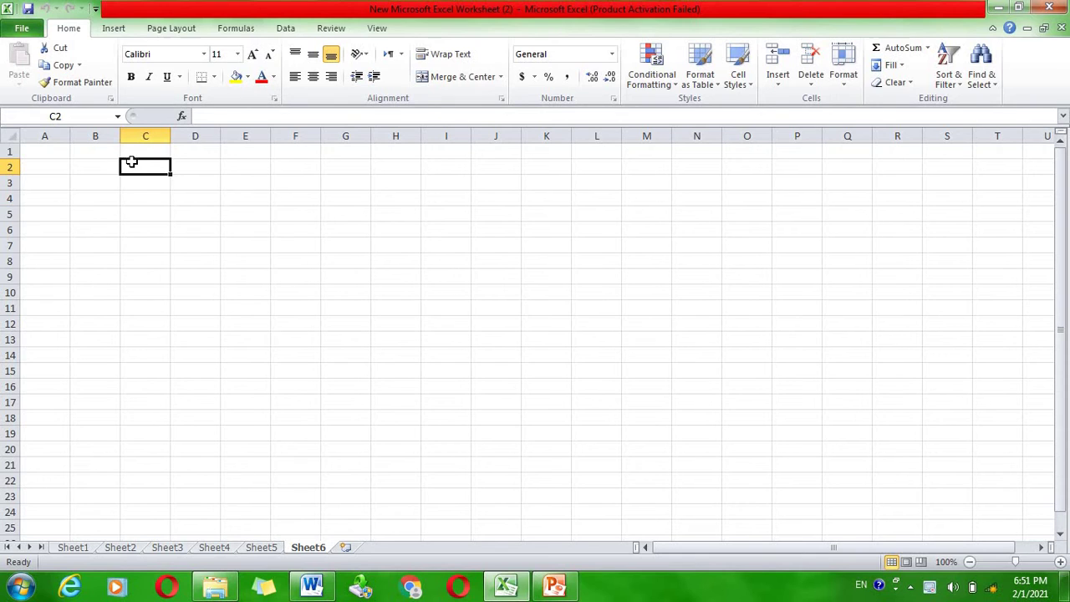
pyautogui.click(198, 165)
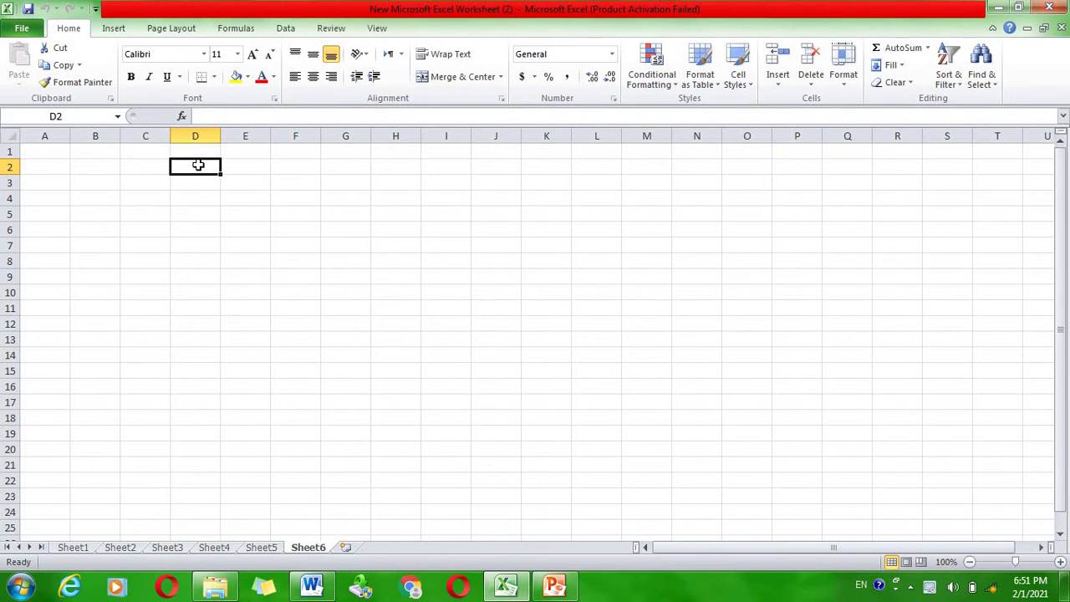
pyautogui.write('Date ')
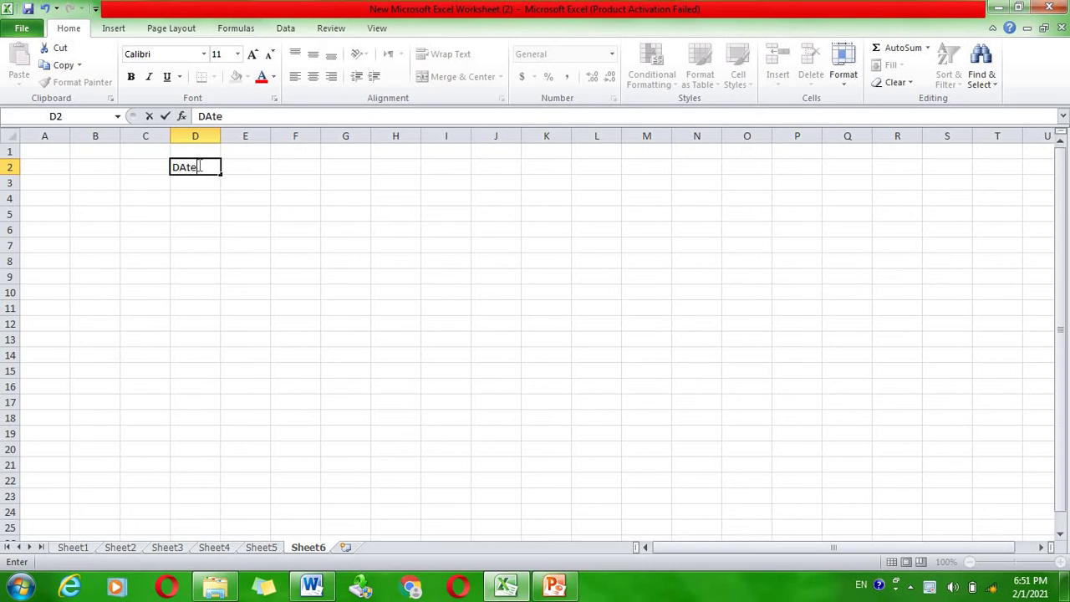
pyautogui.write('She')
pyautogui.write('et')
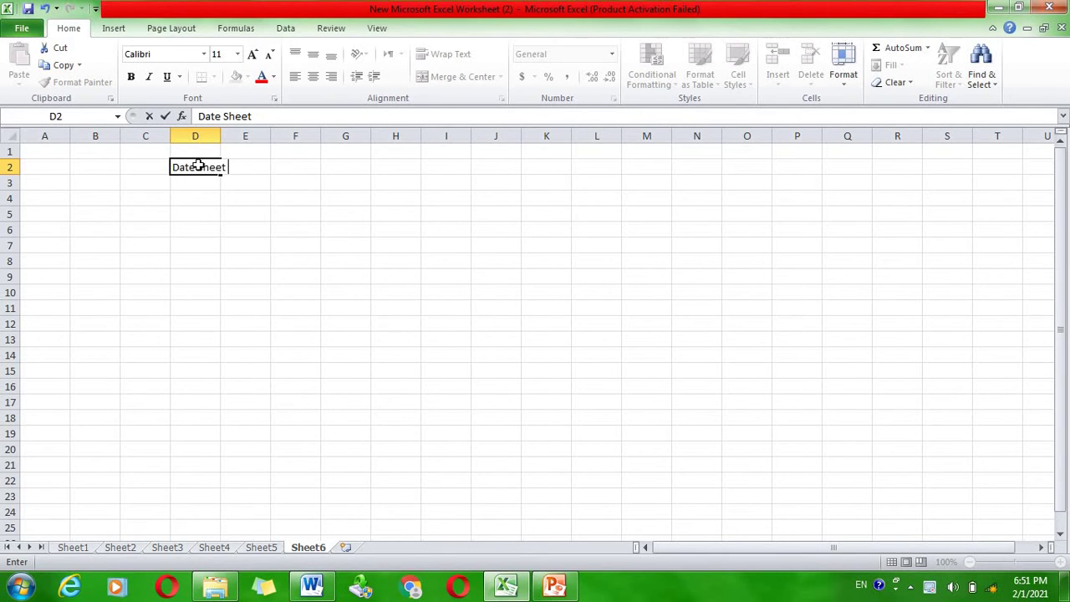
pyautogui.press('Left')
# Merge and centre the heading across C2:J2, dismissing the clipboard warning
pyautogui.hotkey('shift', 'Right')
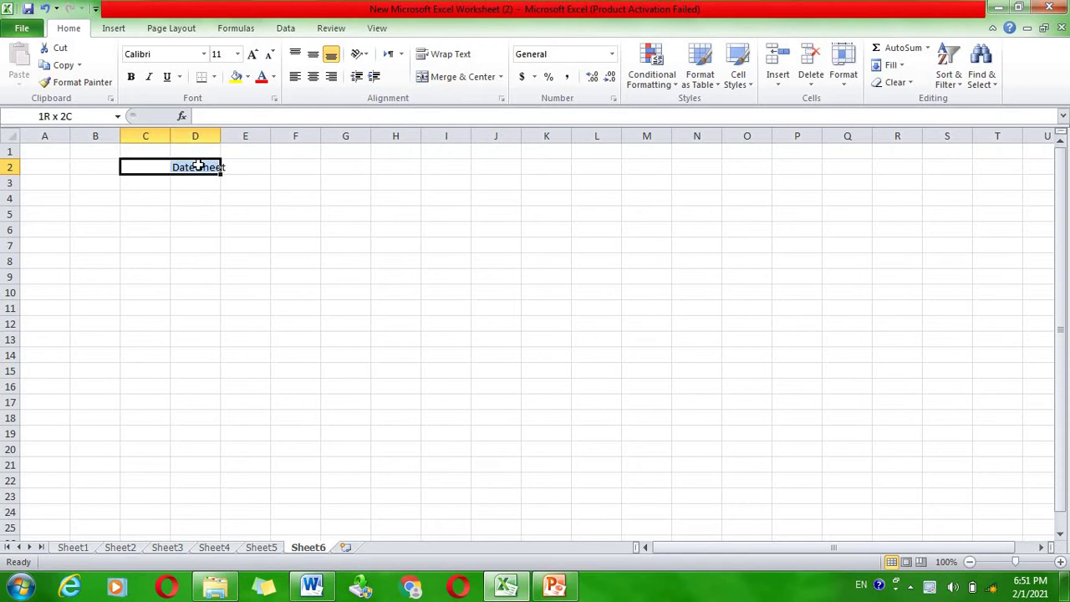
pyautogui.hotkey('shift', 'Right')
pyautogui.hotkey('shift', 'Right')
pyautogui.hotkey('shift', 'Right')
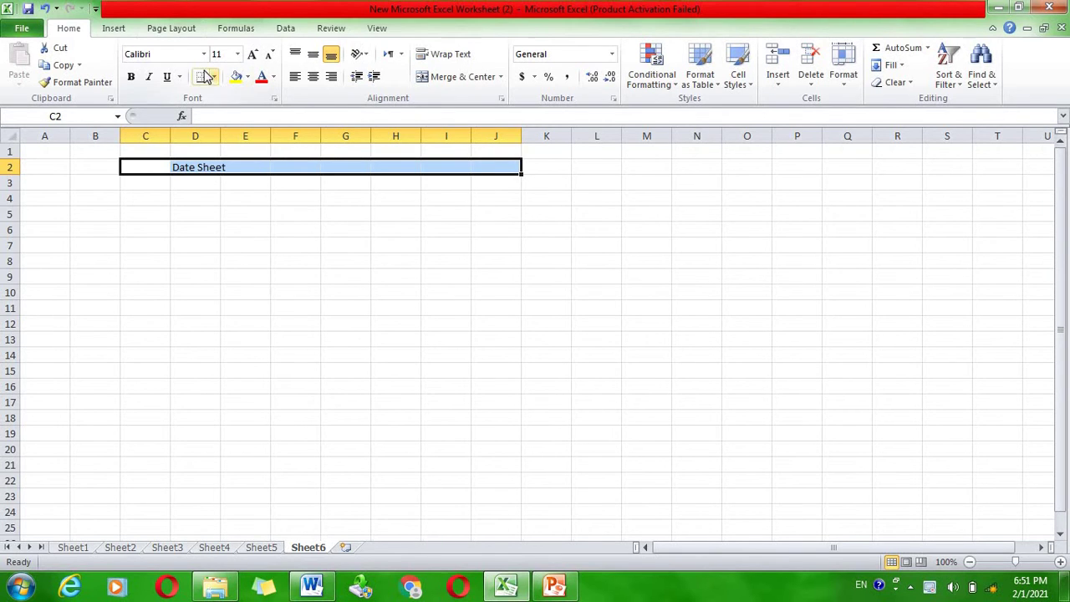
pyautogui.click(182, 56)
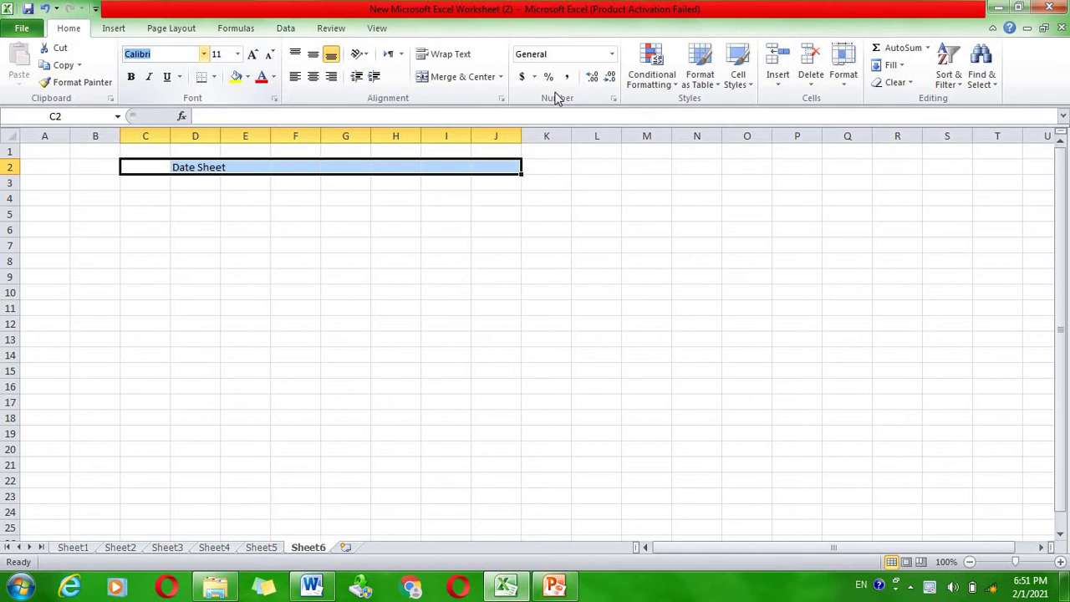
pyautogui.click(439, 77)
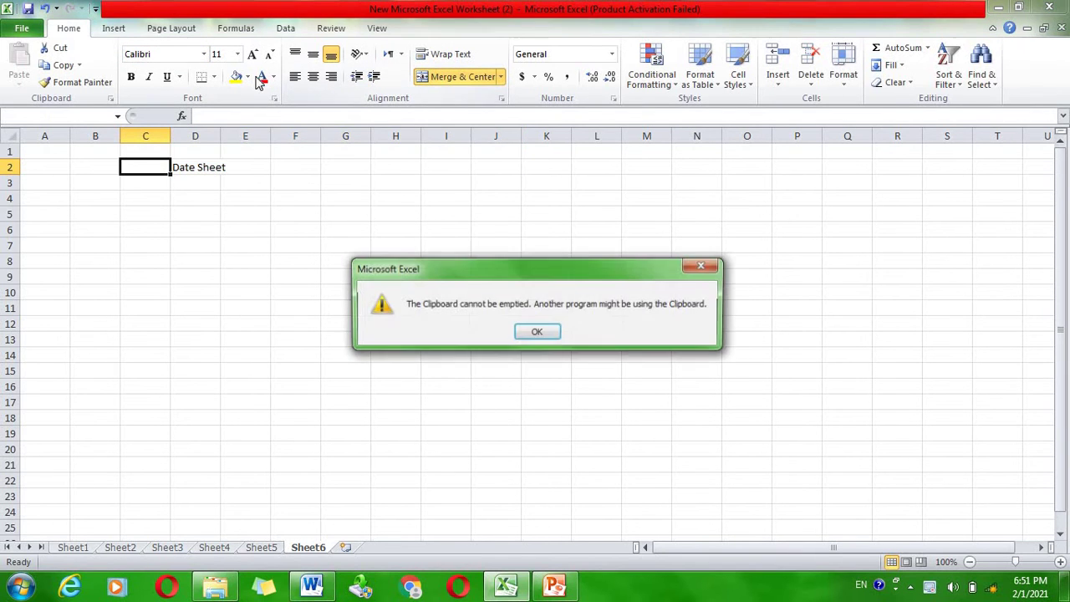
pyautogui.click(537, 333)
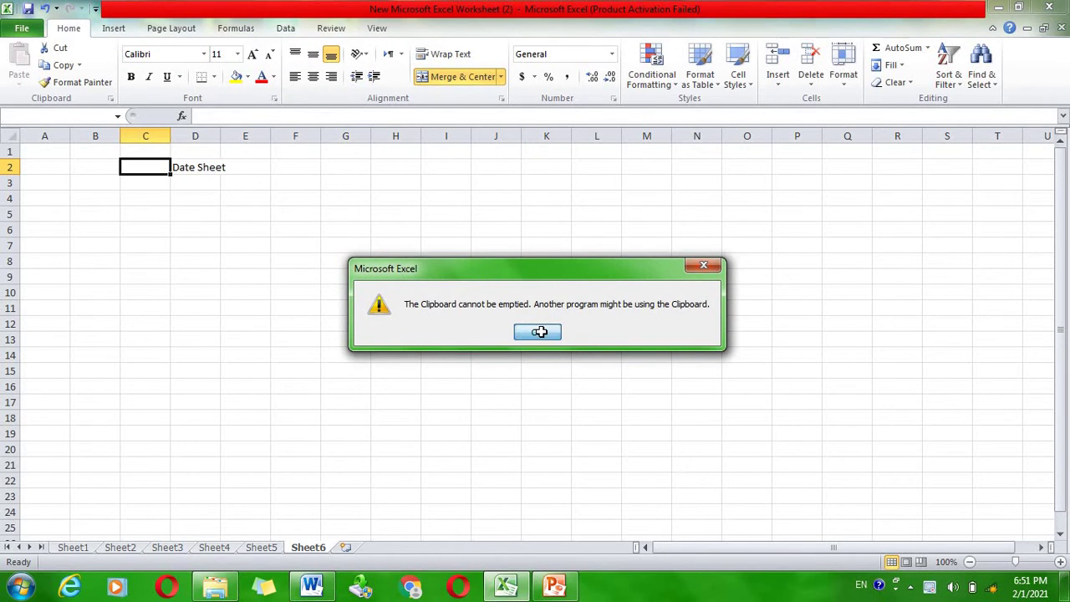
# Set the heading font to Times New Roman, size 20
pyautogui.click(181, 53)
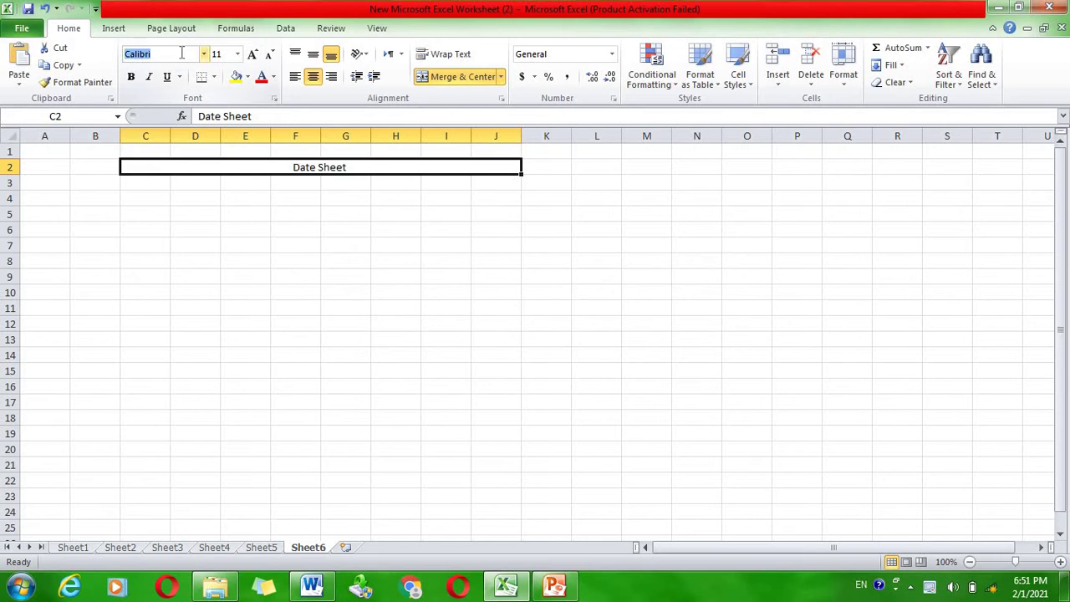
pyautogui.write('Times New Roman')
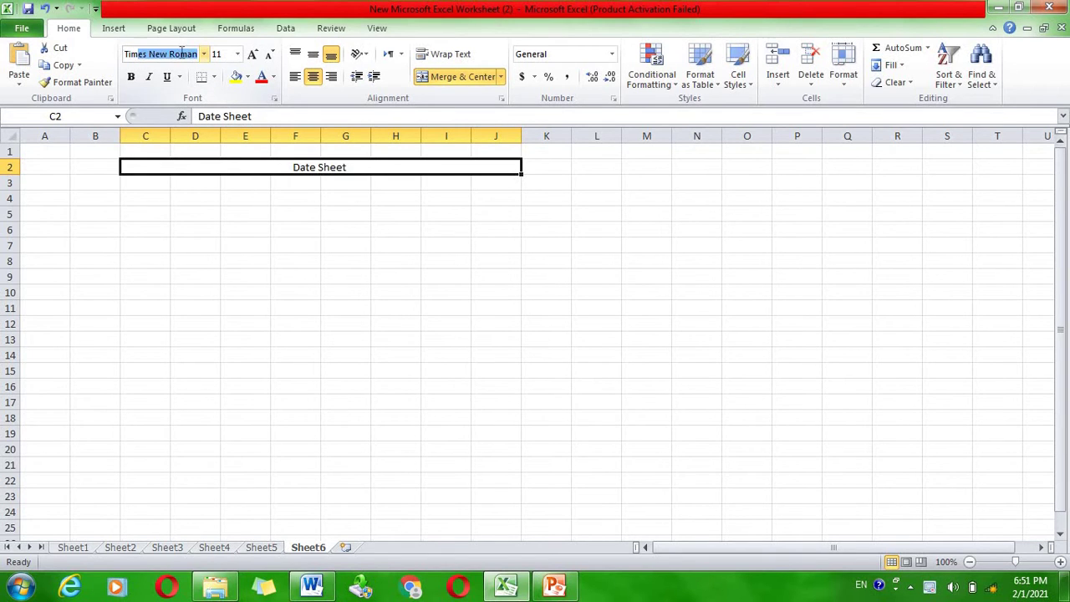
pyautogui.press('Return')
pyautogui.click(238, 55)
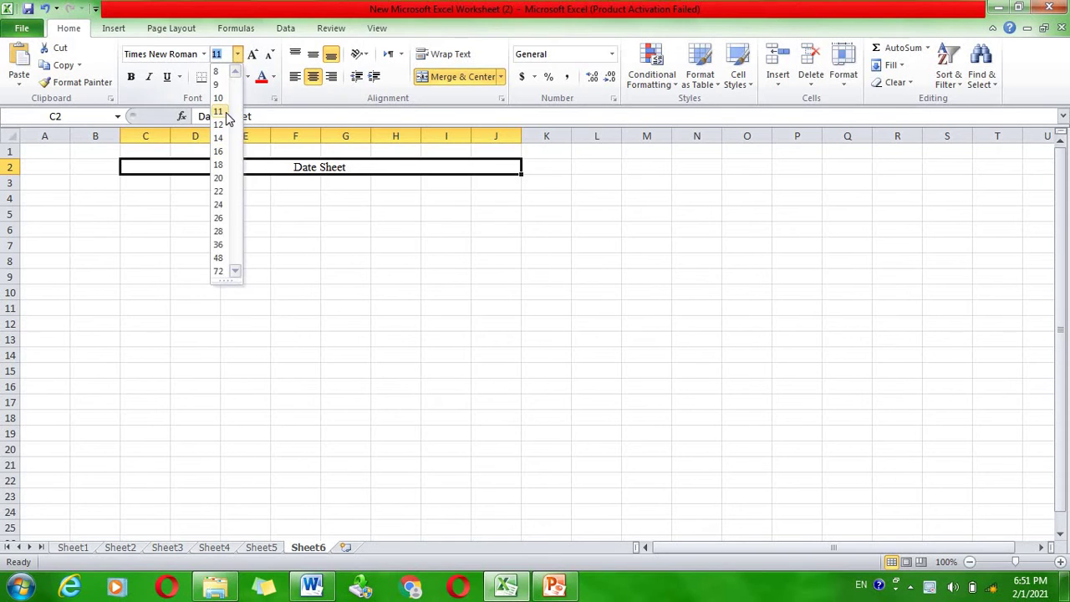
pyautogui.click(218, 178)
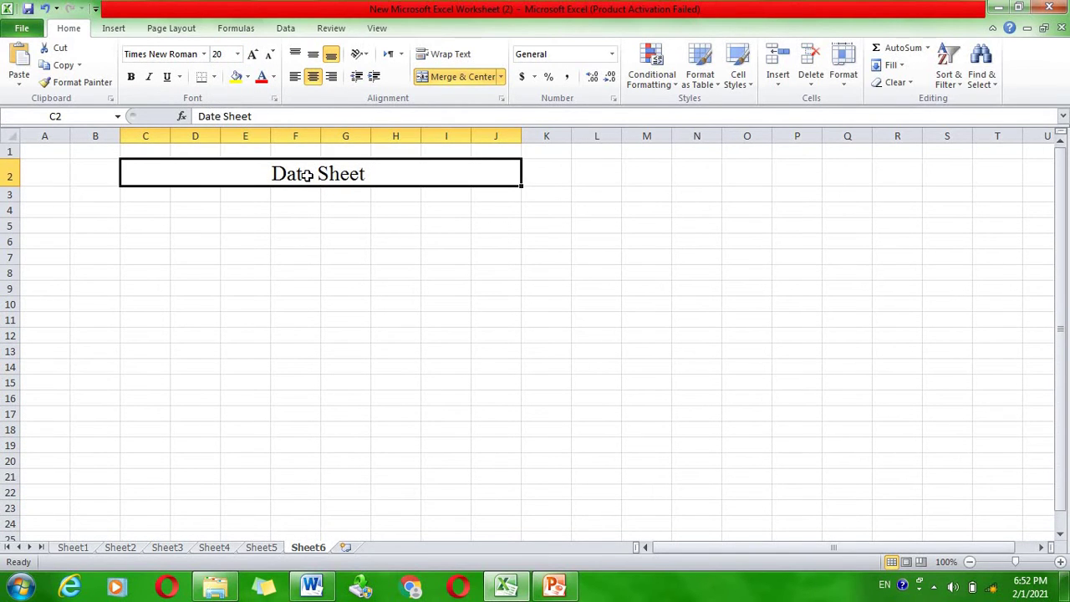
# Correct the heading text from 'Date Sheet' to 'Data Sheet'
pyautogui.click(223, 116)
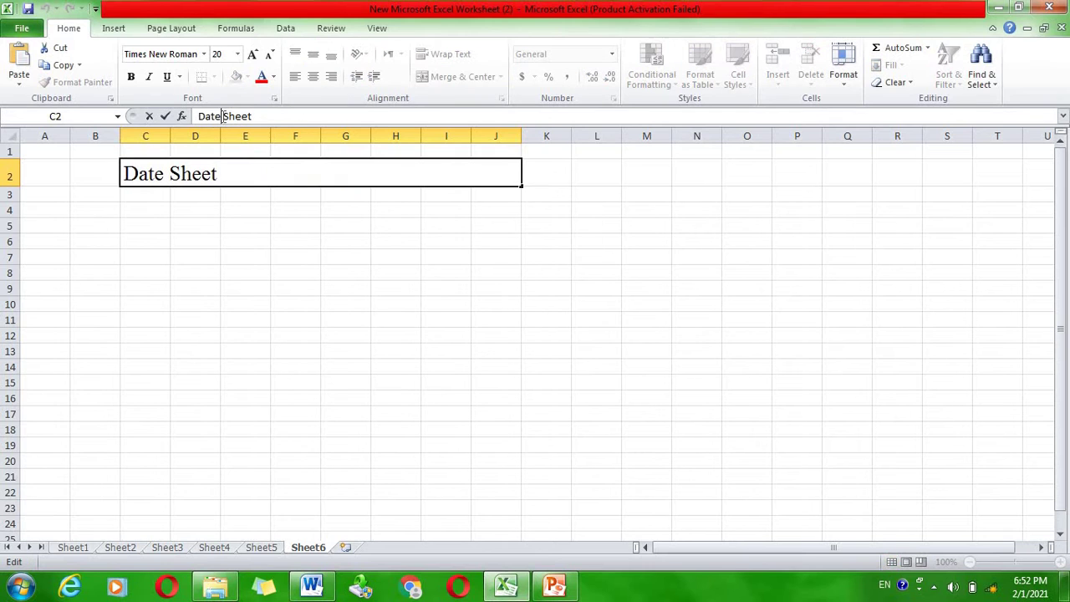
pyautogui.press('BackSpace')
pyautogui.write('a')
pyautogui.press('Return')
pyautogui.press('Return')
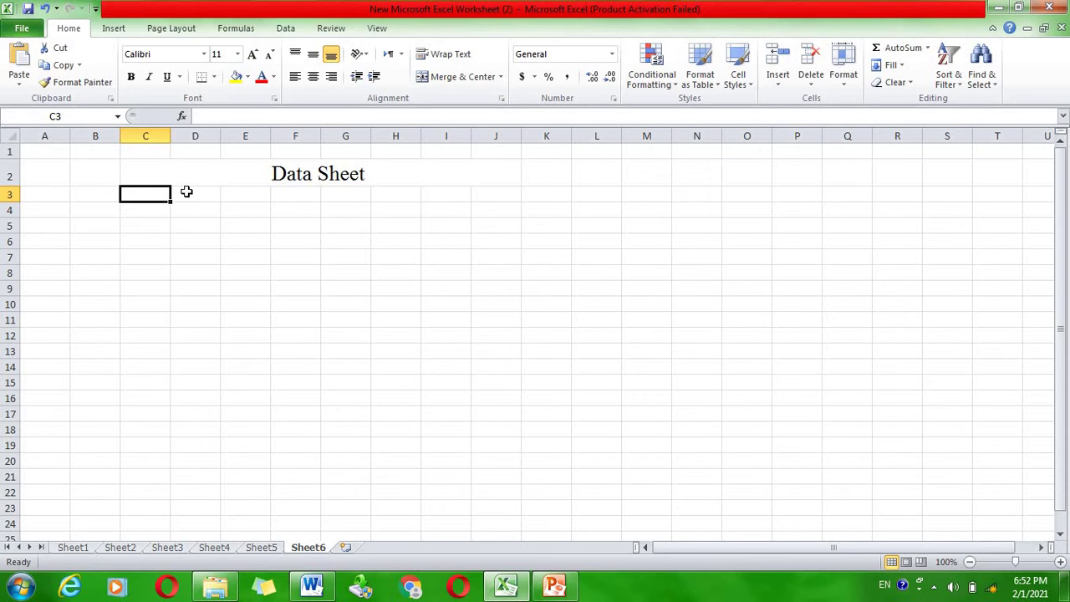
# Give the merged heading C2:J2 a thick box border
pyautogui.click(216, 161)
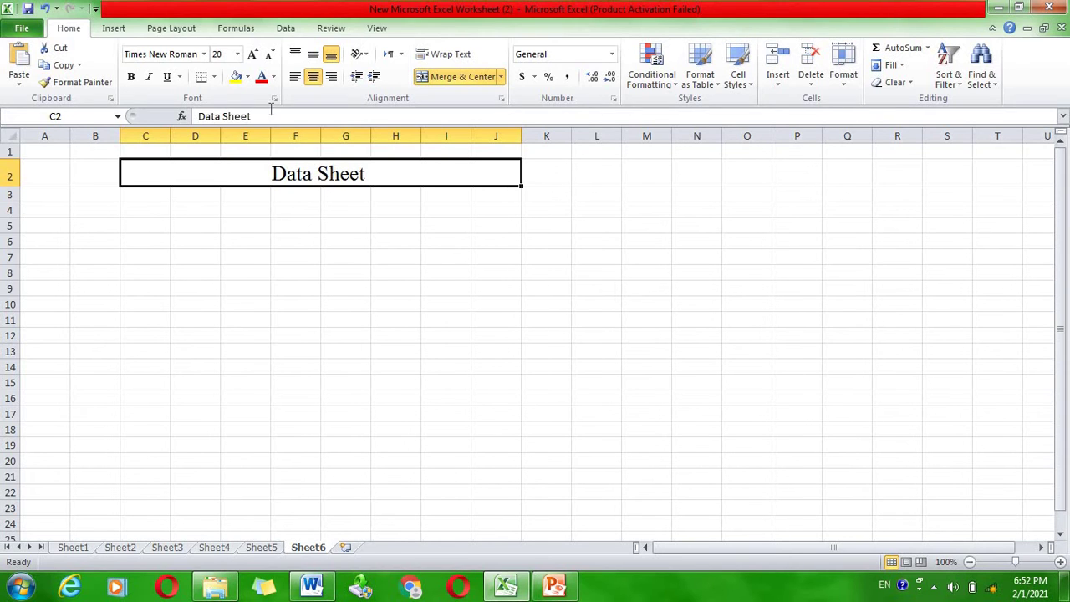
pyautogui.click(214, 77)
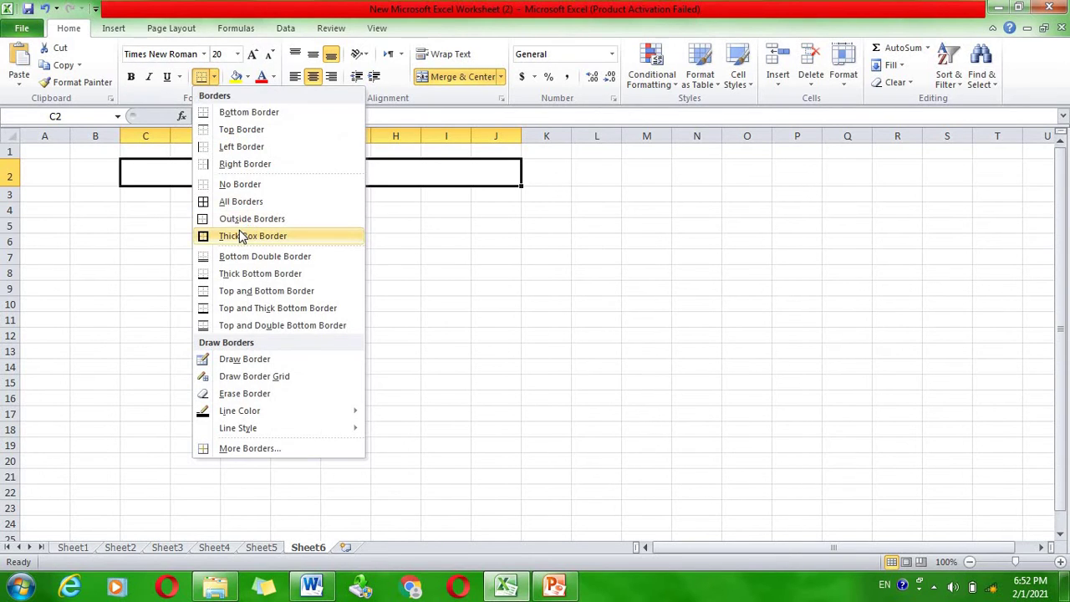
pyautogui.click(239, 232)
pyautogui.click(189, 253)
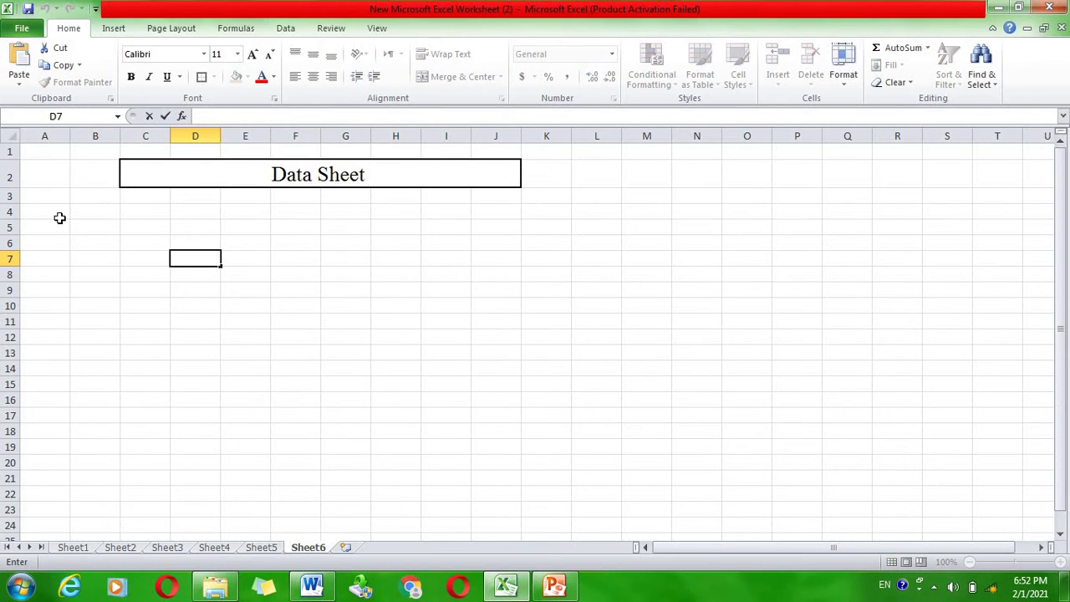
# Enter the column headers Product, P.Cord, Qty and Price in A4:D4
pyautogui.doubleClick(58, 215)
pyautogui.press('Escape')
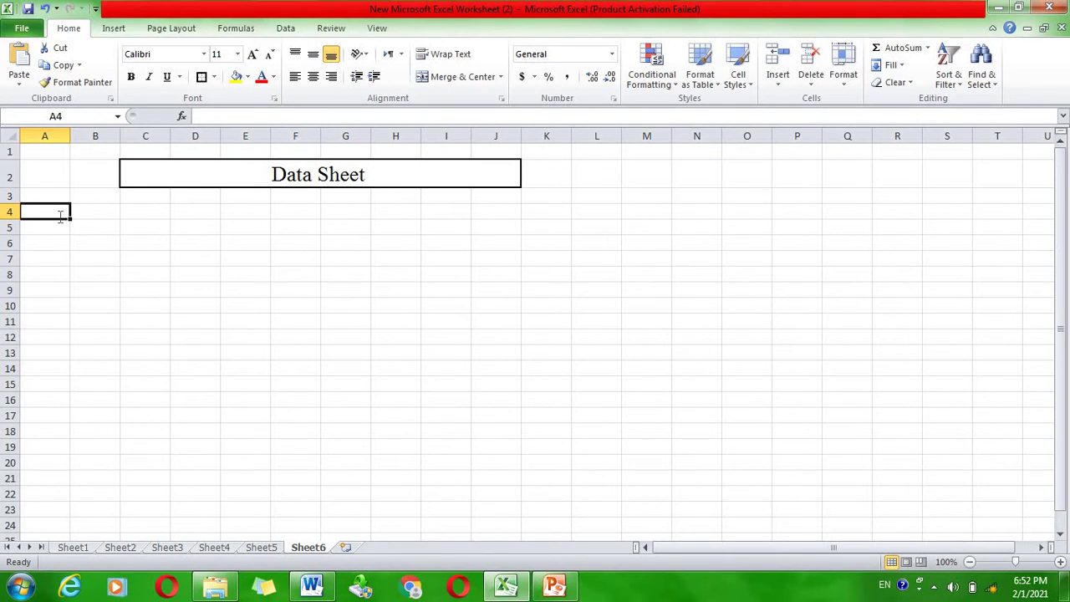
pyautogui.write('p')
pyautogui.press('BackSpace')
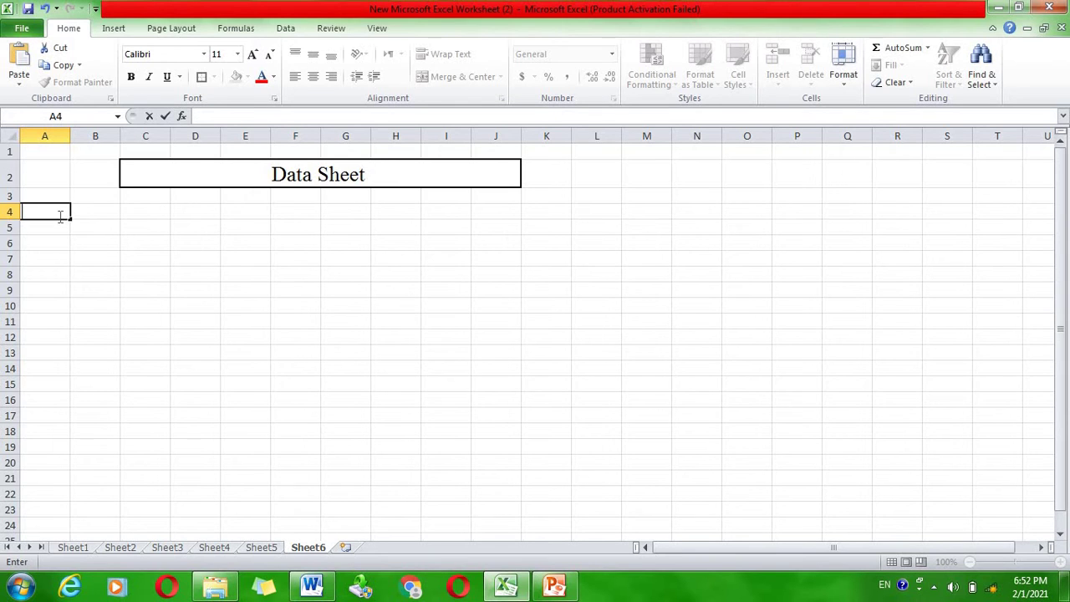
pyautogui.write('Pr')
pyautogui.write('o')
pyautogui.write('duct')
pyautogui.press('Tab')
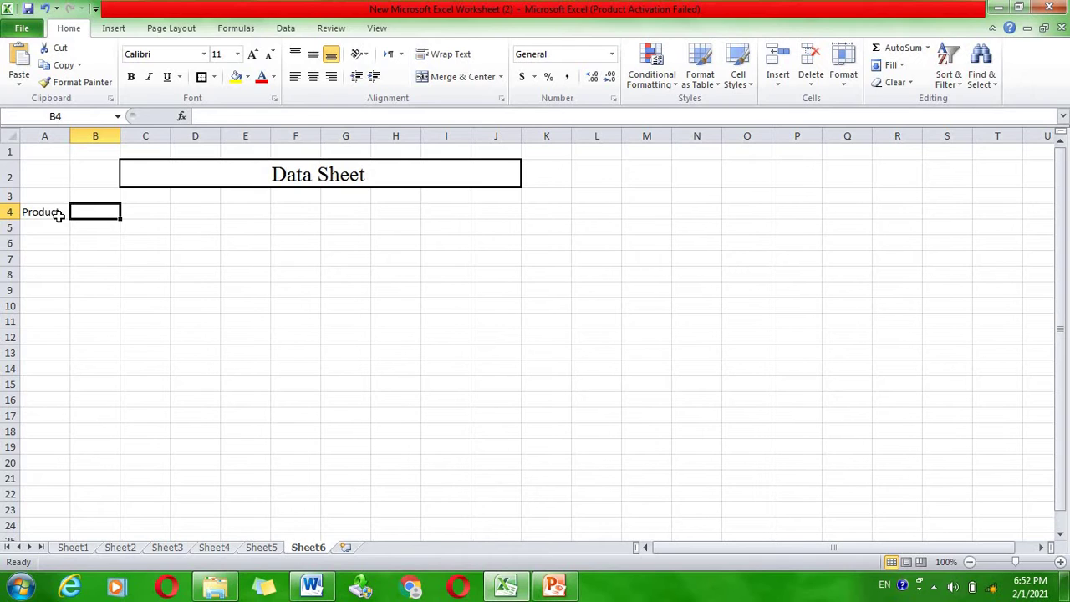
pyautogui.write('P')
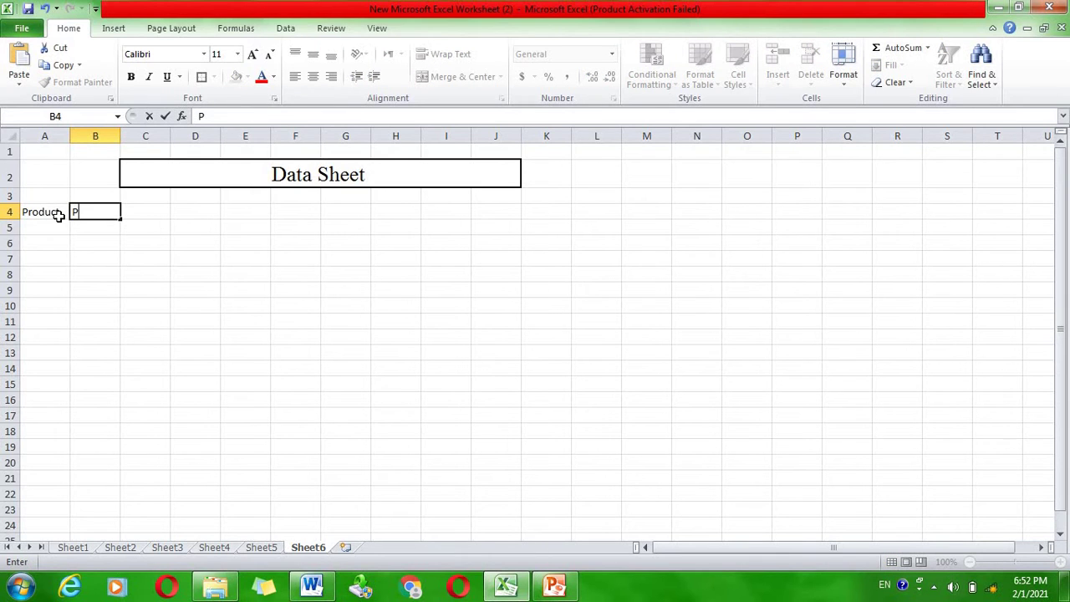
pyautogui.write('.Cor')
pyautogui.write('d')
pyautogui.press('Tab')
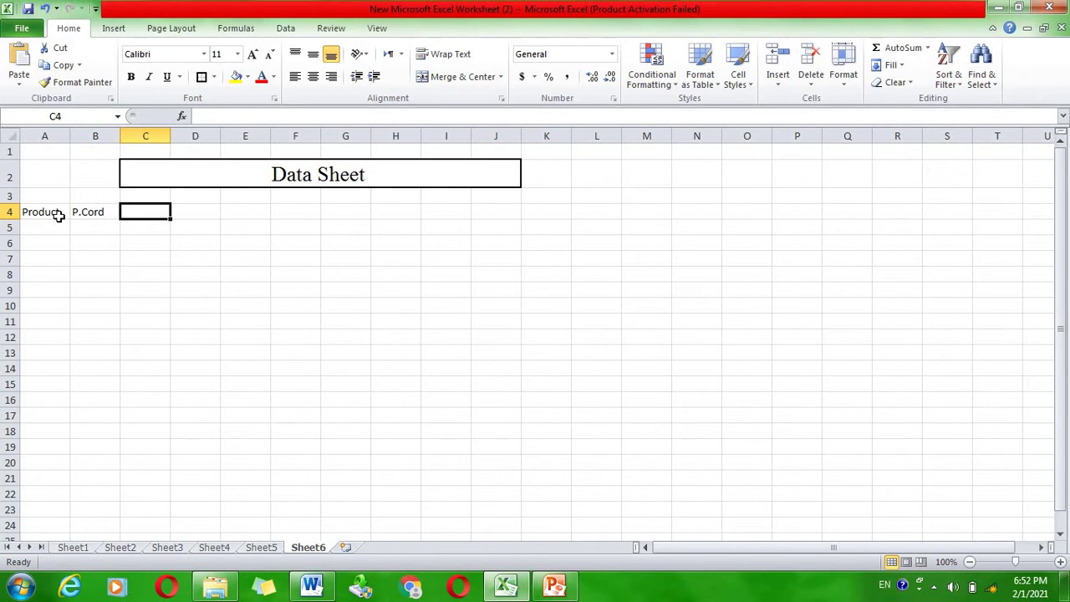
pyautogui.write('Qty')
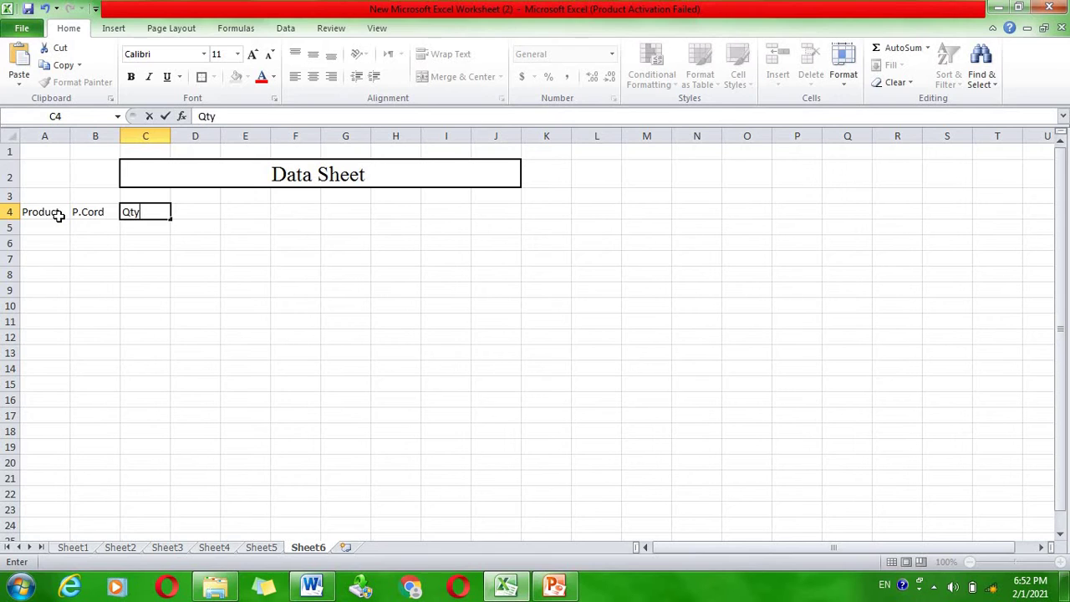
pyautogui.press('Tab')
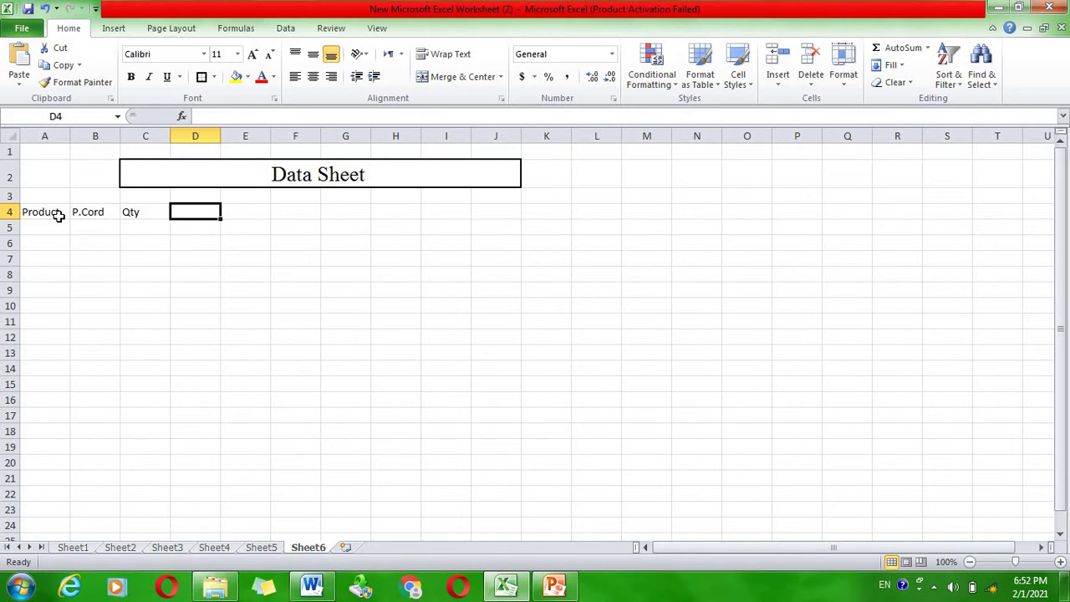
pyautogui.write('Pri')
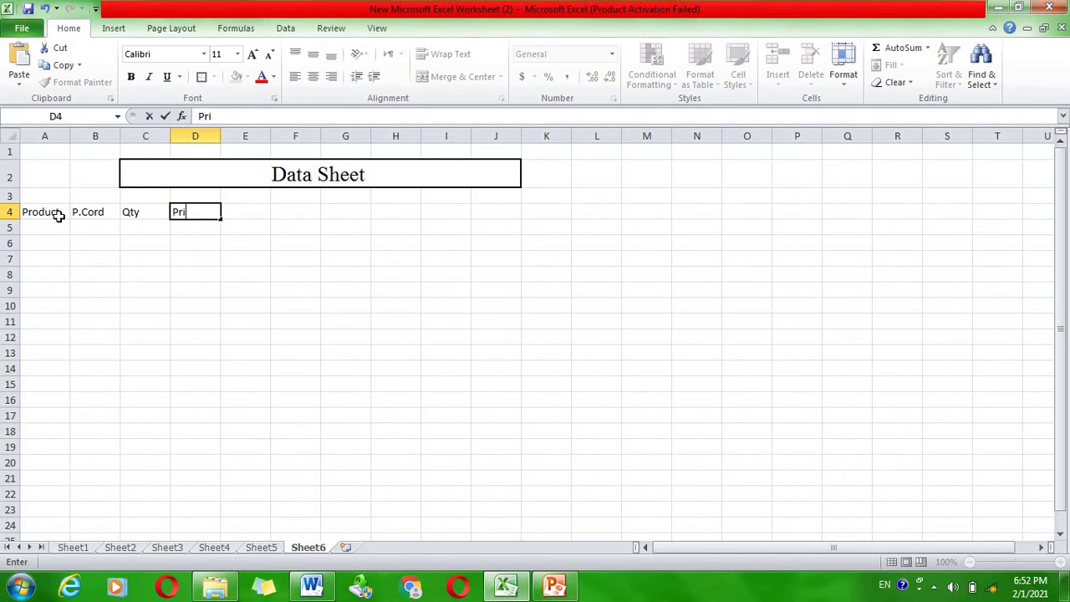
pyautogui.write('ce')
pyautogui.press('Tab')
pyautogui.press('Left')
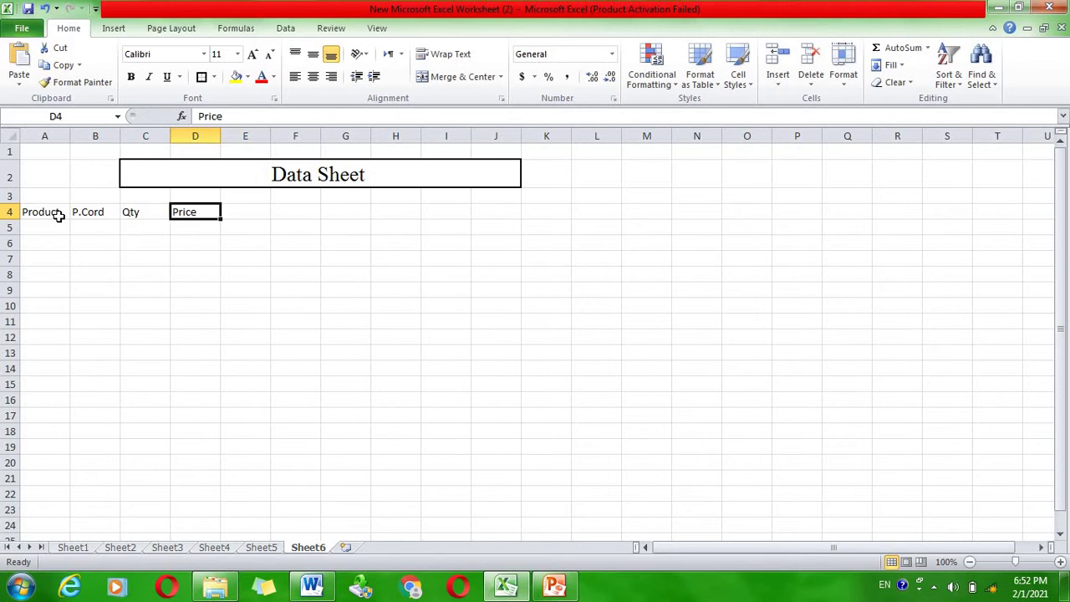
pyautogui.press('Left')
pyautogui.press('Left')
pyautogui.press('Left')
# Apply All Borders to the table range A4:D12
pyautogui.hotkey('shift', 'Right')
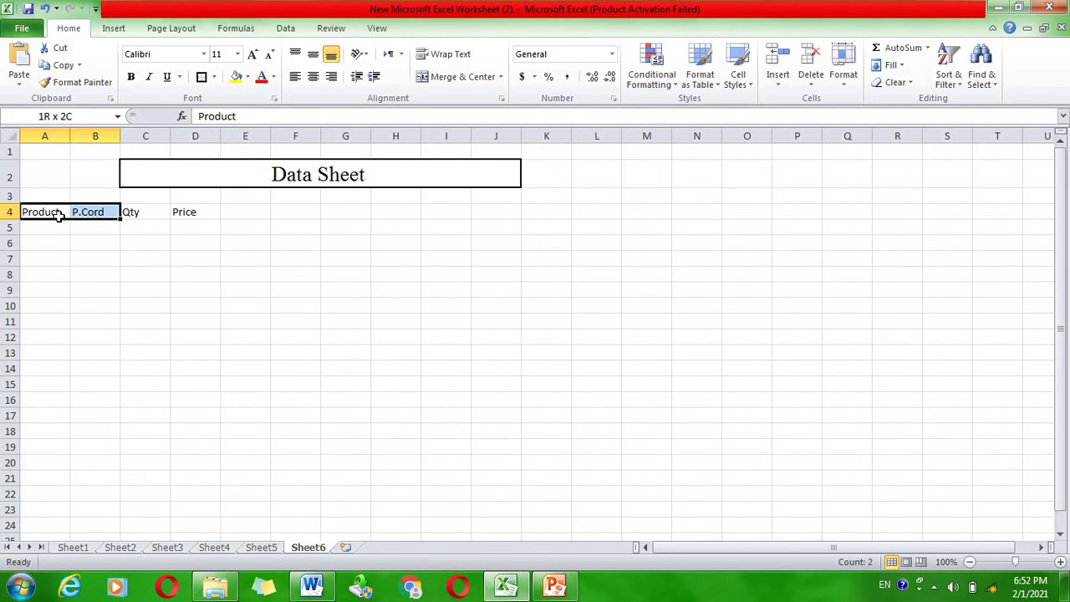
pyautogui.hotkey('shift', 'Right')
pyautogui.hotkey('shift', 'Right')
pyautogui.hotkey('shift', 'Right')
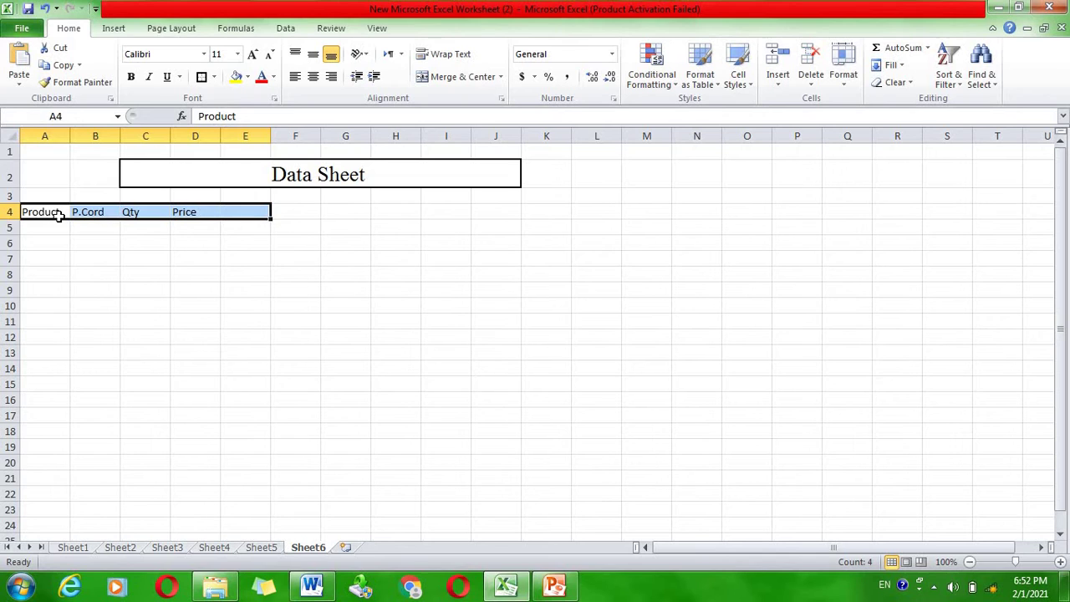
pyautogui.hotkey('shift', 'Down')
pyautogui.hotkey('shift', 'Down')
pyautogui.hotkey('shift', 'Down')
pyautogui.hotkey('shift', 'Down')
pyautogui.hotkey('shift', 'Down')
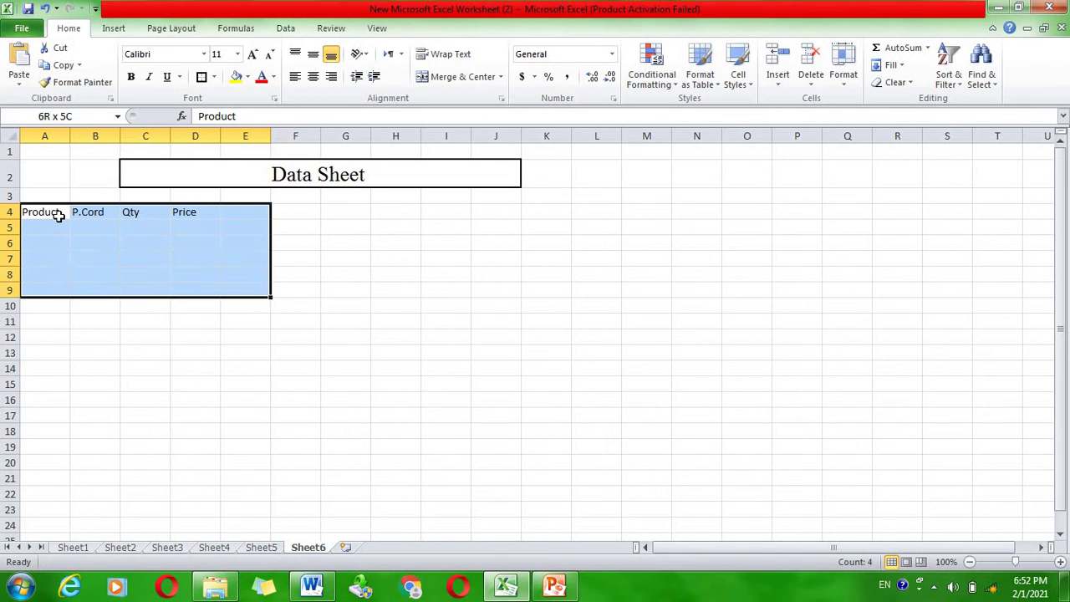
pyautogui.hotkey('shift', 'Left')
pyautogui.hotkey('shift', 'Down')
pyautogui.hotkey('shift', 'Down')
pyautogui.hotkey('shift', 'Down')
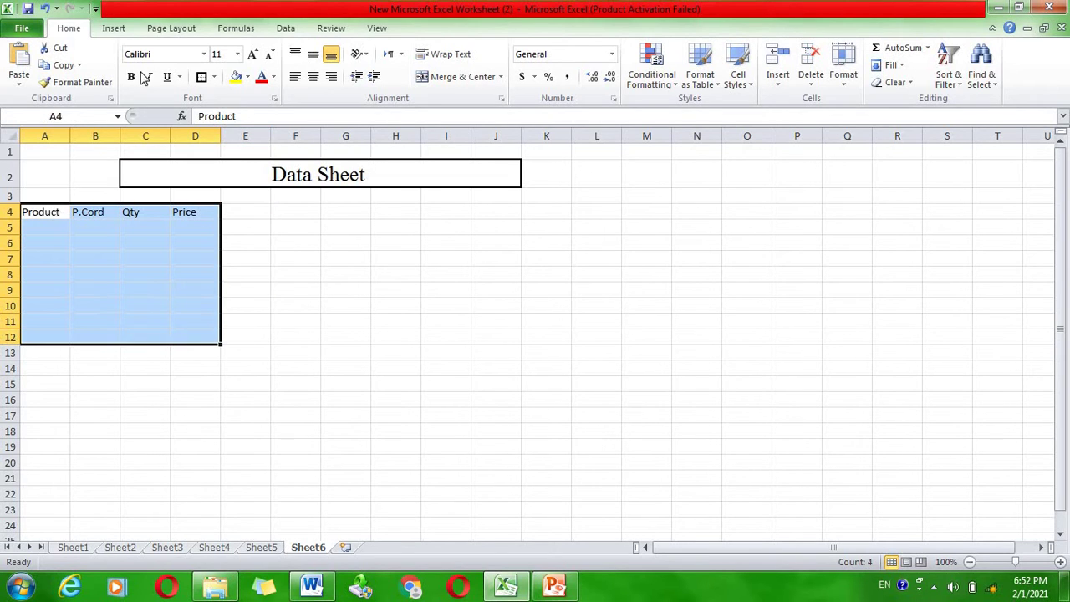
pyautogui.click(214, 76)
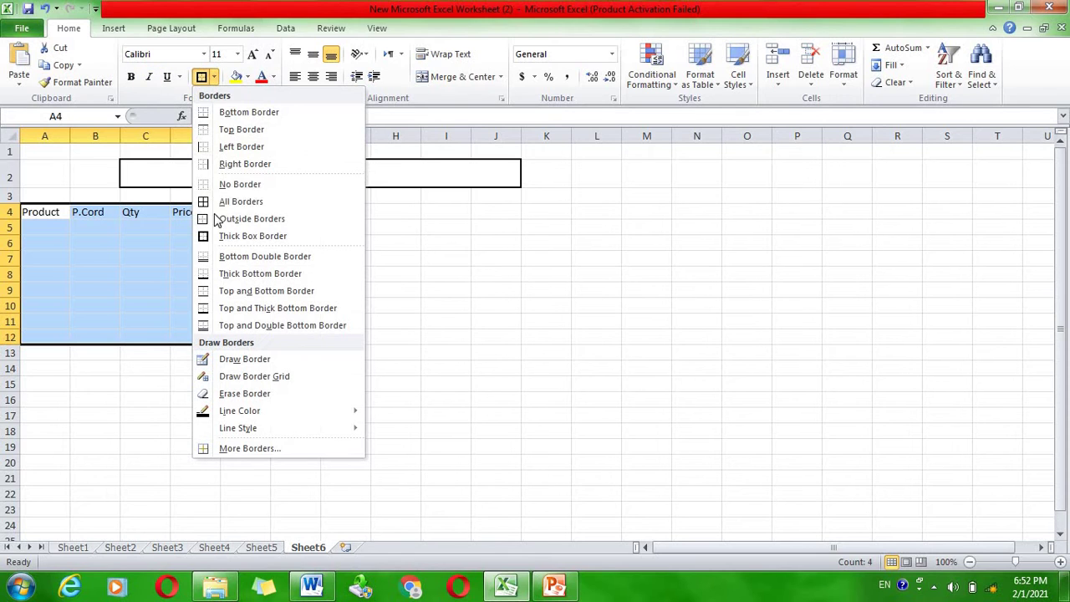
pyautogui.click(223, 205)
pyautogui.click(281, 303)
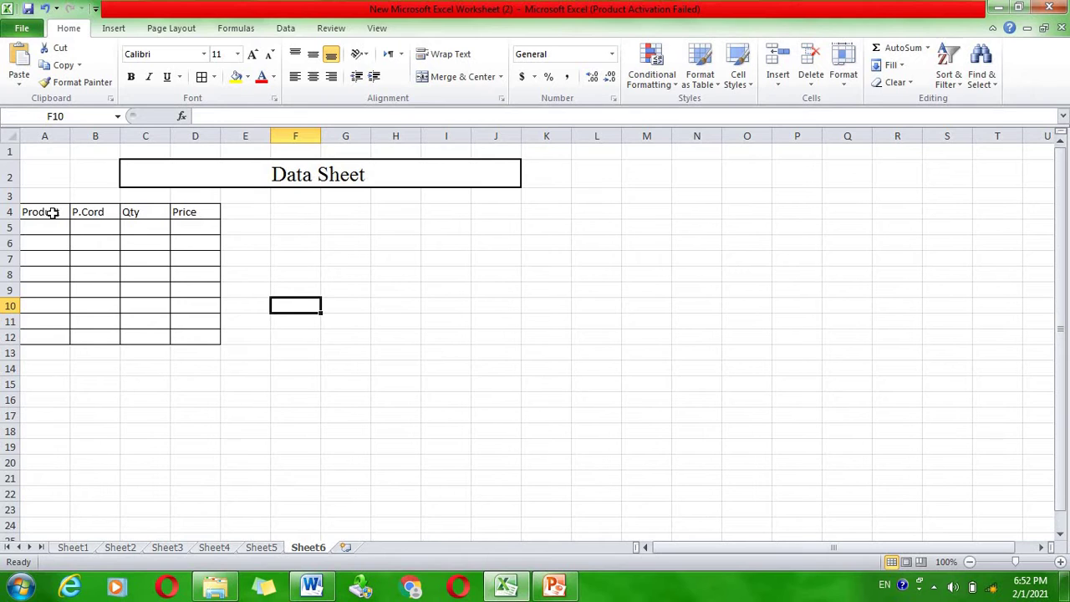
# Fill the header row A4:D4 with yellow
pyautogui.moveTo(52, 213); pyautogui.dragTo(194, 212)
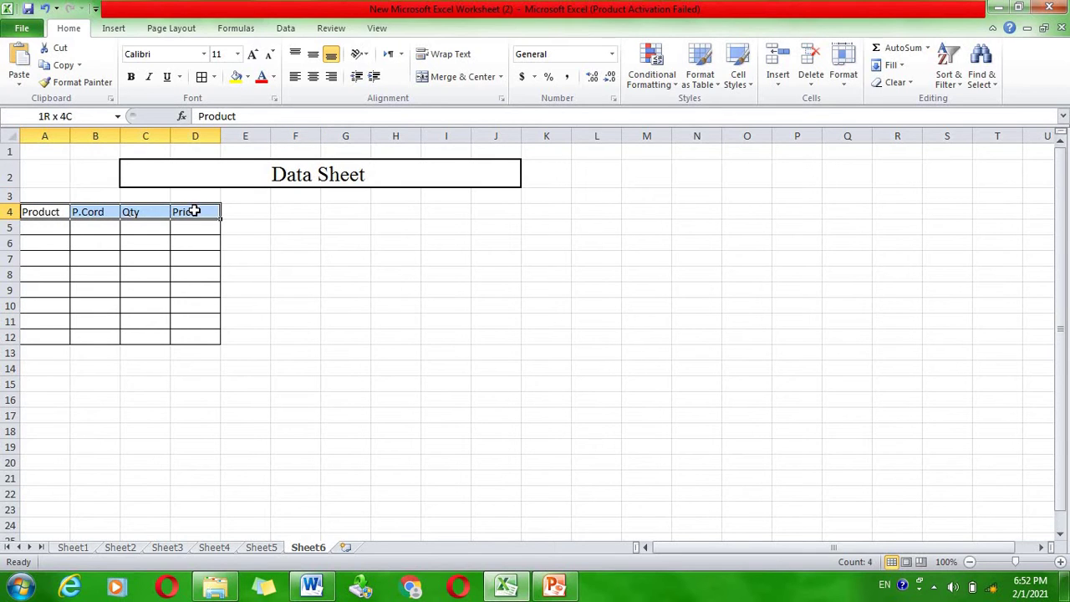
pyautogui.click(236, 76)
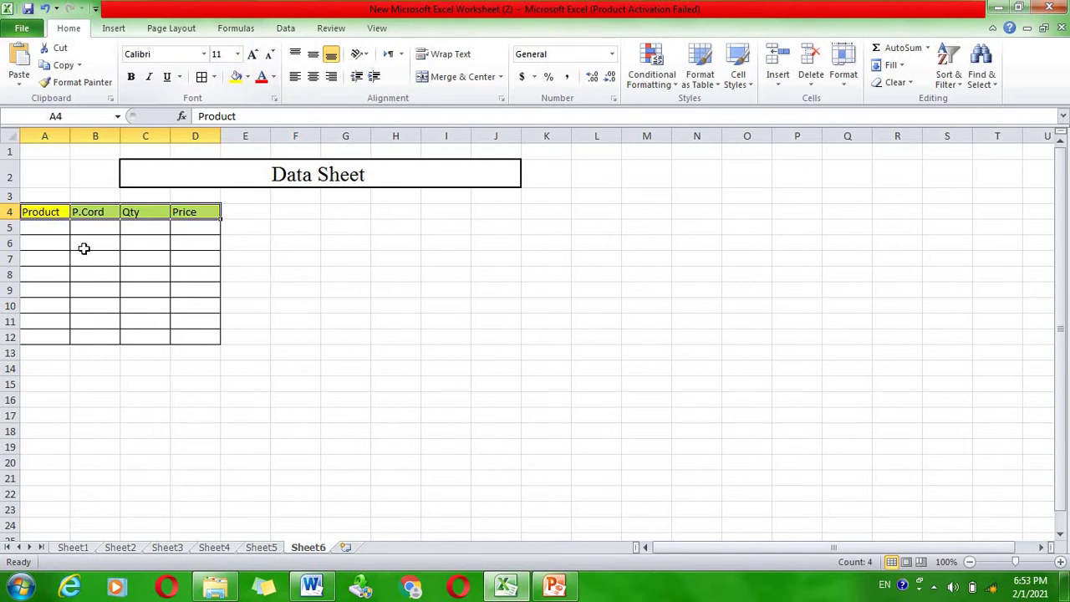
pyautogui.click(52, 237)
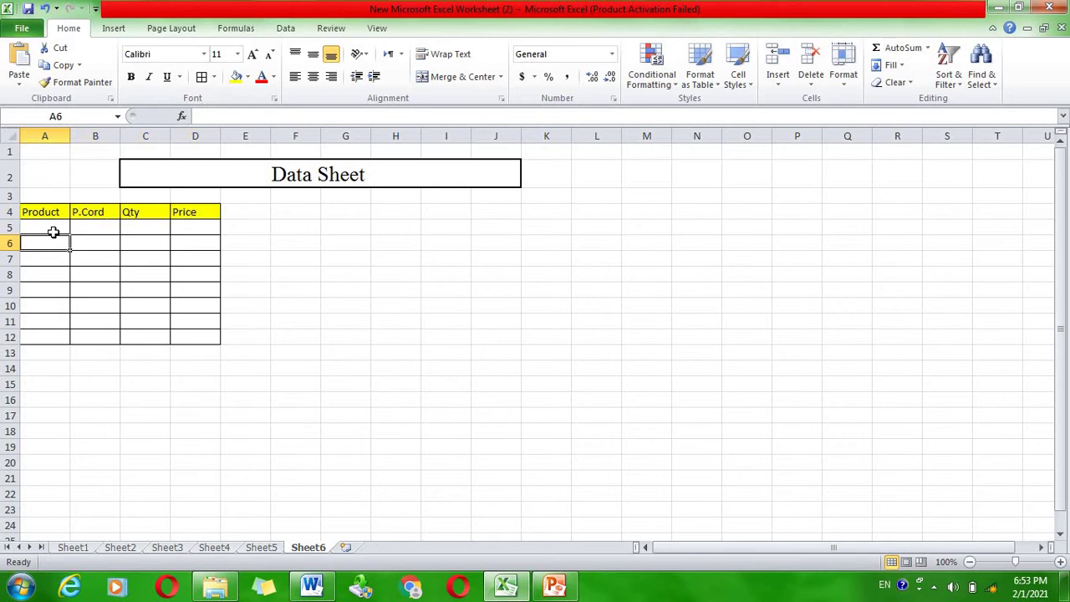
# Enter the products Honor, Samsung, Zong and Jazz in A5:A8
pyautogui.click(52, 226)
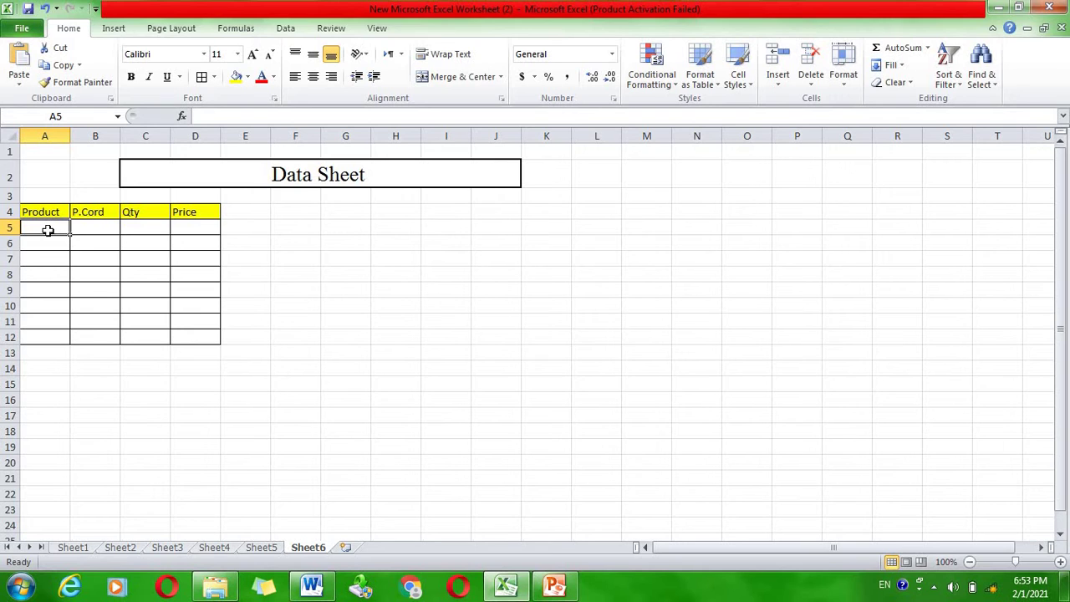
pyautogui.write('Hon')
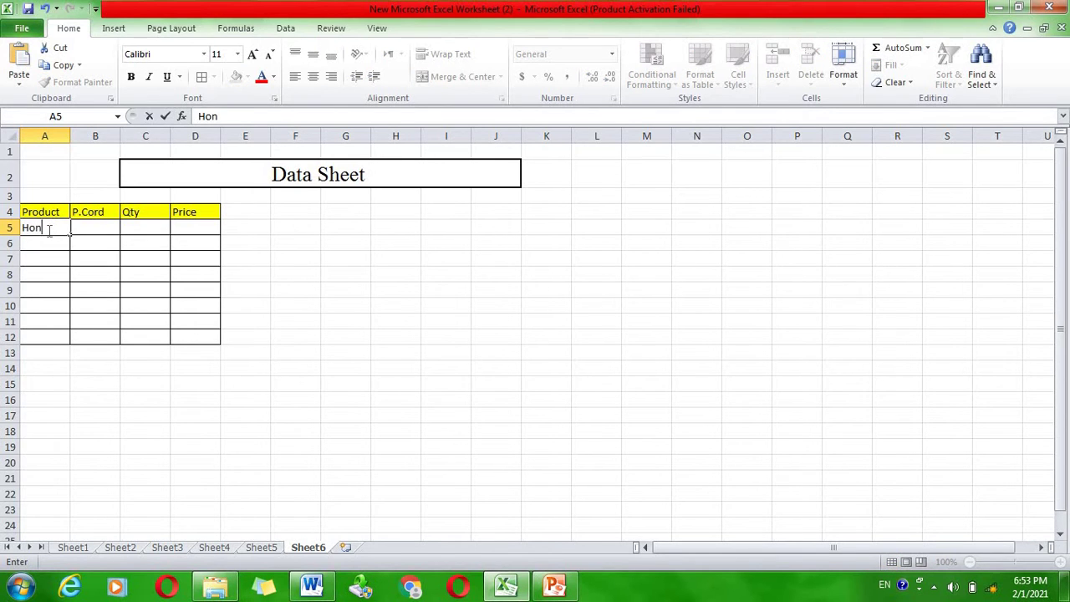
pyautogui.write('ey')
pyautogui.press('Return')
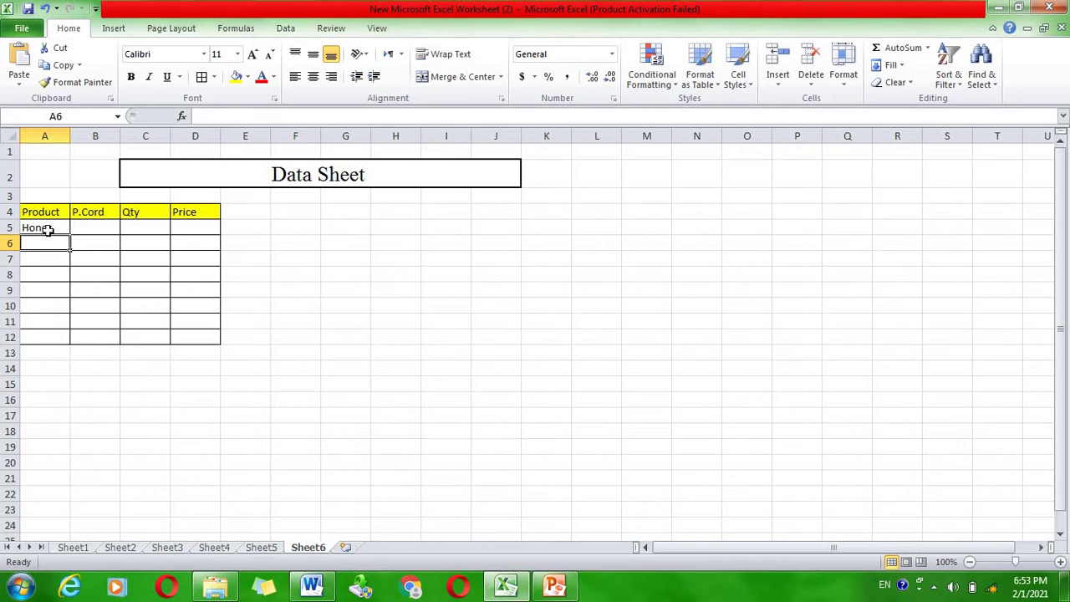
pyautogui.write('Samsung')
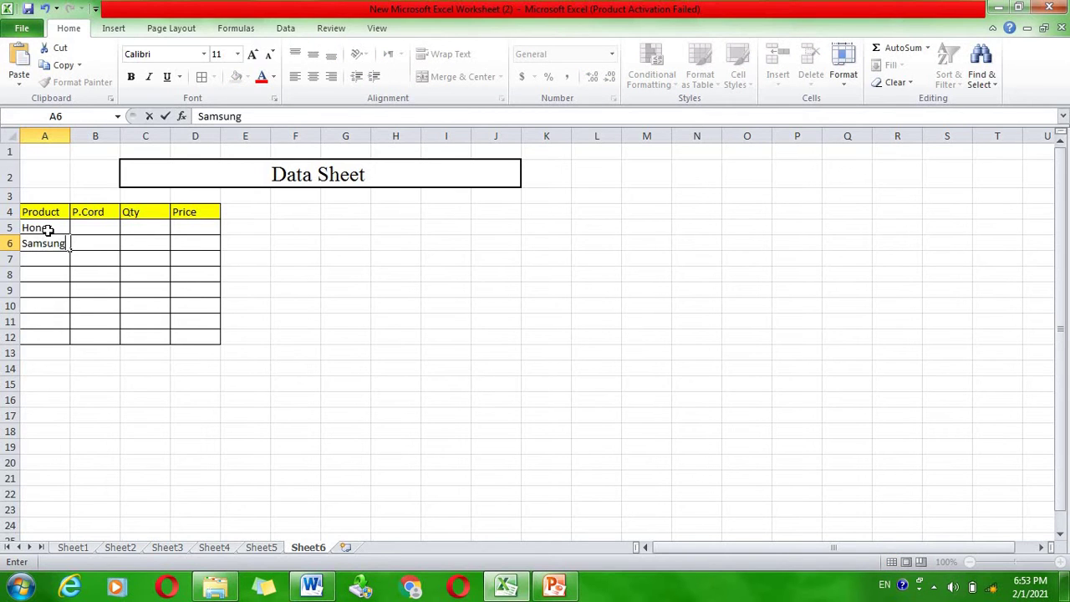
pyautogui.press('Return')
pyautogui.write('Zo')
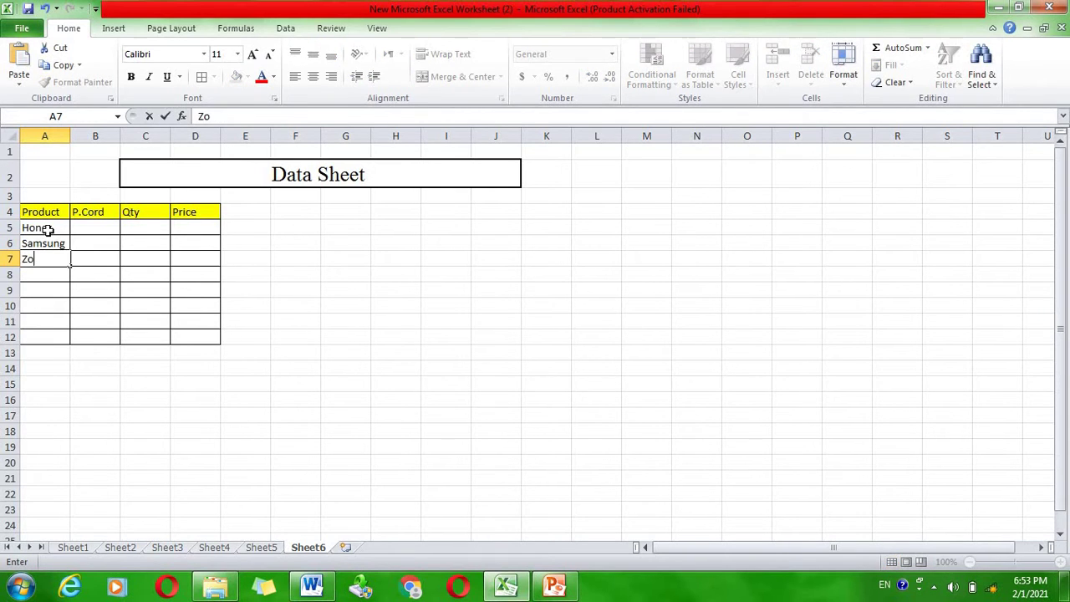
pyautogui.write('ng')
pyautogui.press('Return')
pyautogui.write('Jaz')
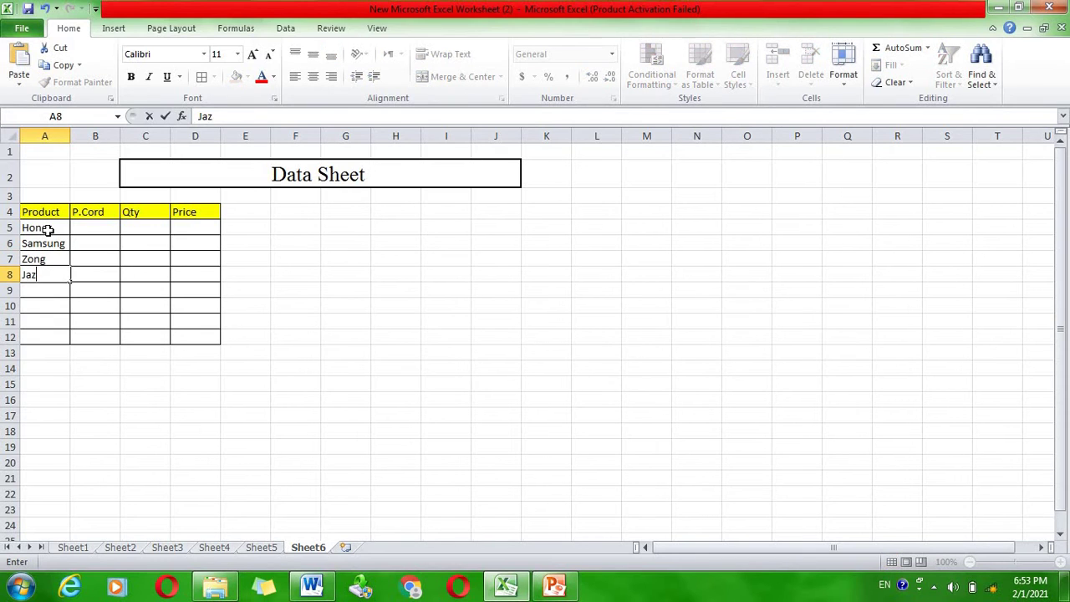
pyautogui.write('z')
pyautogui.press('Return')
# Enter the products Infinix, Teckno and Oppo in A9:A11
pyautogui.write('In')
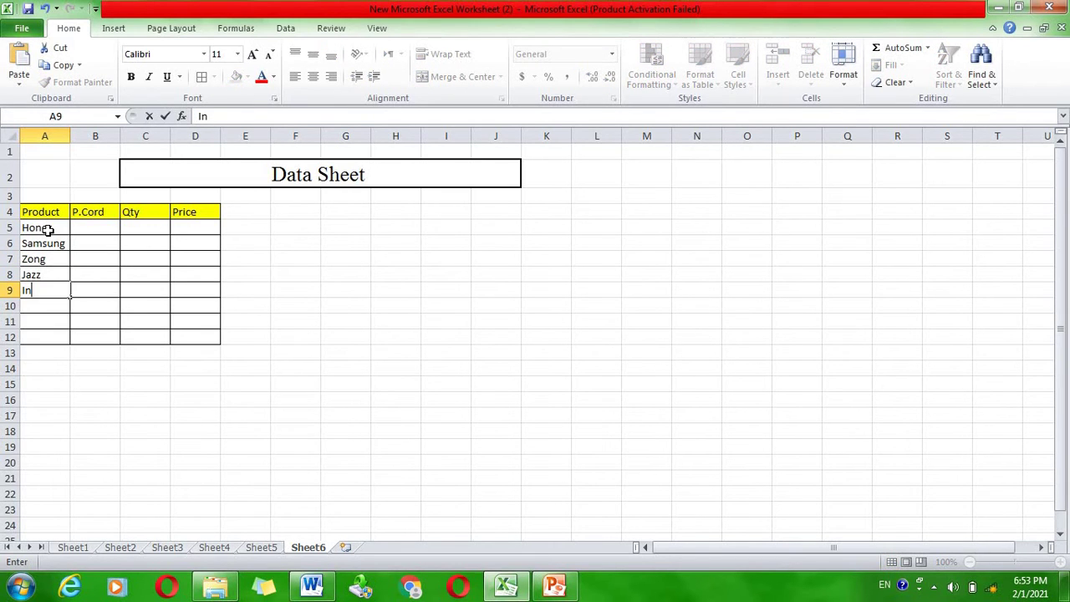
pyautogui.write('f')
pyautogui.write('inix')
pyautogui.press('Return')
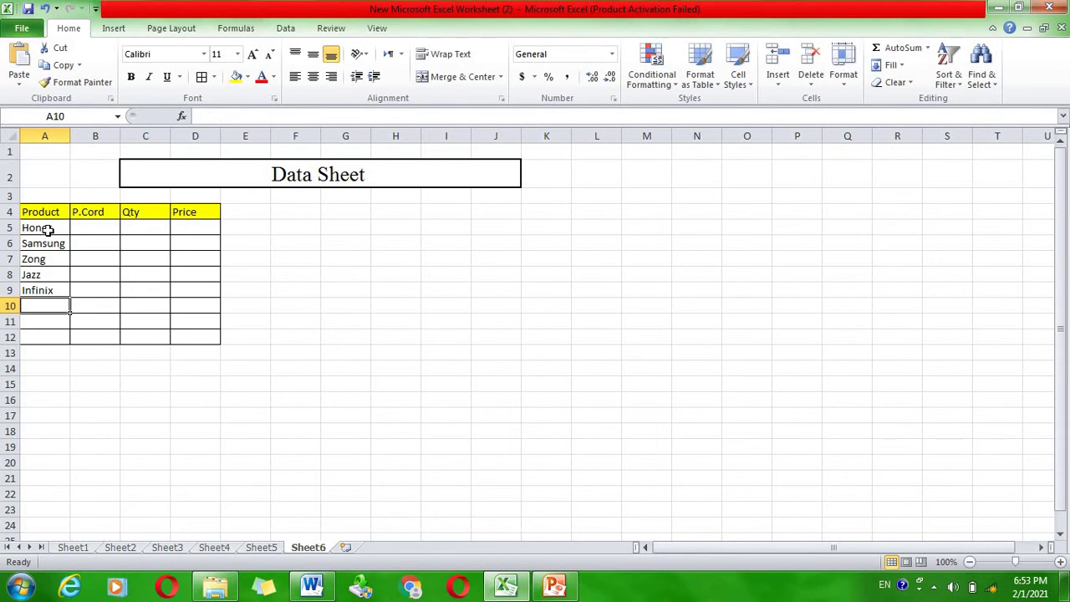
pyautogui.write('Teckn')
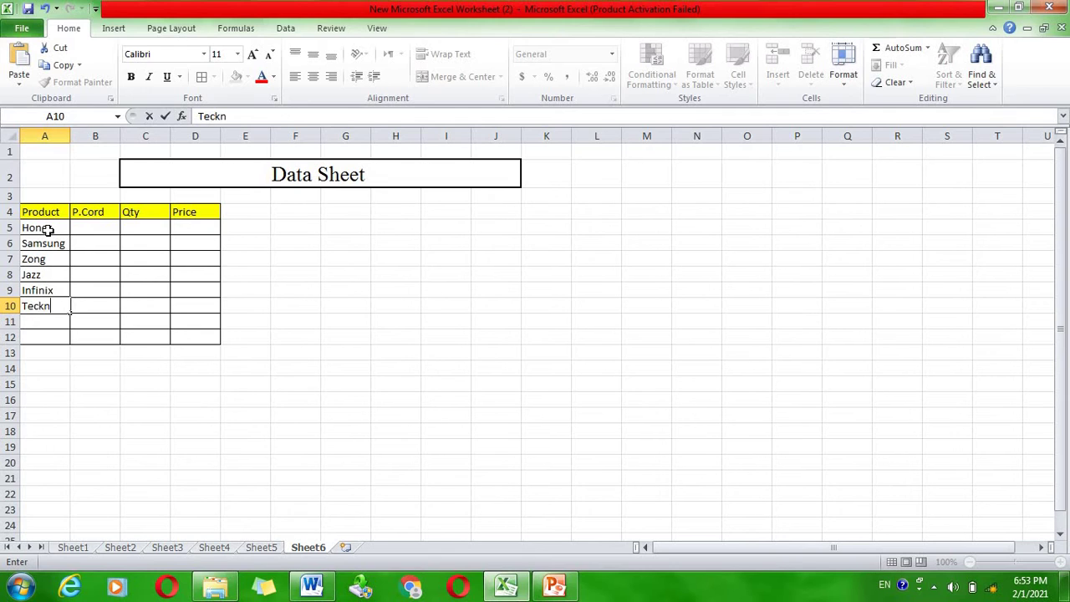
pyautogui.write('o')
pyautogui.press('Return')
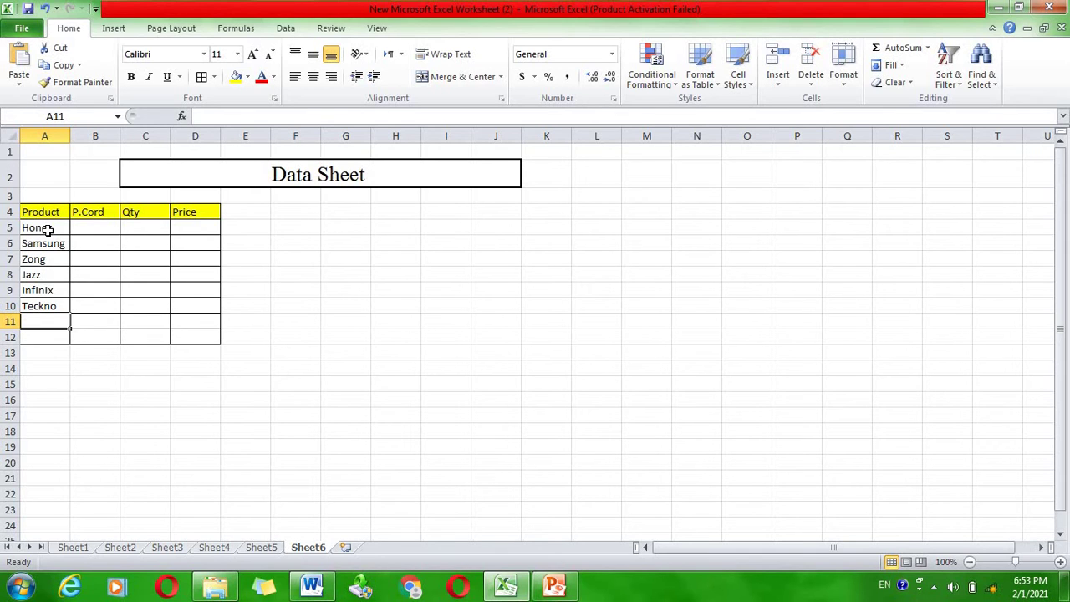
pyautogui.write('Oppo')
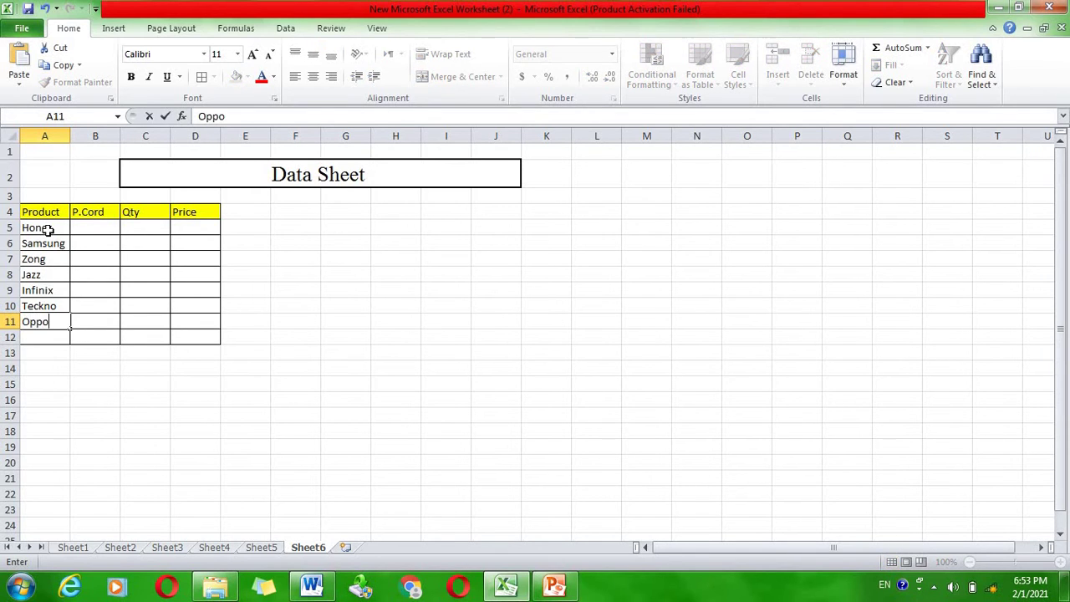
pyautogui.press('Return')
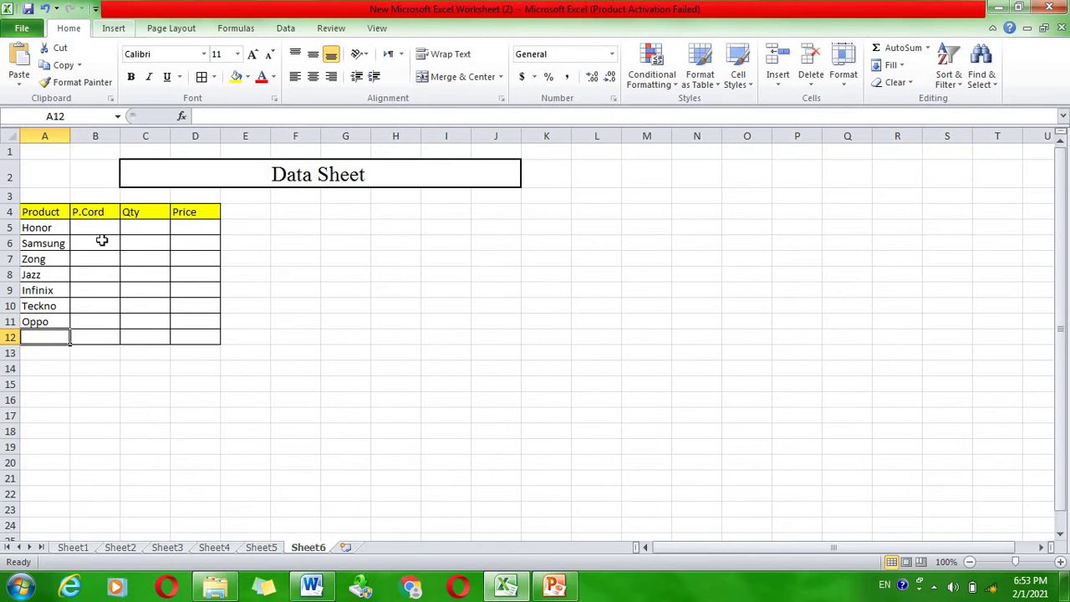
# Enter the P.Cord codes lk90, jk56, jk45, jk34 and jk down column B from B5
pyautogui.click(94, 226)
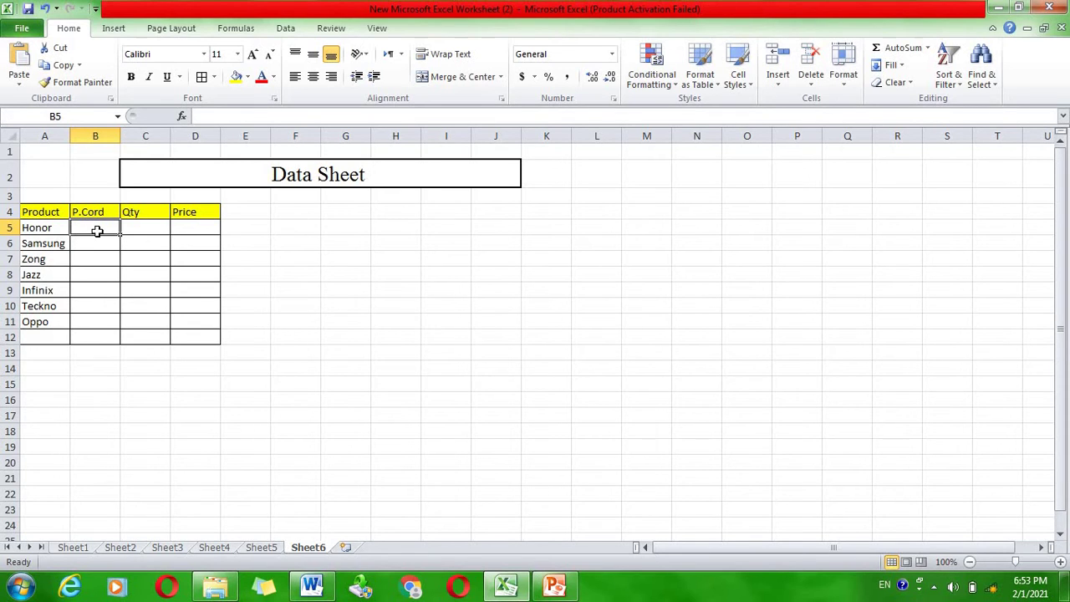
pyautogui.write('I')
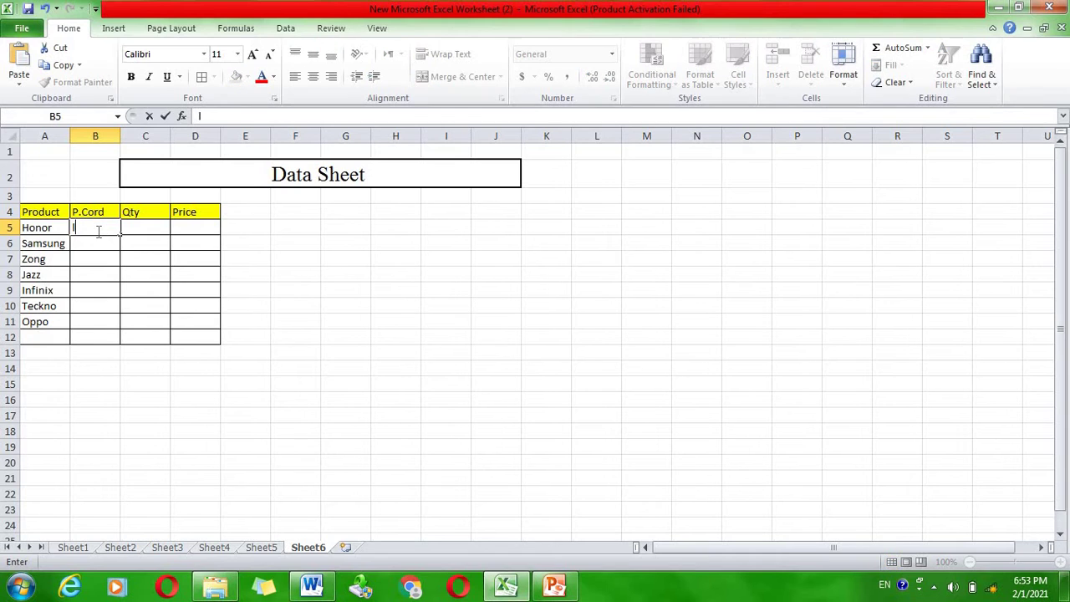
pyautogui.write('k90')
pyautogui.press('Return')
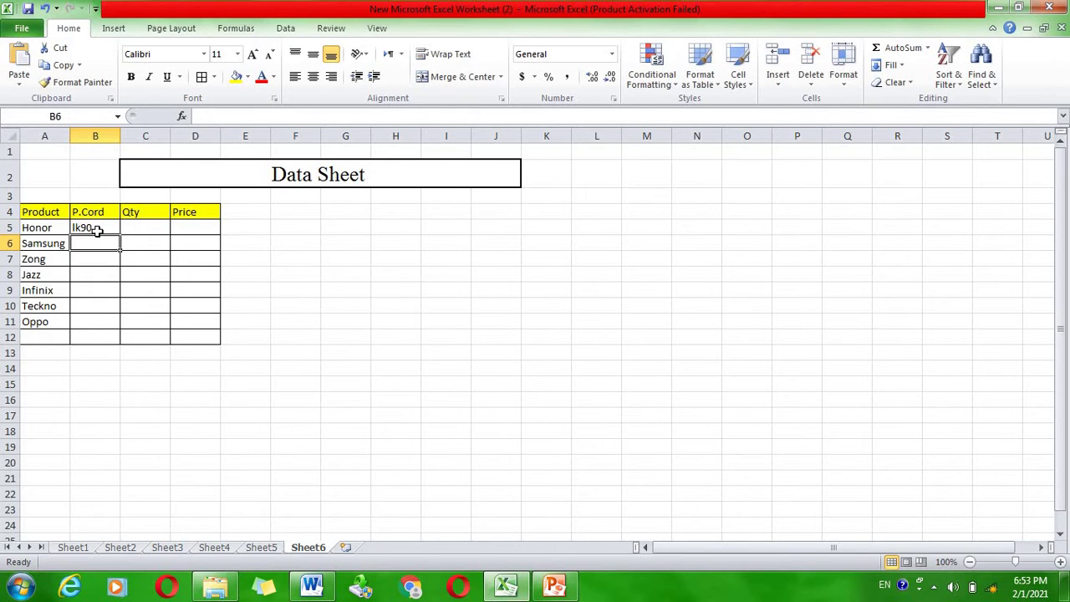
pyautogui.write('jk56')
pyautogui.press('Return')
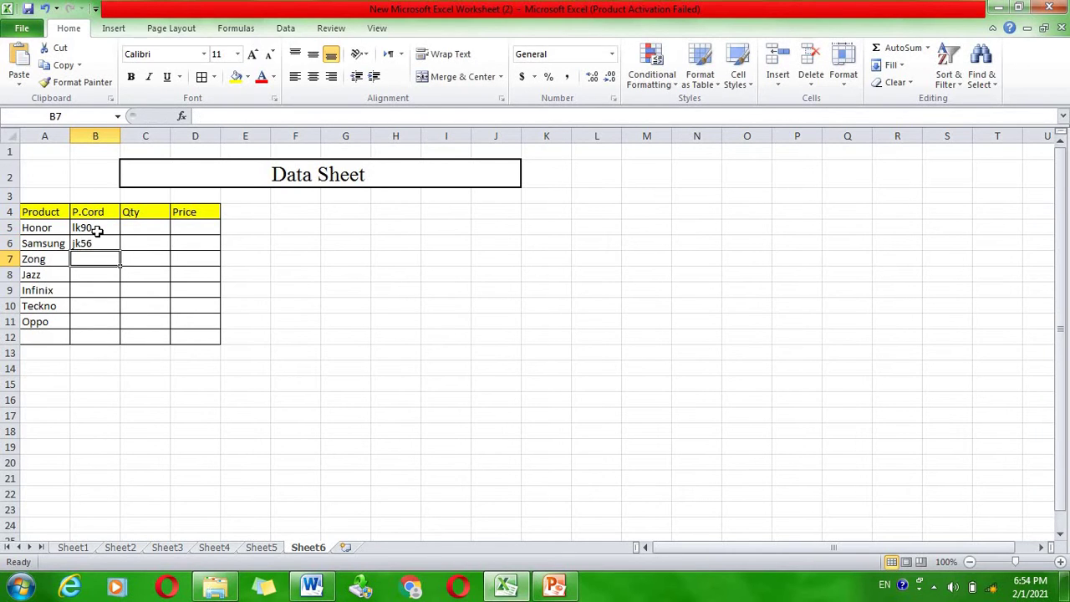
pyautogui.write('jk45')
pyautogui.press('Return')
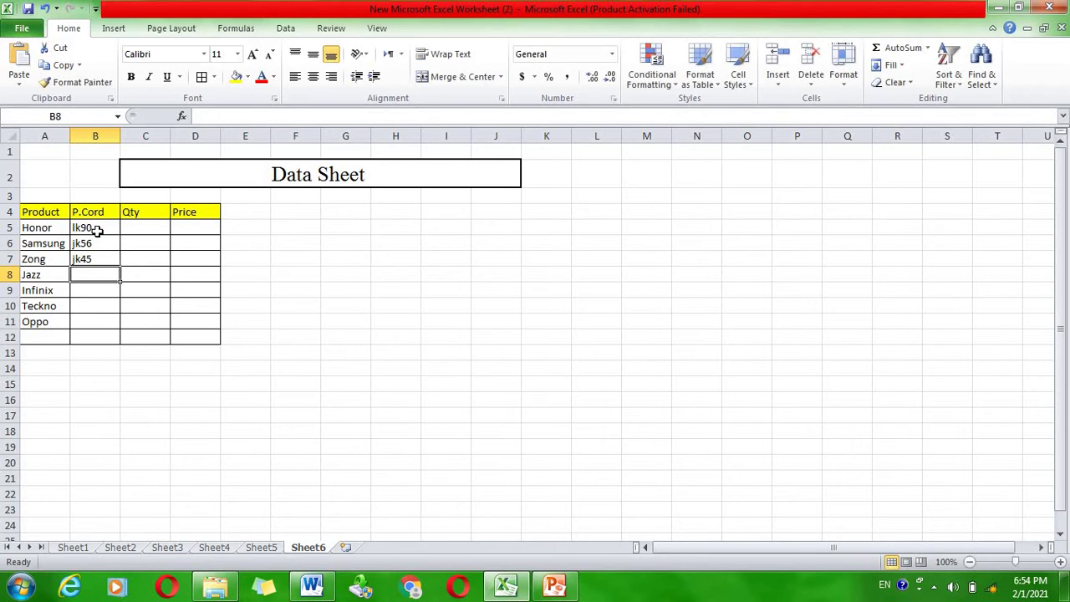
pyautogui.write('jk34')
pyautogui.press('Return')
pyautogui.write('j')
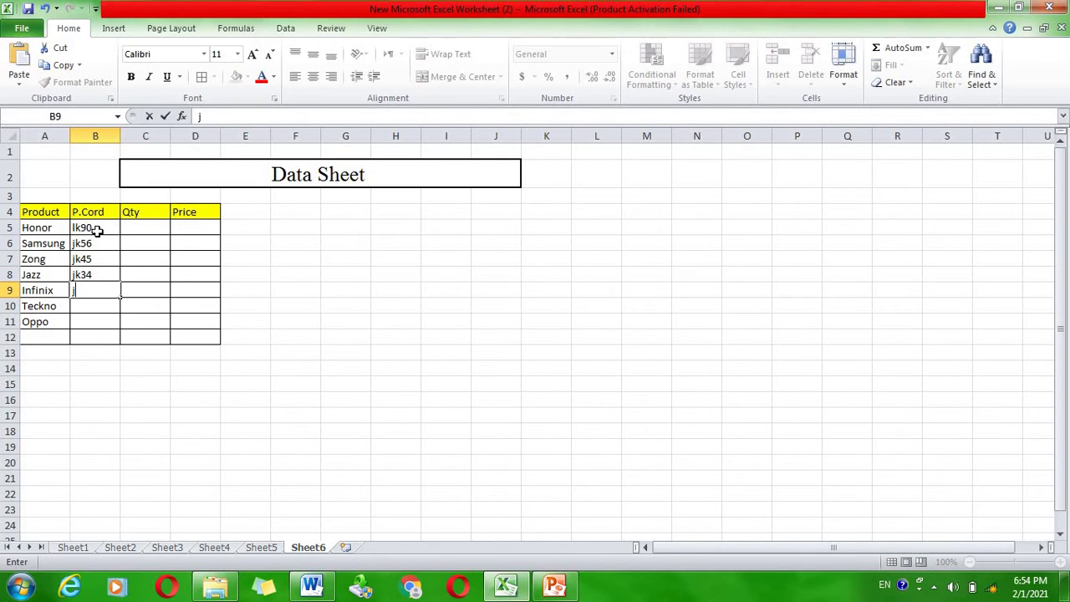
pyautogui.write('k')
pyautogui.press('Return')
pyautogui.write('34')
pyautogui.press('Return')
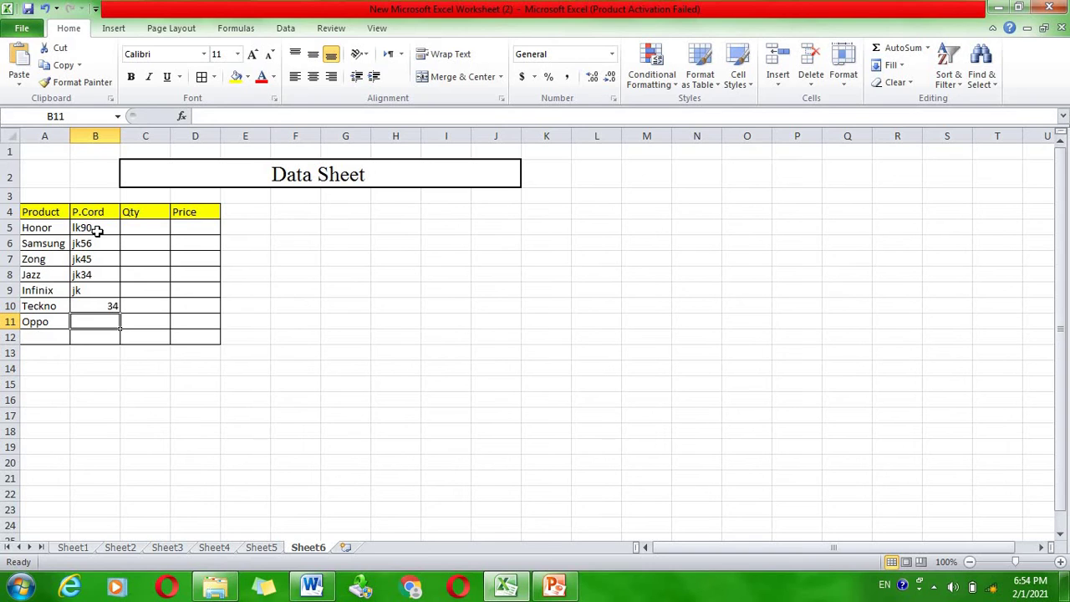
# Set Teckno's code to jk34 in B10 and Oppo's code to ll43 in B11
pyautogui.press('Up')
pyautogui.press('BackSpace')
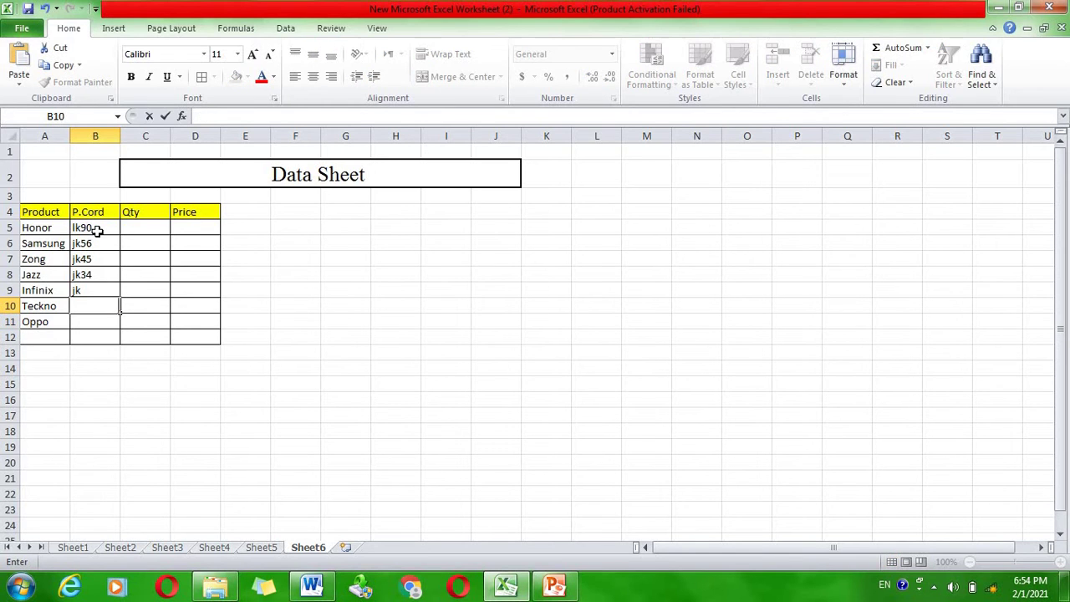
pyautogui.write('jk')
pyautogui.press('BackSpace')
pyautogui.press('BackSpace')
pyautogui.press('BackSpace')
pyautogui.press('Return')
pyautogui.press('Left')
pyautogui.press('Up')
pyautogui.press('Right')
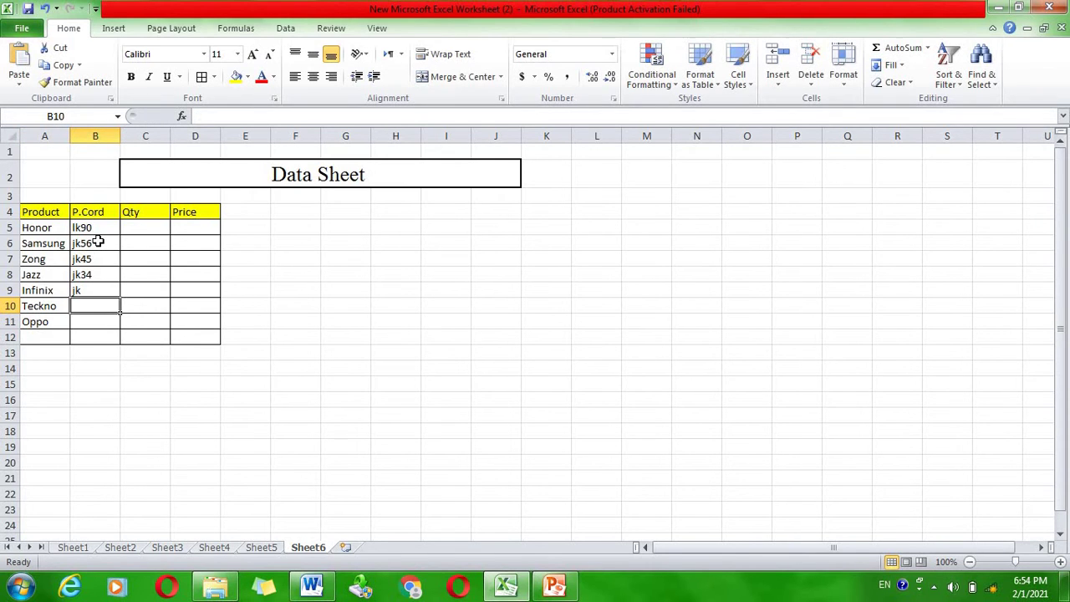
pyautogui.write('jk34')
pyautogui.press('Return')
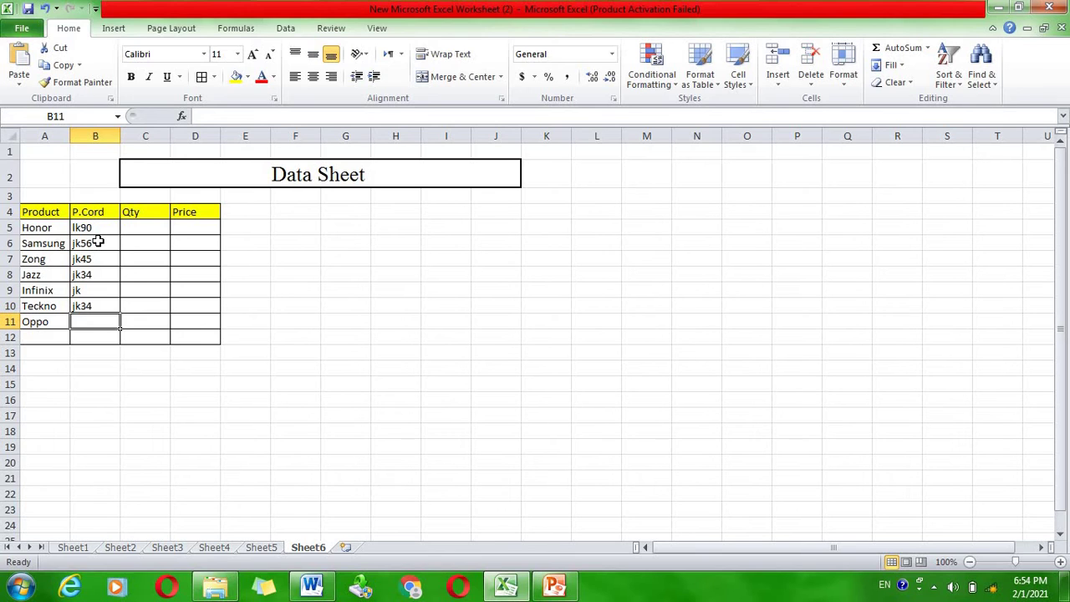
pyautogui.write('ll43')
pyautogui.press('Return')
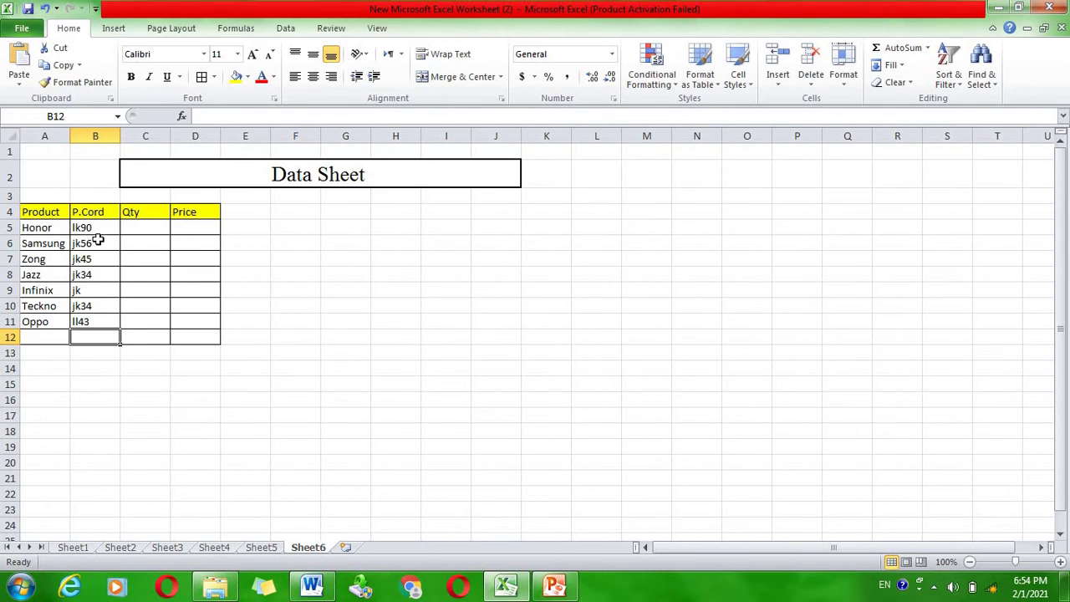
# Enter quantities 89, 34, 23, 34, 45, 56, 78 in C5:C11
pyautogui.click(141, 229)
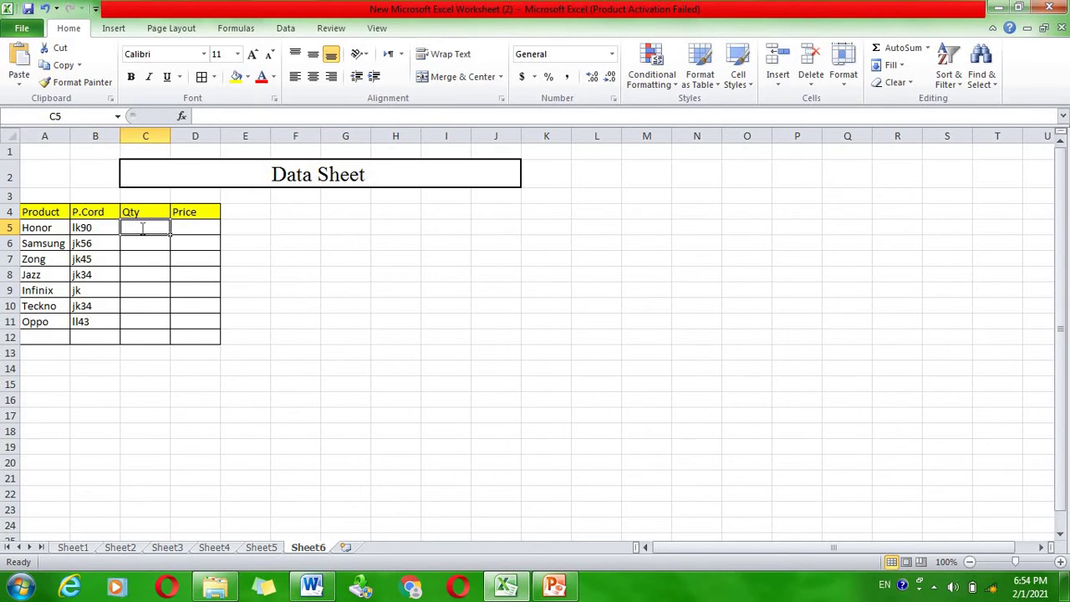
pyautogui.write('89')
pyautogui.press('Return')
pyautogui.write('34')
pyautogui.press('Return')
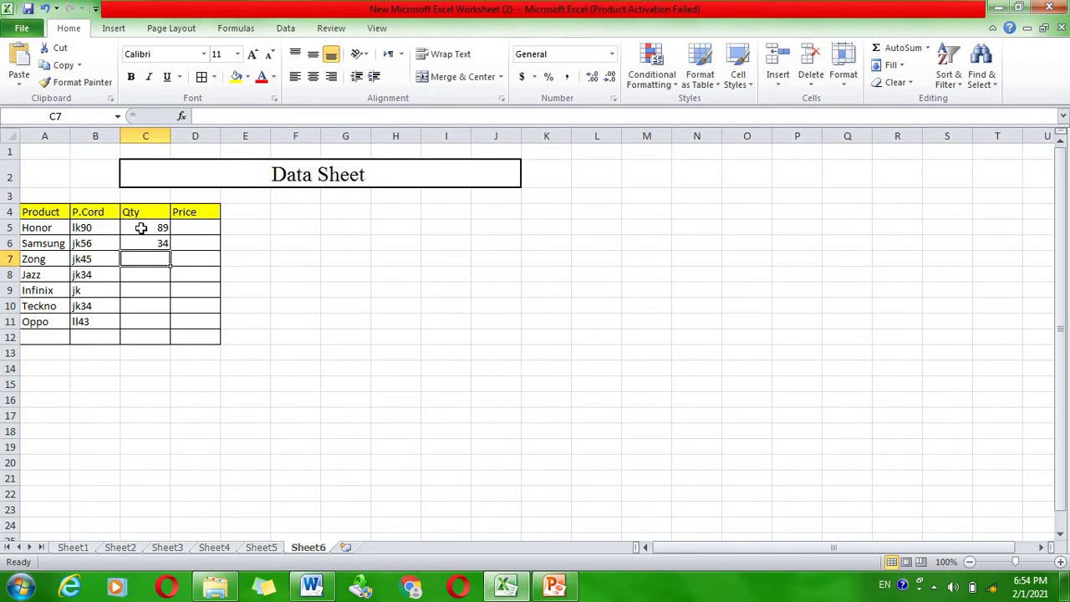
pyautogui.write('23')
pyautogui.press('Return')
pyautogui.write('34')
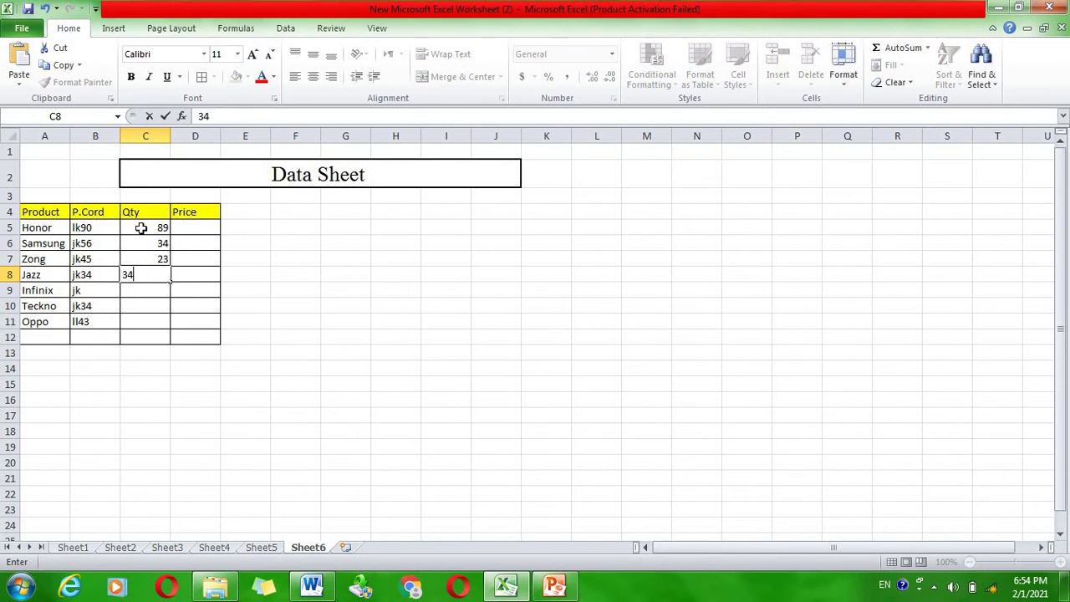
pyautogui.press('Return')
pyautogui.write('45')
pyautogui.press('Return')
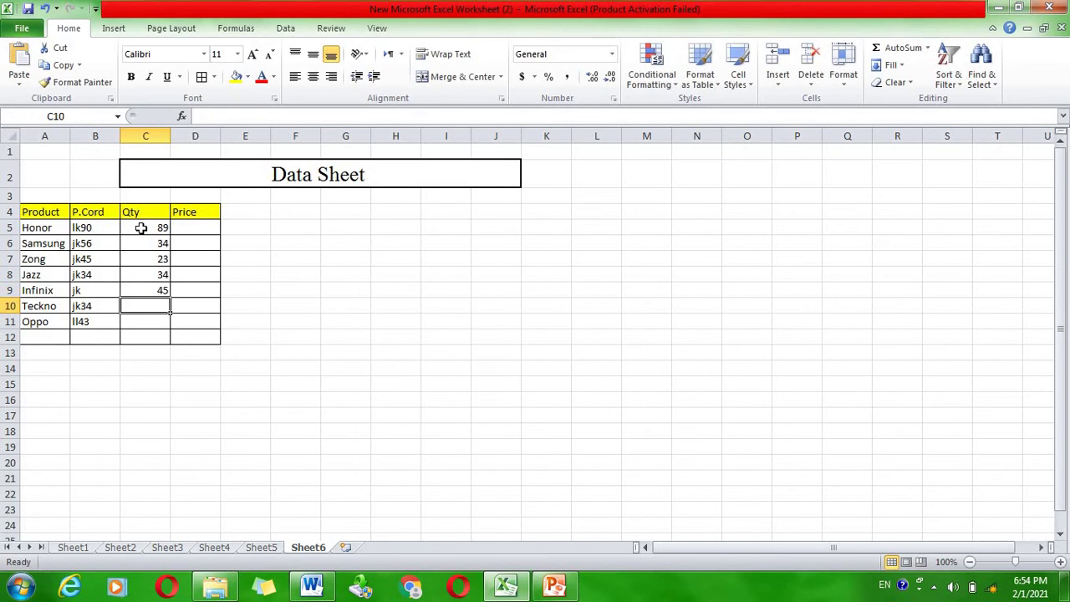
pyautogui.write('56')
pyautogui.press('Return')
pyautogui.write('78')
pyautogui.press('Return')
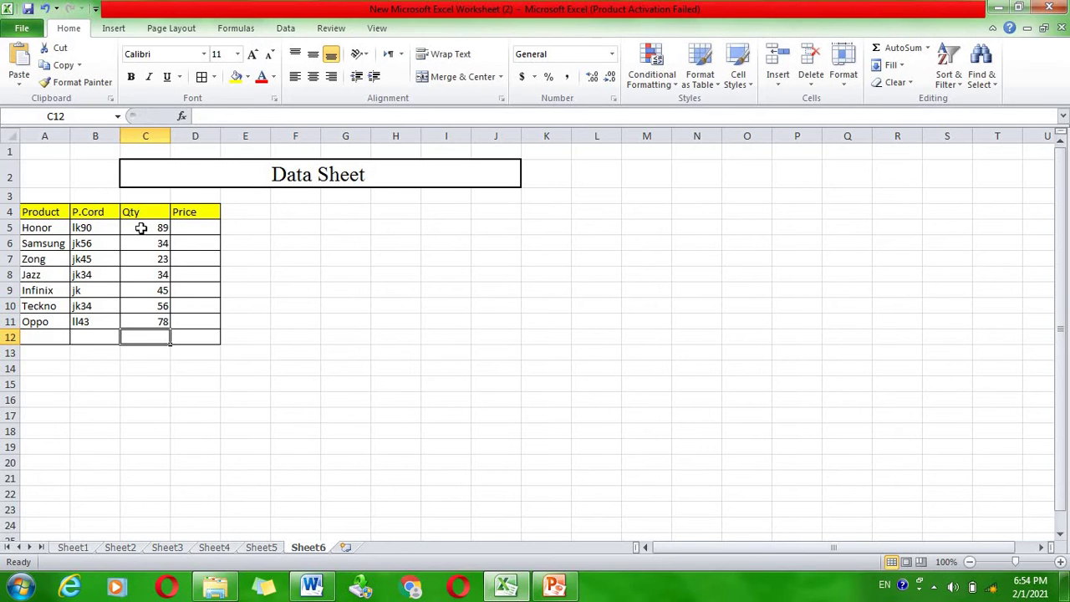
# Enter prices 20000, 50000, 15000, 25000, 40000, 20000, 60000 in D5:D11
pyautogui.click(203, 229)
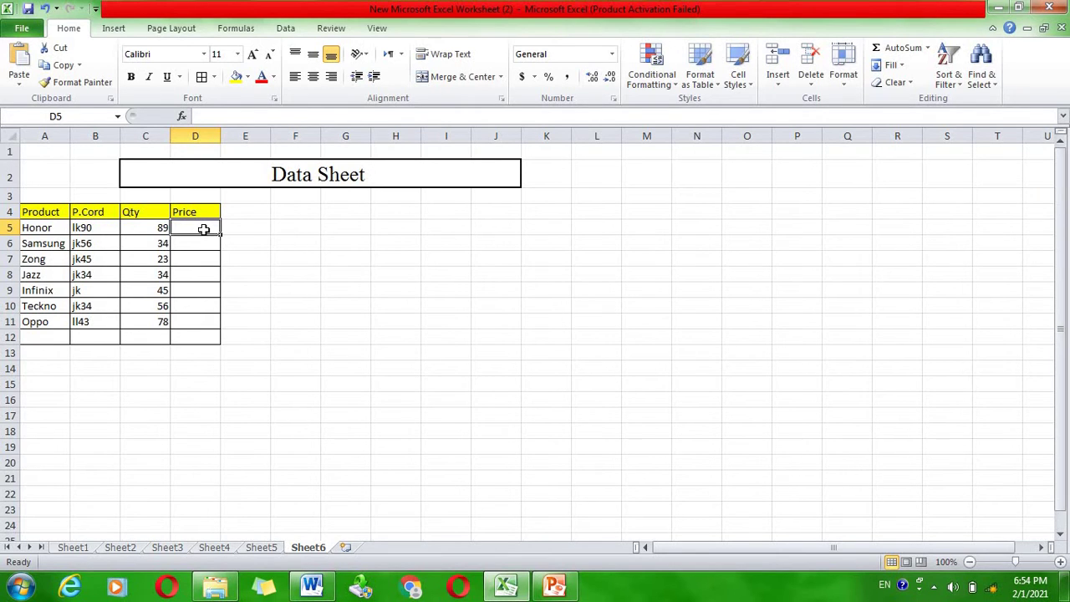
pyautogui.write('2000')
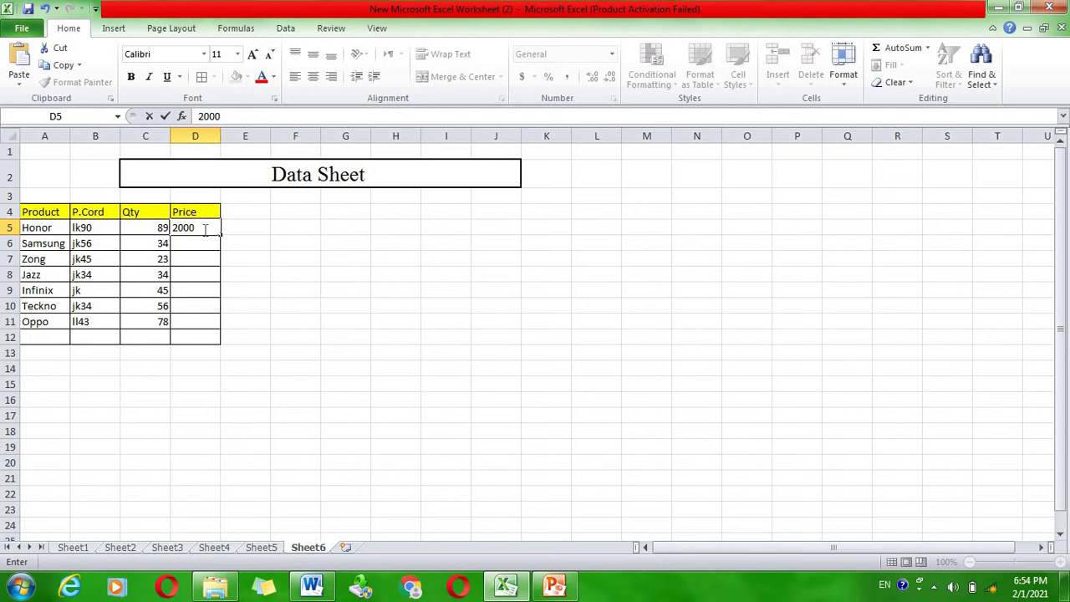
pyautogui.write('0')
pyautogui.press('Return')
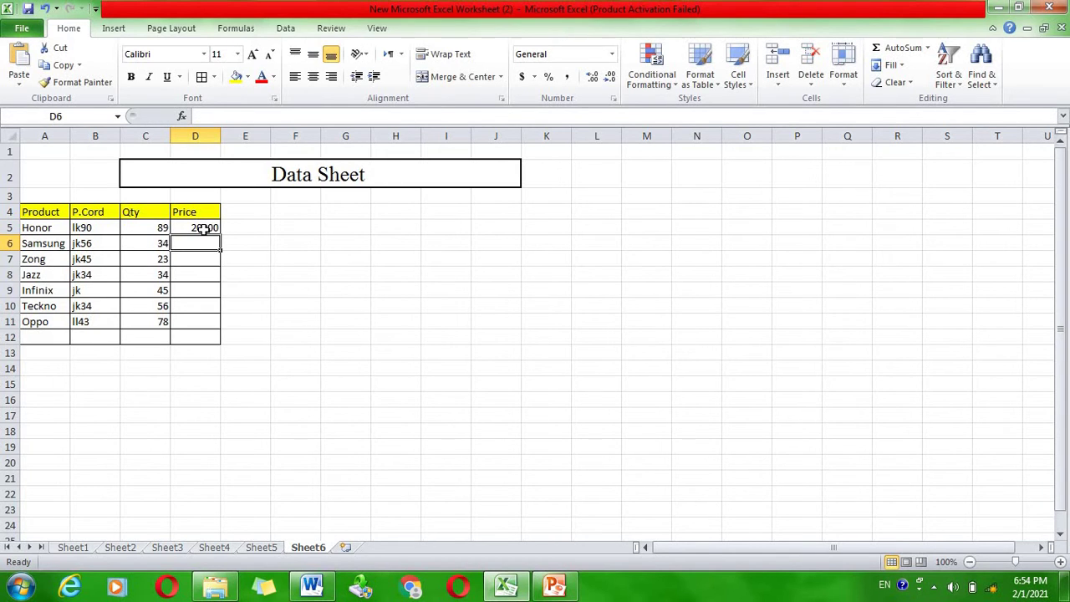
pyautogui.write('5')
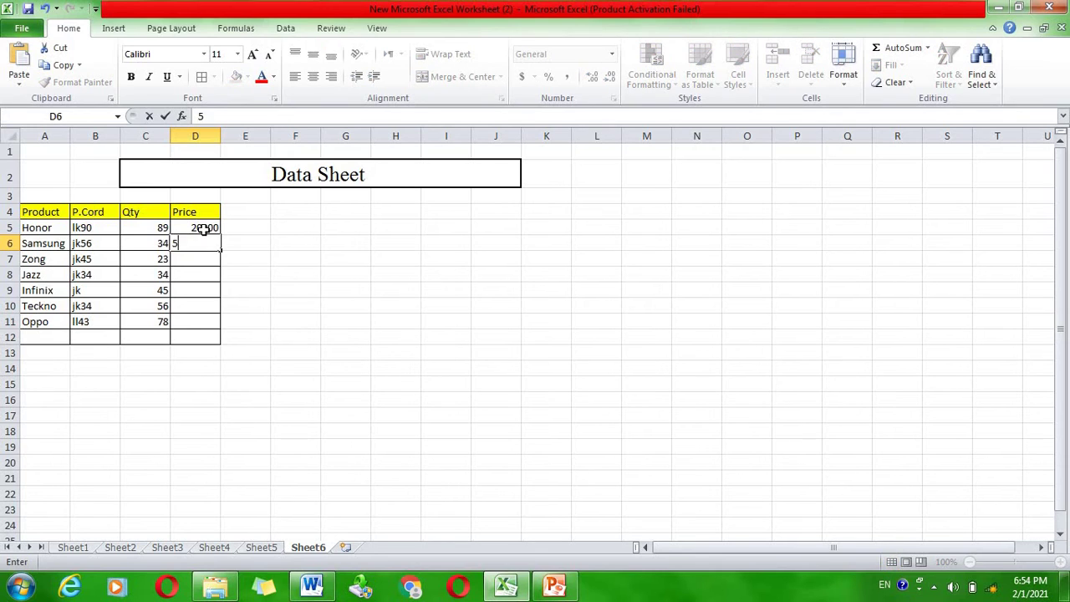
pyautogui.write('0000')
pyautogui.press('Return')
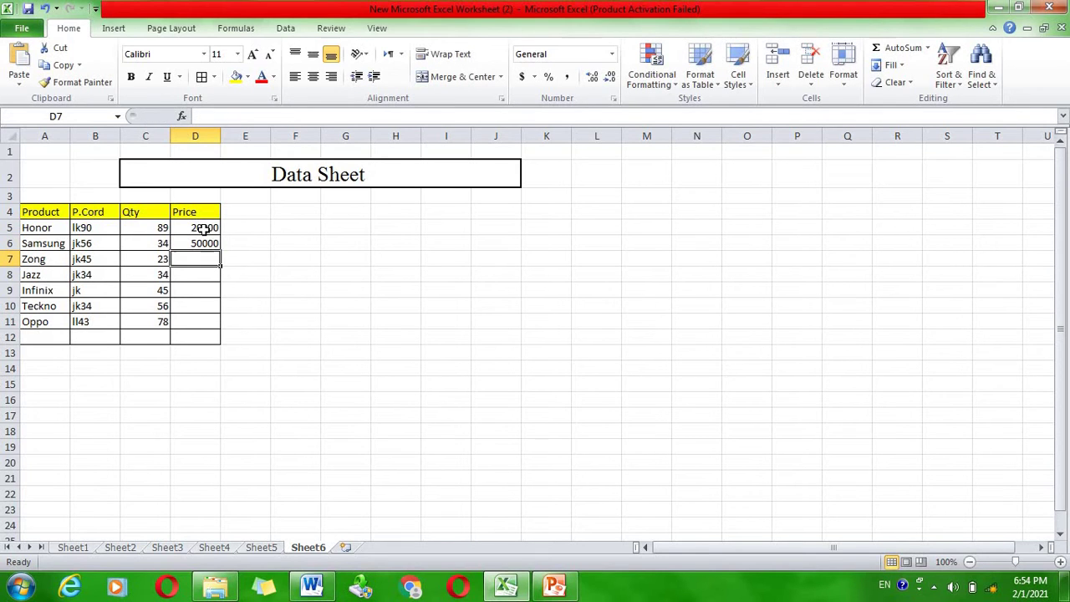
pyautogui.write('150')
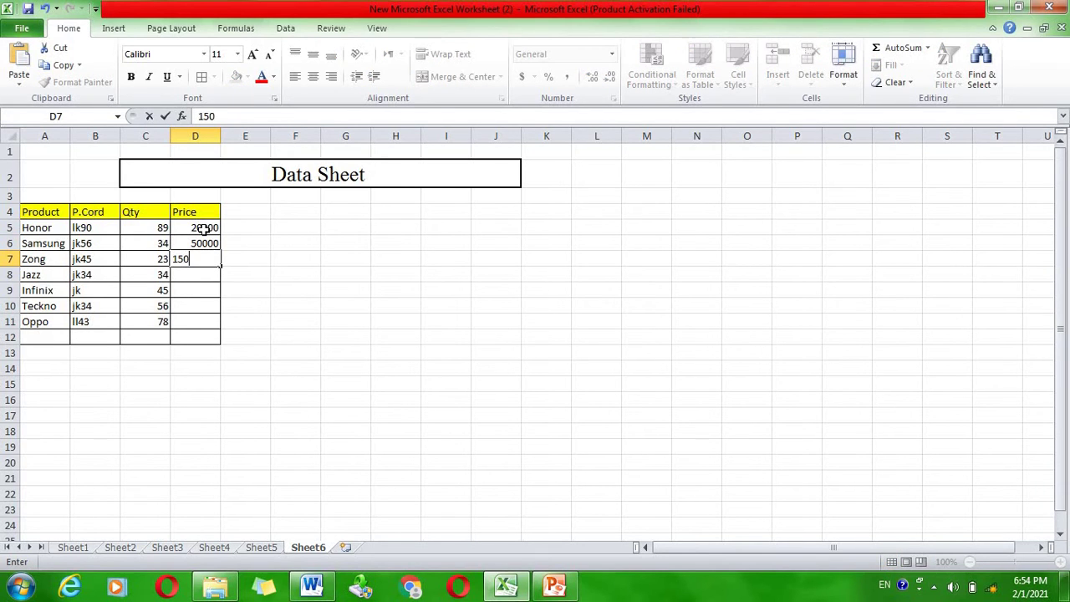
pyautogui.write('00')
pyautogui.press('Return')
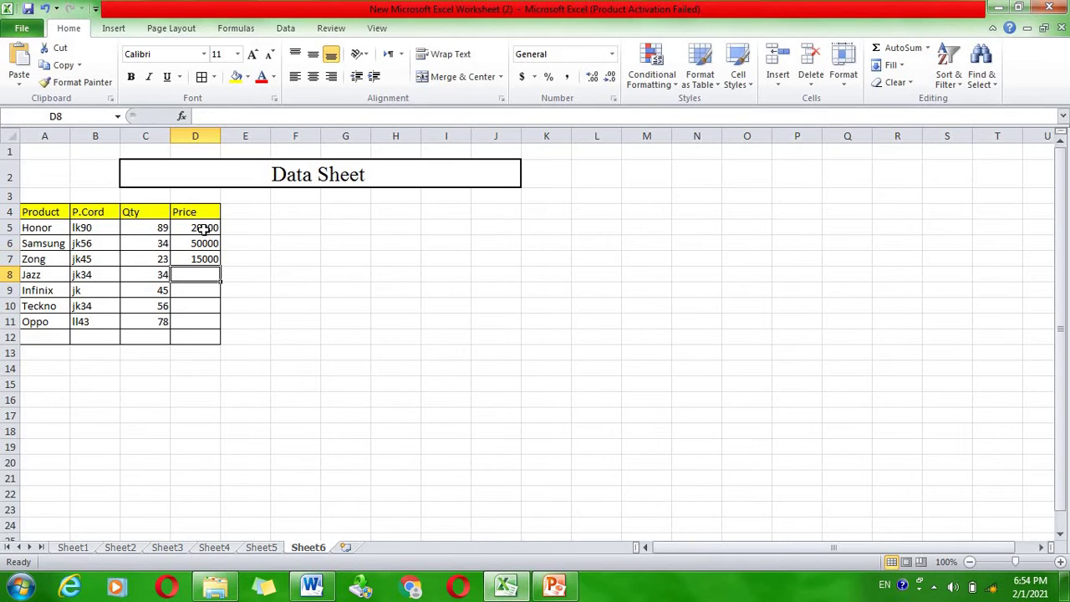
pyautogui.write('25000')
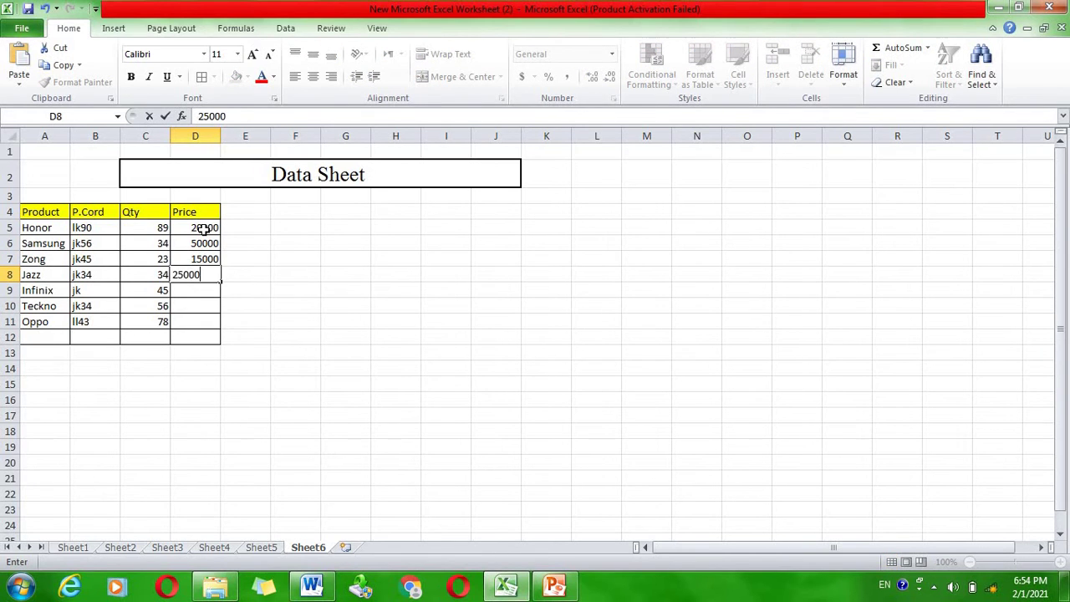
pyautogui.press('Return')
pyautogui.write('4')
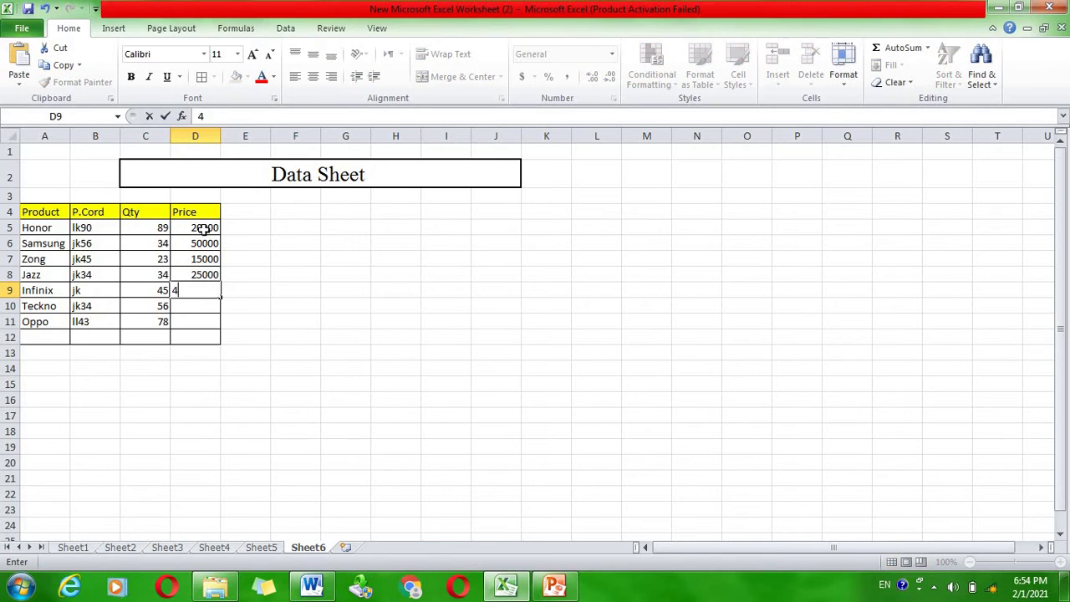
pyautogui.write('0000')
pyautogui.press('Return')
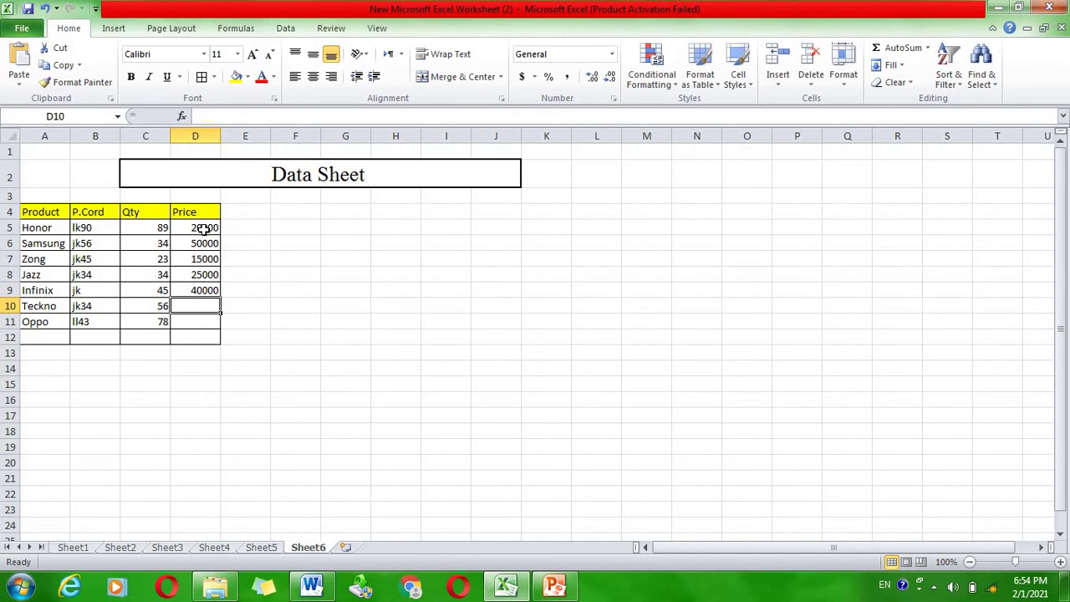
pyautogui.write('200')
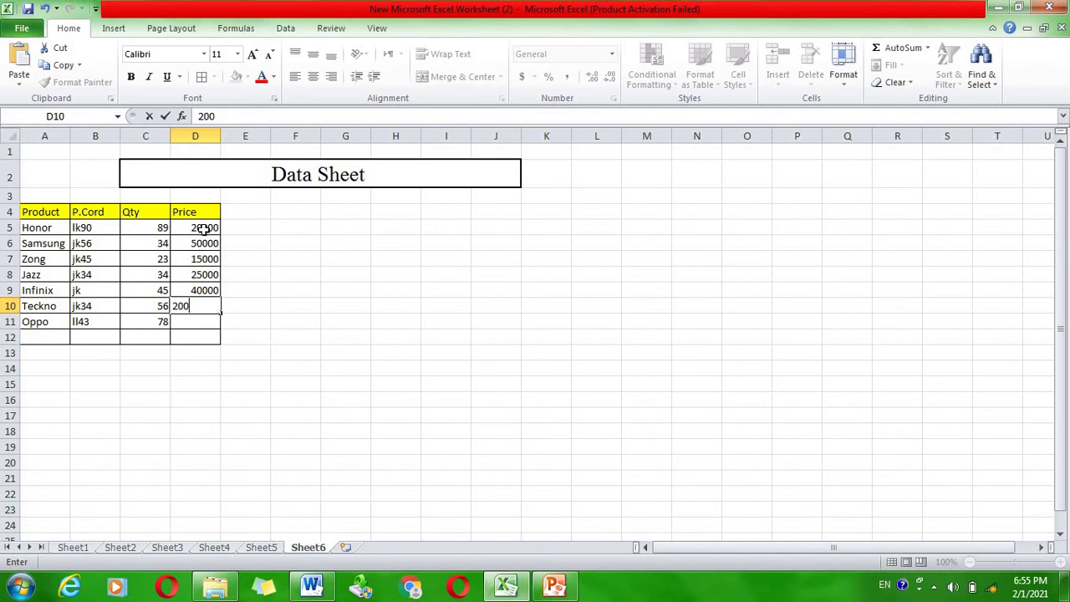
pyautogui.write('00')
pyautogui.press('Return')
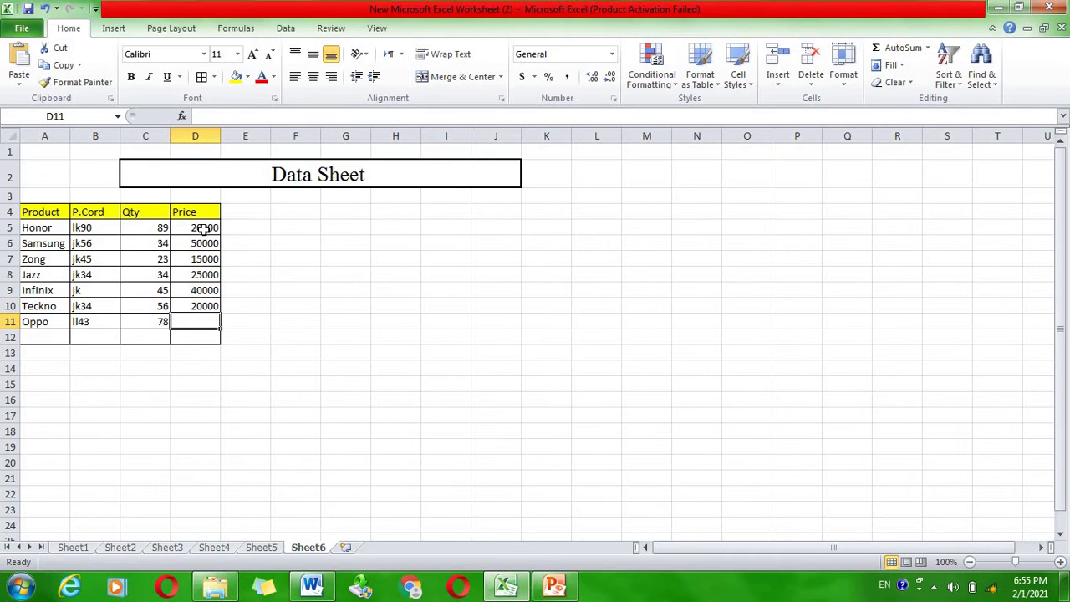
pyautogui.write('60000')
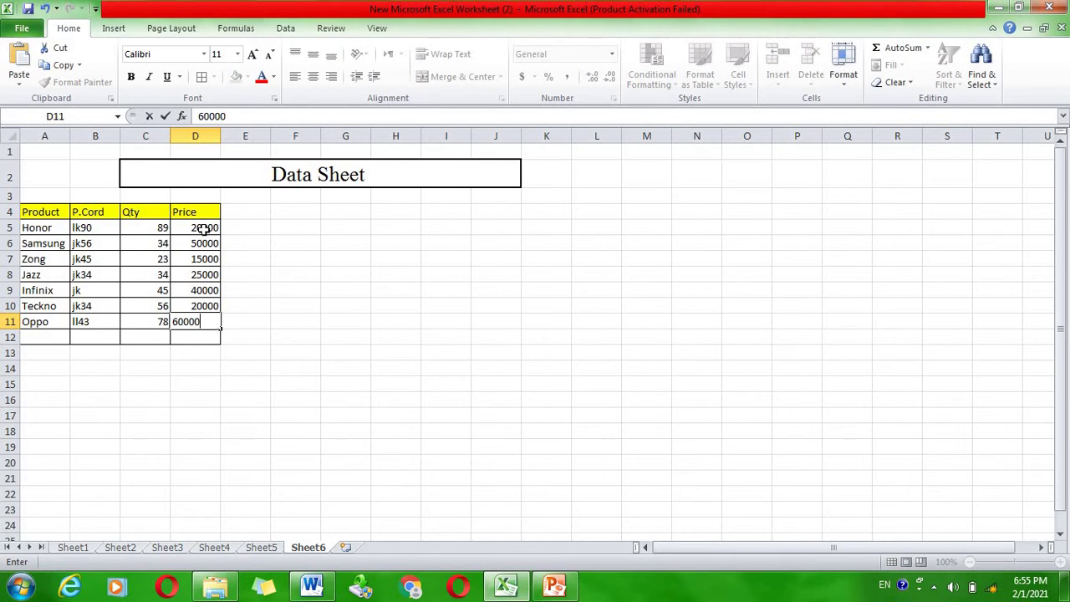
pyautogui.press('Return')
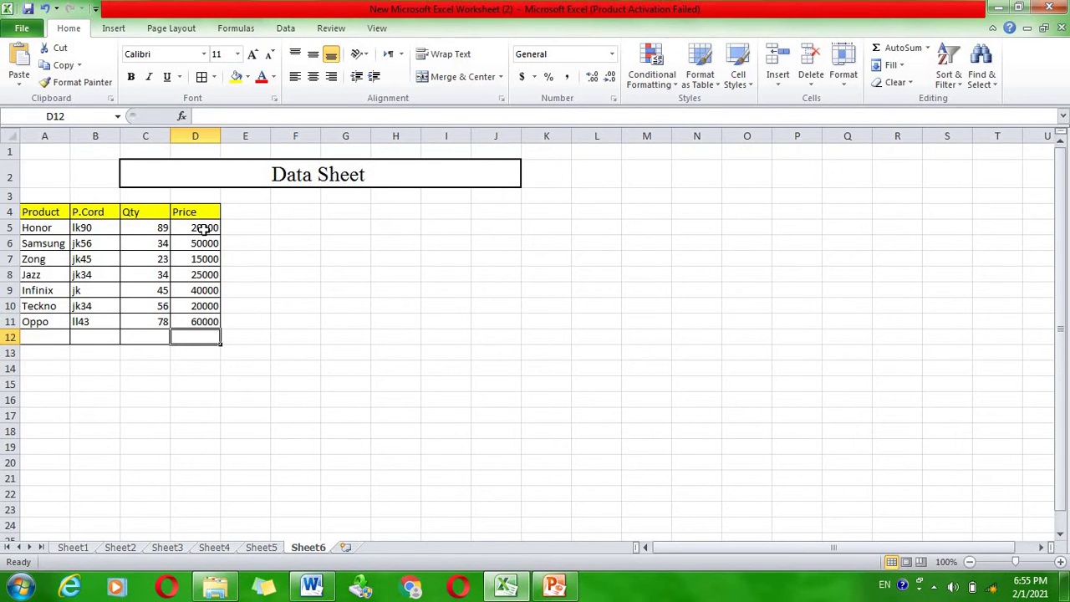
# Type the label 'Search Box' in cell G4
pyautogui.click(345, 213)
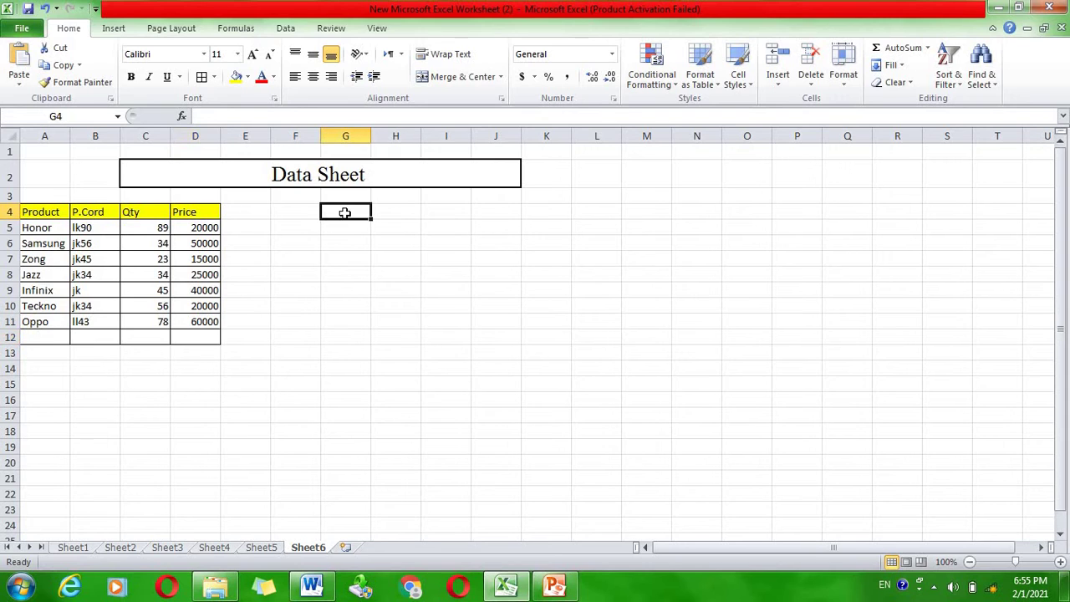
pyautogui.write('Sea')
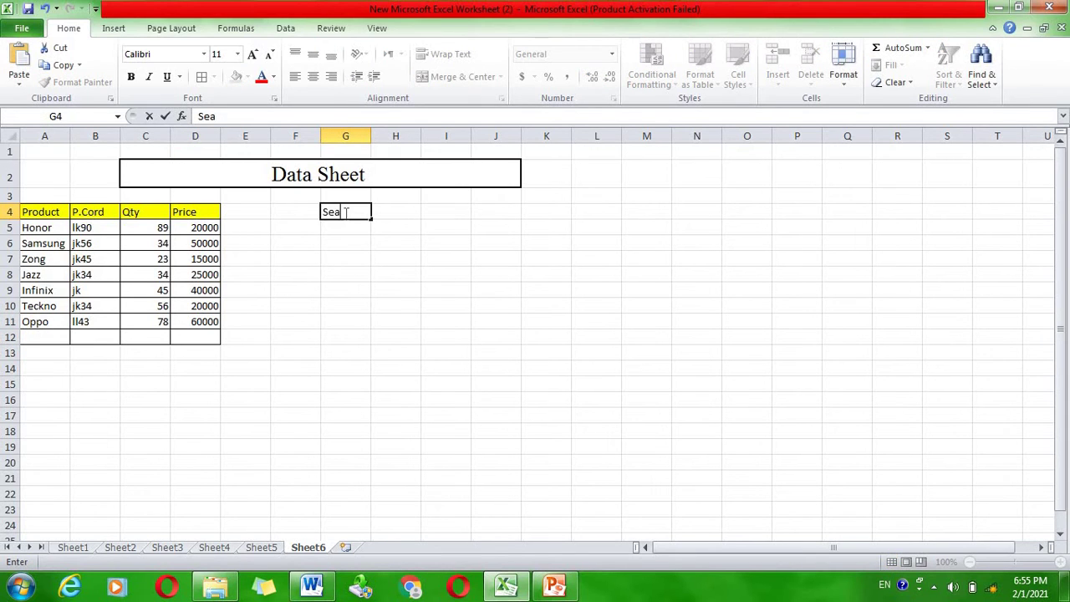
pyautogui.write('rch B')
pyautogui.write('ox')
pyautogui.press('Return')
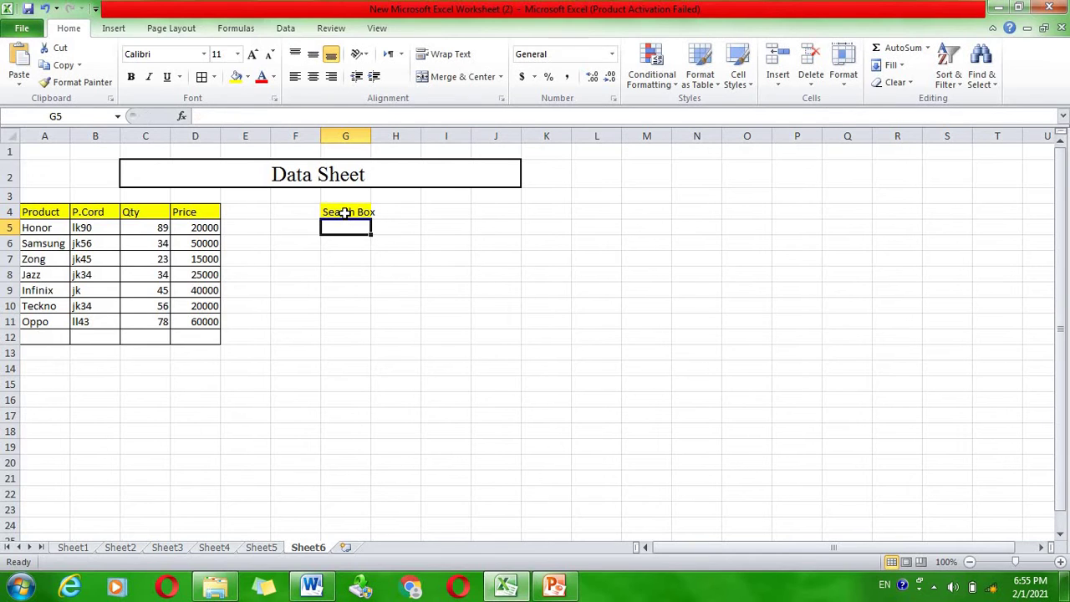
pyautogui.press('Return')
pyautogui.press('Up')
pyautogui.press('Up')
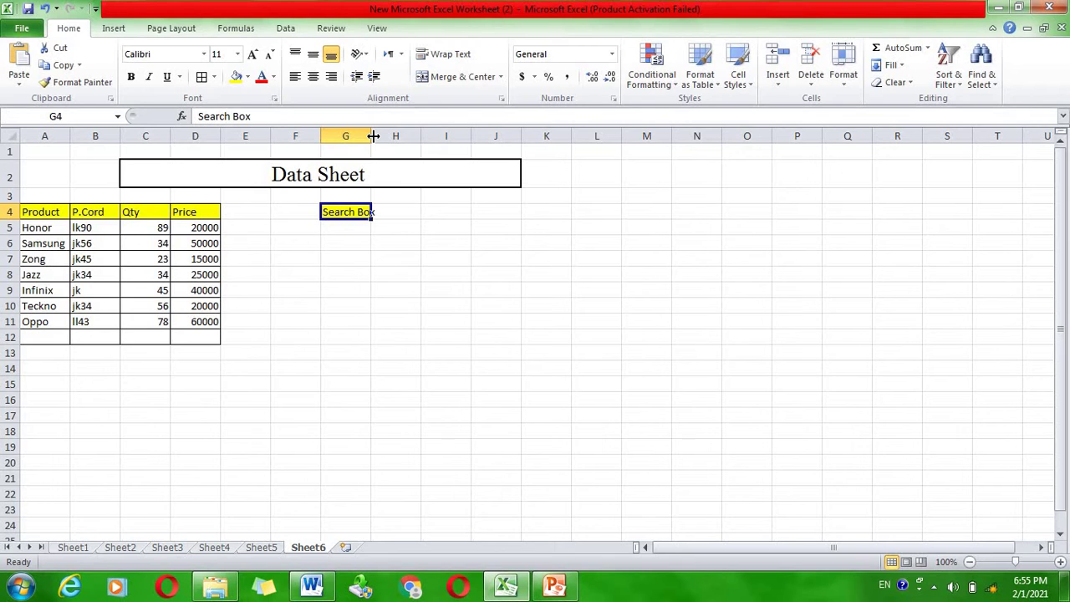
# Widen column G to fit the label and give G4 an outside border
pyautogui.moveTo(373, 136); pyautogui.dragTo(387, 135)
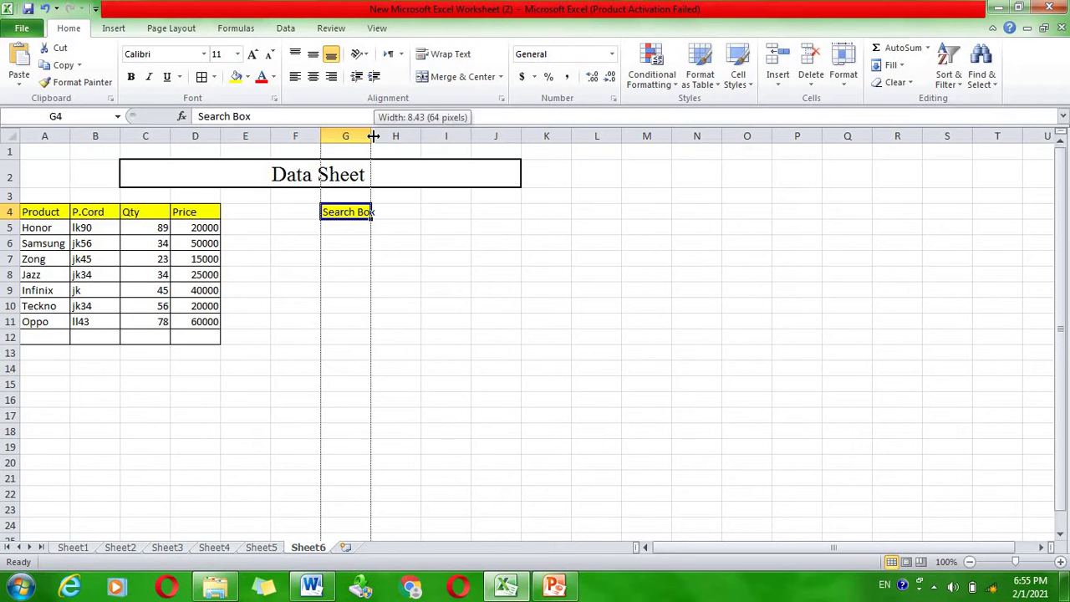
pyautogui.click(202, 76)
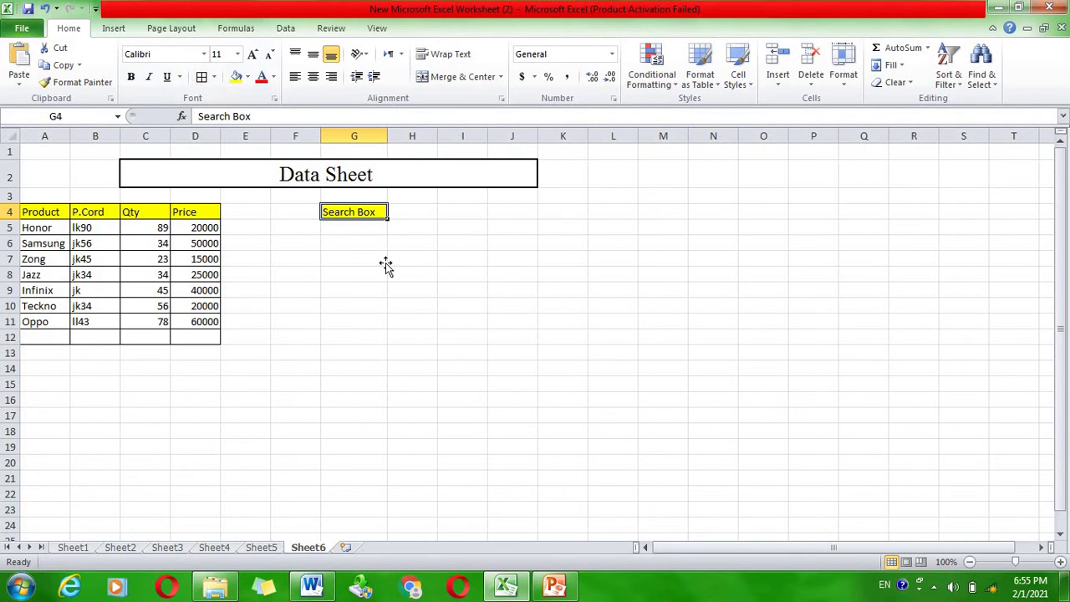
pyautogui.click(385, 265)
pyautogui.click(401, 227)
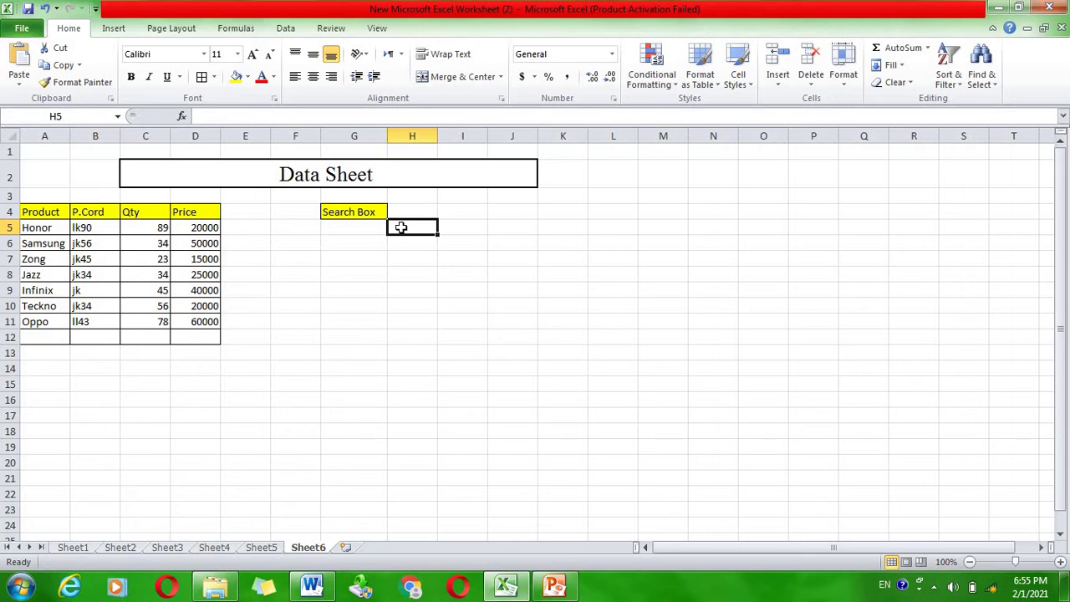
# In H5, start a VLOOKUP that looks up G5 within the table A4:D12
pyautogui.write('=')
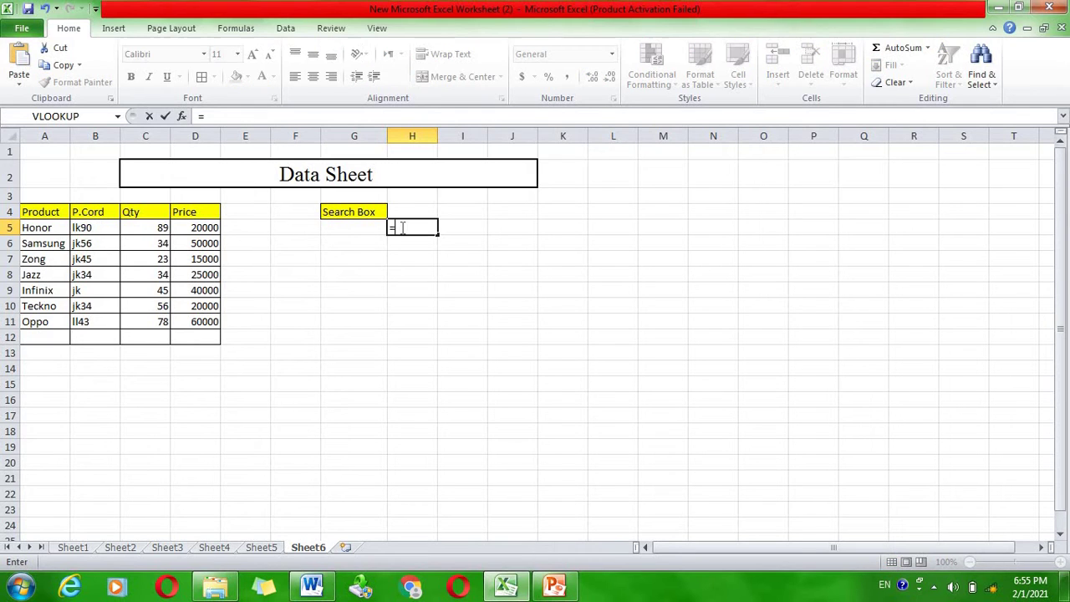
pyautogui.write('vlo')
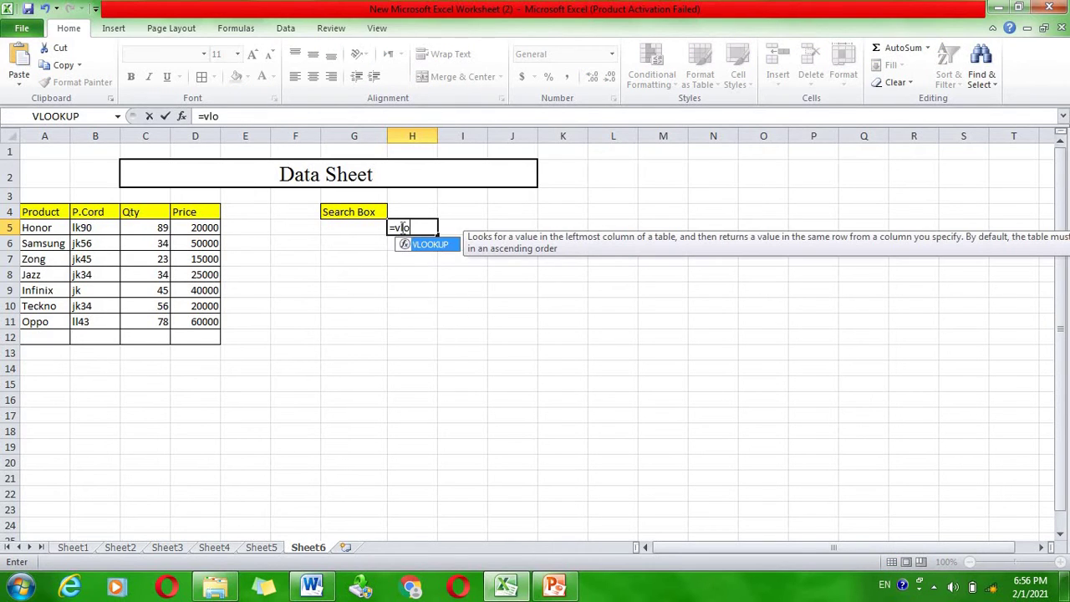
pyautogui.write('okup')
pyautogui.write('(')
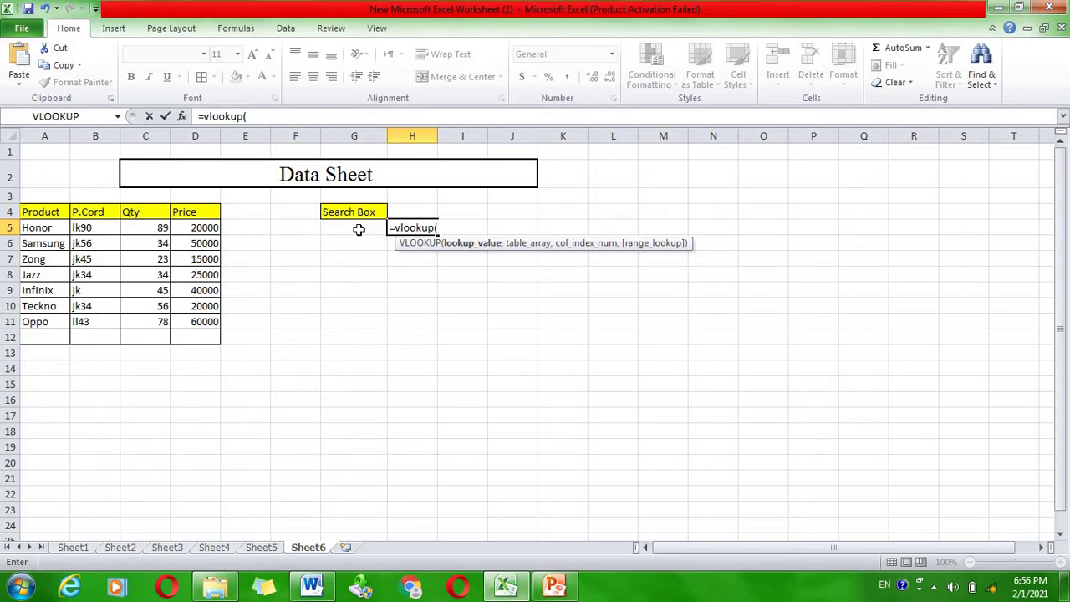
pyautogui.click(351, 229)
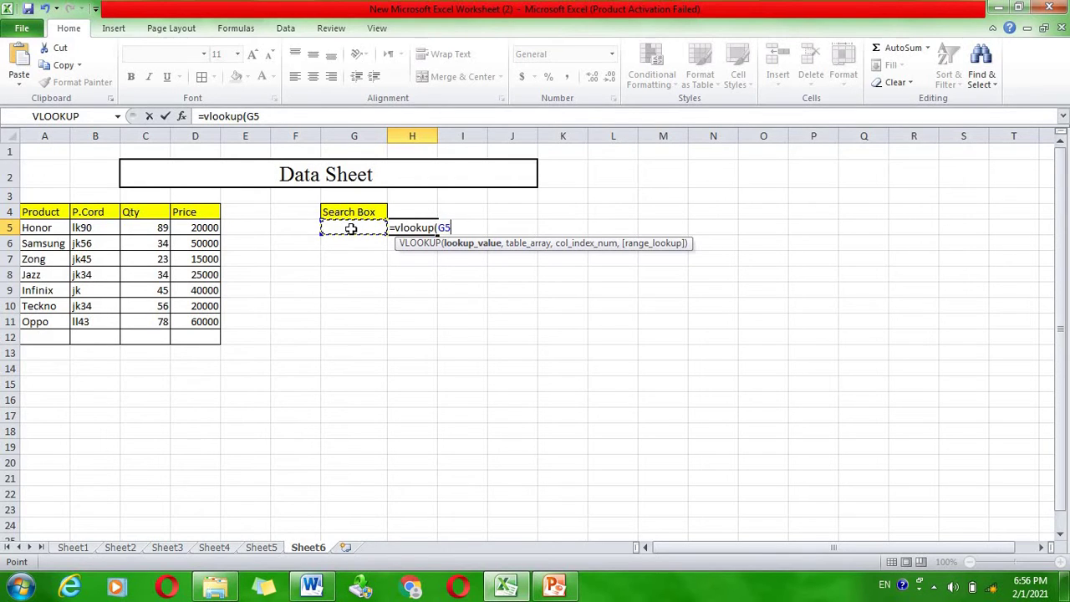
pyautogui.write(',')
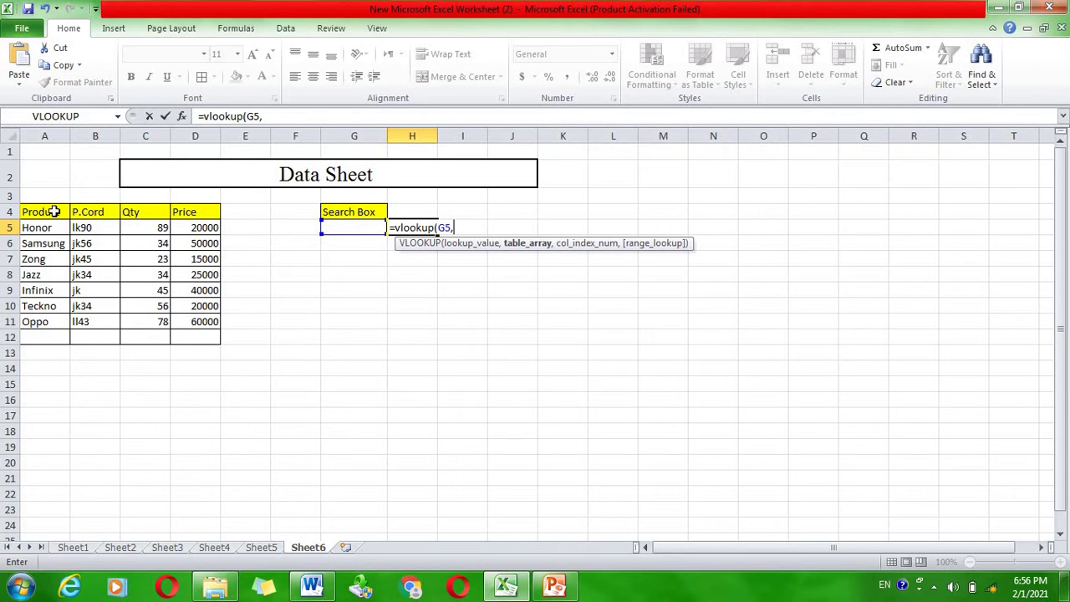
pyautogui.moveTo(54, 212); pyautogui.dragTo(185, 332)
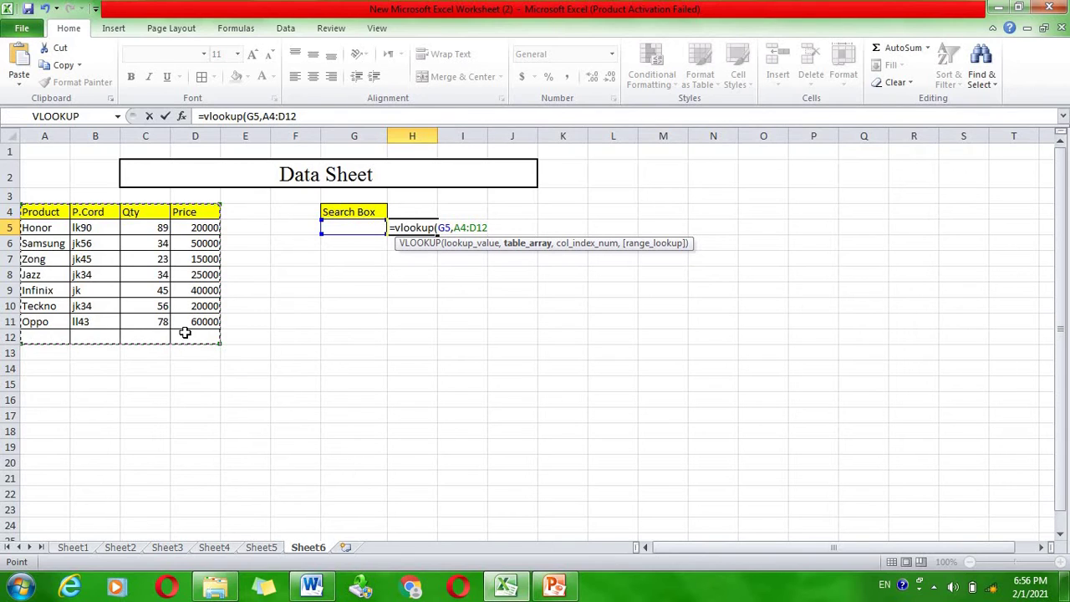
pyautogui.write(',')
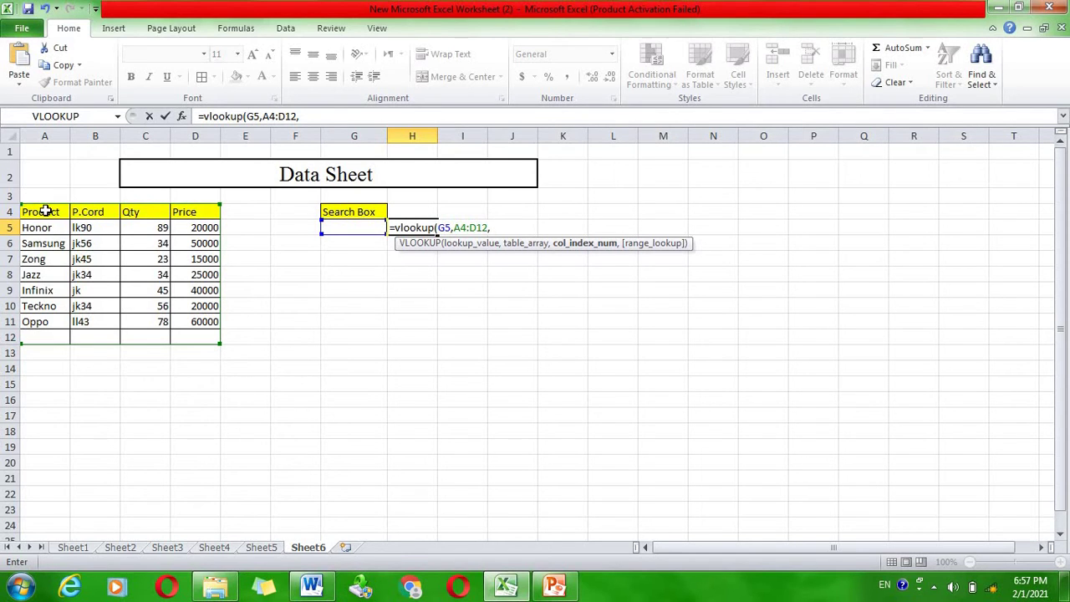
# Correct H5's VLOOKUP to return column 2 with FALSE exact match, and commit it
pyautogui.click(94, 127)
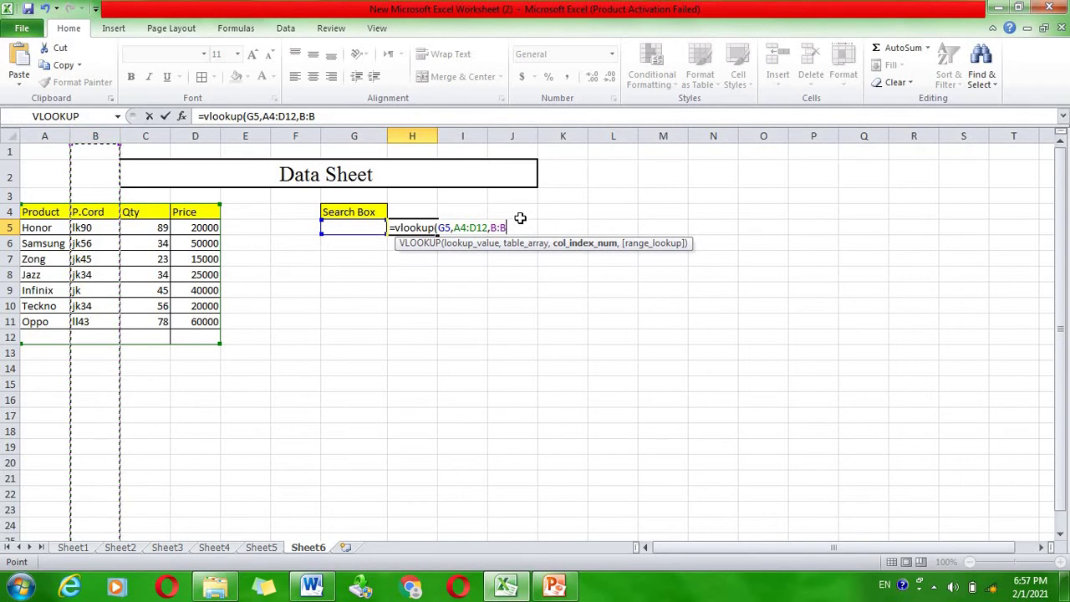
pyautogui.write('2')
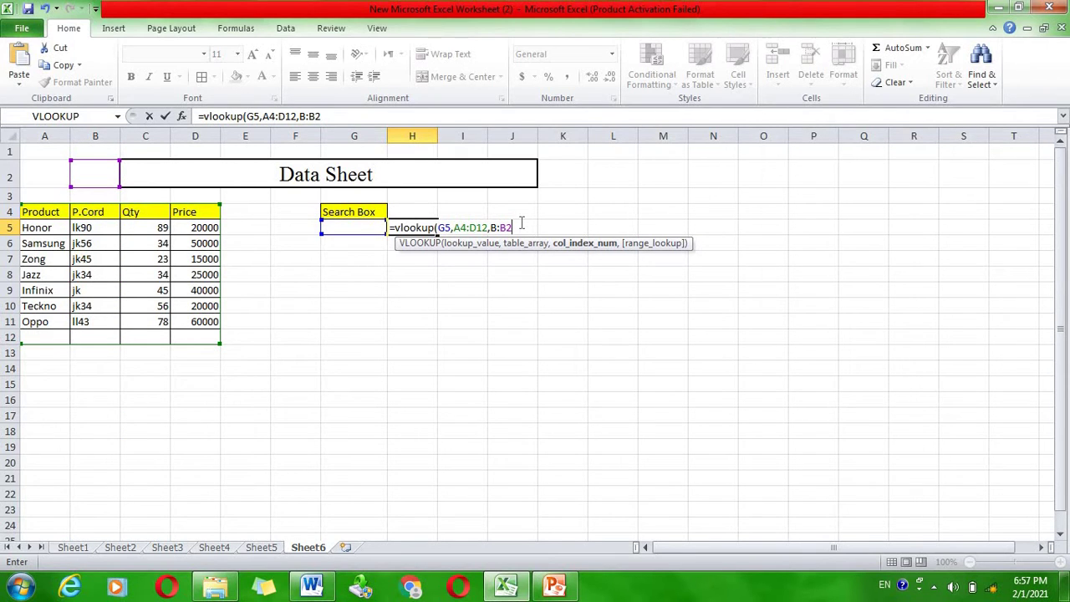
pyautogui.press('BackSpace')
pyautogui.write(',2,')
pyautogui.press('BackSpace')
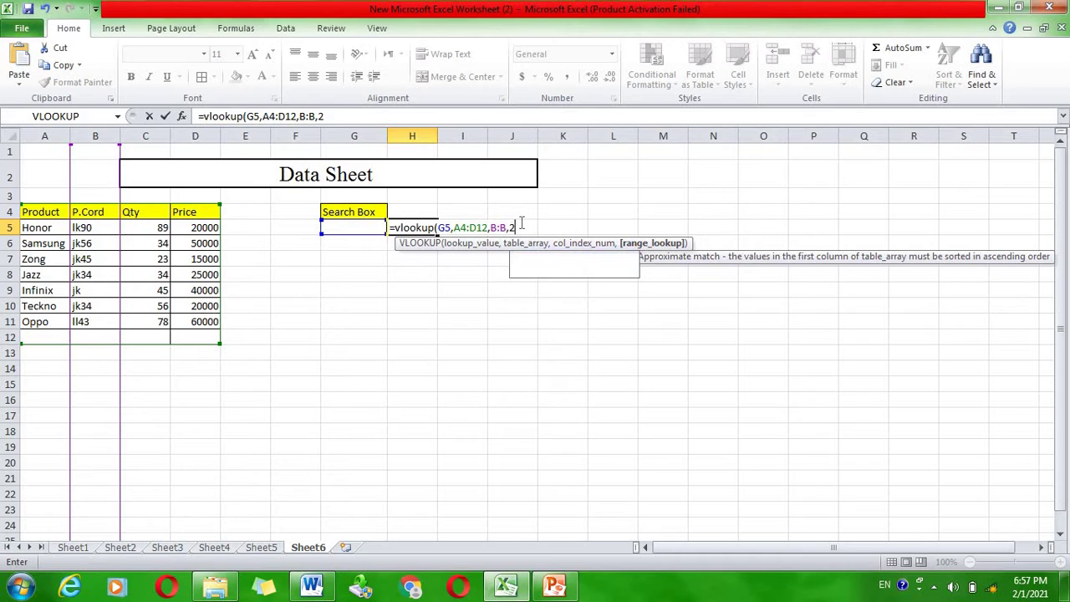
pyautogui.write(',')
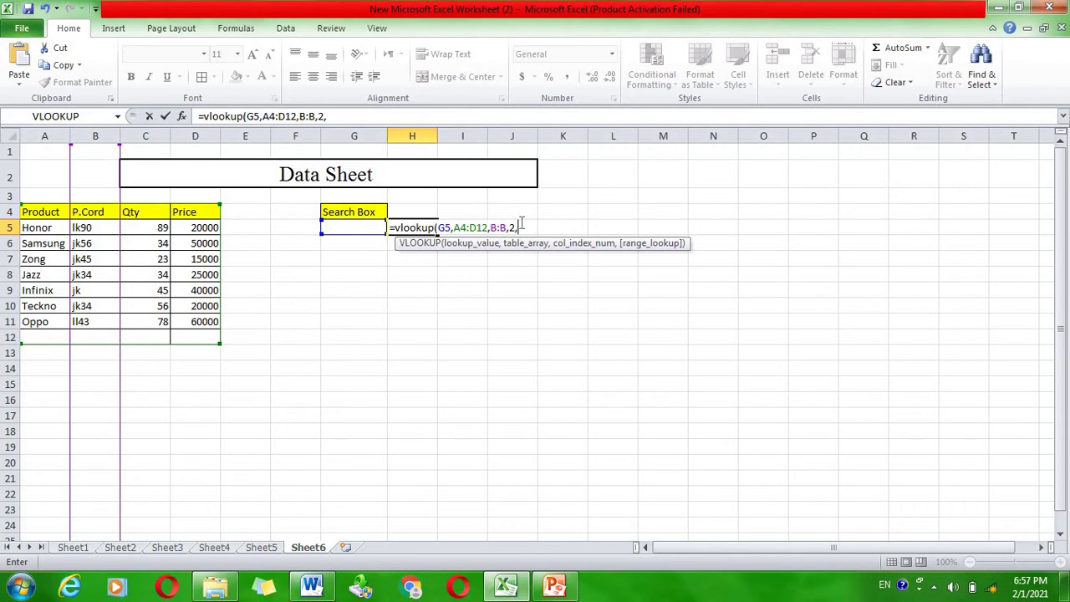
pyautogui.press('BackSpace')
pyautogui.press('BackSpace')
pyautogui.press('BackSpace')
pyautogui.press('BackSpace')
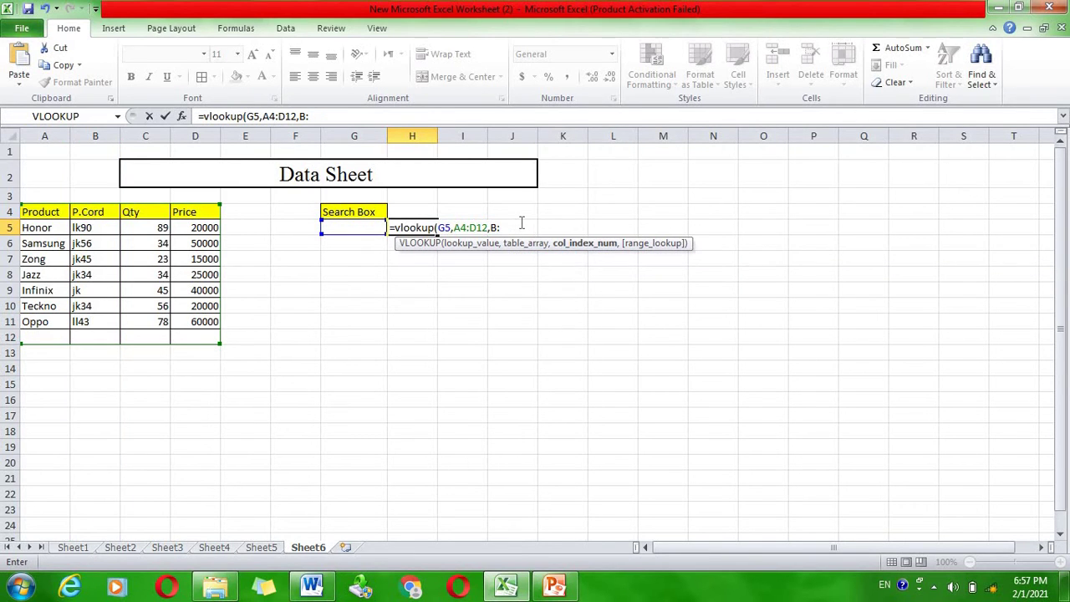
pyautogui.press('BackSpace')
pyautogui.write('2')
pyautogui.write(',')
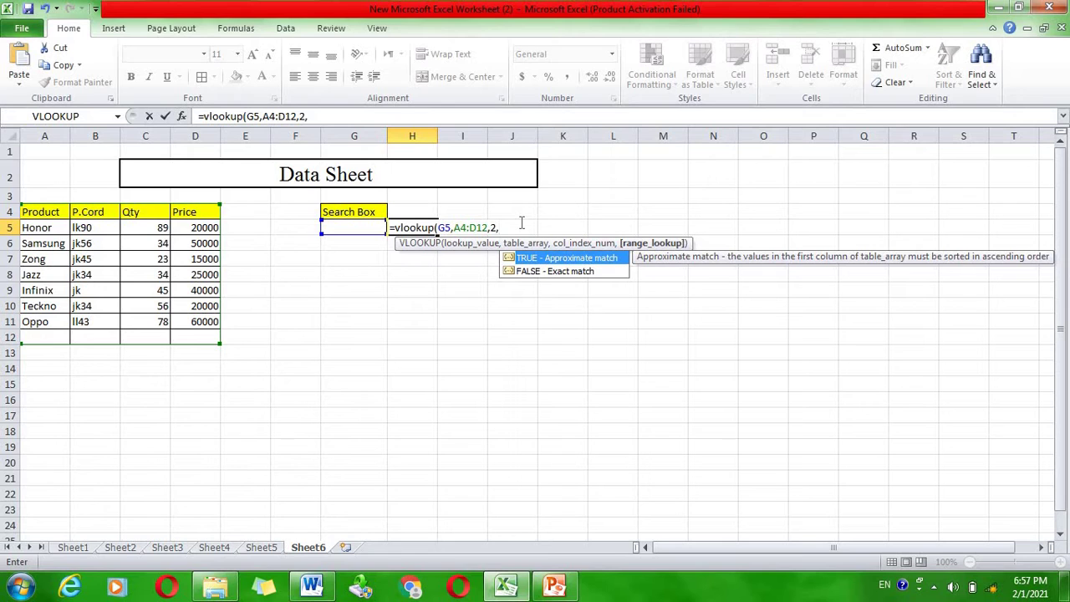
pyautogui.press('Down')
pyautogui.press('Return')
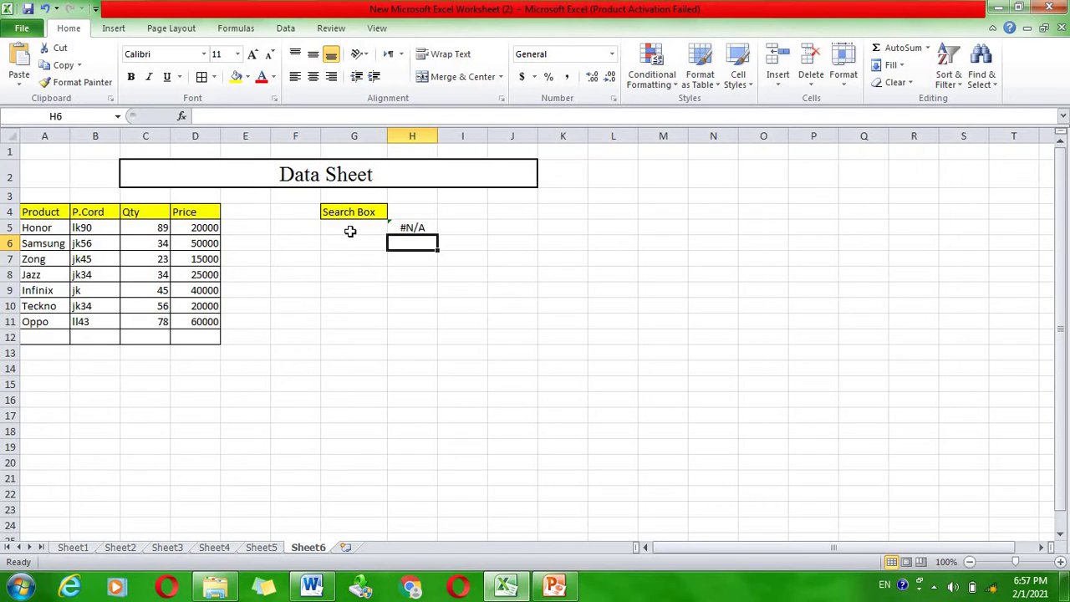
# Enter Honor in search box G5 so H5 returns lk90
pyautogui.click(350, 231)
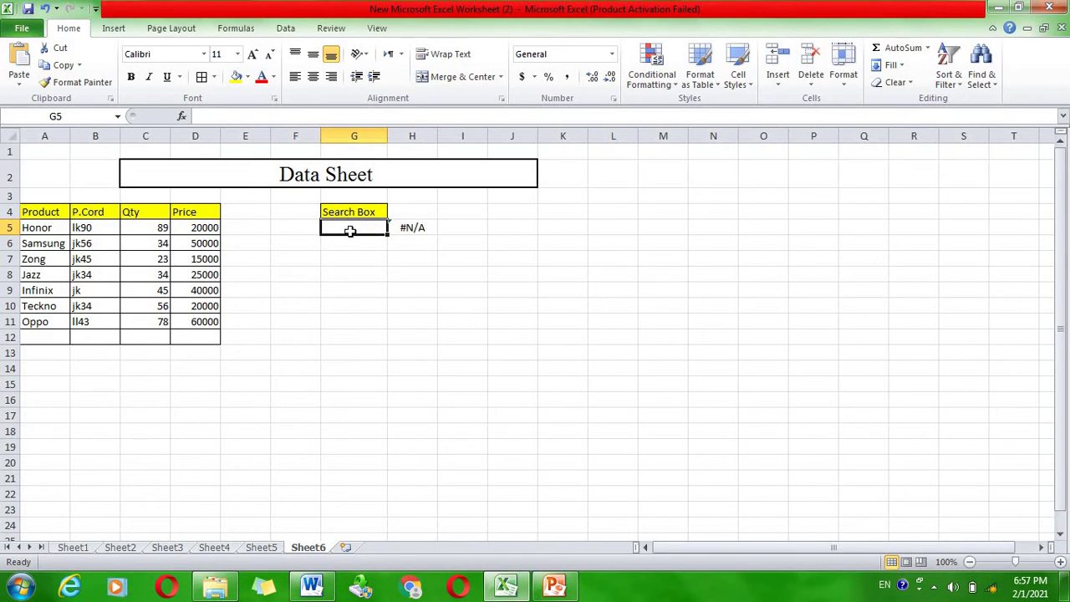
pyautogui.write('Ho')
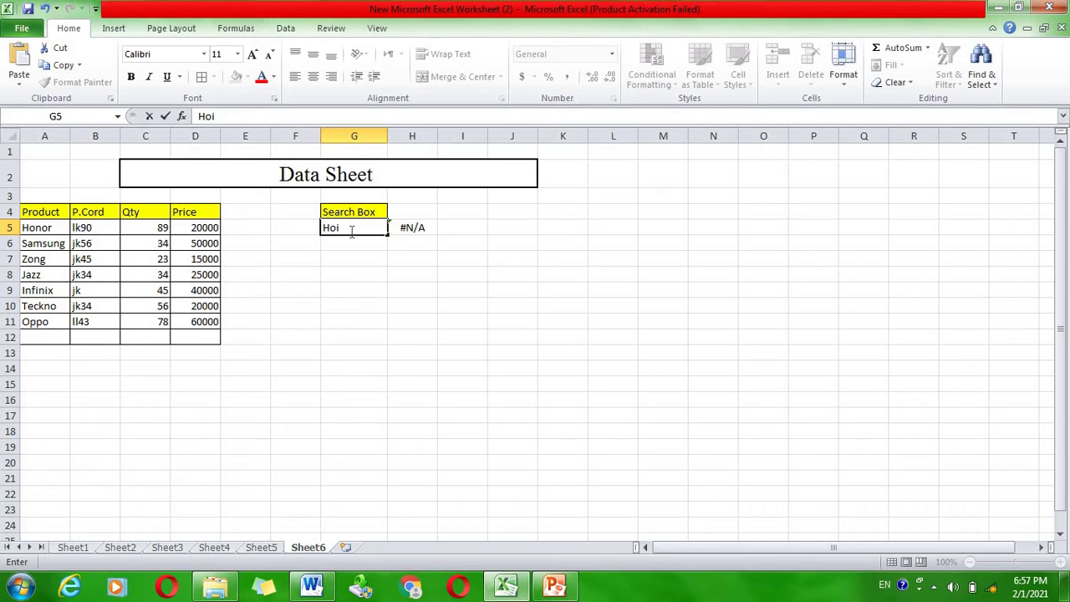
pyautogui.write('nor')
pyautogui.press('Return')
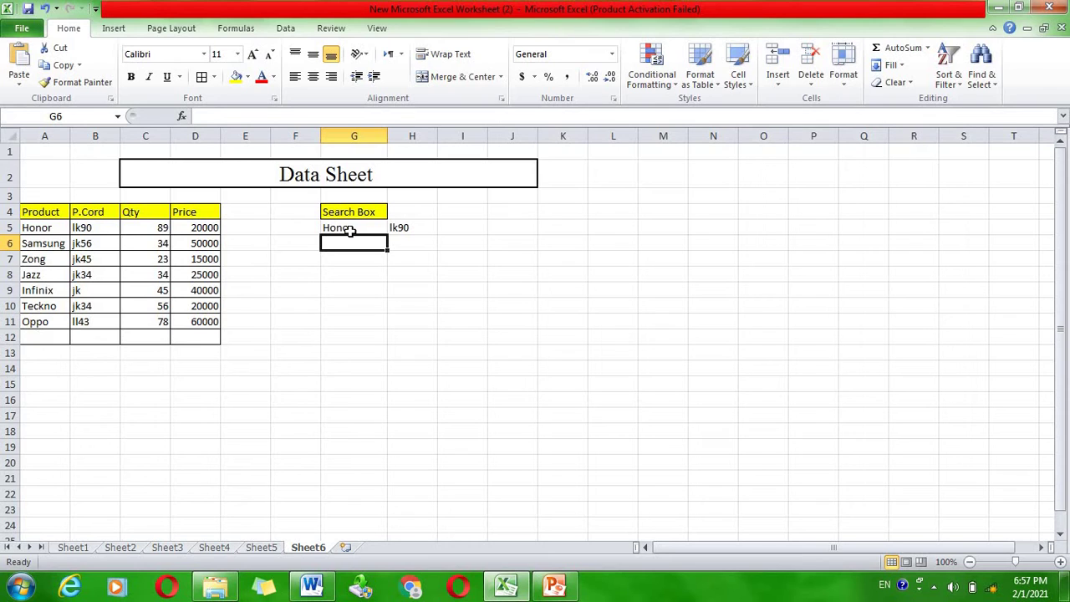
# Add headers P Cord, Qty and Price in H4:J4, dismissing the Windows popup
pyautogui.click(407, 215)
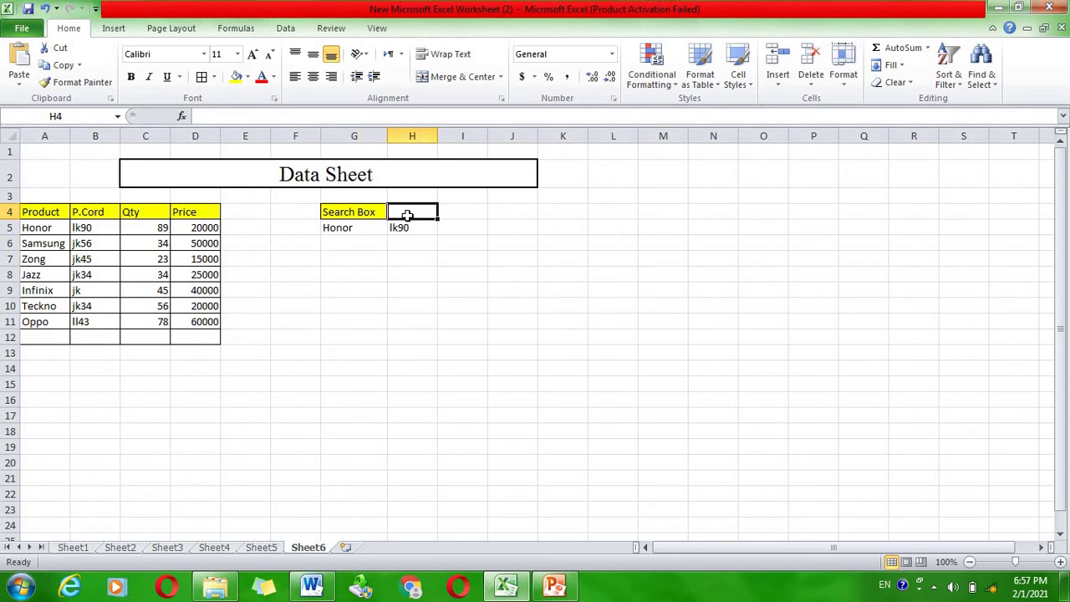
pyautogui.write('P ')
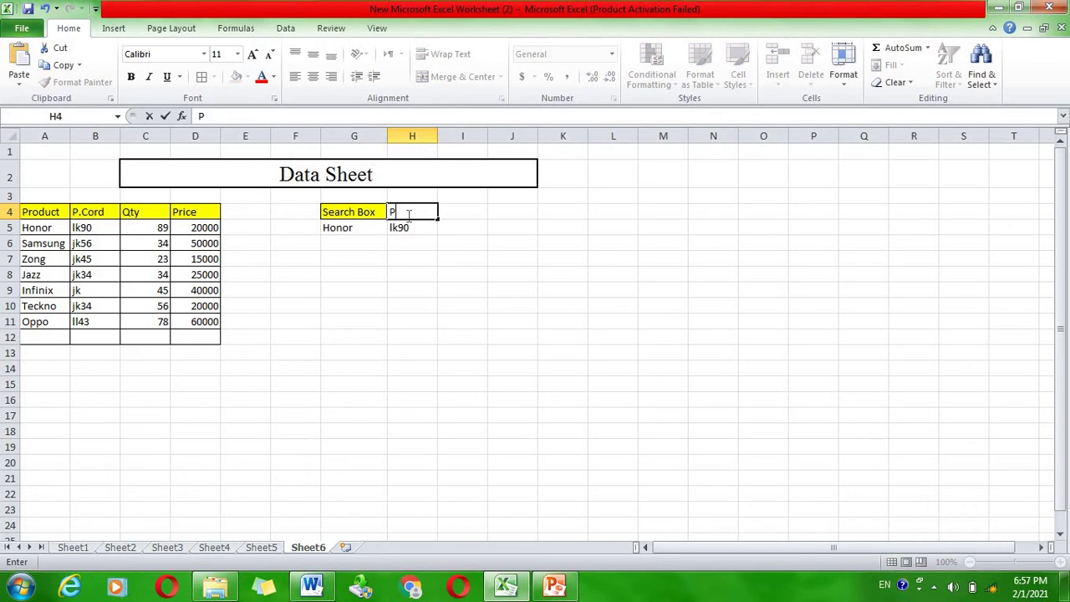
pyautogui.write('Cord')
pyautogui.press('Return')
pyautogui.click(461, 214)
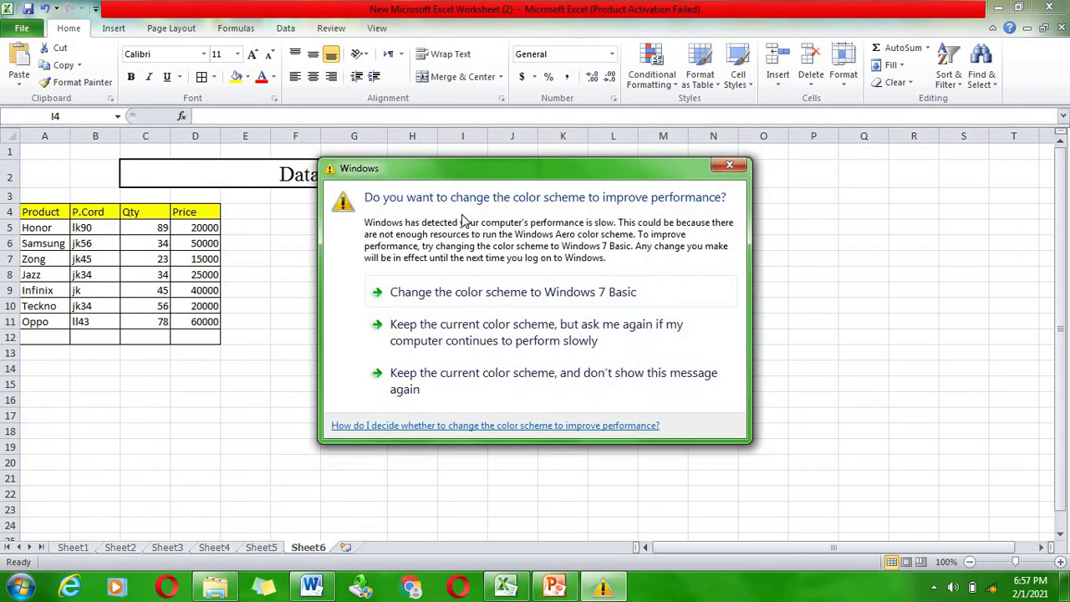
pyautogui.click(729, 166)
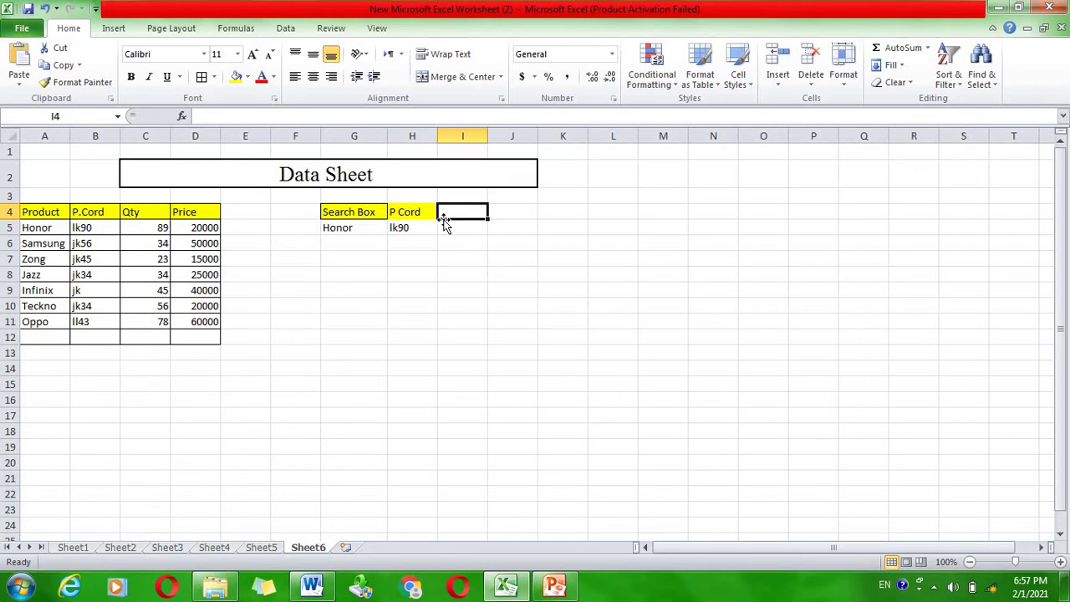
pyautogui.write('Qty')
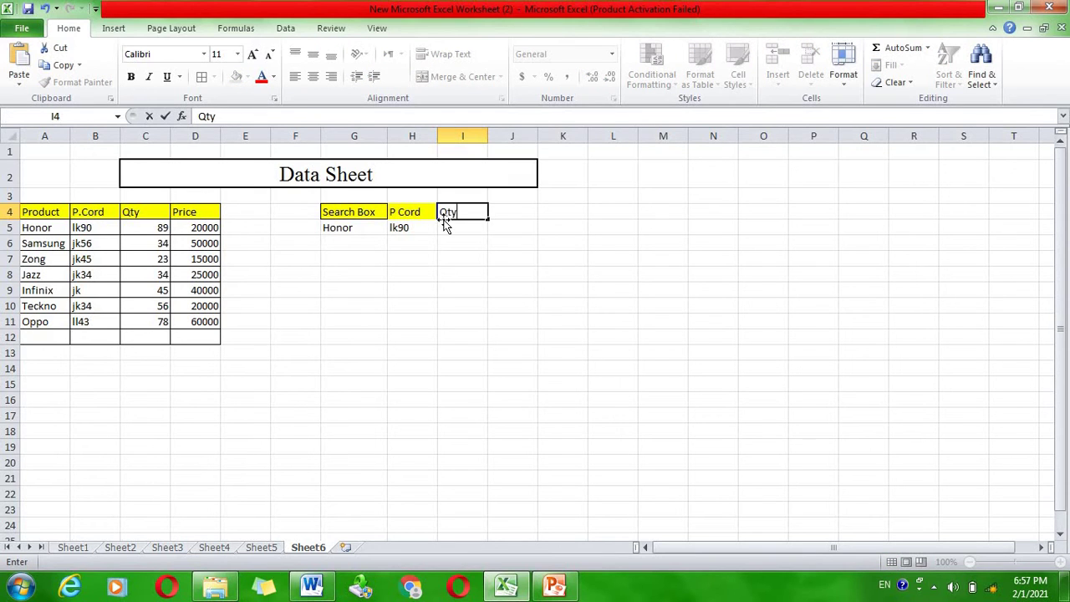
pyautogui.press('Tab')
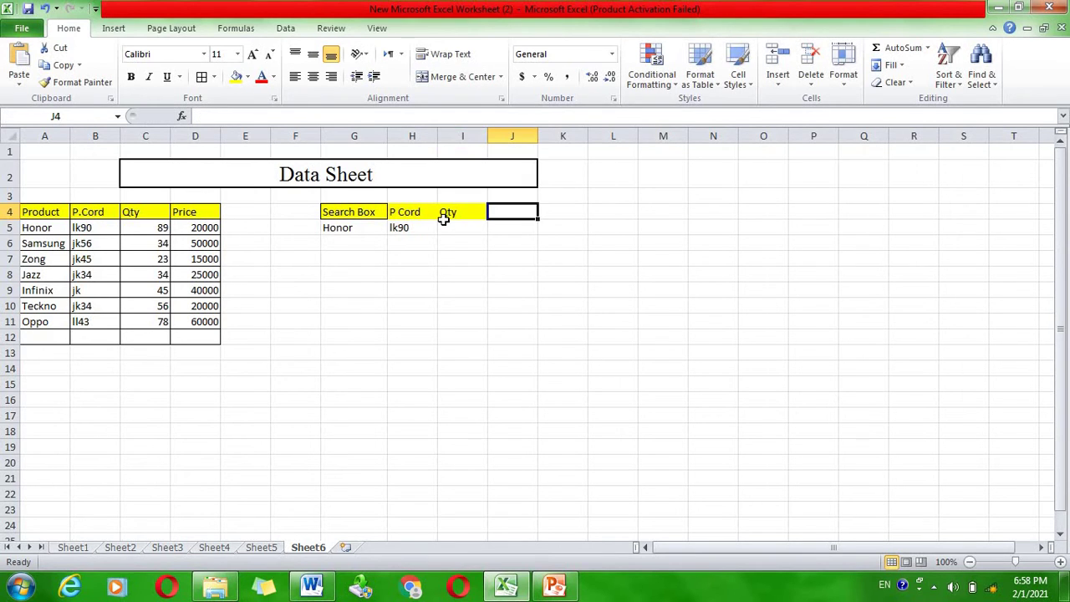
pyautogui.write('Pr')
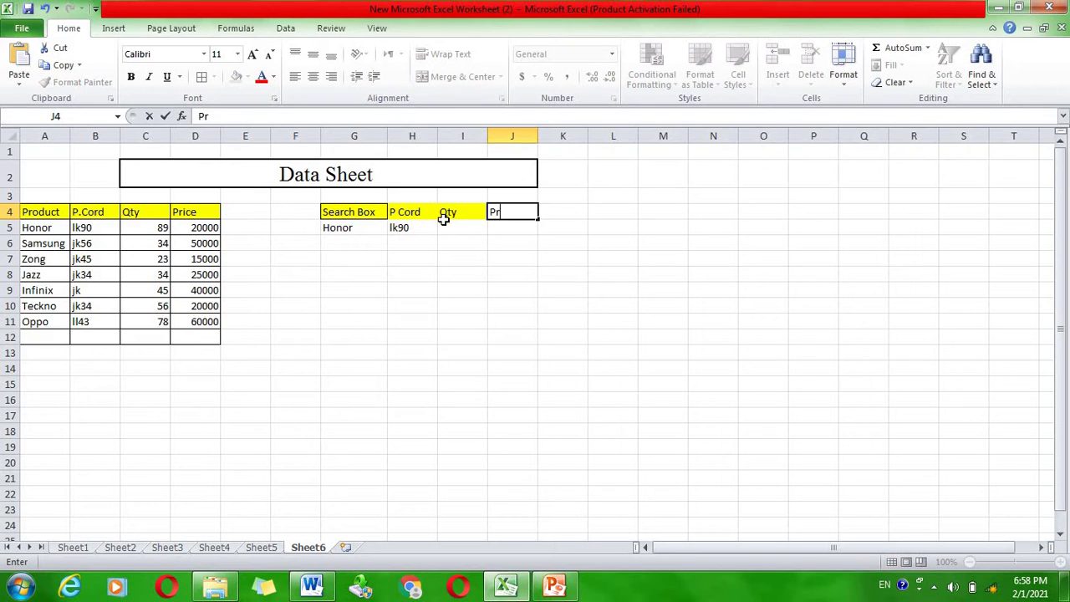
pyautogui.write('ice')
pyautogui.press('Return')
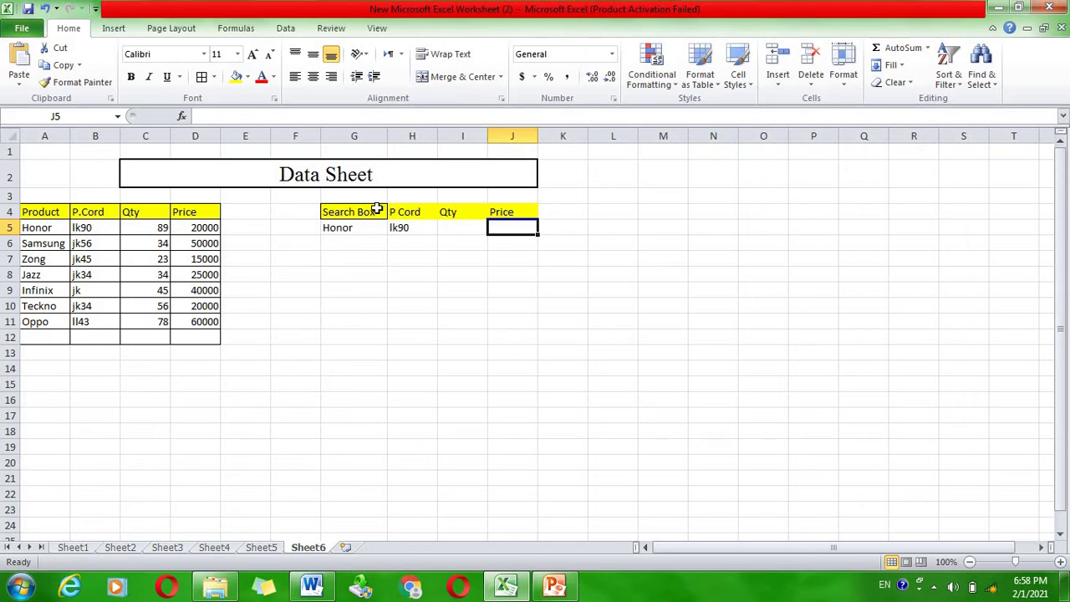
# Apply borders to the header cells G4:J4
pyautogui.moveTo(377, 209); pyautogui.dragTo(511, 214)
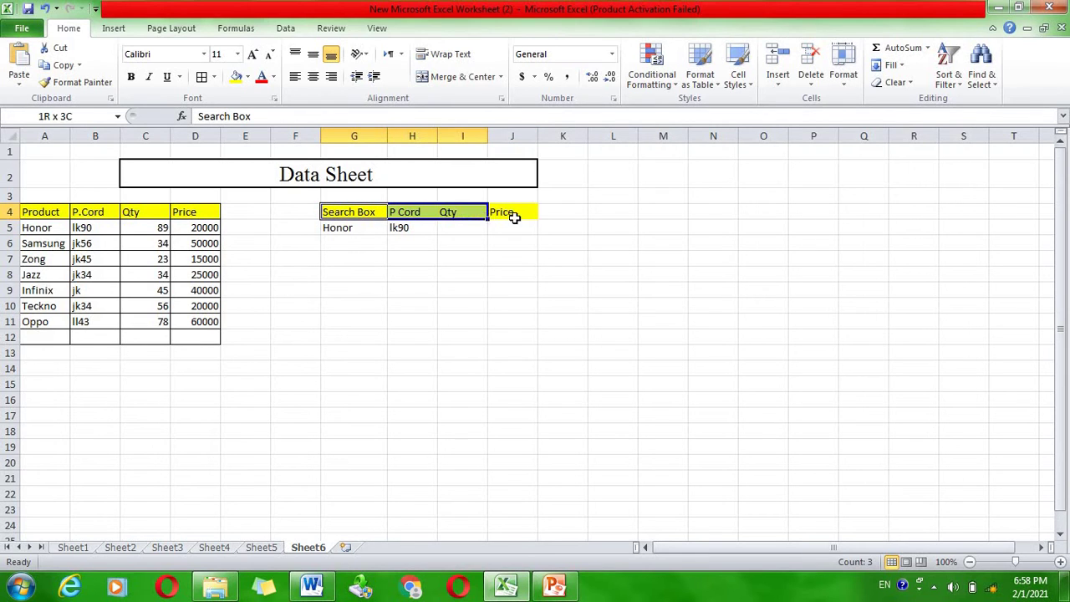
pyautogui.click(201, 76)
pyautogui.click(469, 300)
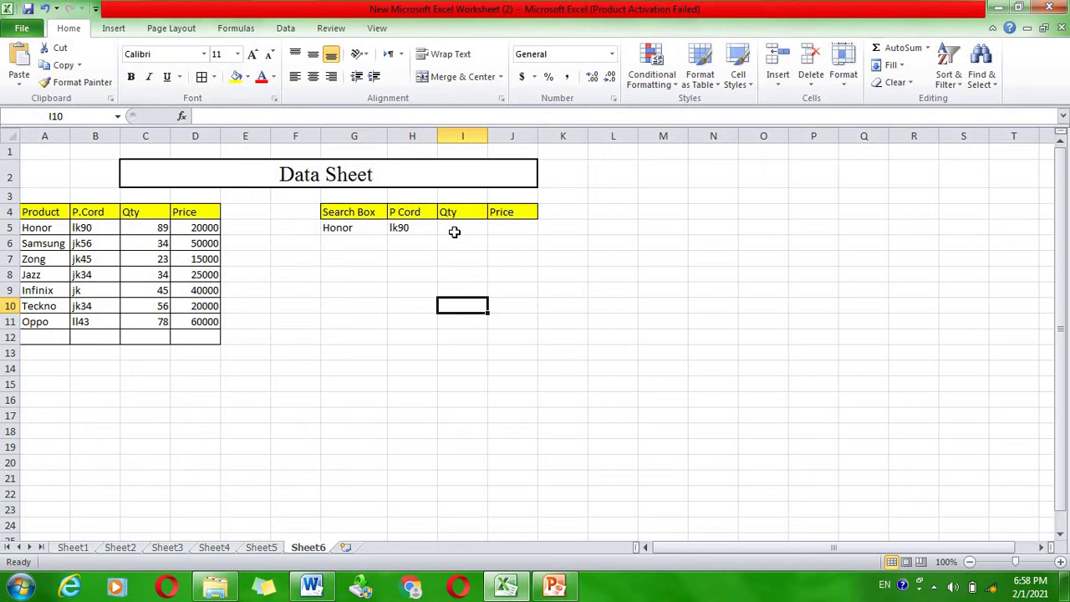
# Enter =VLOOKUP(G5,A4:D12,3,FALSE) in I5, returning Honor's quantity 89
pyautogui.click(454, 233)
pyautogui.write('=')
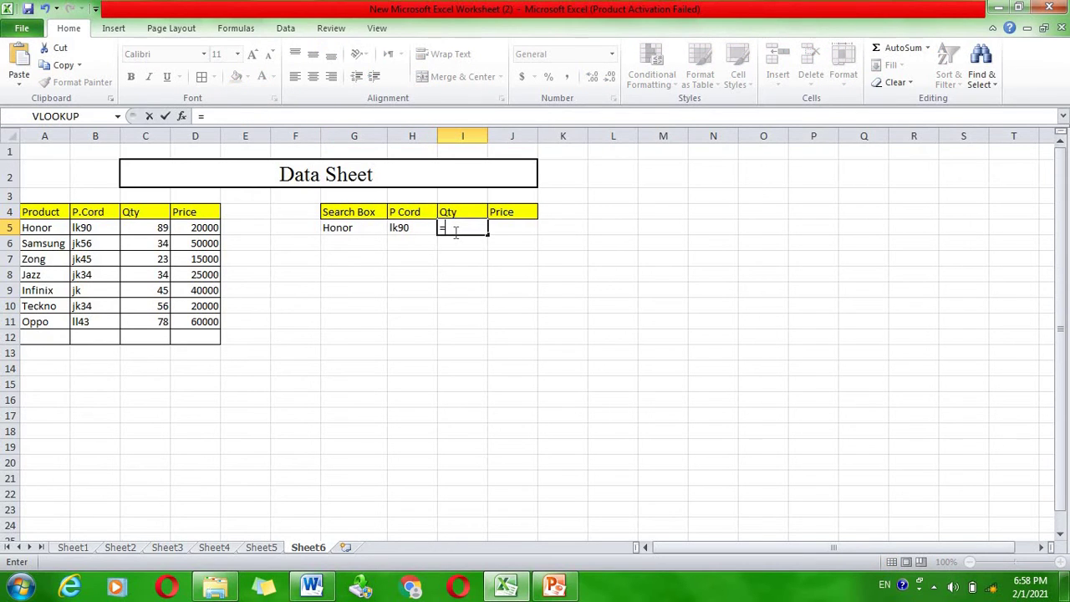
pyautogui.write('vlook')
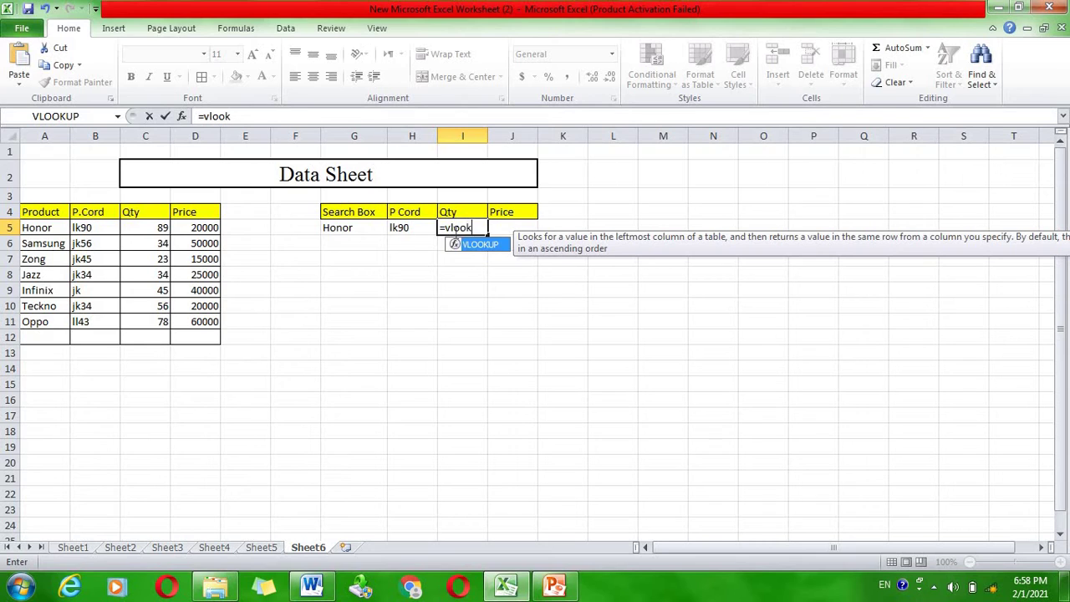
pyautogui.write('up(')
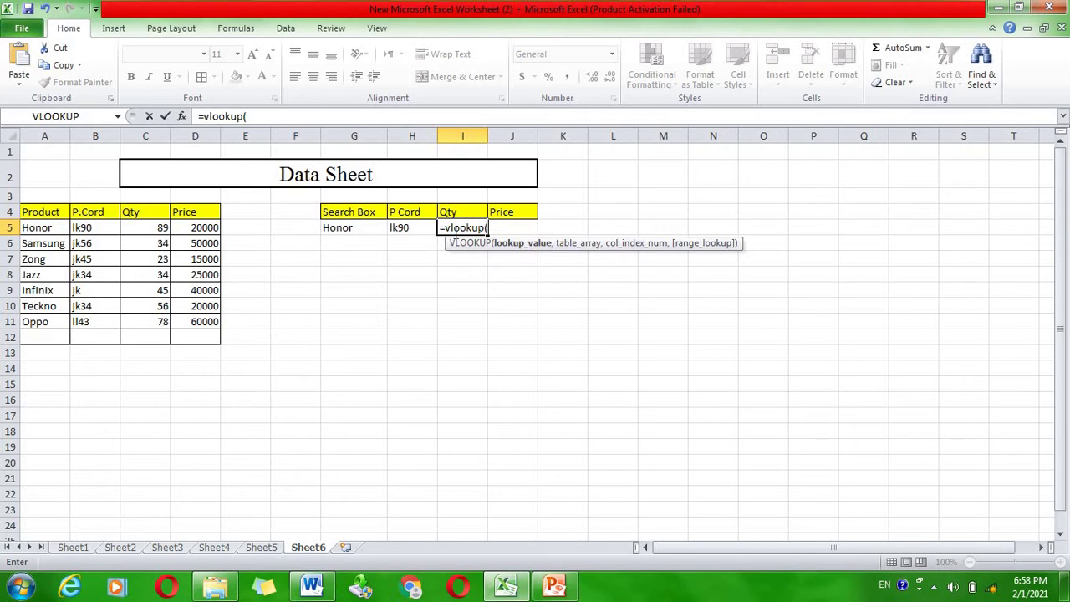
pyautogui.click(364, 228)
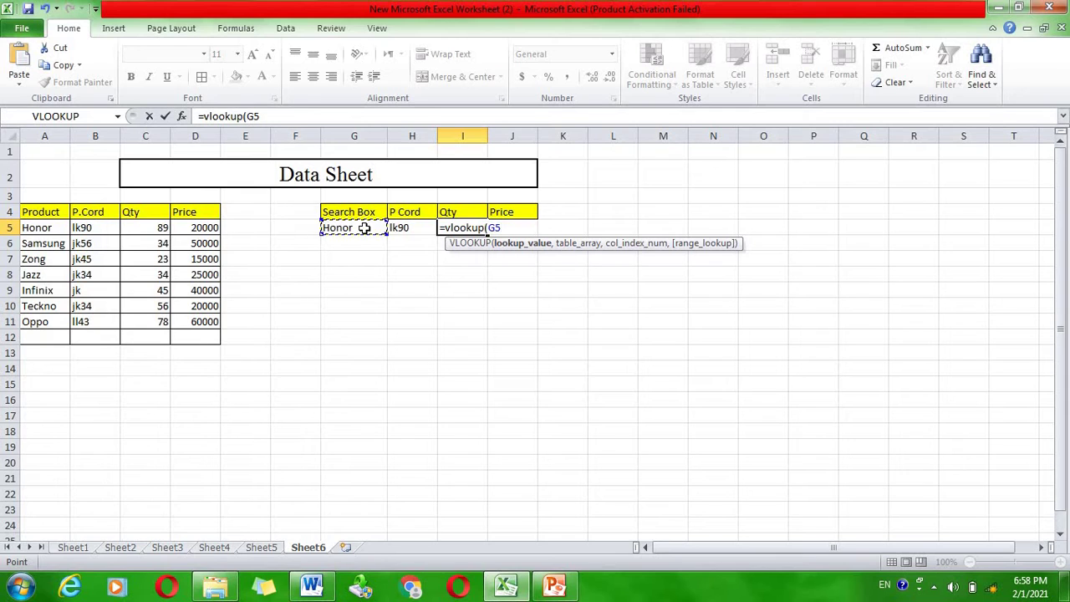
pyautogui.write(',')
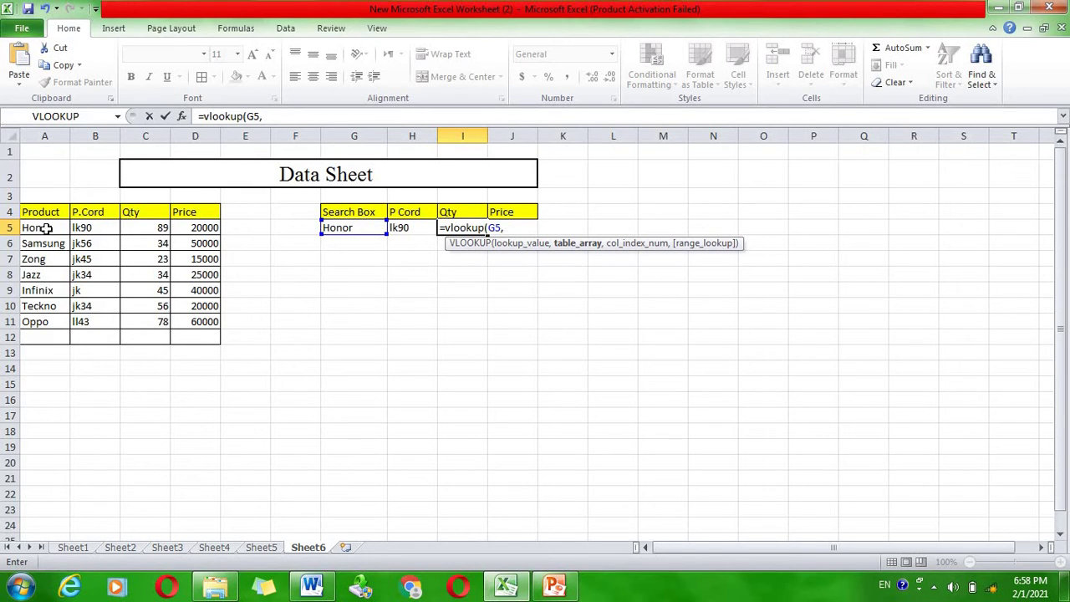
pyautogui.moveTo(46, 211)
pyautogui.mouseDown()
pyautogui.moveTo(193, 306)
pyautogui.moveTo(204, 341)
pyautogui.mouseUp()
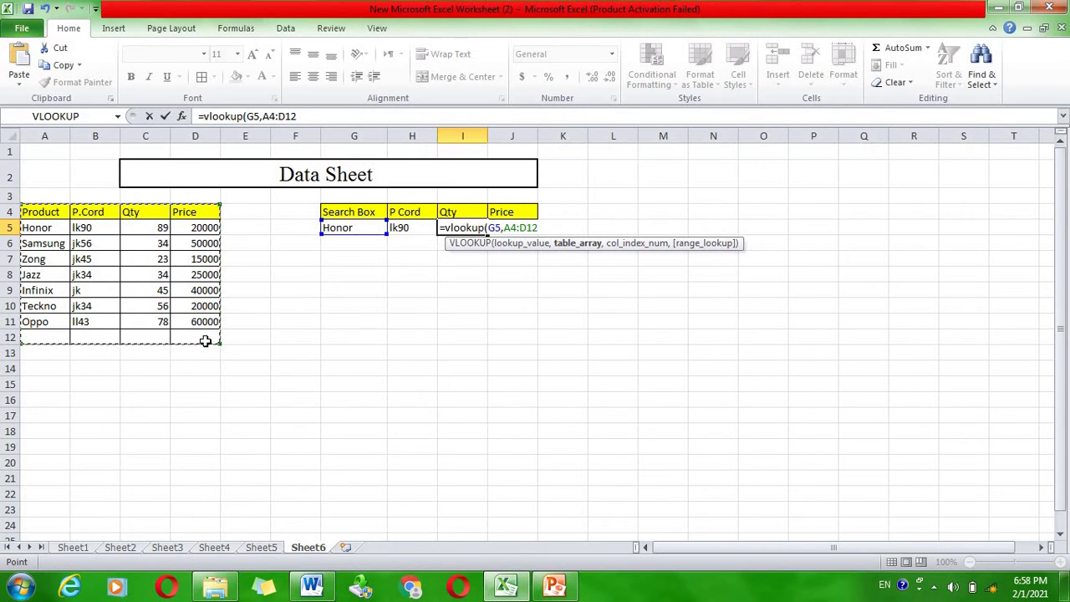
pyautogui.write(',')
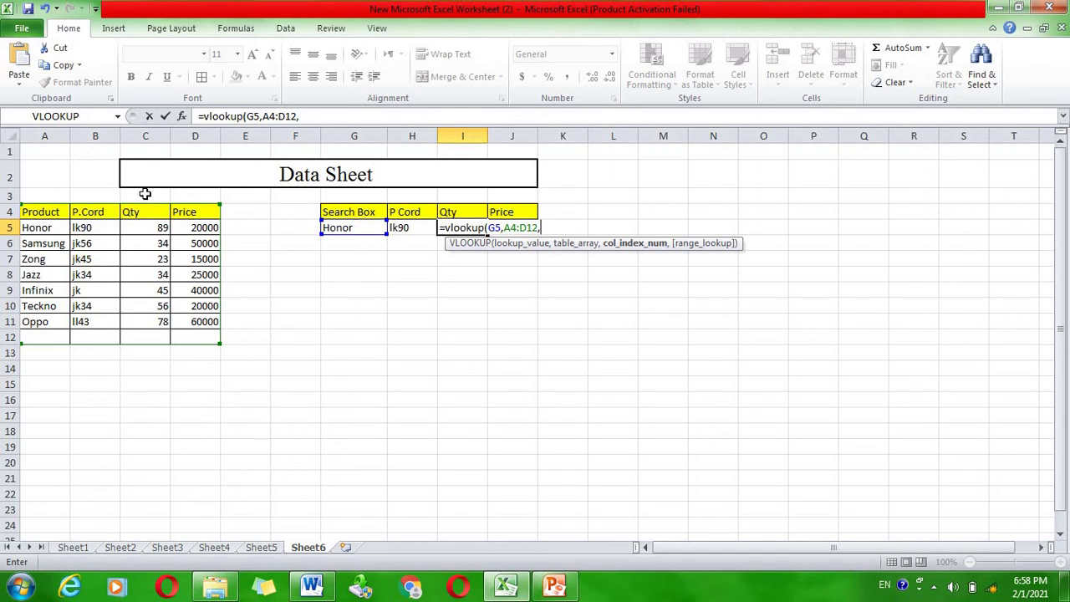
pyautogui.moveTo(147, 136); pyautogui.dragTo(512, 136)
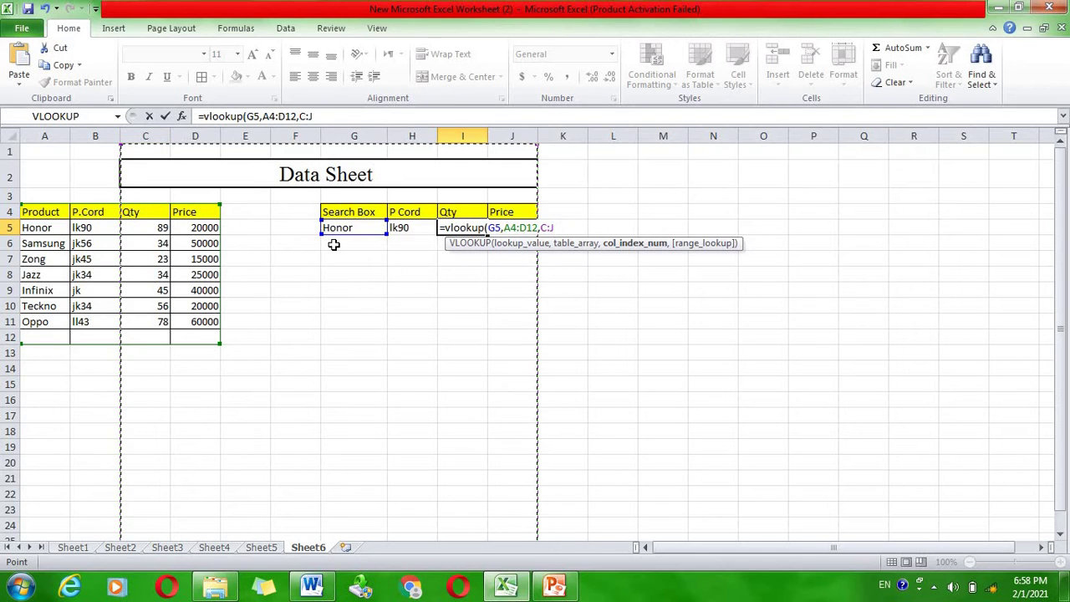
pyautogui.press('BackSpace')
pyautogui.press('BackSpace')
pyautogui.press('BackSpace')
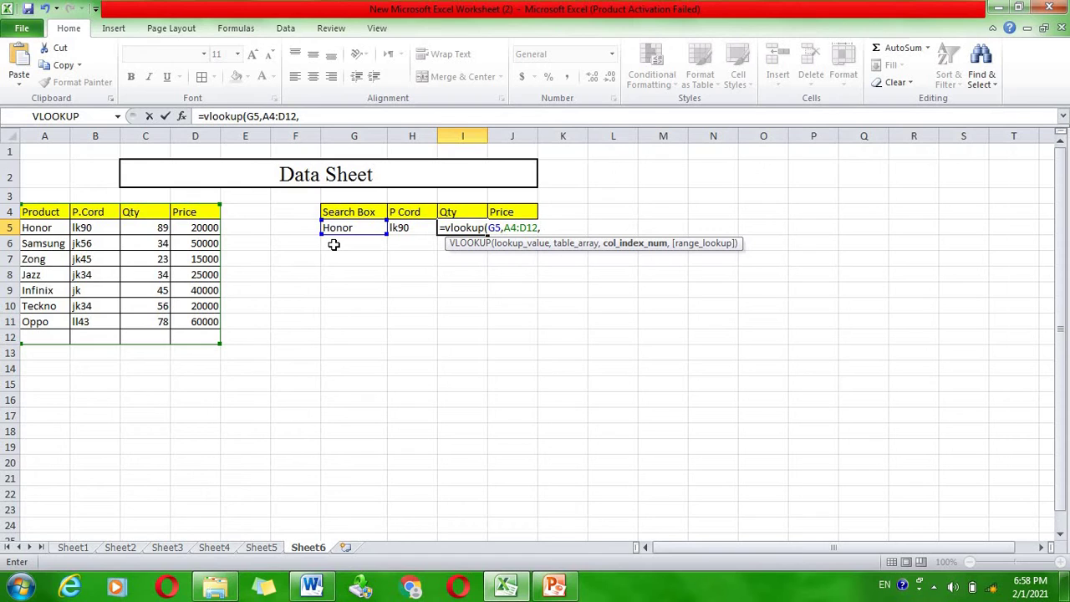
pyautogui.write('3')
pyautogui.write(',')
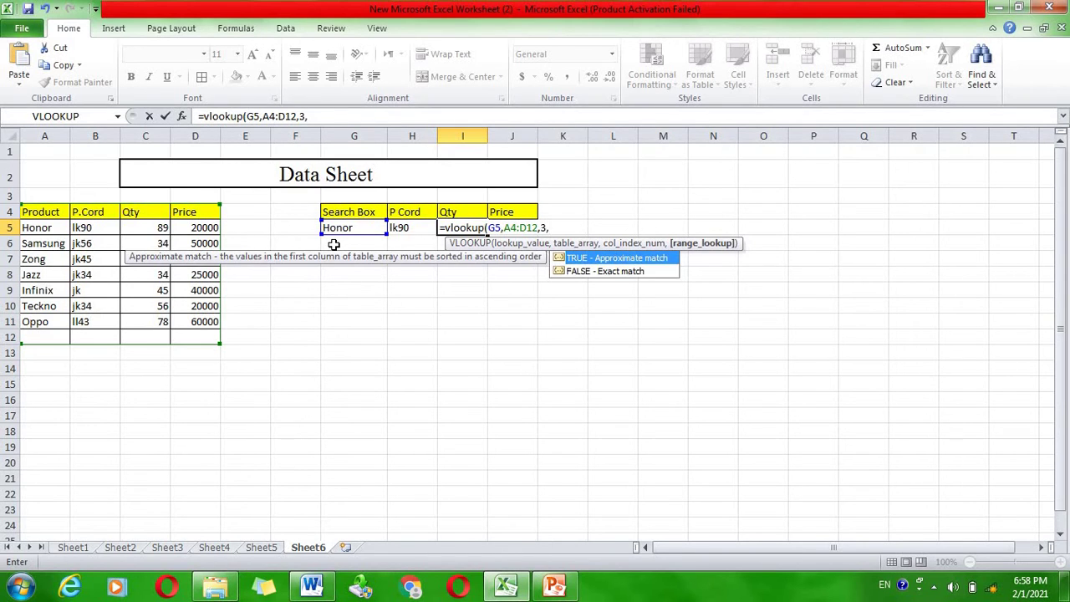
pyautogui.press('Down')
pyautogui.press('Return')
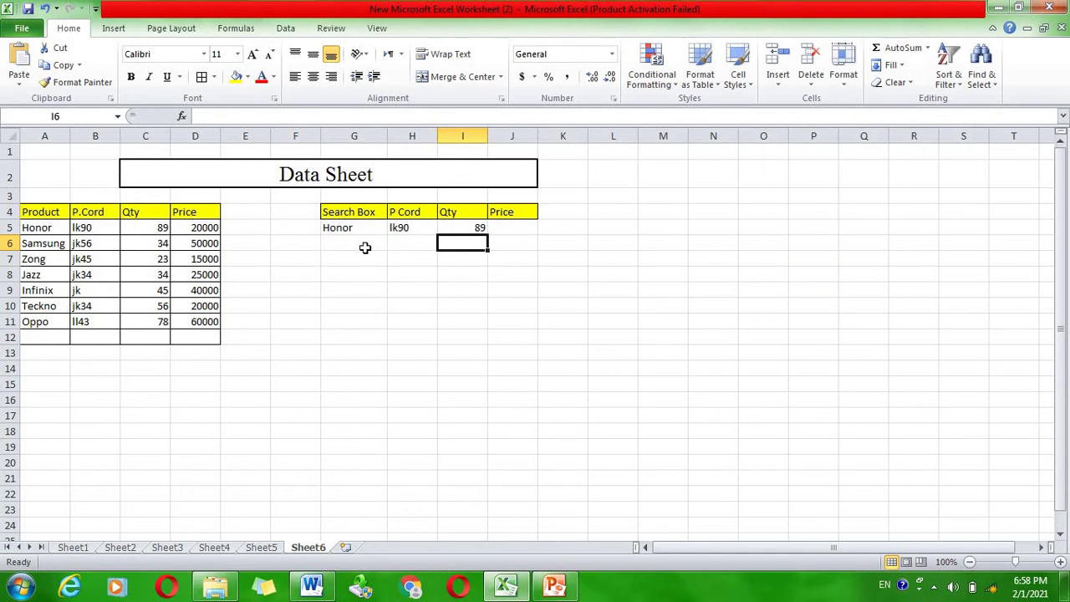
# Enter =VLOOKUP(G5,A4:D12,4,FALSE) in J5, returning Honor's price 20000
pyautogui.click(529, 229)
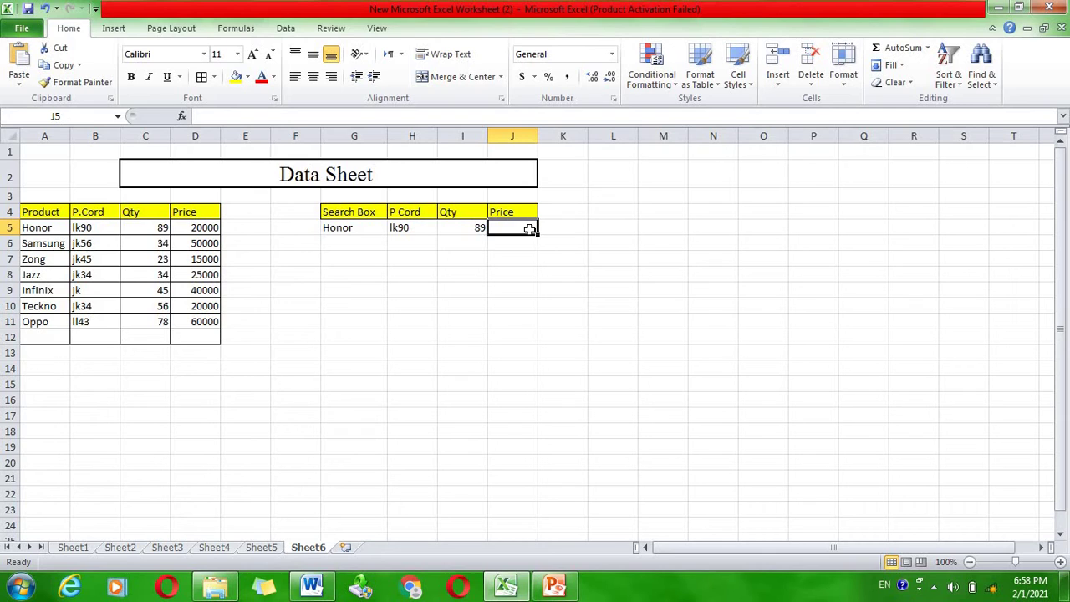
pyautogui.write('=')
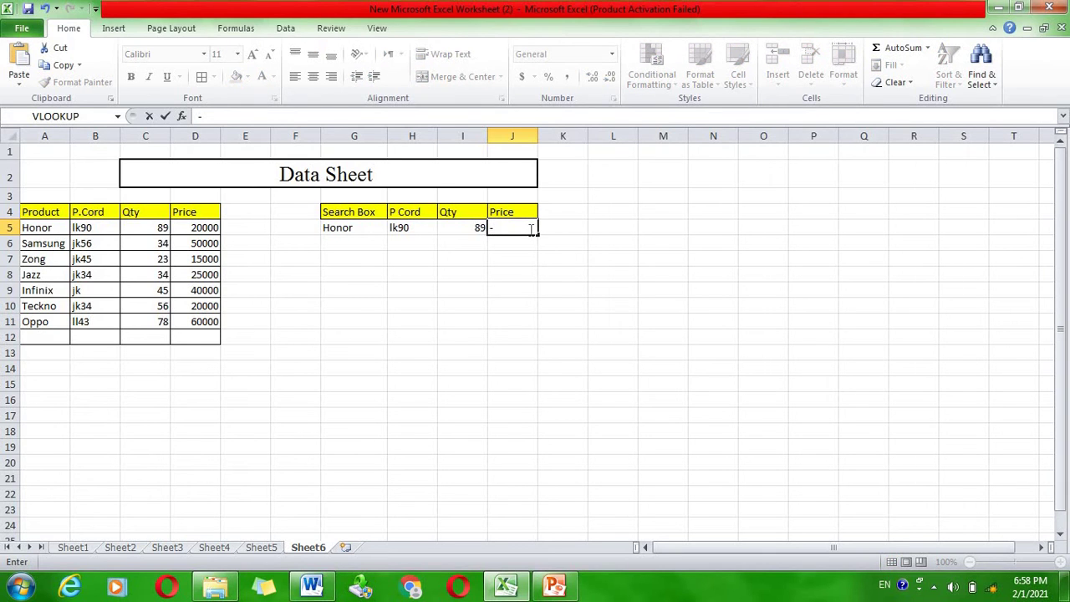
pyautogui.press('BackSpace')
pyautogui.write('=')
pyautogui.write('vloo')
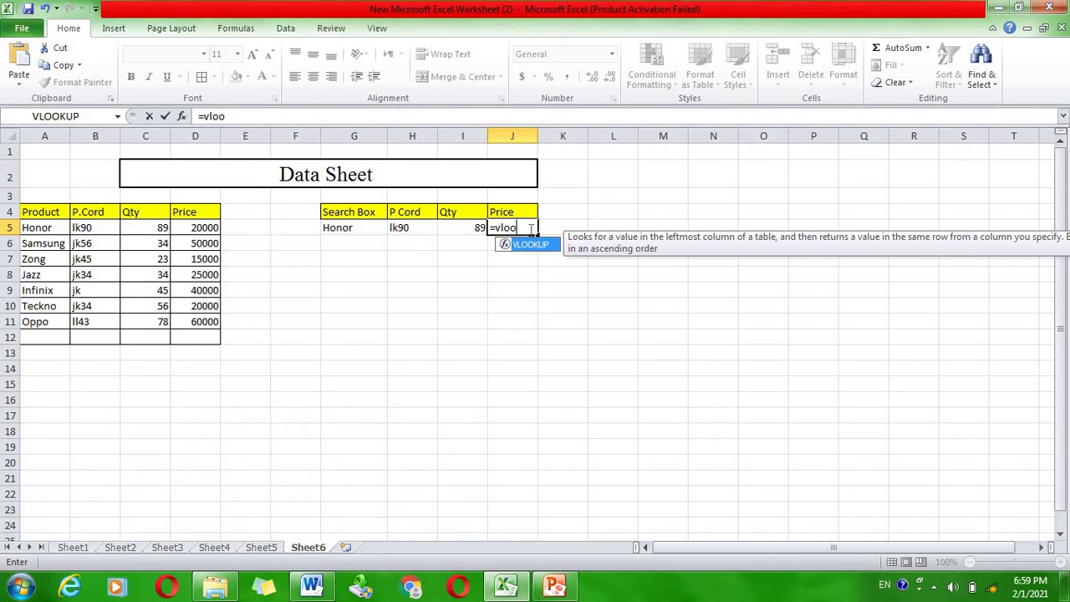
pyautogui.write('kup')
pyautogui.write('(')
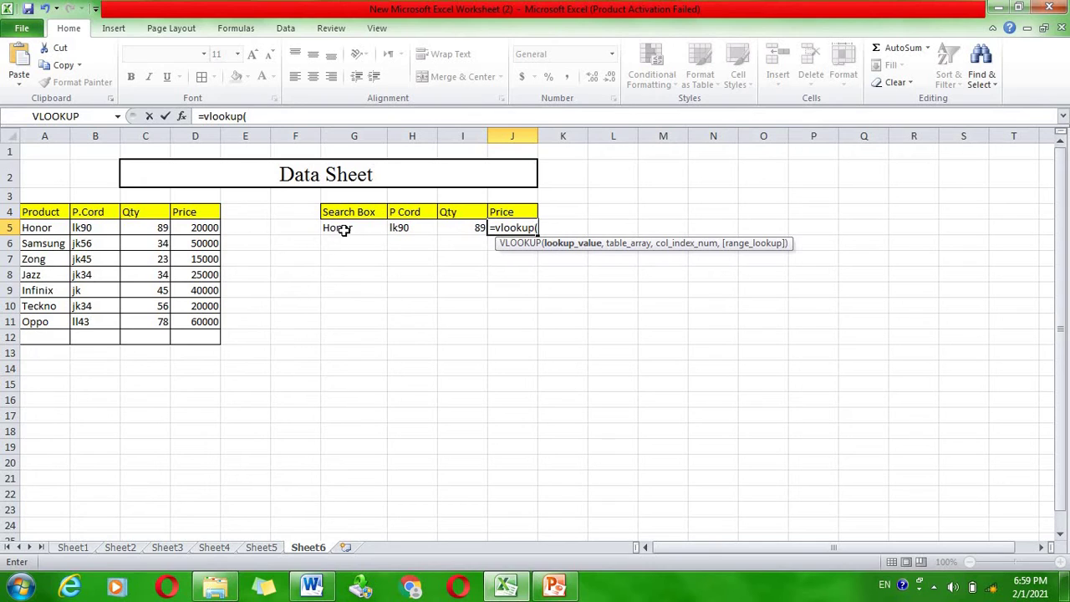
pyautogui.click(345, 229)
pyautogui.write(',')
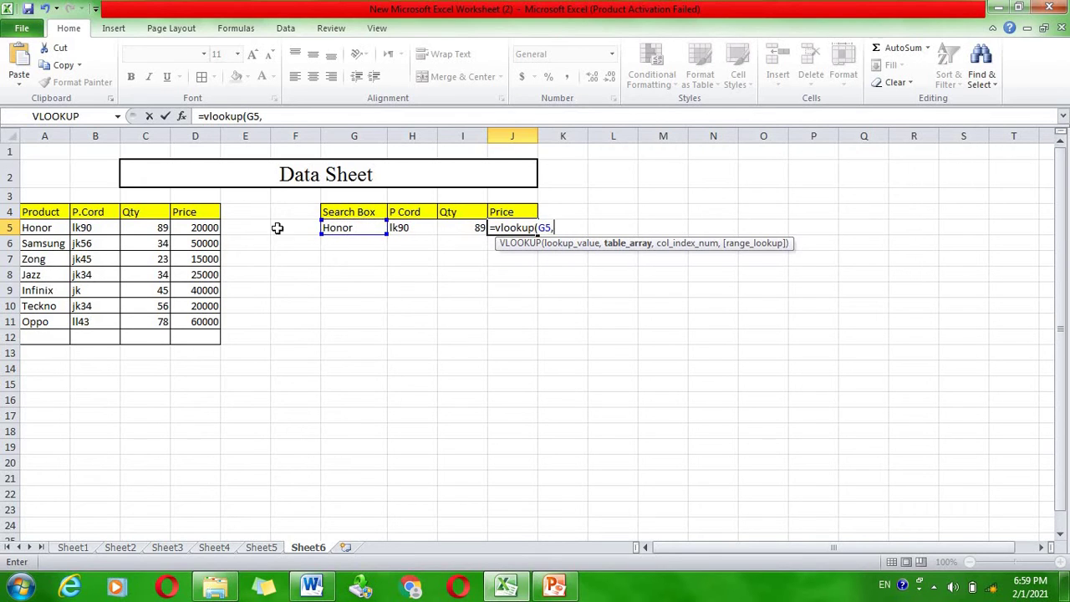
pyautogui.moveTo(30, 215)
pyautogui.mouseDown()
pyautogui.moveTo(178, 276)
pyautogui.moveTo(203, 332)
pyautogui.mouseUp()
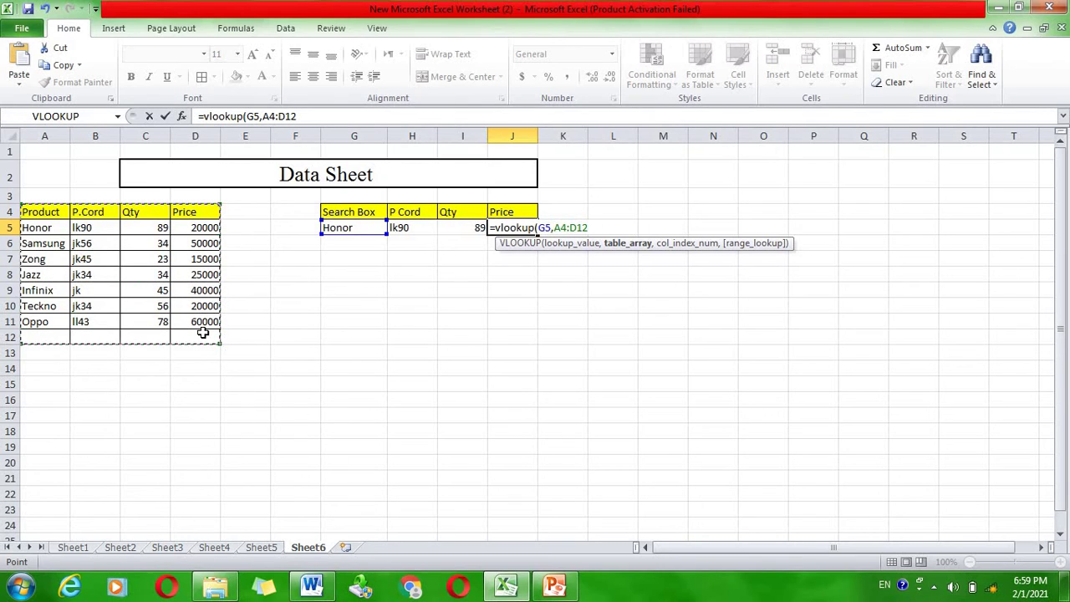
pyautogui.write(',')
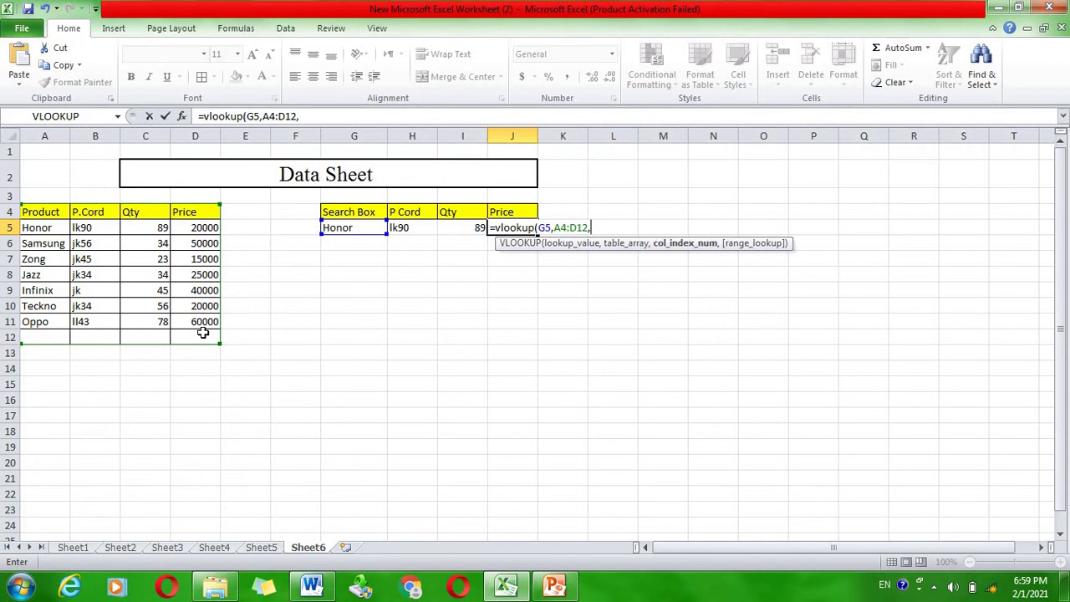
pyautogui.write('4')
pyautogui.write(',')
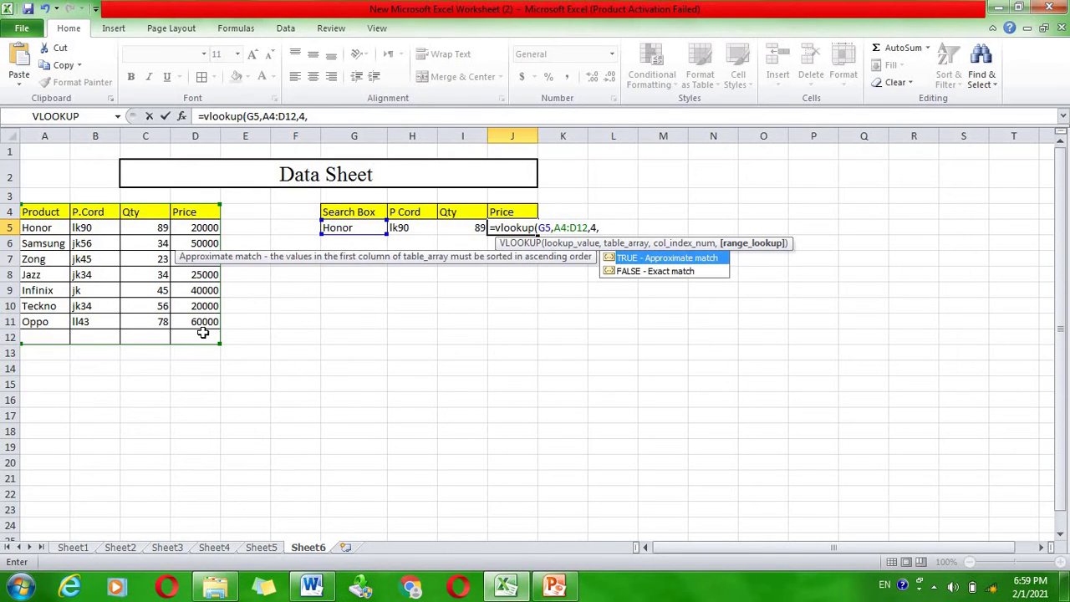
pyautogui.press('Down')
pyautogui.press('Return')
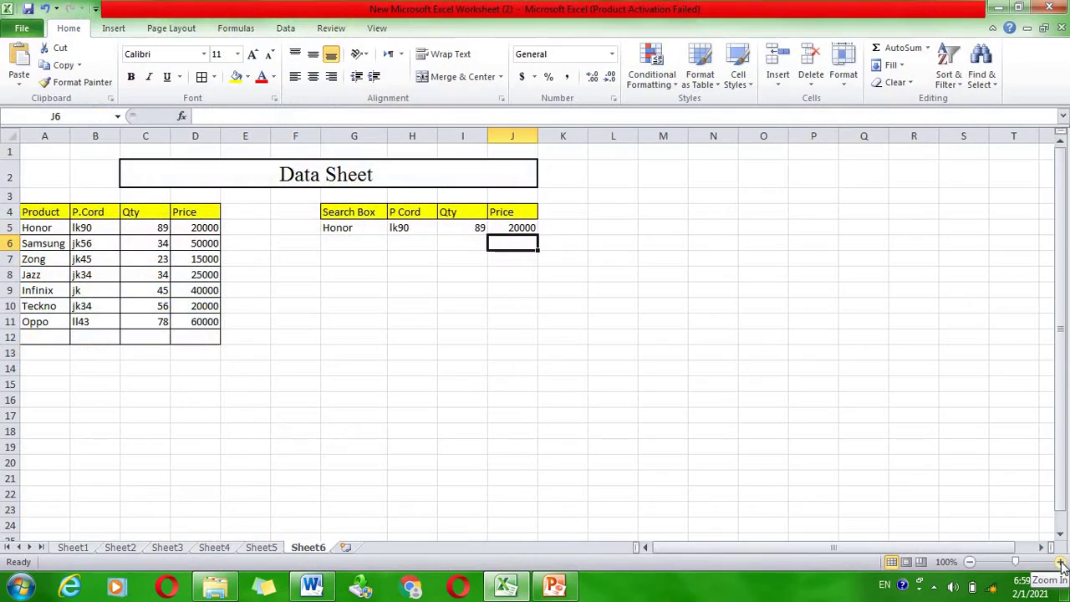
# Zoom in and change the search term in G5 to samsung, updating lookups to jk56, 34, 50000
pyautogui.click(1060, 561)
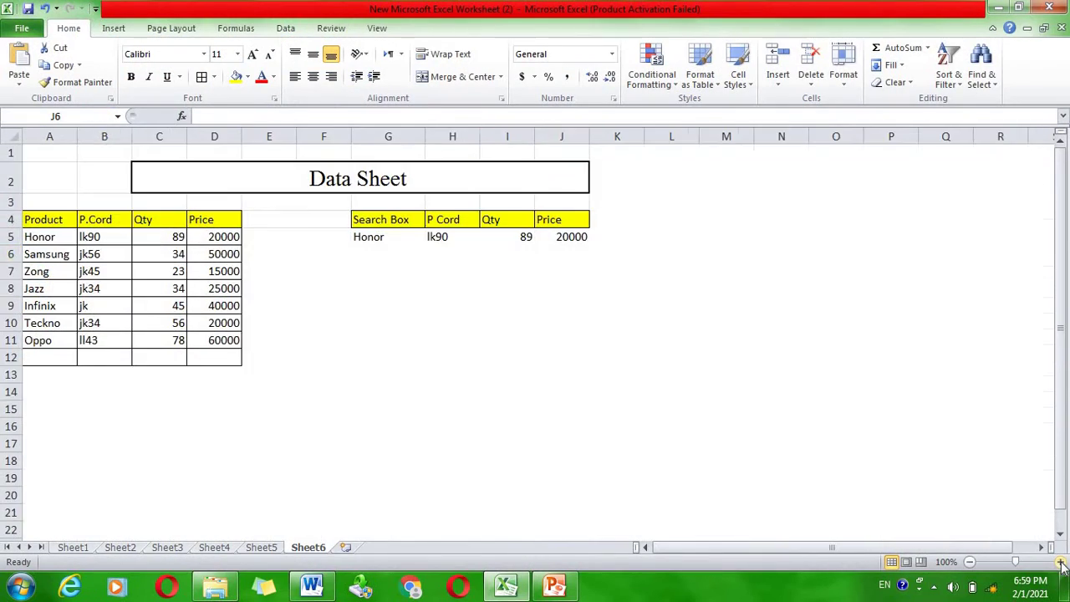
pyautogui.click(1060, 562)
pyautogui.click(1060, 562)
pyautogui.click(1060, 562)
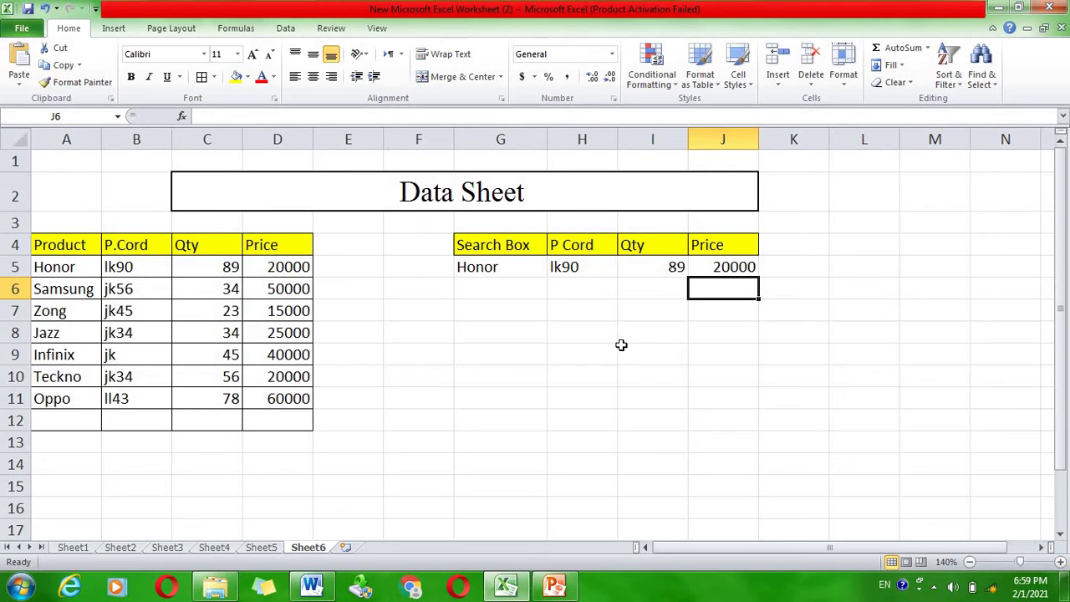
pyautogui.click(511, 277)
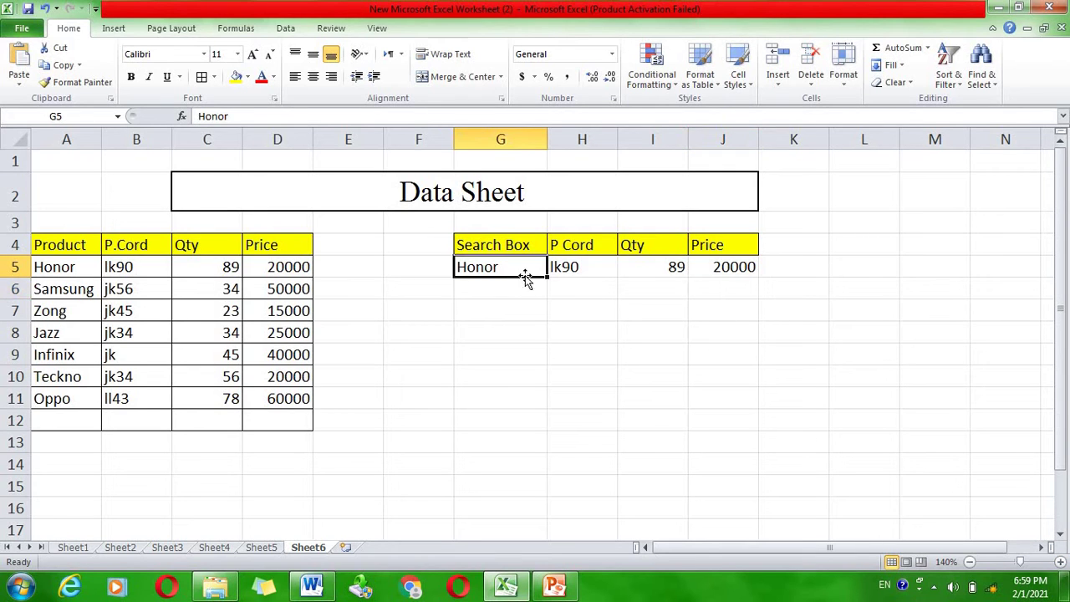
pyautogui.press('BackSpace')
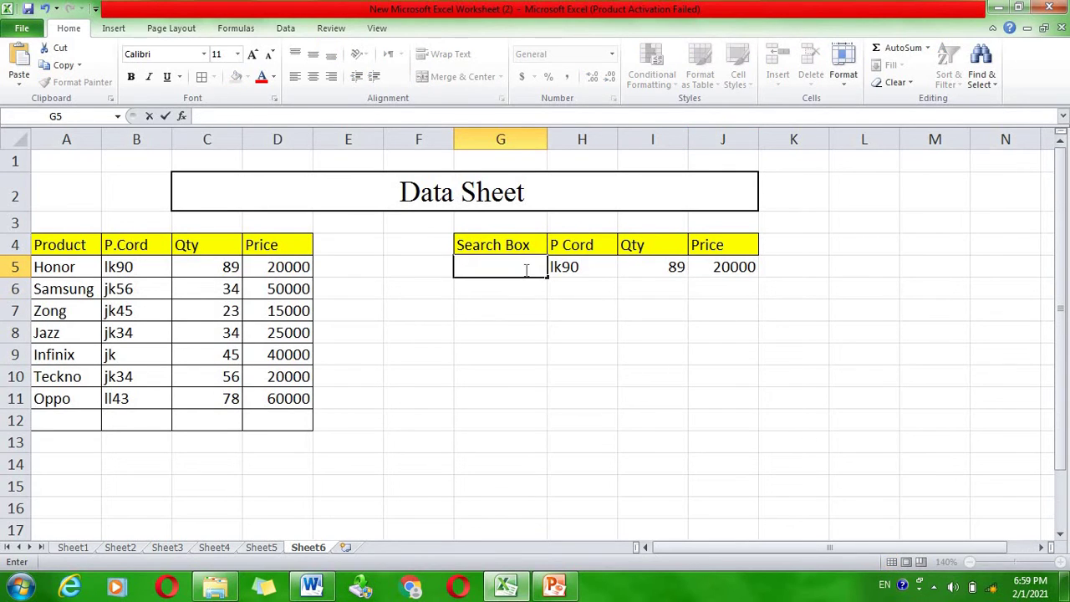
pyautogui.write('samsun')
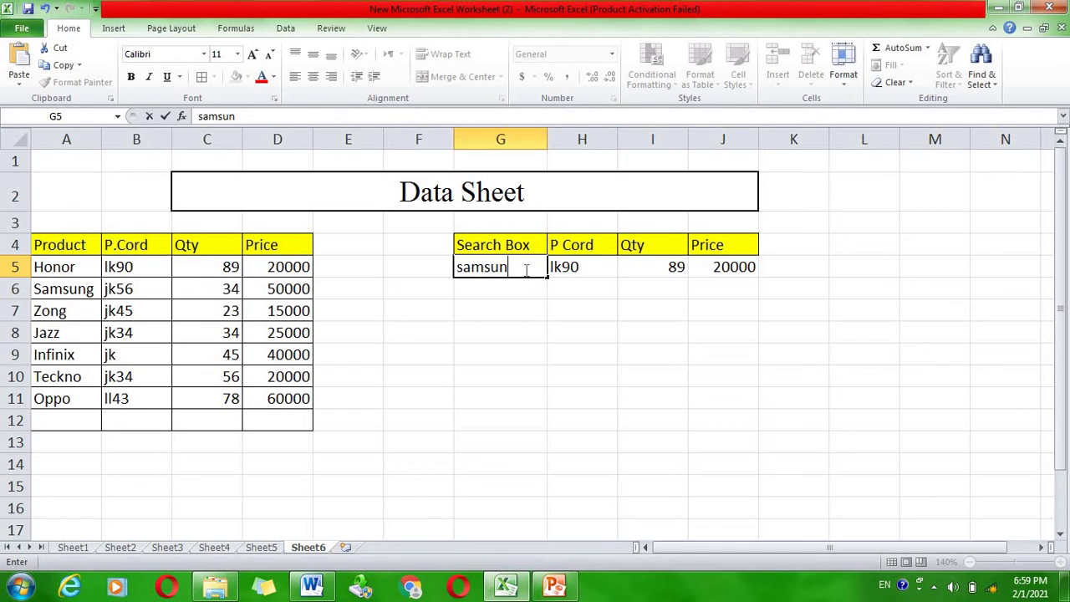
pyautogui.write('g')
pyautogui.press('Return')
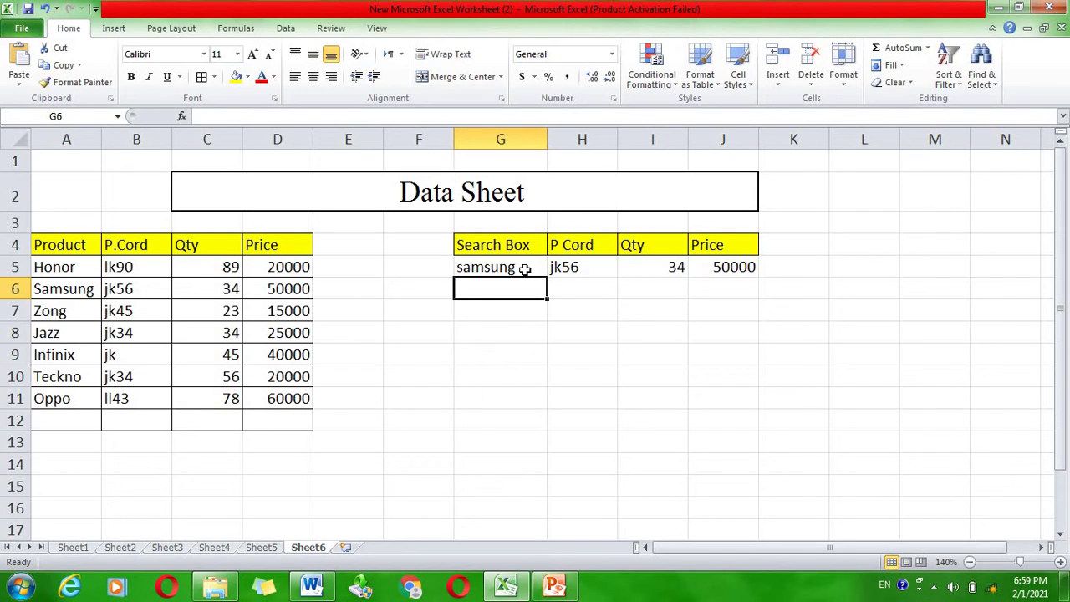
# Give the Data Sheet title cell a yellow fill
pyautogui.click(523, 193)
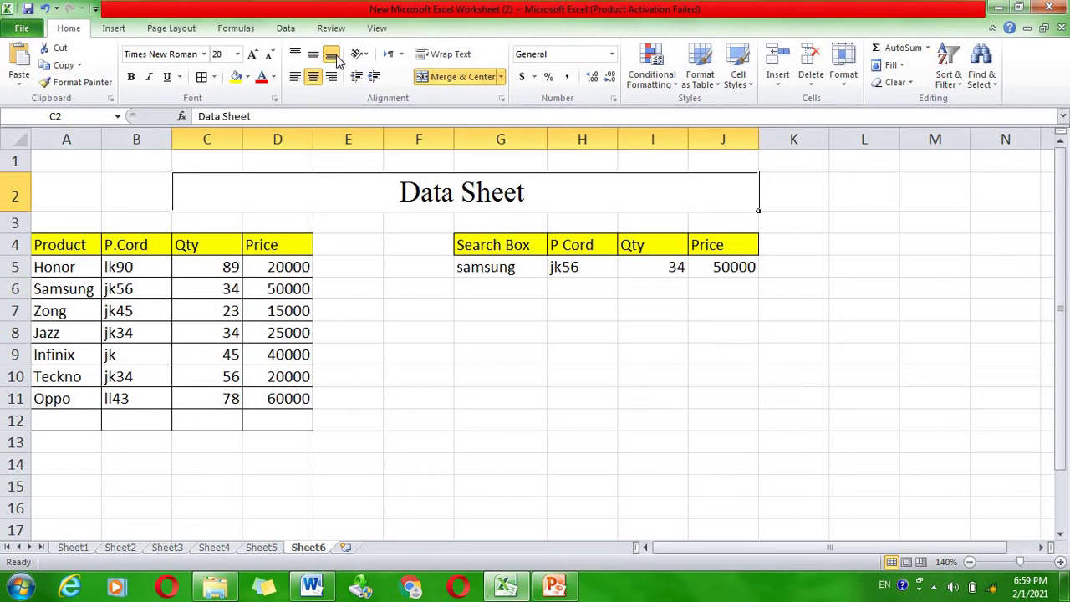
pyautogui.click(235, 76)
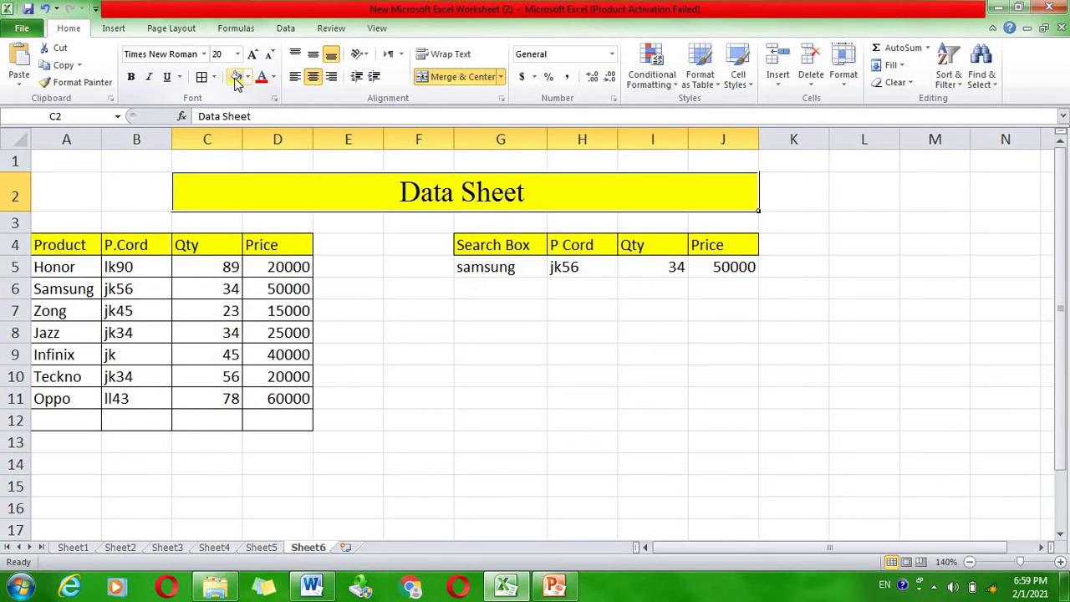
pyautogui.click(612, 394)
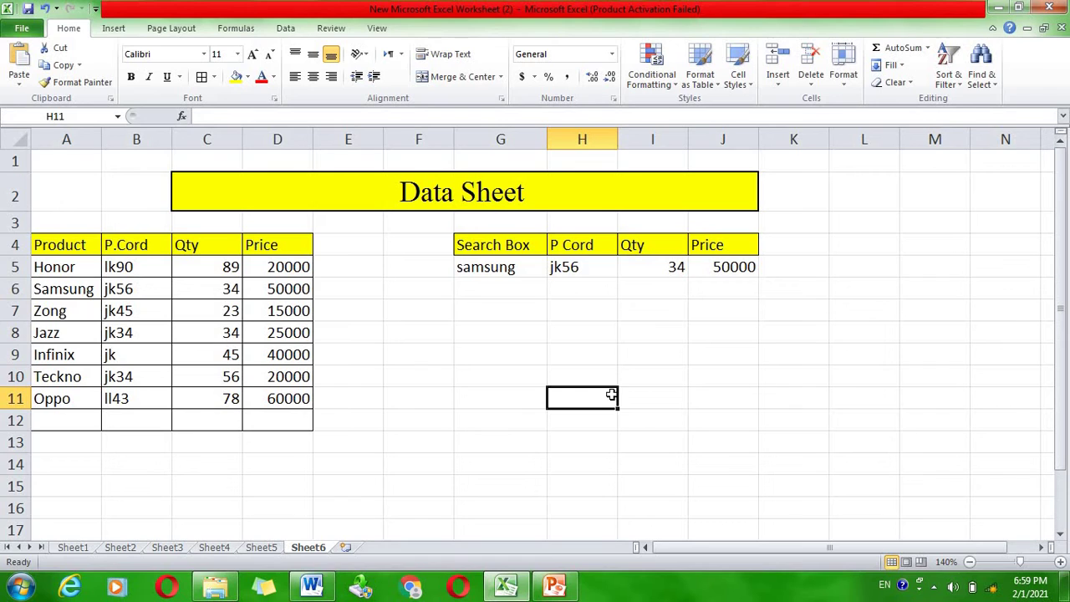
# Open H5's P Cord VLOOKUP formula for editing in the formula bar
pyautogui.click(604, 264)
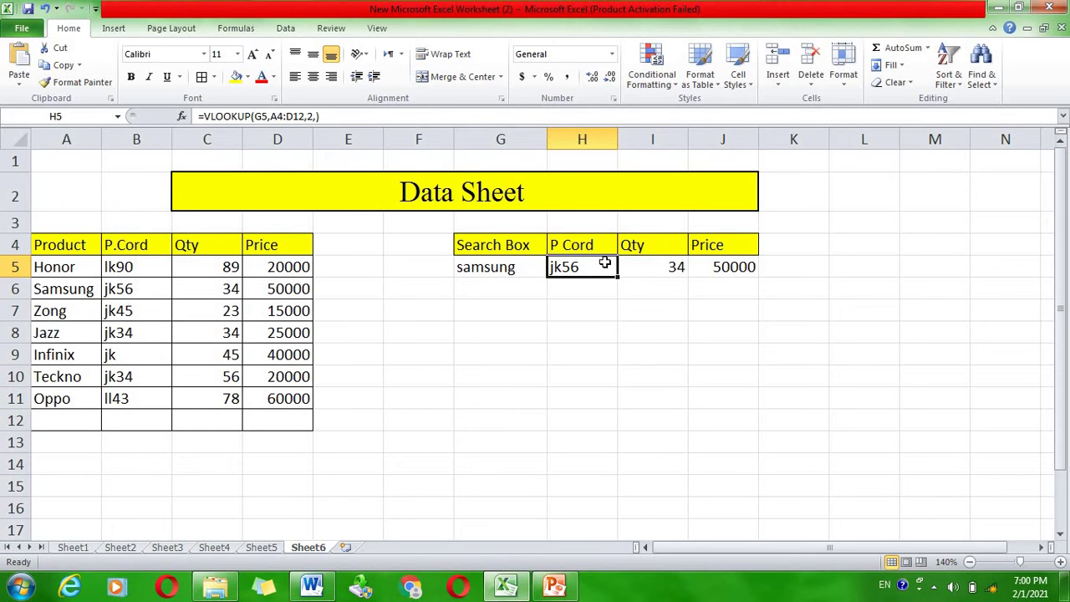
pyautogui.click(1062, 116)
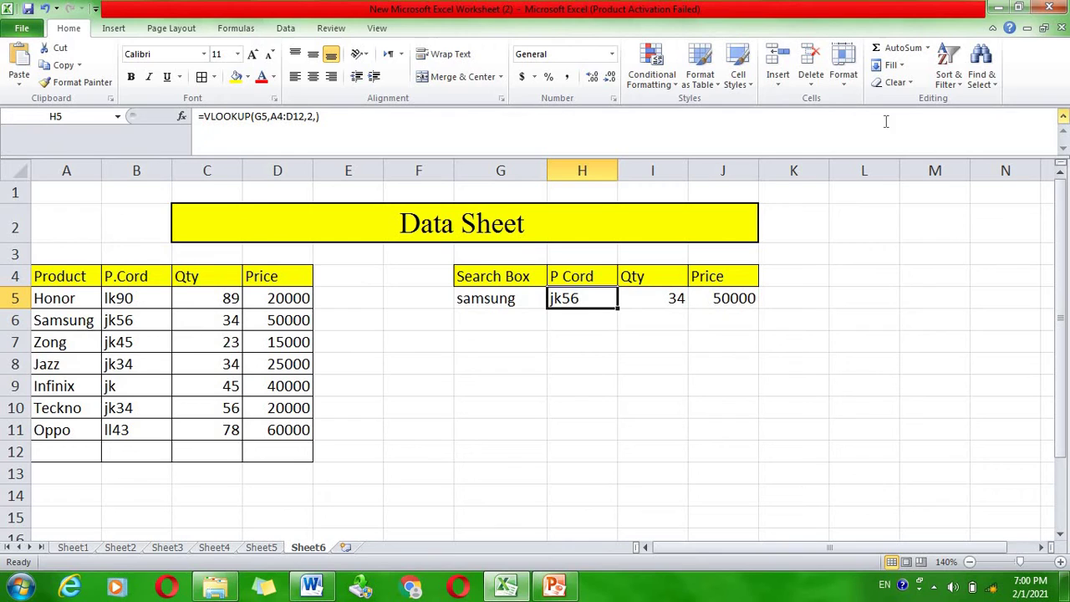
pyautogui.click(315, 118)
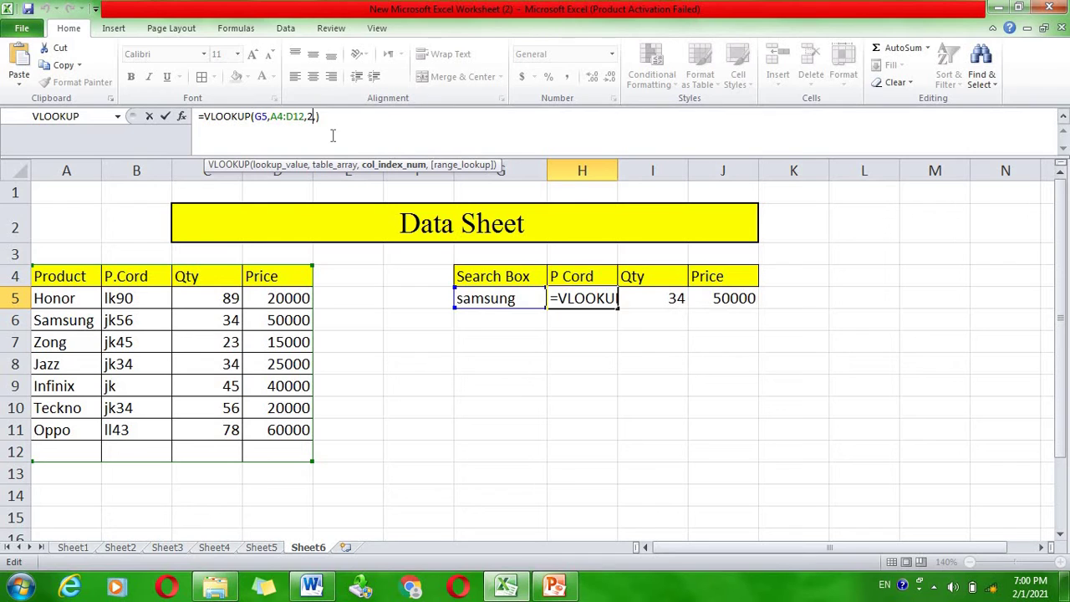
# Commit H5's formula, then number A3:D3 as 1, 2, 3 and 4
pyautogui.press('Return')
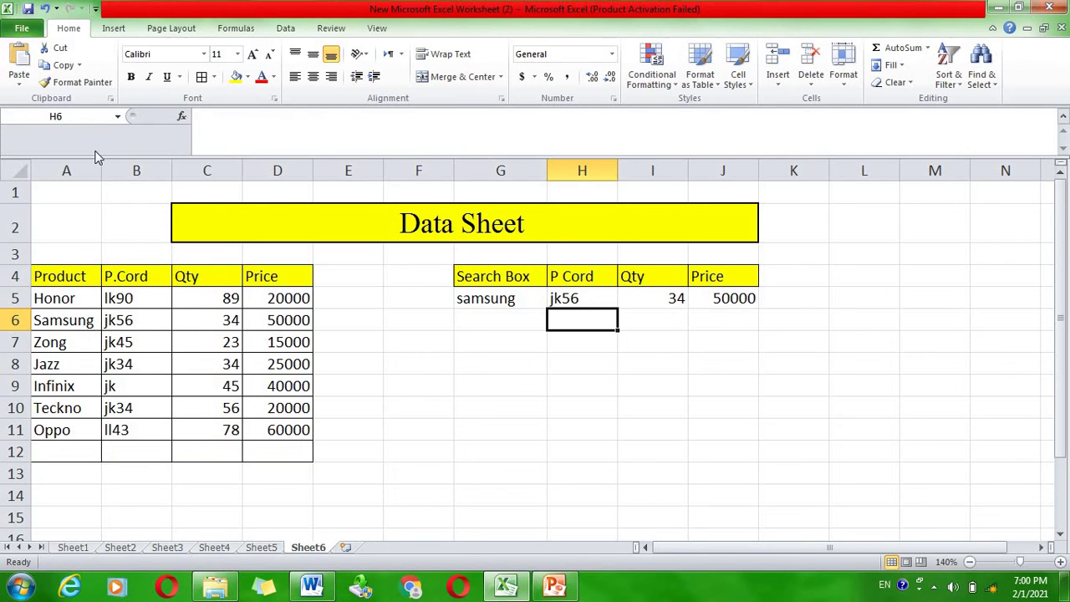
pyautogui.click(62, 254)
pyautogui.write('1')
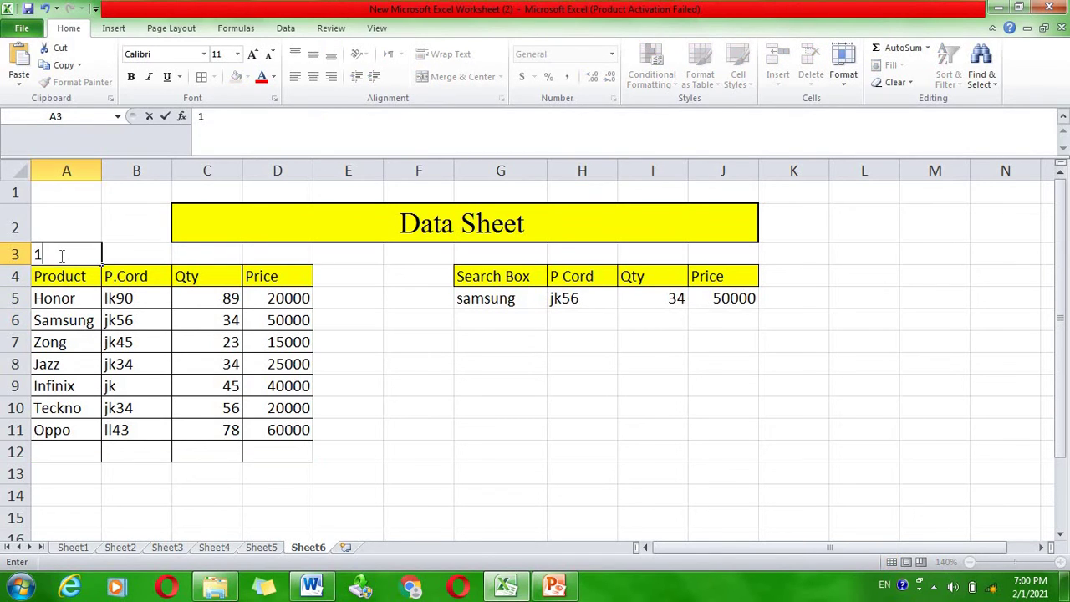
pyautogui.press('Tab')
pyautogui.write('2')
pyautogui.press('Tab')
pyautogui.write('3')
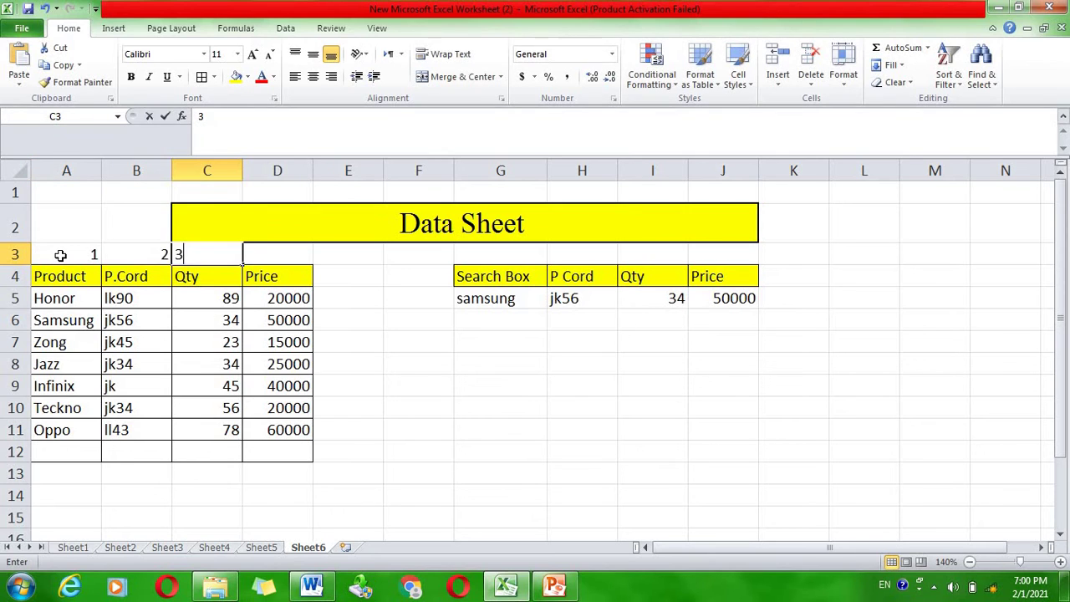
pyautogui.press('Tab')
pyautogui.write('4')
pyautogui.press('Tab')
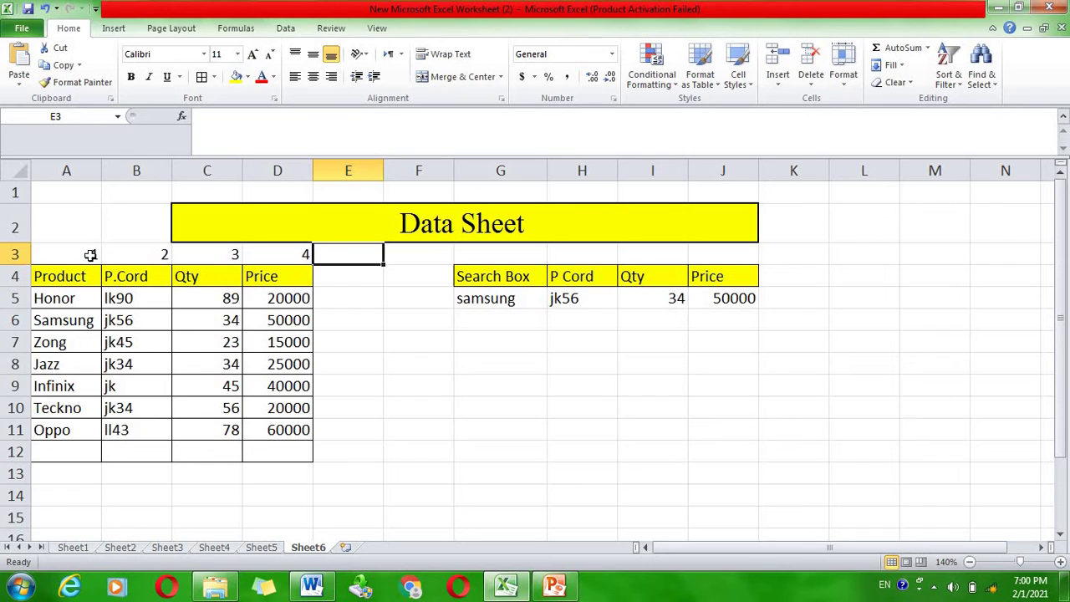
# Centre the numbers in A3:D3 both vertically and horizontally
pyautogui.hotkey('shift', 'Right')
pyautogui.press('Left')
pyautogui.press('Left')
pyautogui.press('Left')
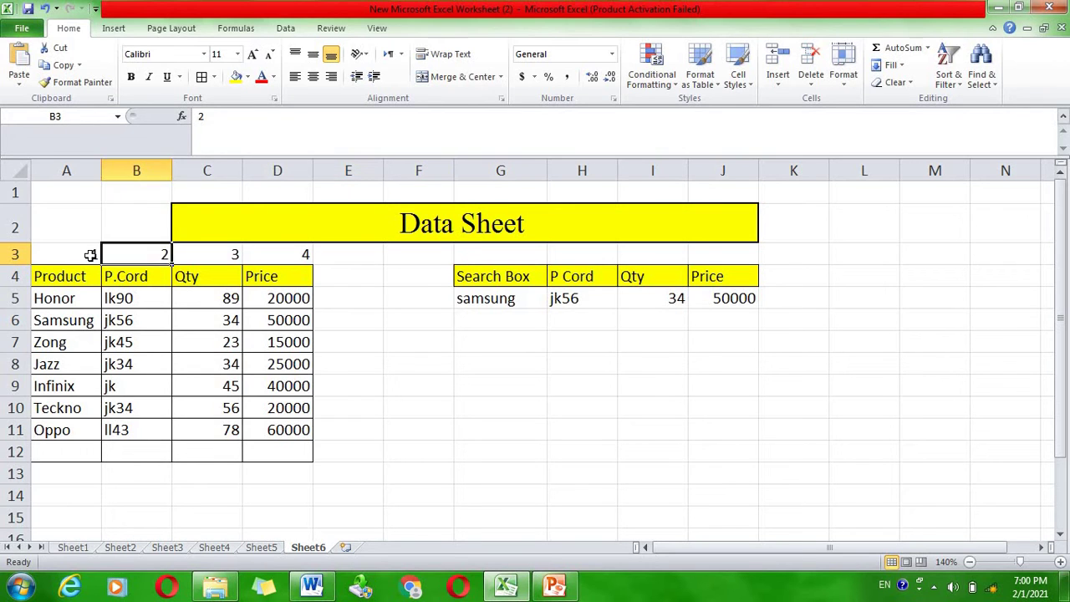
pyautogui.press('Left')
pyautogui.hotkey('shift', 'Right')
pyautogui.hotkey('shift', 'Right')
pyautogui.hotkey('shift', 'Right')
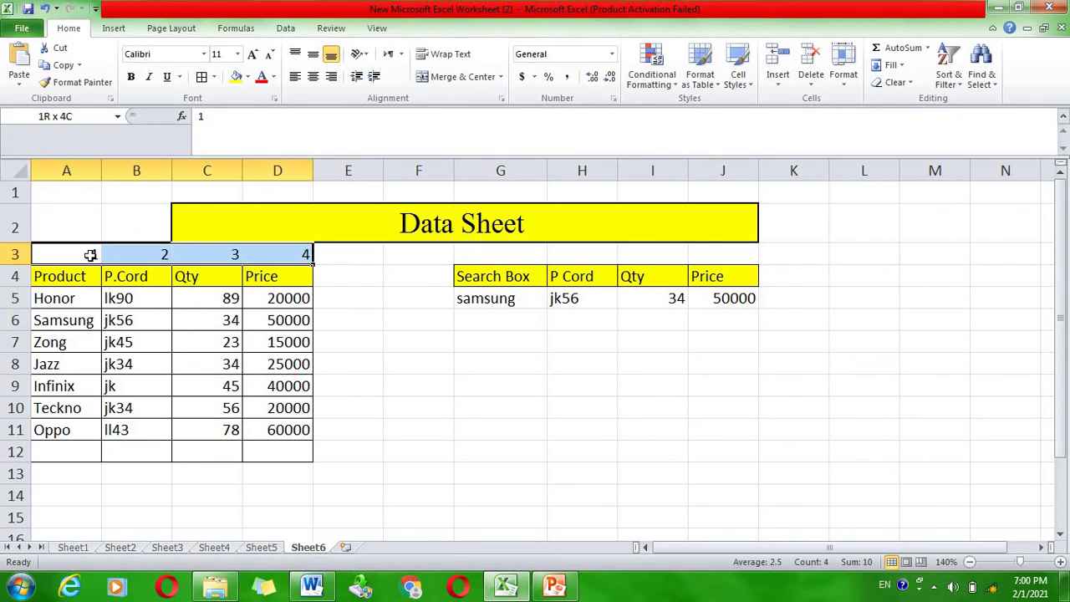
pyautogui.click(312, 54)
pyautogui.click(313, 77)
pyautogui.click(452, 427)
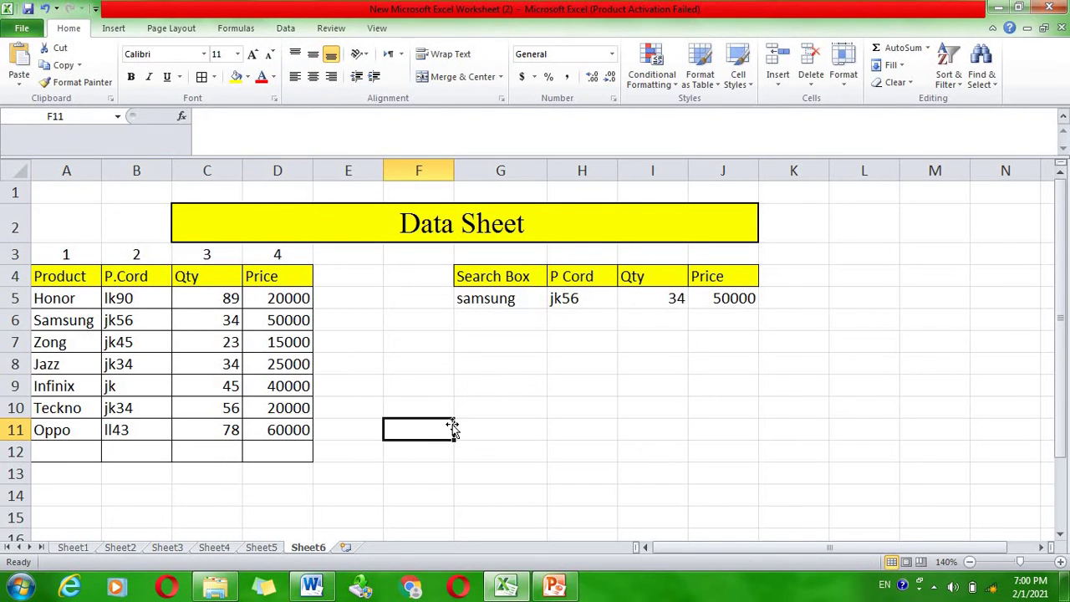
# Apply borders to the numbered cells A3:D3
pyautogui.click(80, 254)
pyautogui.hotkey('shift', 'Right')
pyautogui.hotkey('shift', 'Right')
pyautogui.hotkey('shift', 'Right')
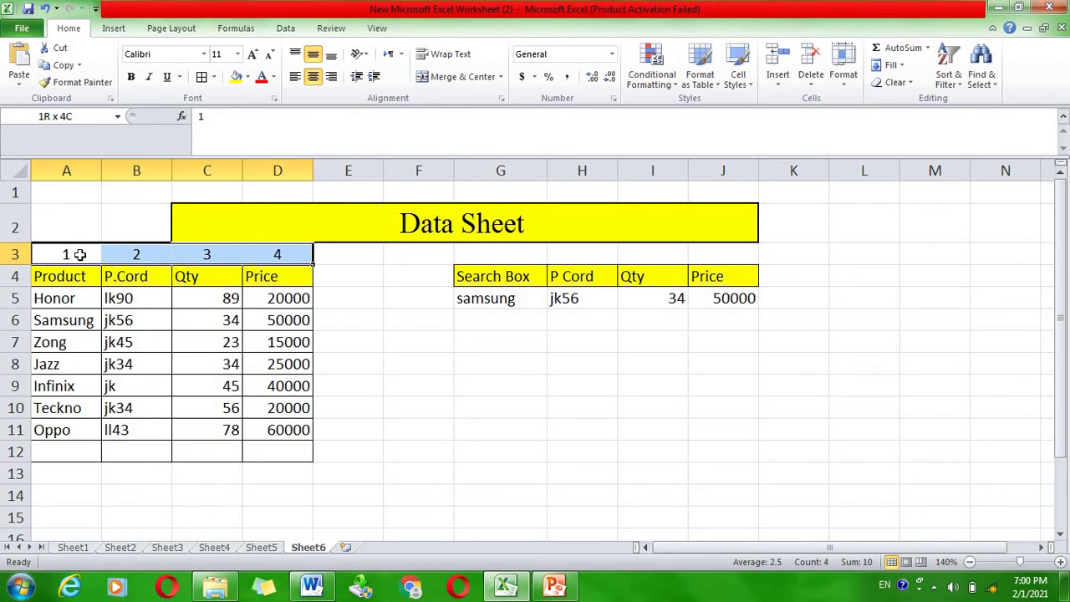
pyautogui.click(204, 78)
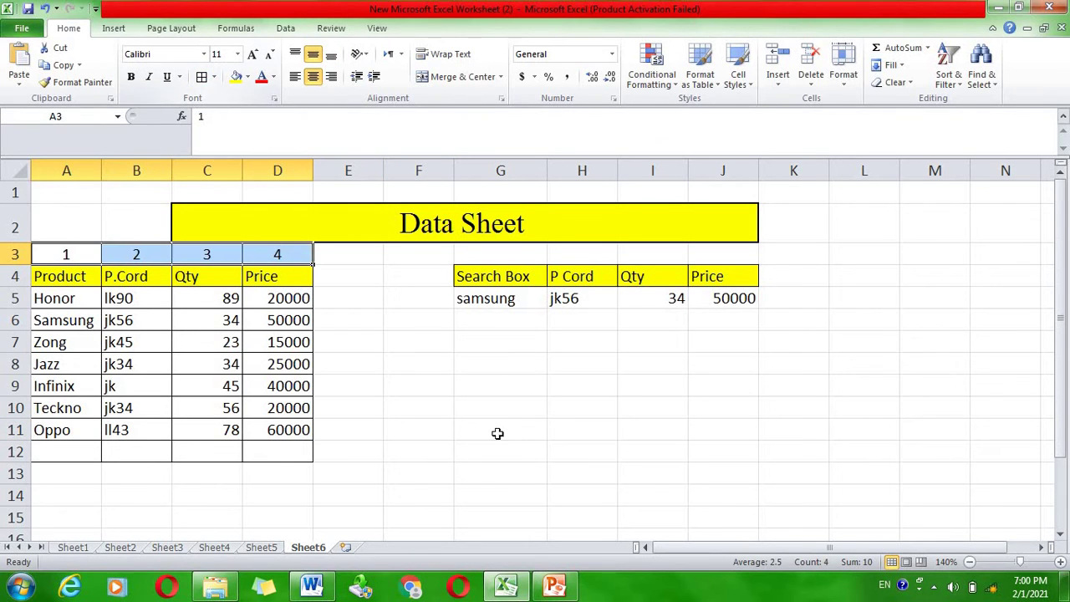
pyautogui.click(495, 432)
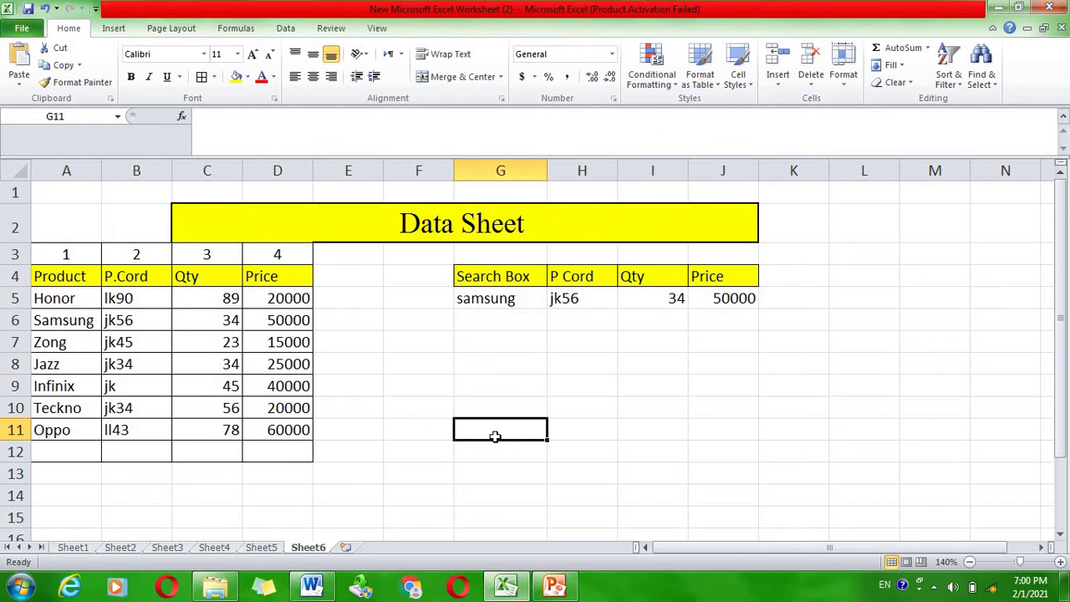
pyautogui.click(592, 302)
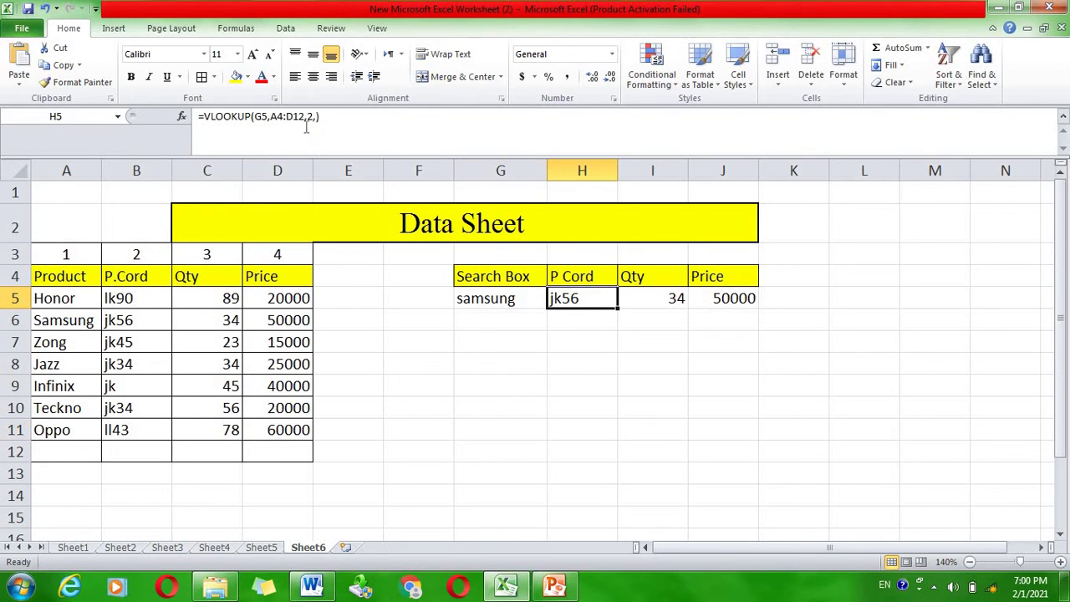
pyautogui.click(314, 117)
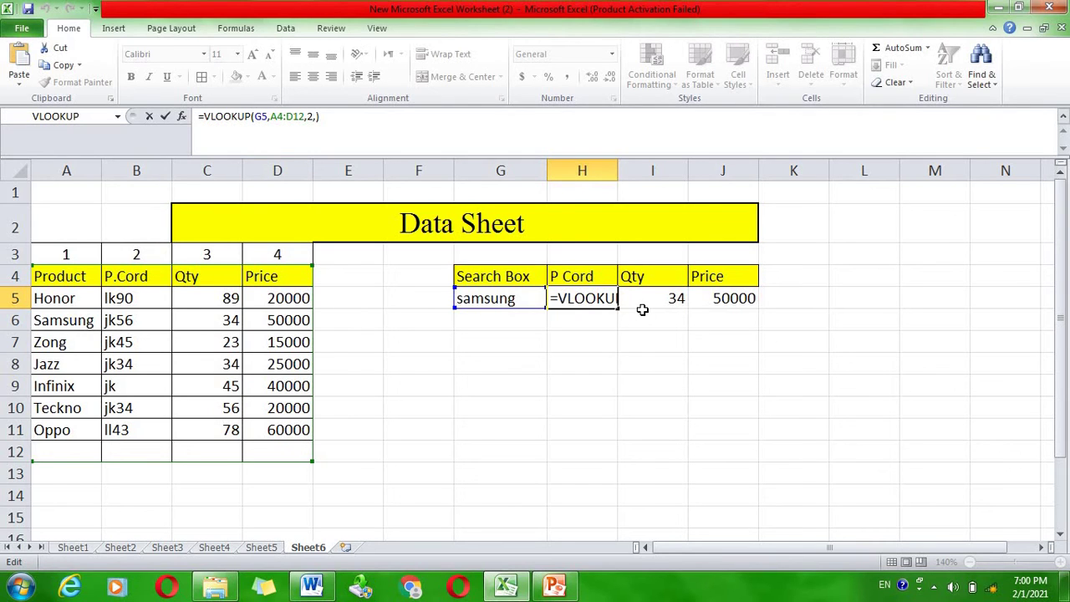
pyautogui.press('Return')
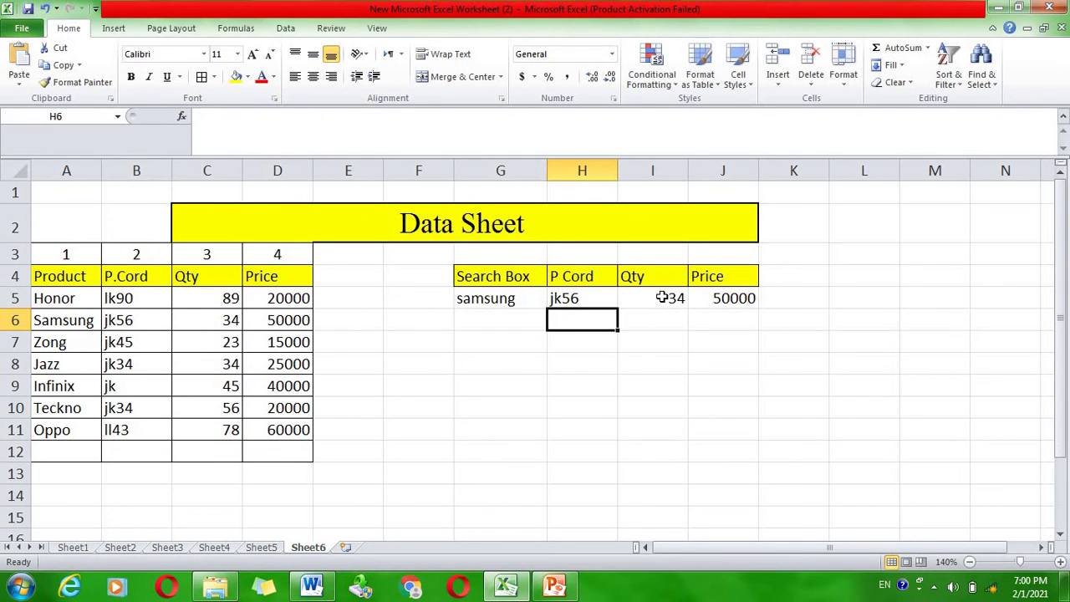
pyautogui.click(661, 298)
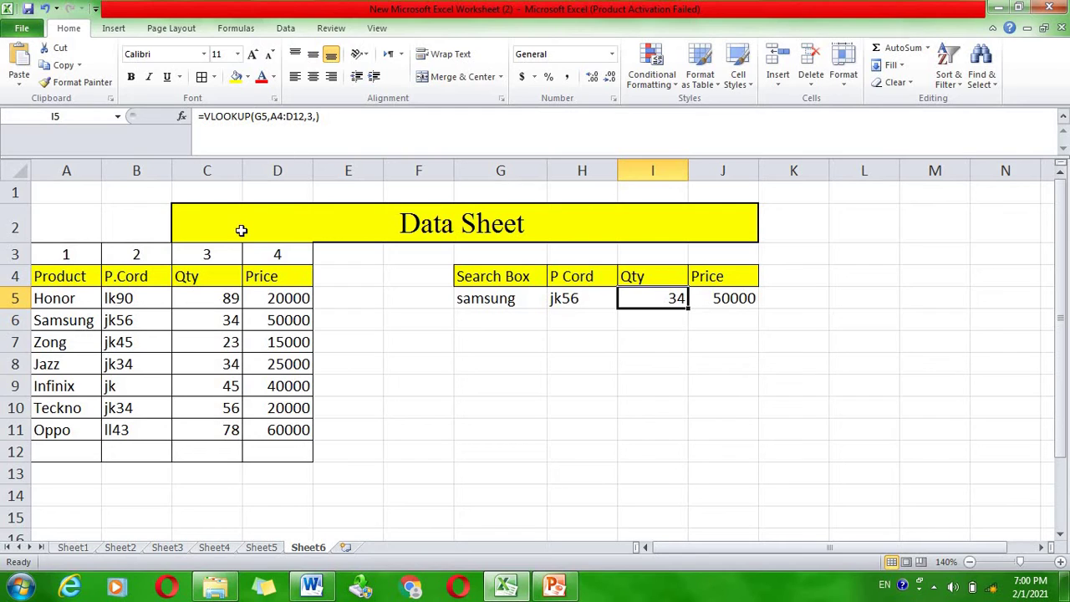
pyautogui.click(740, 297)
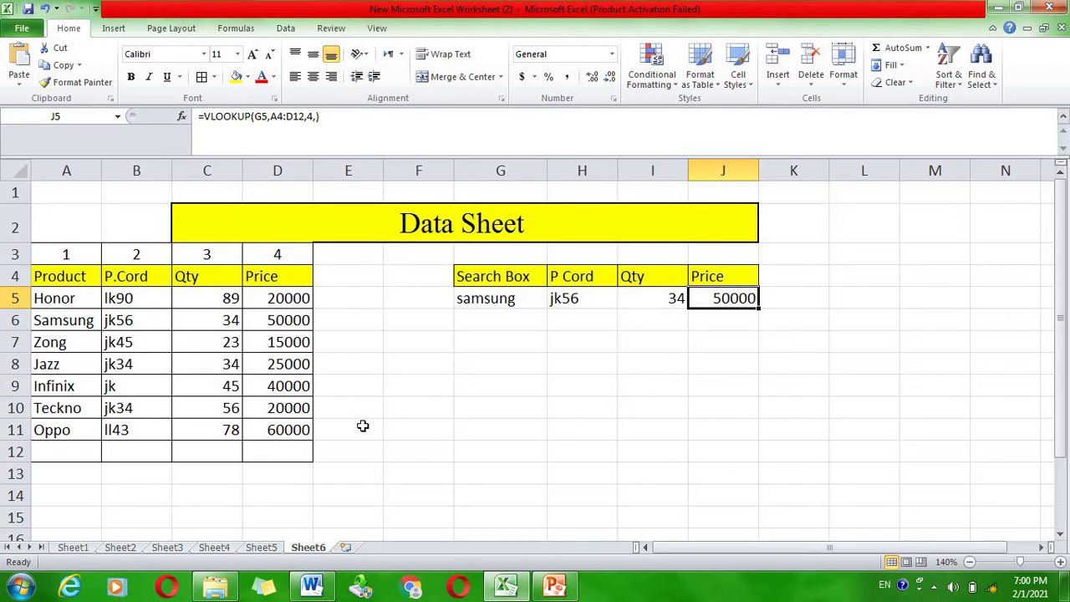
pyautogui.click(416, 442)
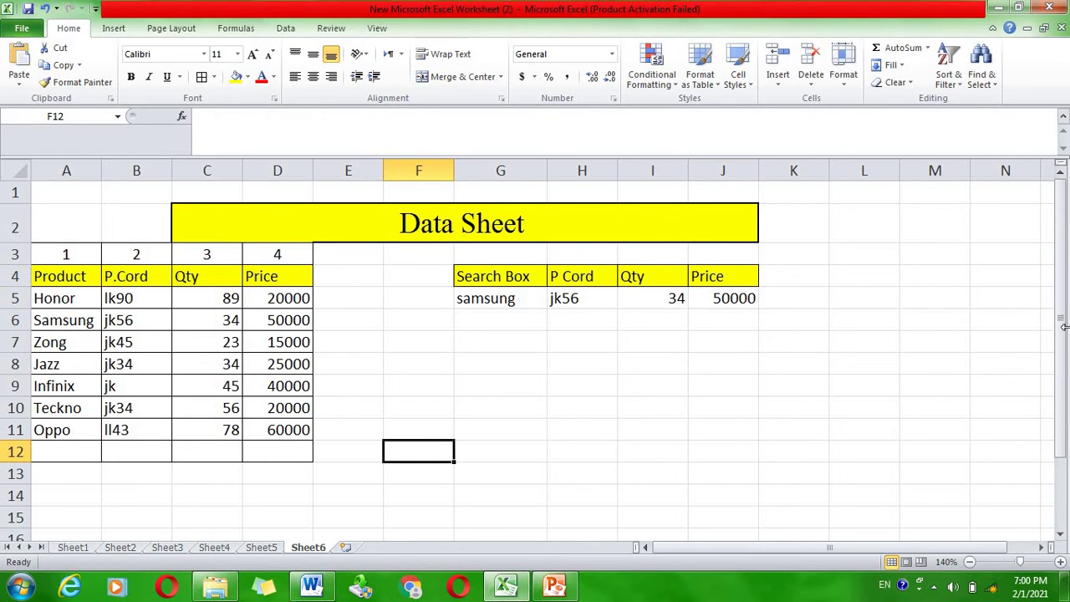
pyautogui.hotkey('shift', 'Down')
pyautogui.hotkey('shift', 'Down')
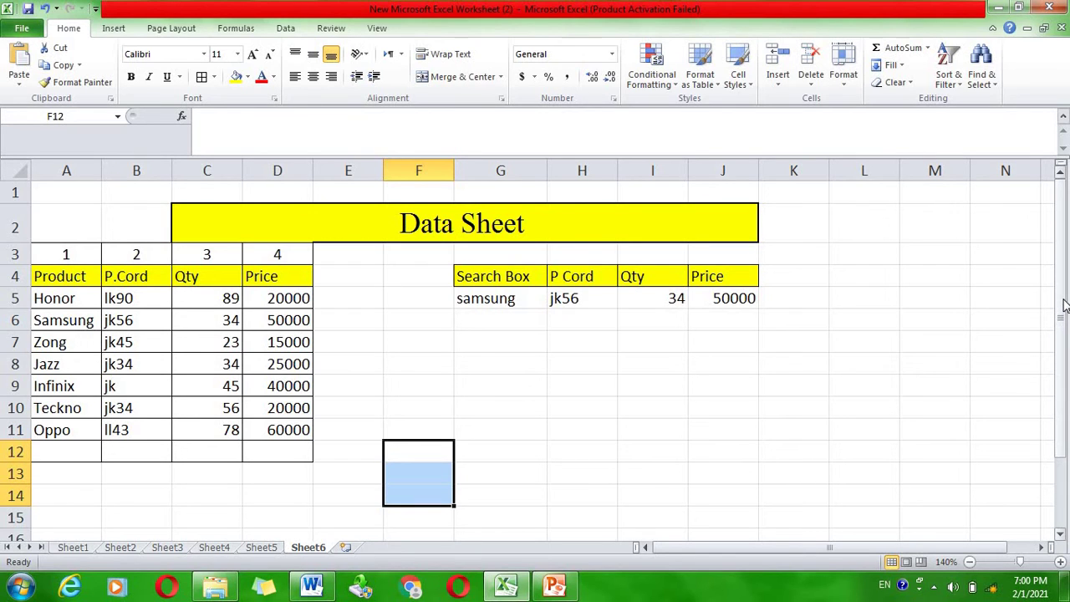
pyautogui.moveTo(878, 408); pyautogui.dragTo(1058, 318)
pyautogui.click(561, 473)
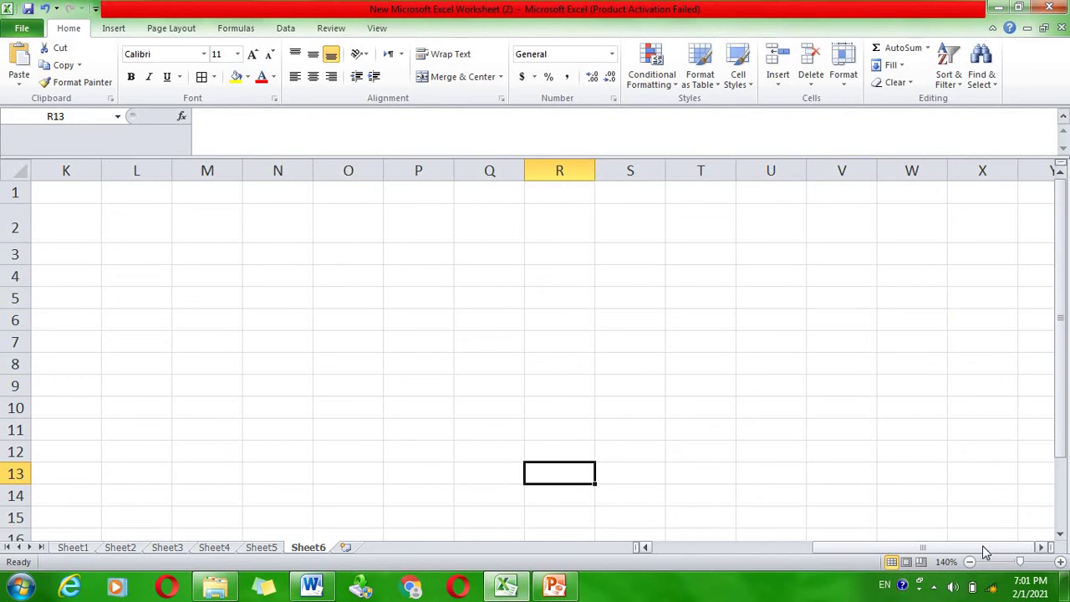
pyautogui.moveTo(982, 545); pyautogui.dragTo(735, 531)
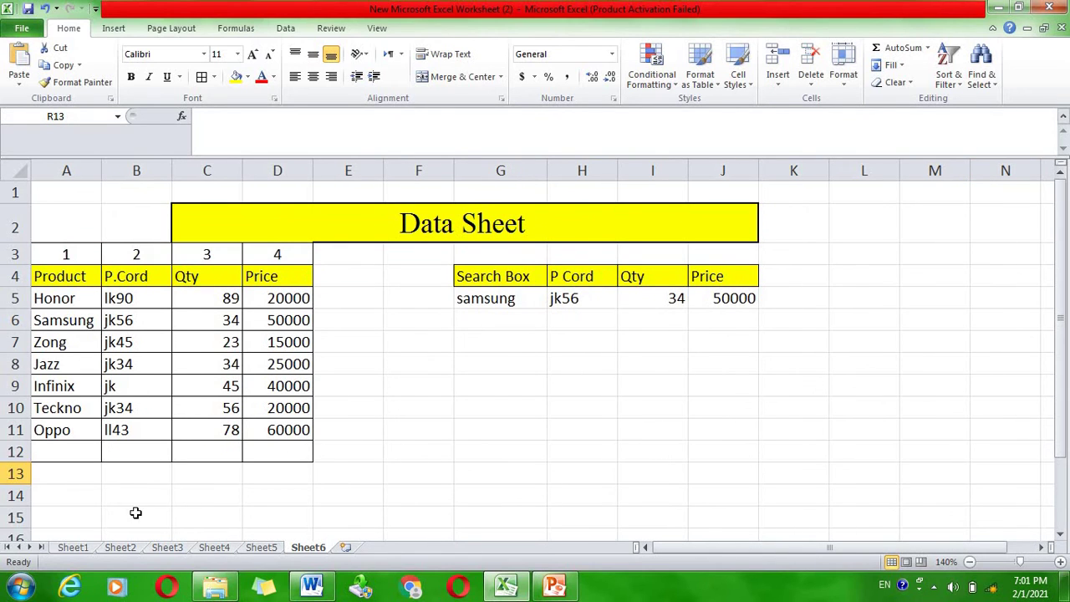
# Type the headings product, Price, Qty and Total across A15:D15
pyautogui.click(79, 516)
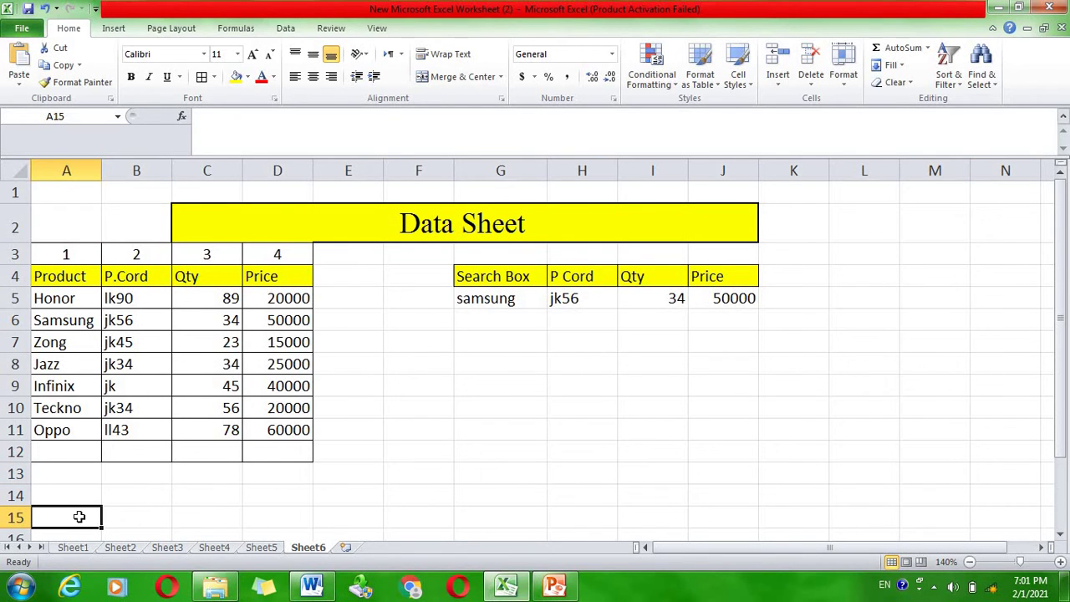
pyautogui.write('produc')
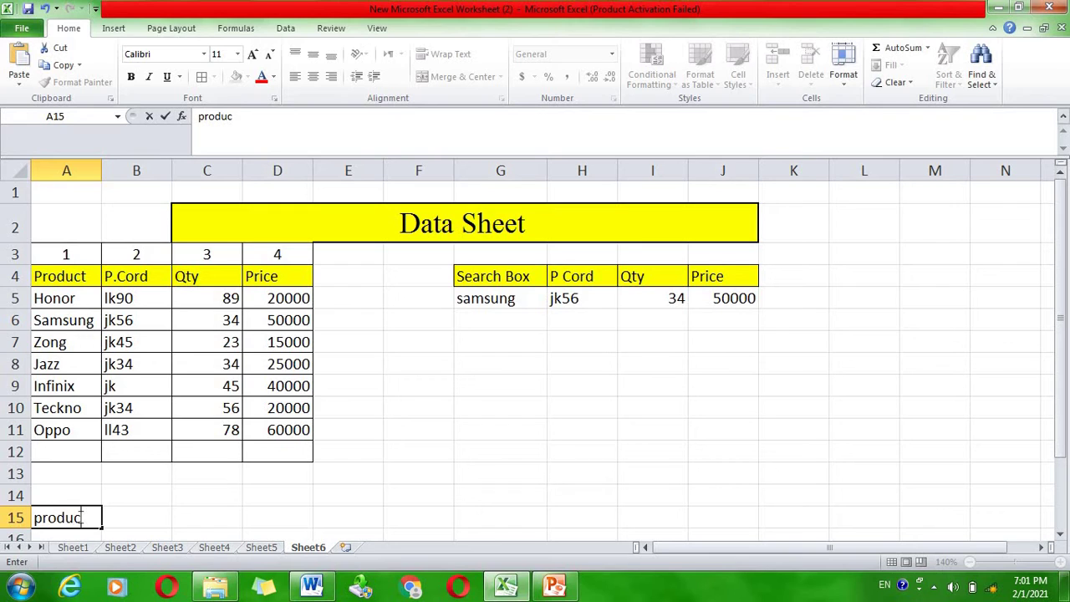
pyautogui.write('t')
pyautogui.press('Tab')
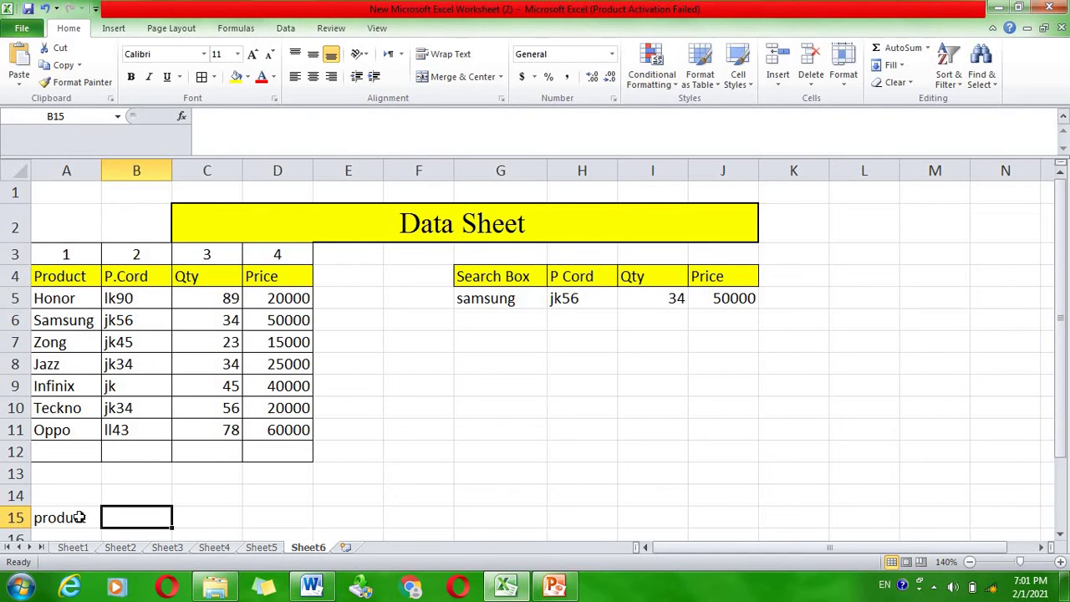
pyautogui.write('p')
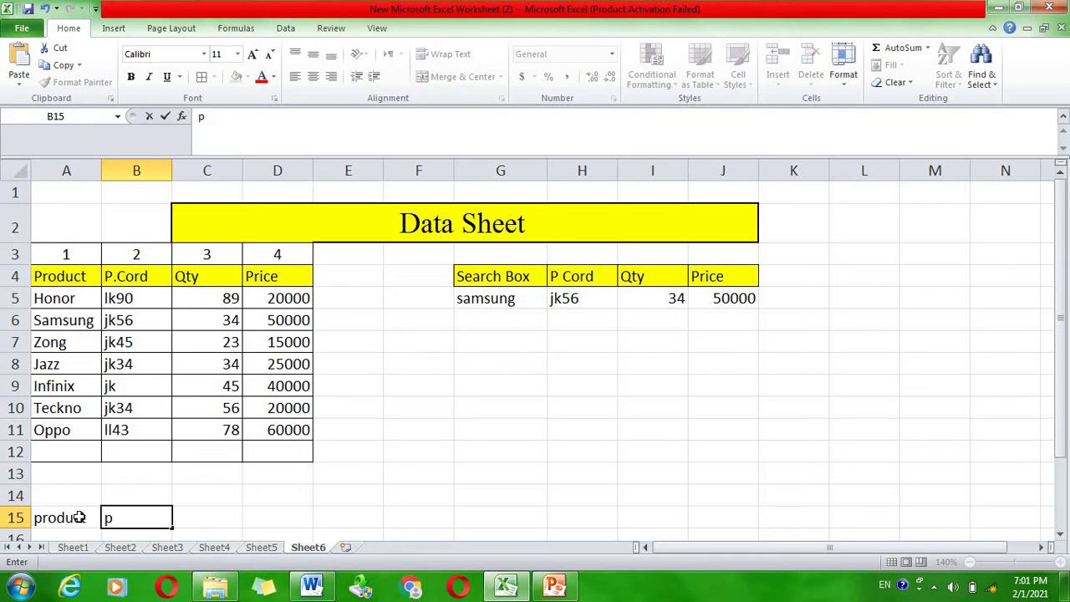
pyautogui.press('BackSpace')
pyautogui.write('Pri')
pyautogui.write('ce')
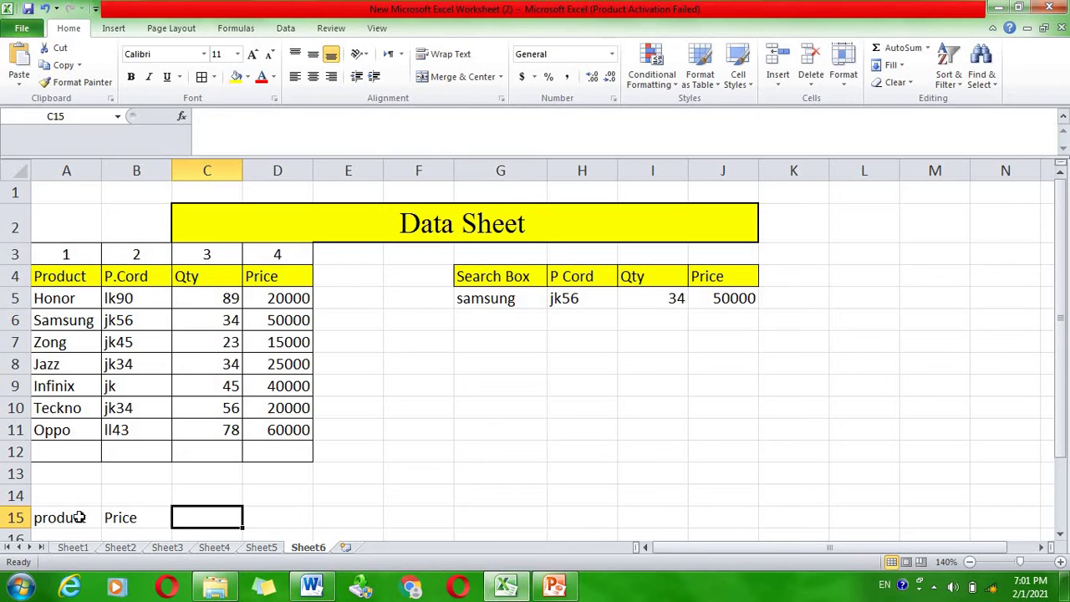
pyautogui.write('Qty')
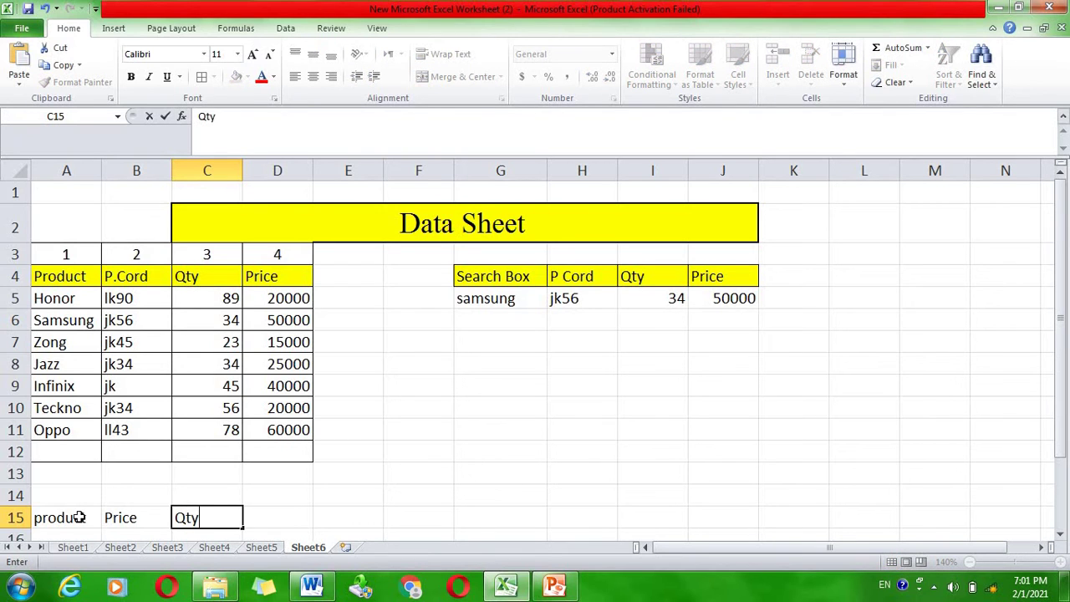
pyautogui.press('Tab')
pyautogui.press('Tab')
pyautogui.press('Left')
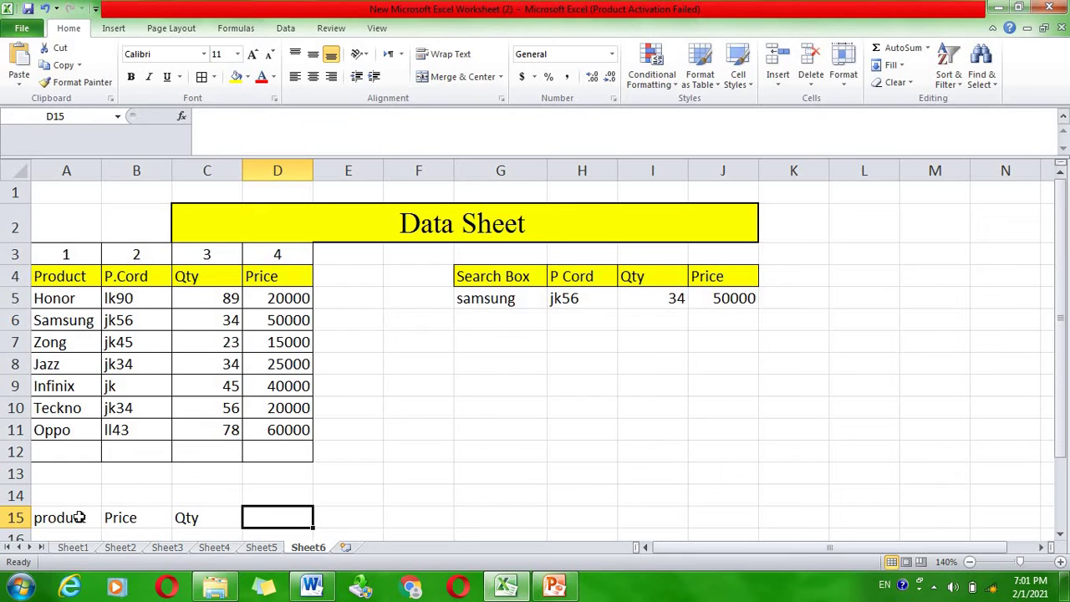
pyautogui.write('Tot')
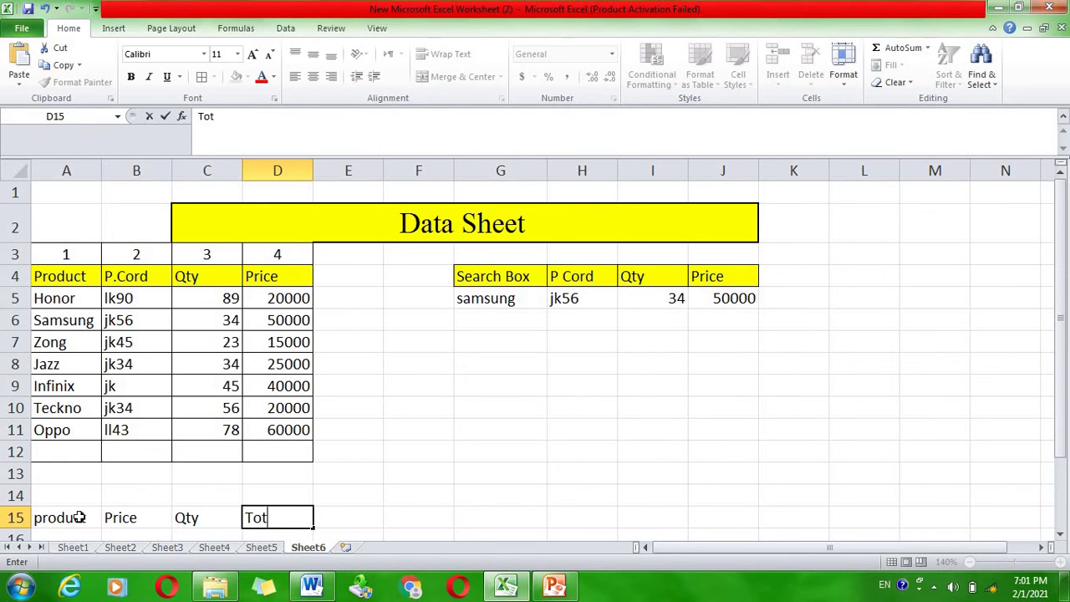
pyautogui.write('al')
pyautogui.press('Tab')
pyautogui.press('Down')
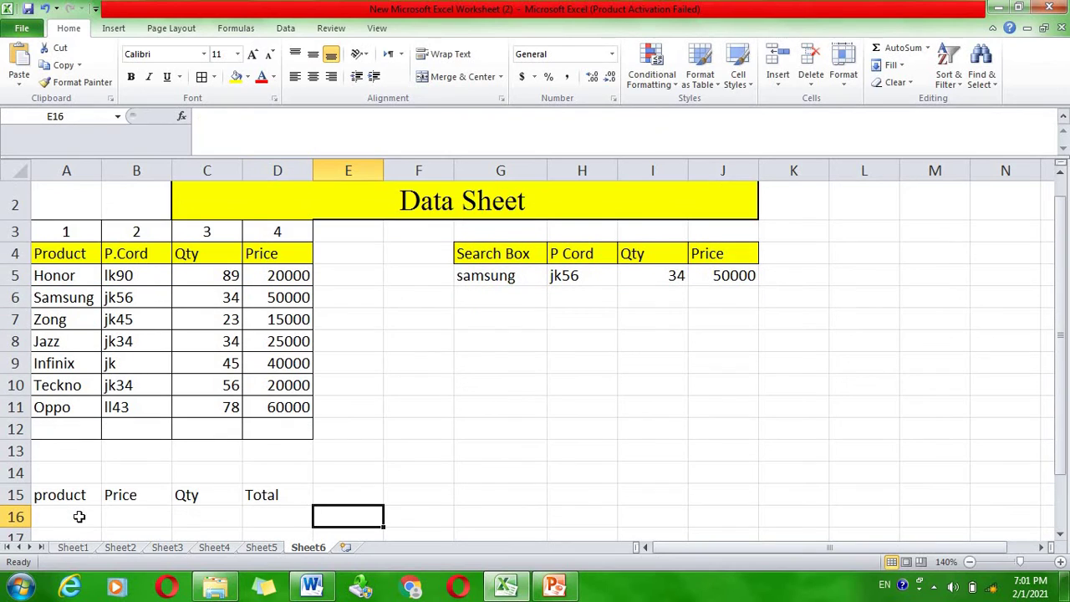
# Fill the header row A15:D15 with yellow
pyautogui.click(73, 491)
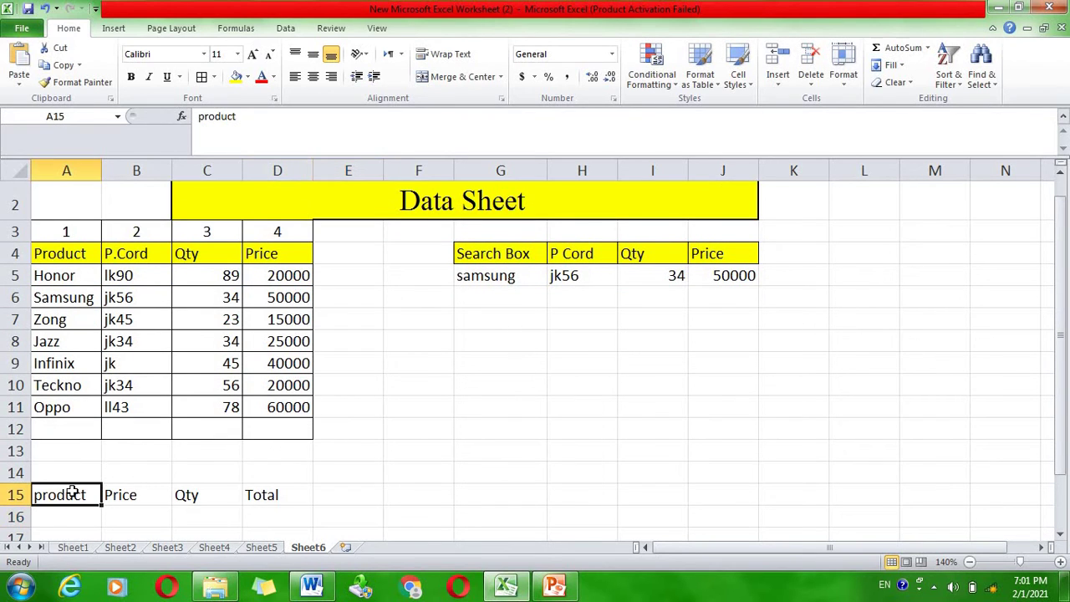
pyautogui.hotkey('shift', 'Right')
pyautogui.hotkey('shift', 'Right')
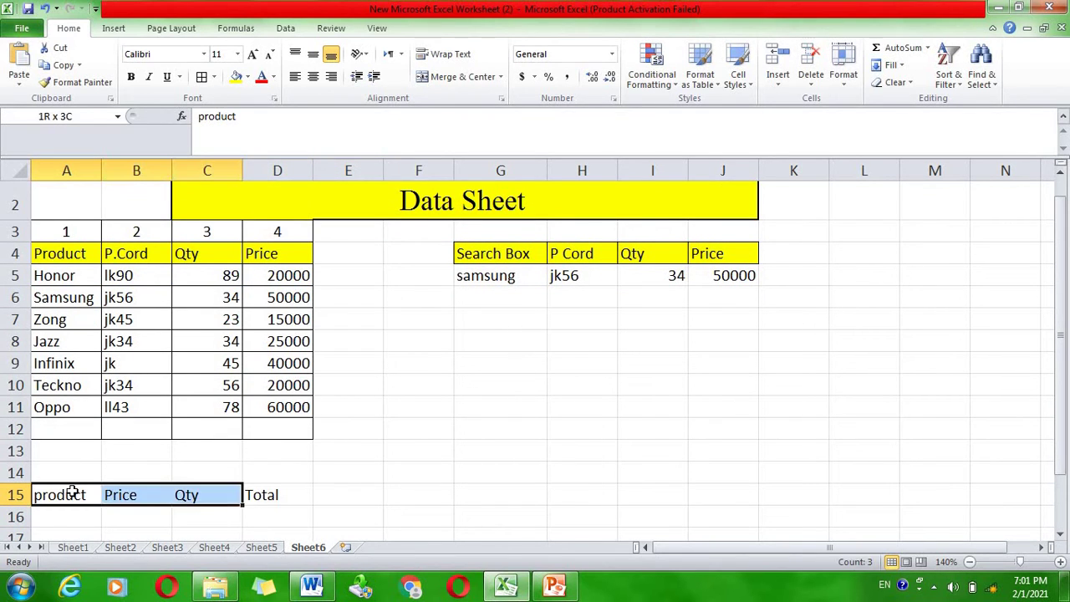
pyautogui.hotkey('shift', 'Right')
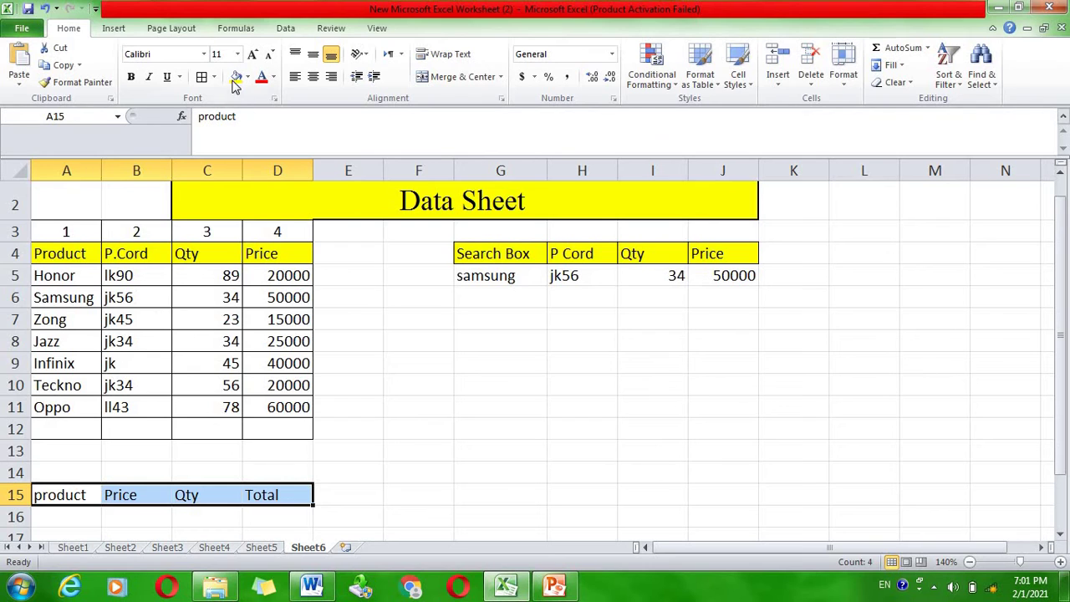
pyautogui.click(236, 78)
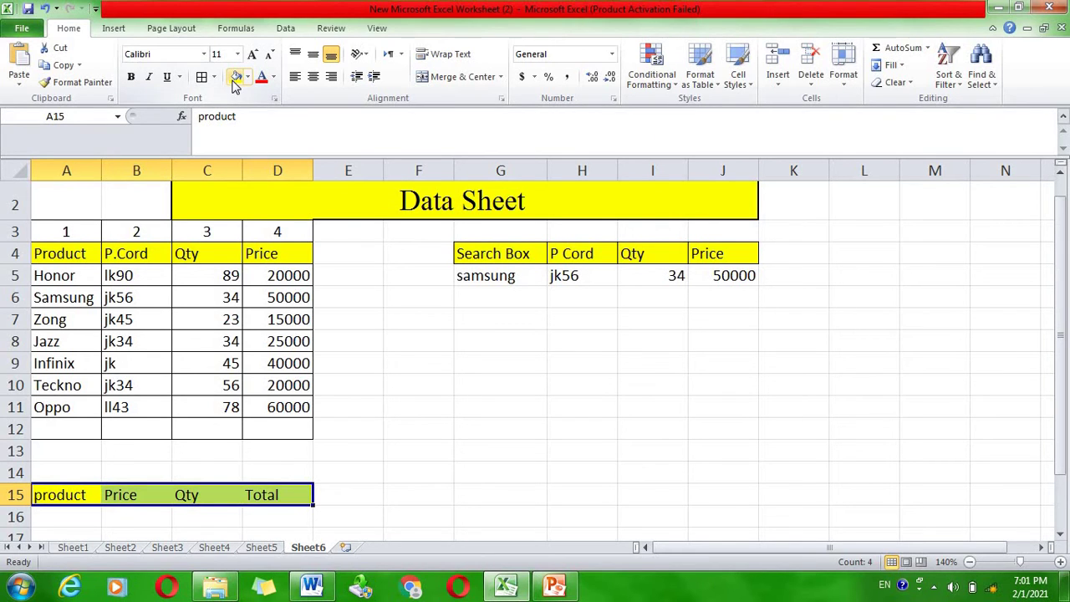
pyautogui.click(413, 457)
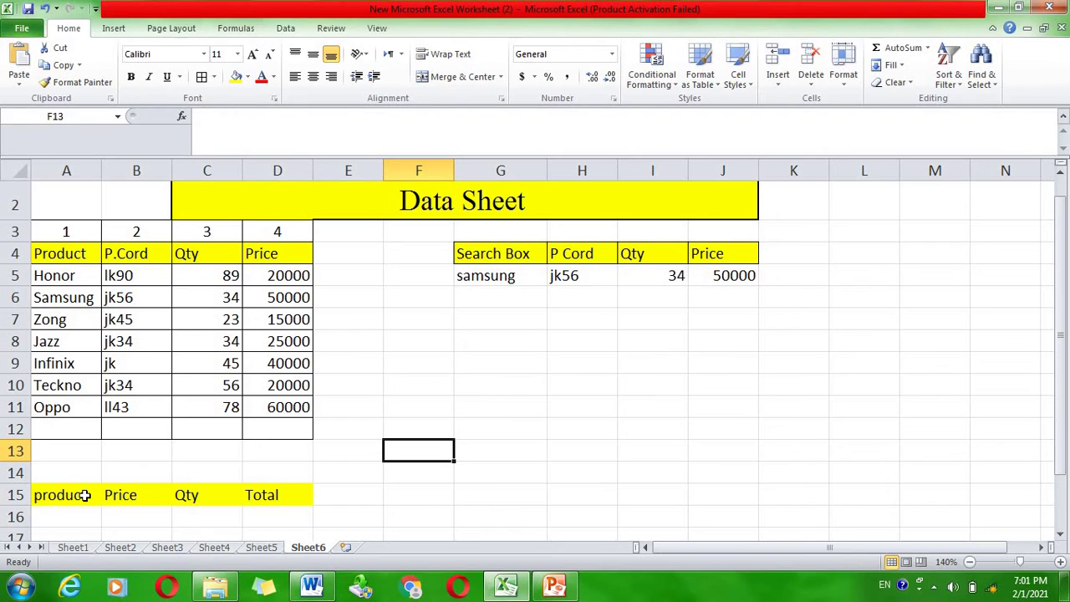
# Apply borders to the header cells A15:D15
pyautogui.hotkey('shift', 'Right')
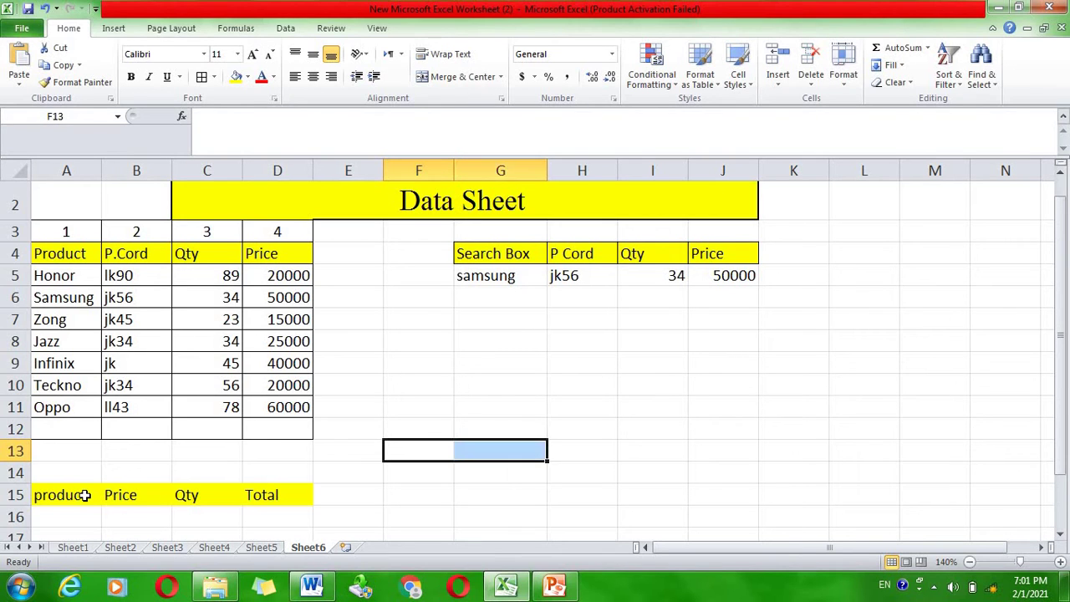
pyautogui.click(84, 495)
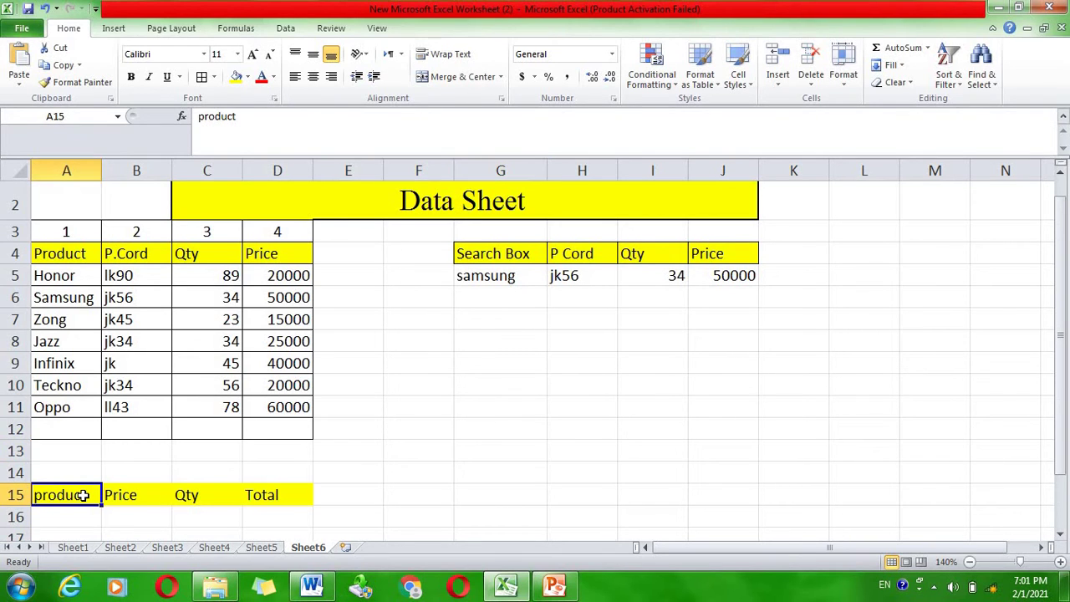
pyautogui.hotkey('shift', 'Right')
pyautogui.hotkey('shift', 'Right')
pyautogui.hotkey('shift', 'Right')
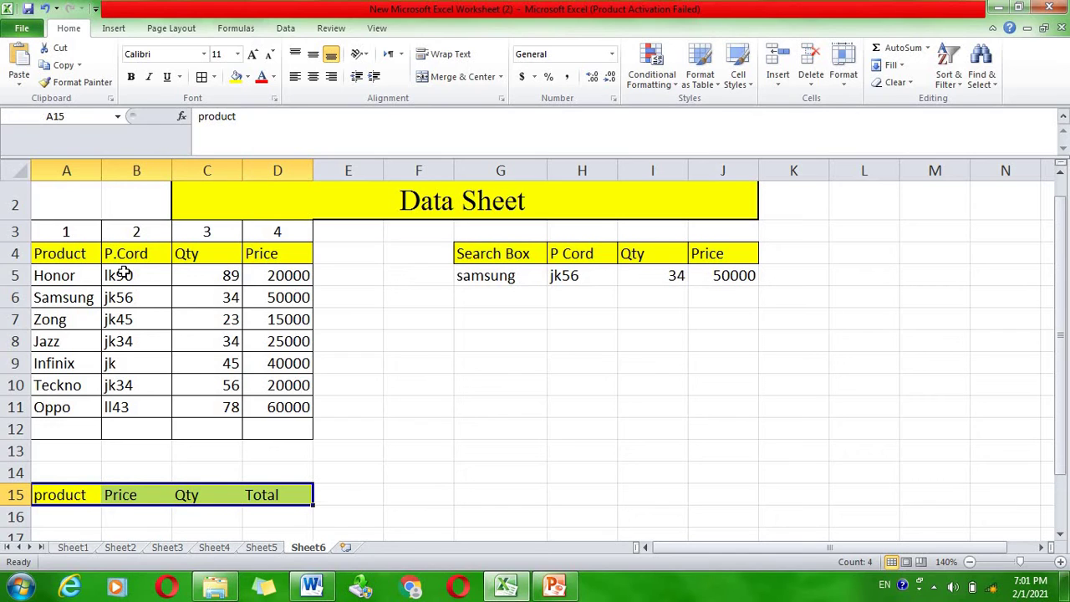
pyautogui.click(201, 76)
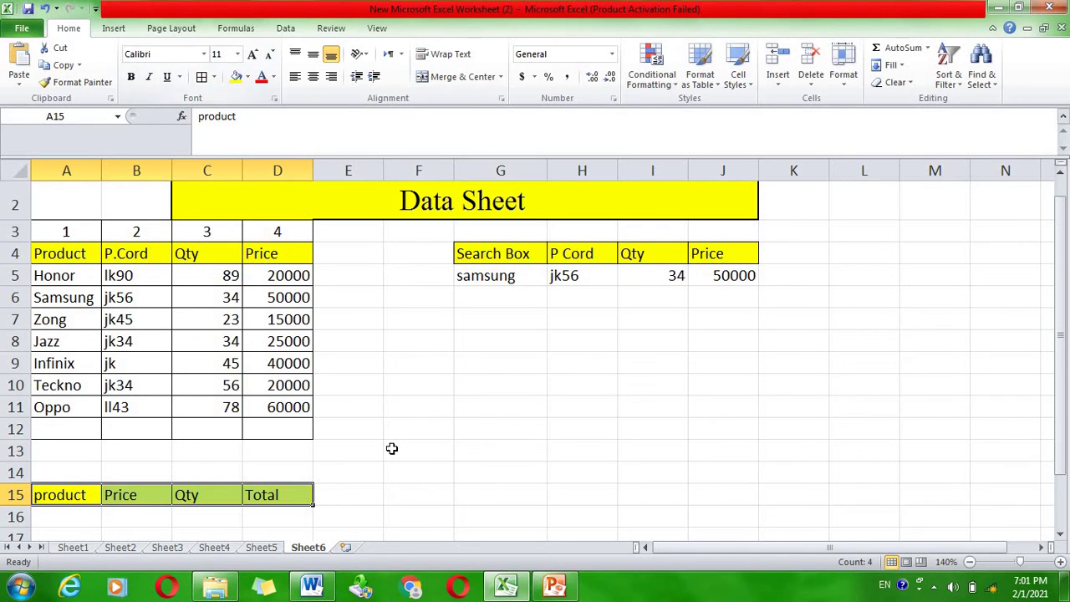
pyautogui.click(63, 515)
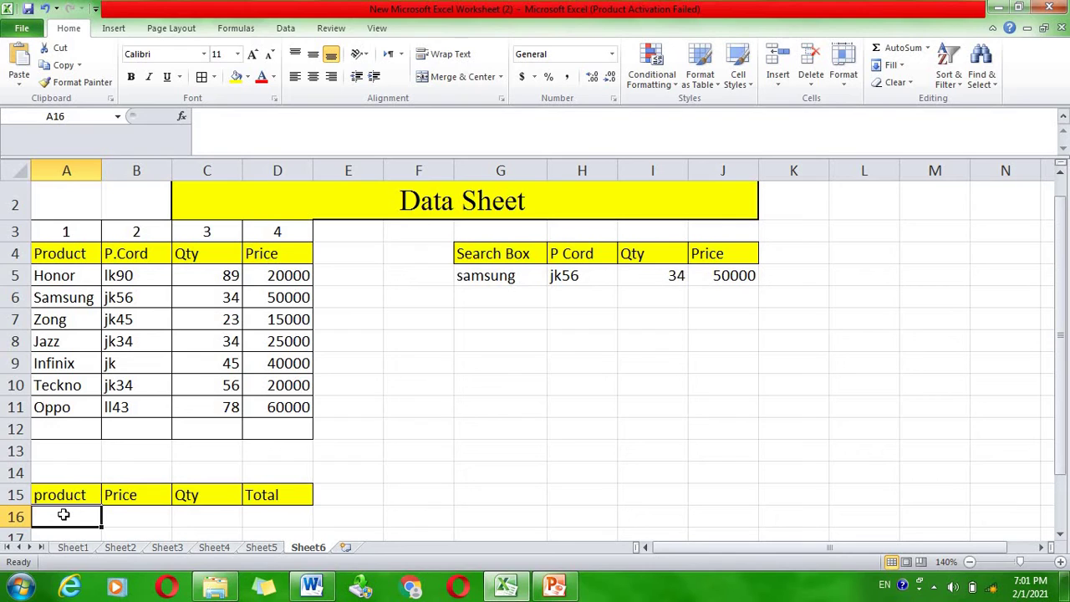
# Start a VLOOKUP in B16 using A16 as the lookup value
pyautogui.click(131, 520)
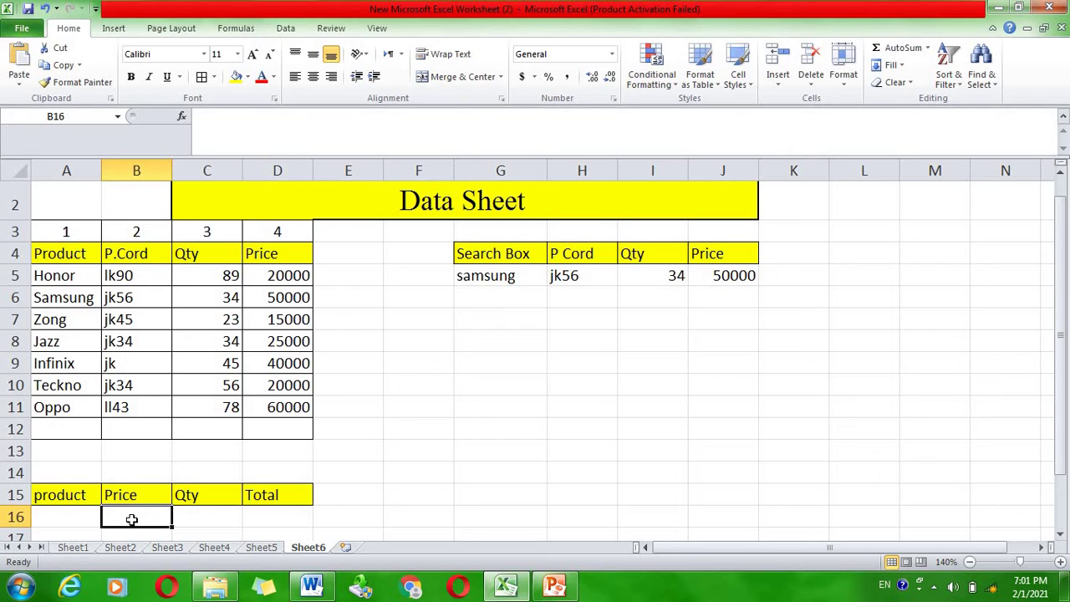
pyautogui.write('=v')
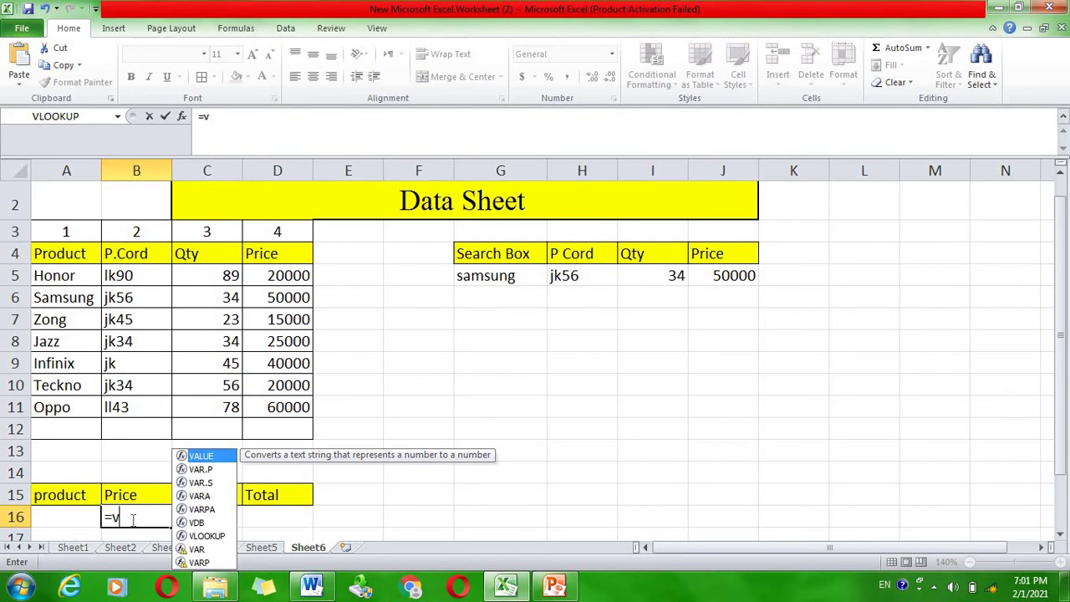
pyautogui.write('loou')
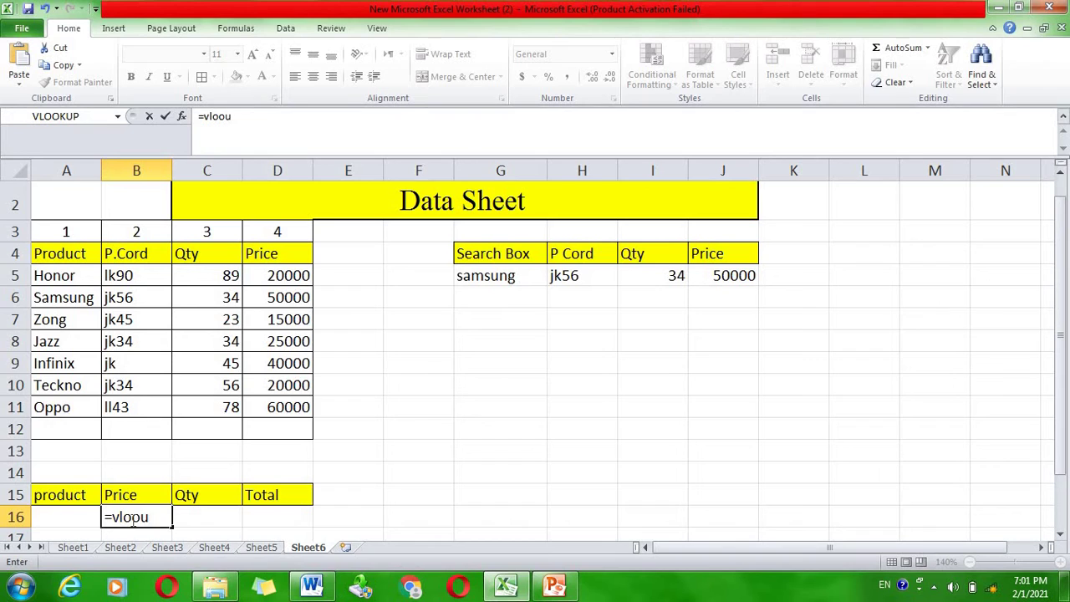
pyautogui.press('BackSpace')
pyautogui.write('ku')
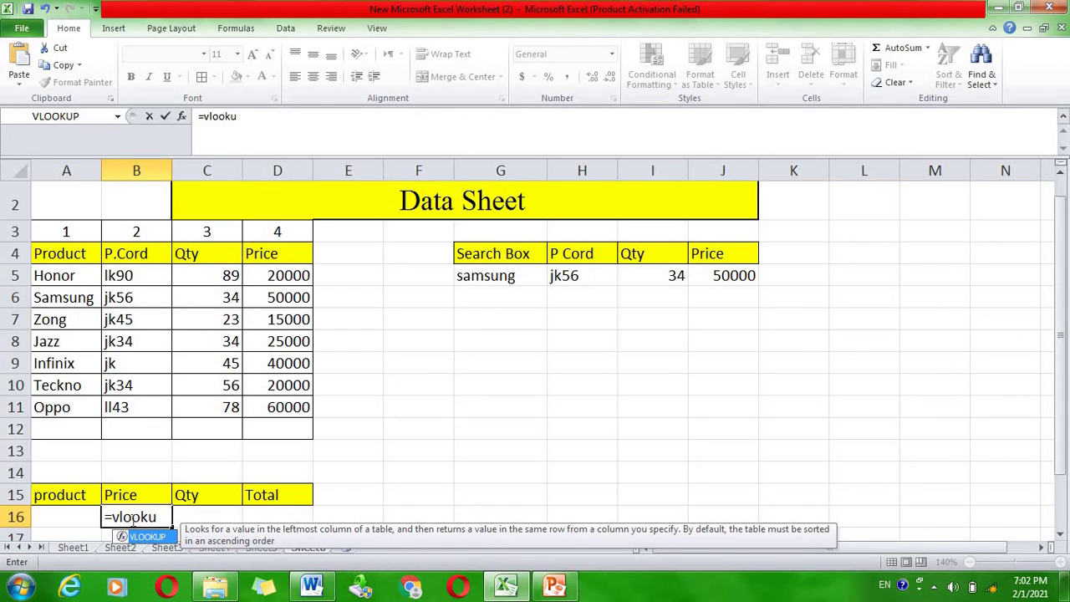
pyautogui.write('p(')
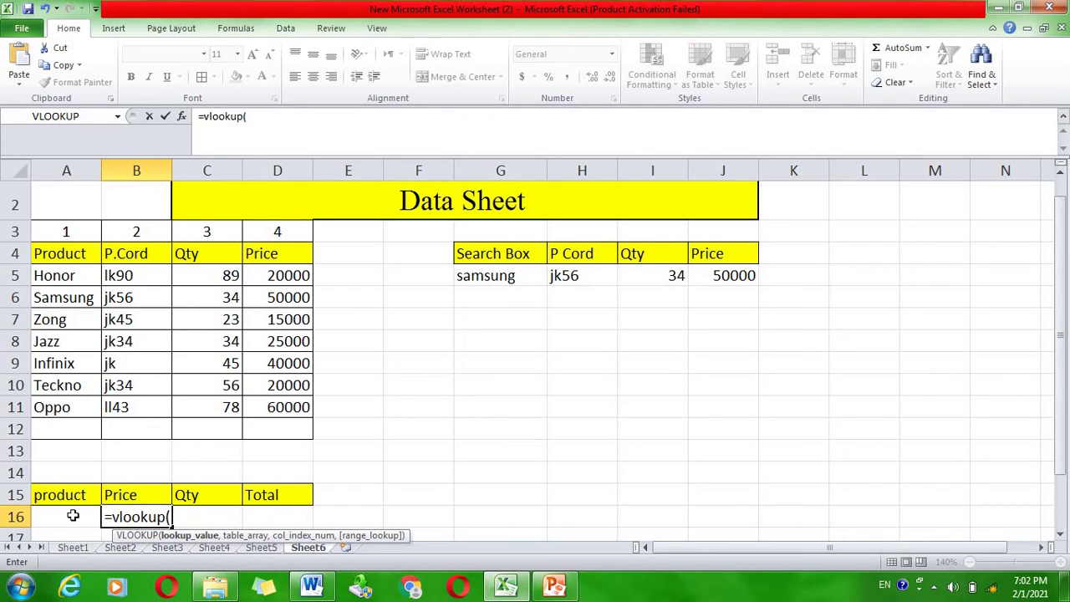
pyautogui.click(73, 515)
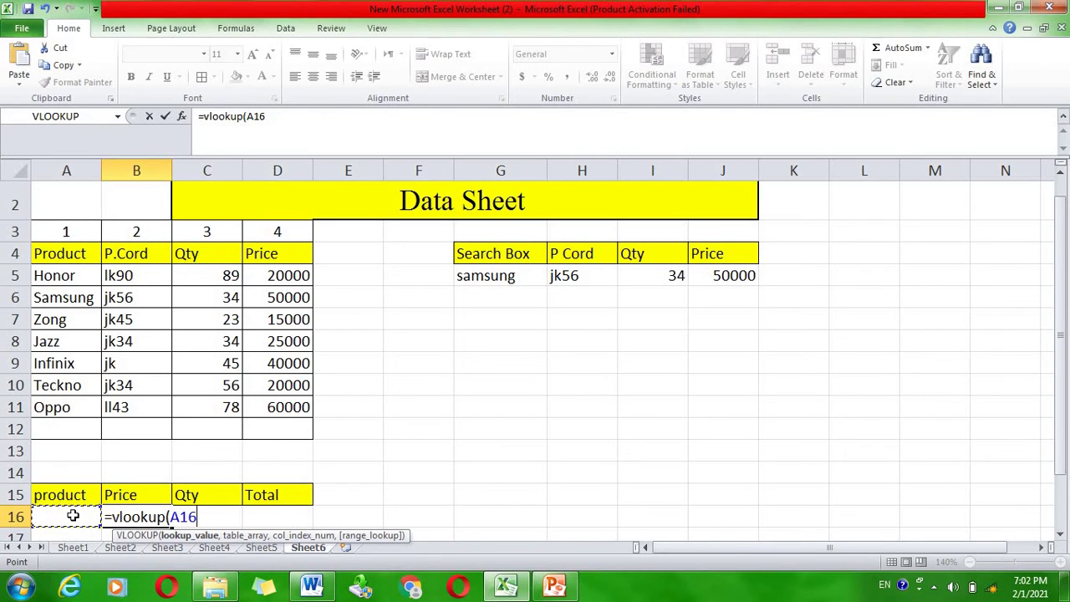
pyautogui.write(',')
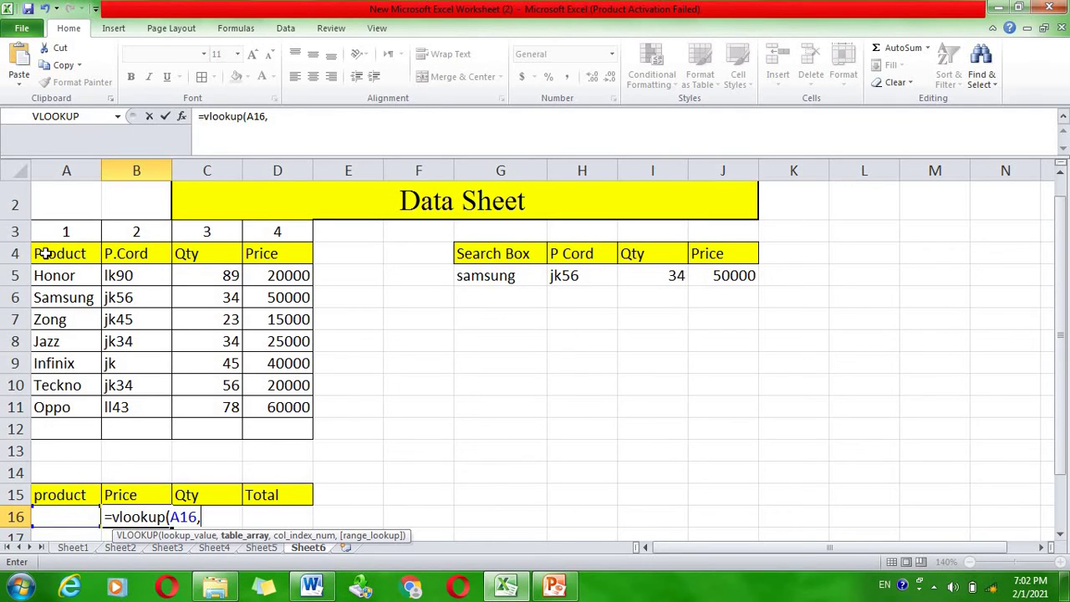
# Finish the B16 formula with range A4:D12 and column 4, showing #N/A
pyautogui.hotkey('shift', 'Right')
pyautogui.hotkey('shift', 'Right')
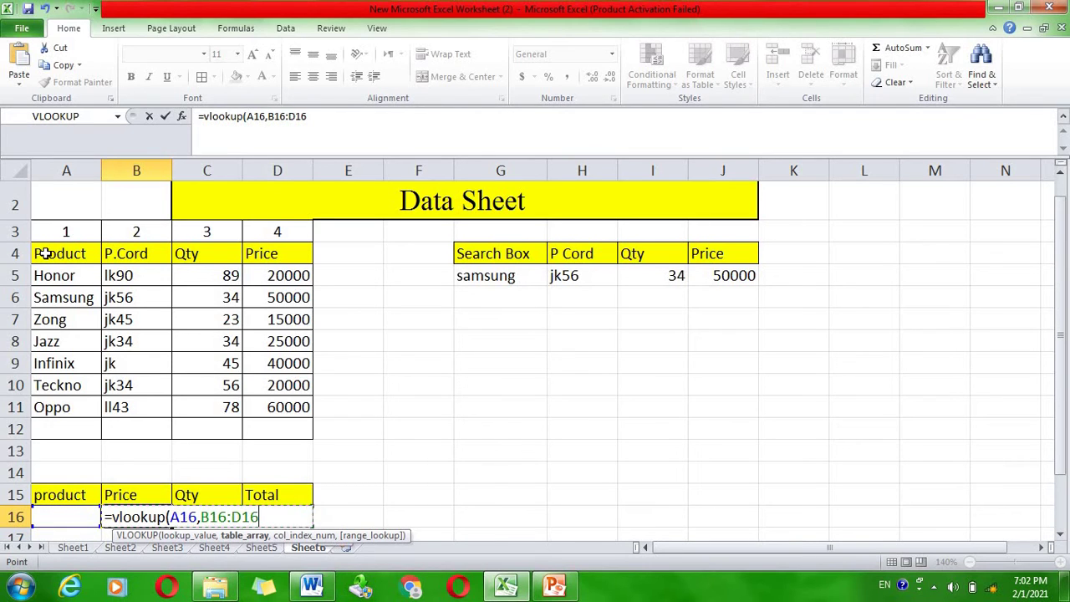
pyautogui.click(58, 255)
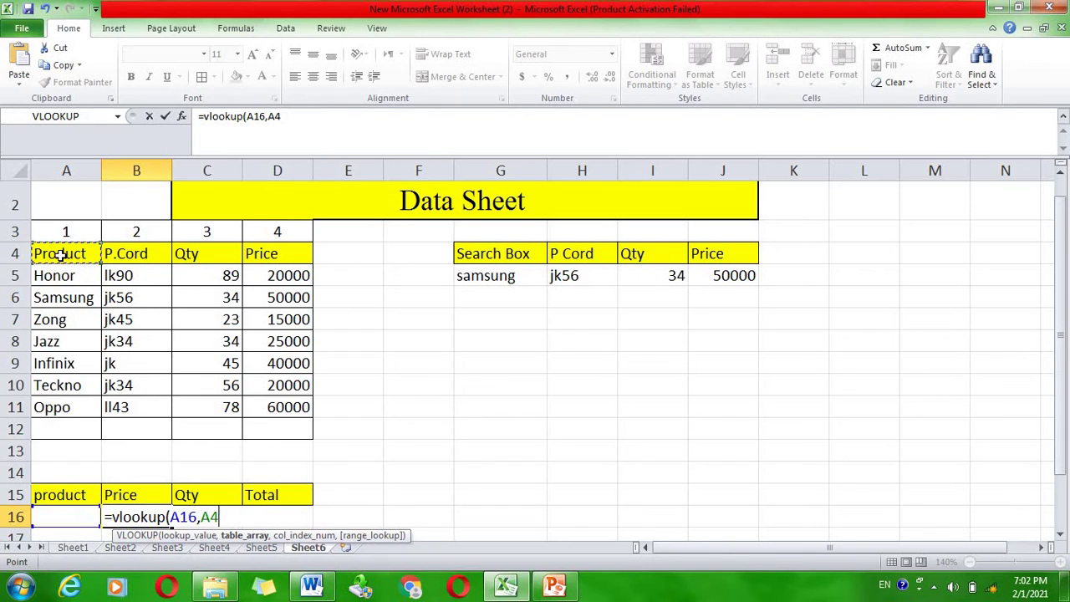
pyautogui.hotkey('shift', 'Right')
pyautogui.hotkey('shift', 'Right')
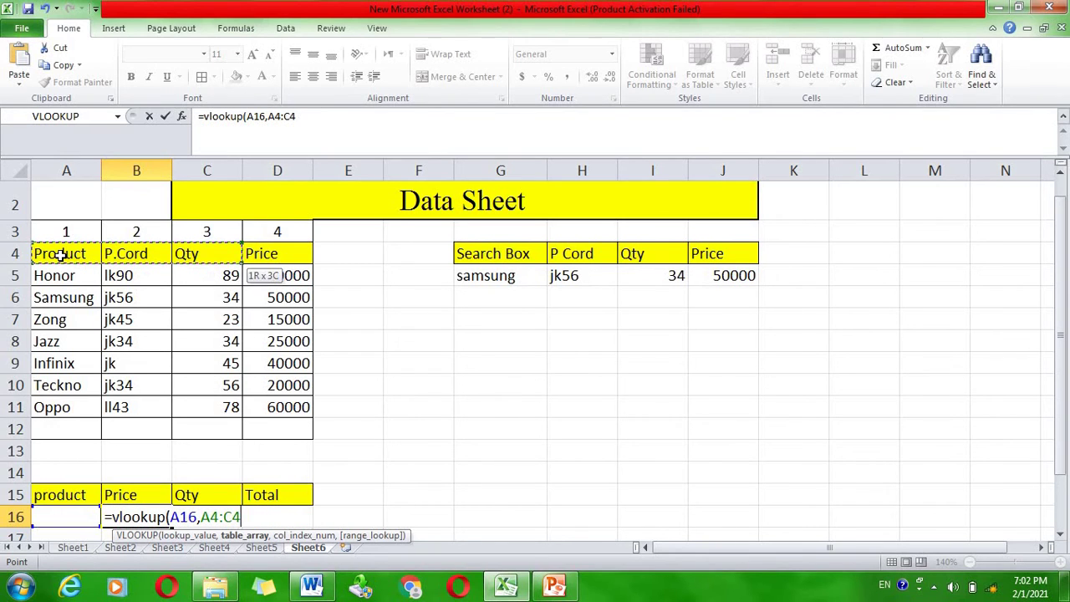
pyautogui.hotkey('shift', 'Down')
pyautogui.hotkey('shift', 'Down')
pyautogui.hotkey('shift', 'Right')
pyautogui.hotkey('shift', 'Down')
pyautogui.hotkey('shift', 'Down')
pyautogui.hotkey('shift', 'Down')
pyautogui.hotkey('shift', 'Down')
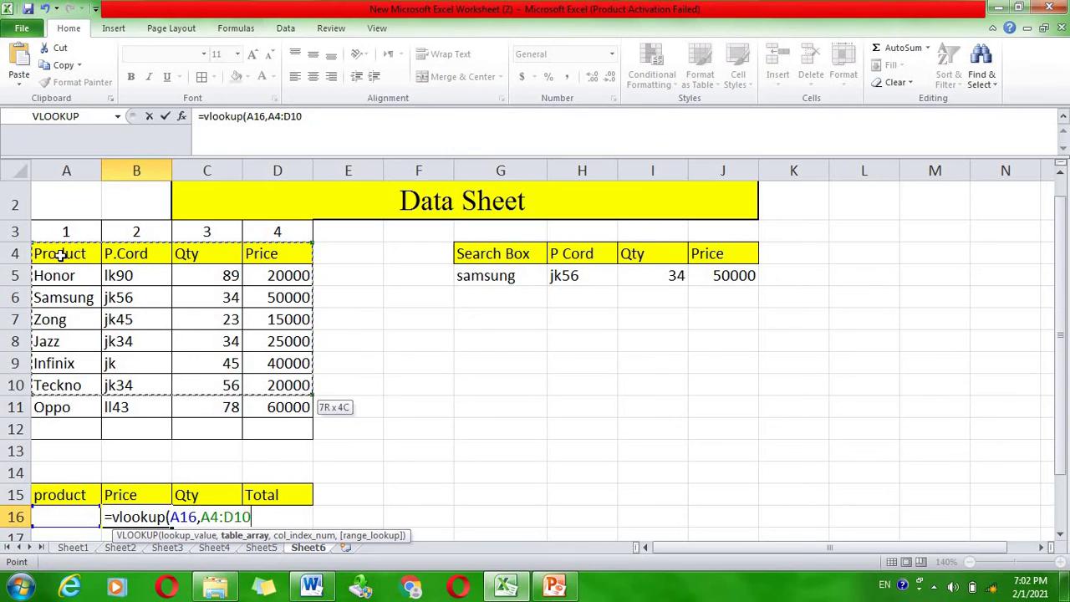
pyautogui.hotkey('shift', 'Down')
pyautogui.hotkey('shift', 'Down')
pyautogui.hotkey('shift', 'Down')
pyautogui.hotkey('shift', 'Up')
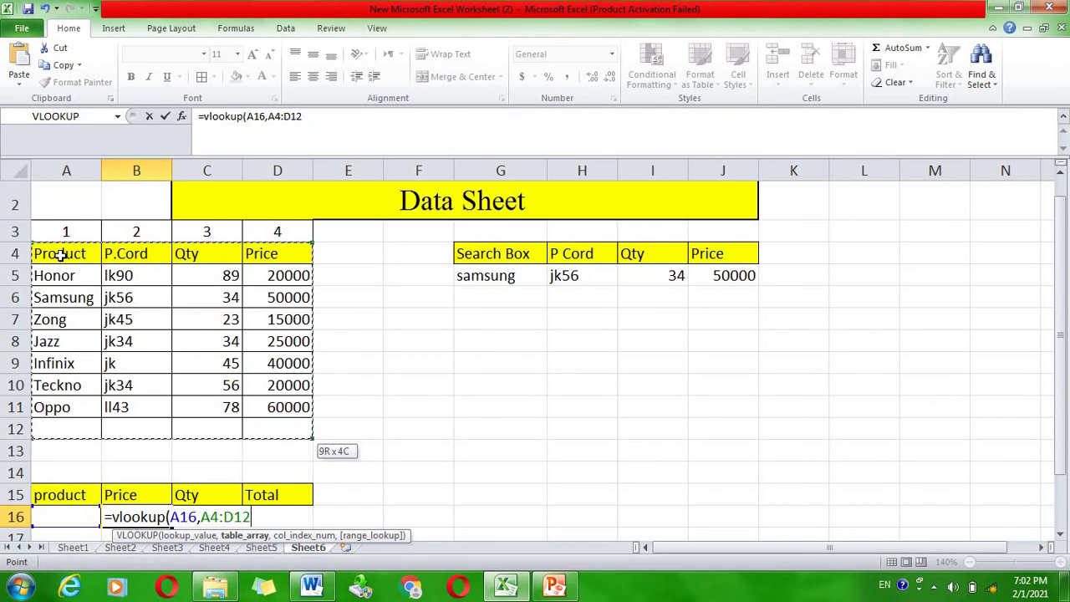
pyautogui.write(',')
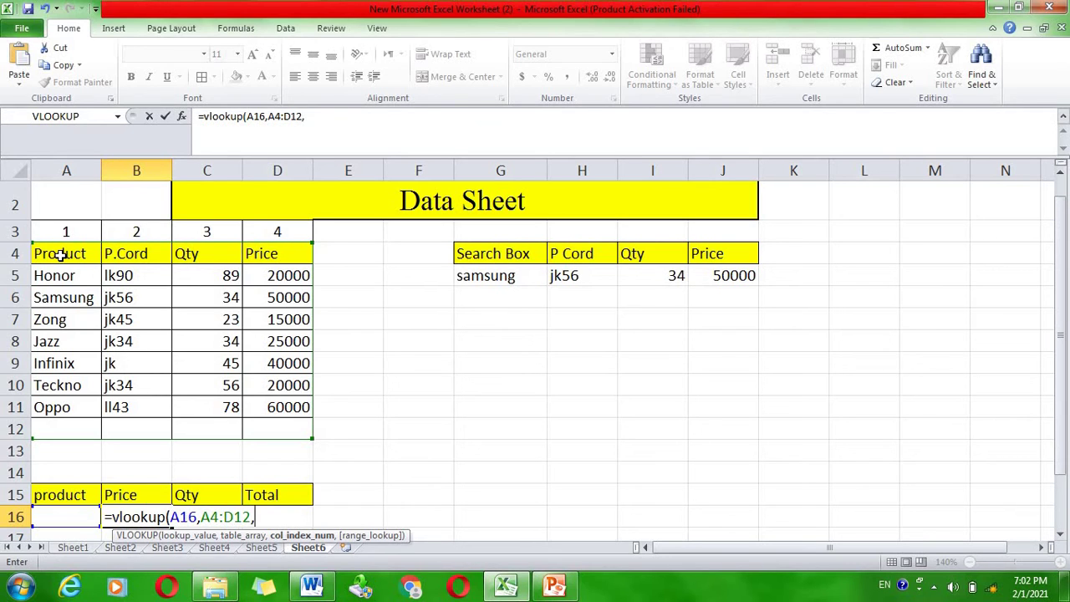
pyautogui.write('4')
pyautogui.write(',')
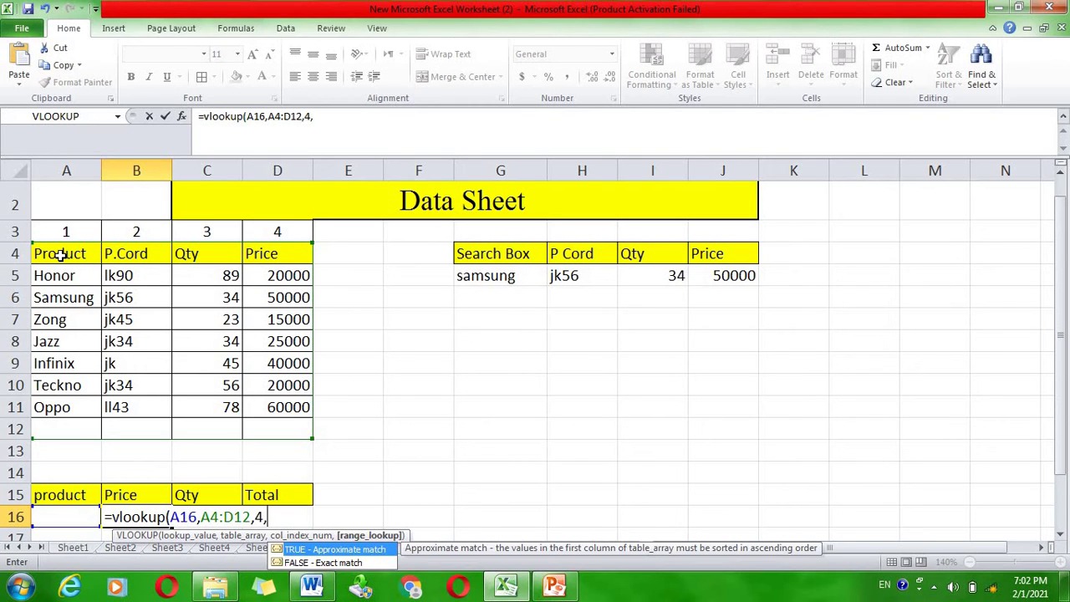
pyautogui.press('Return')
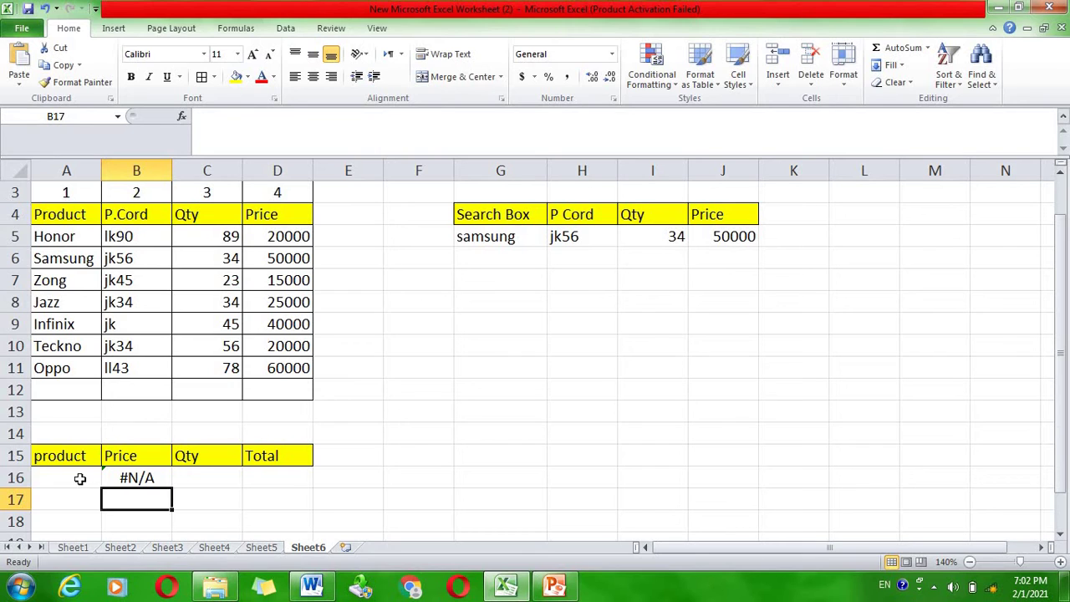
# Enter 'samsung' as the product in A16 so B16's lookup returns the price 50000
pyautogui.click(81, 478)
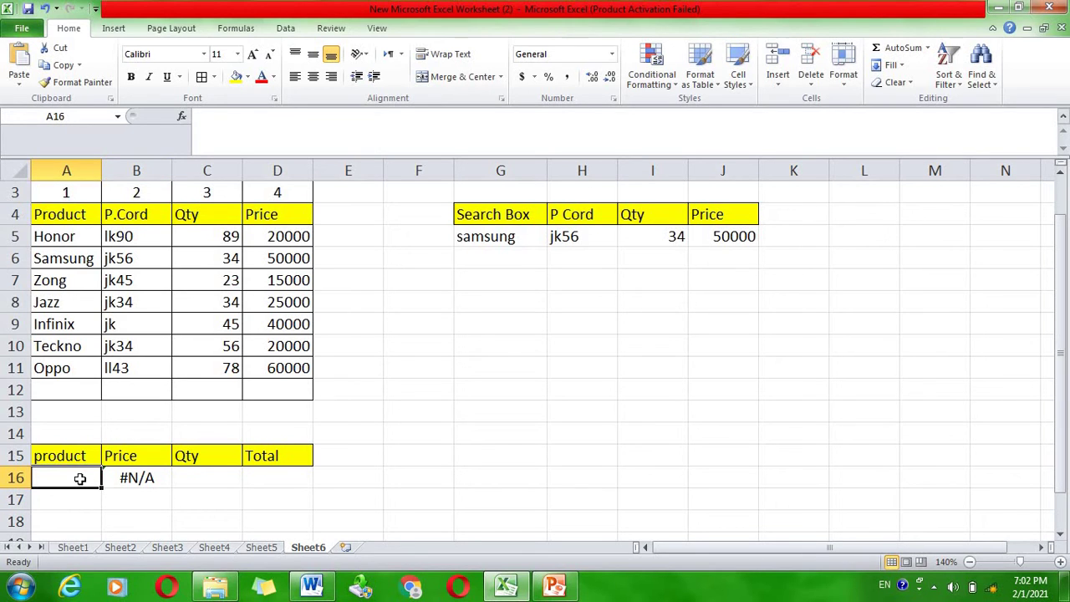
pyautogui.write('sams')
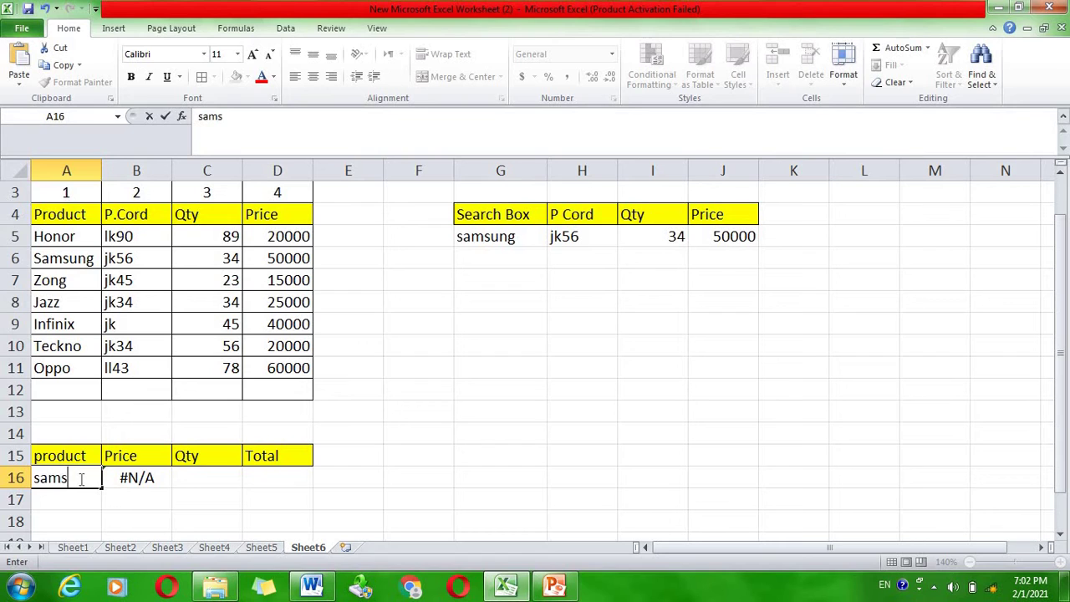
pyautogui.write('ung')
pyautogui.press('Return')
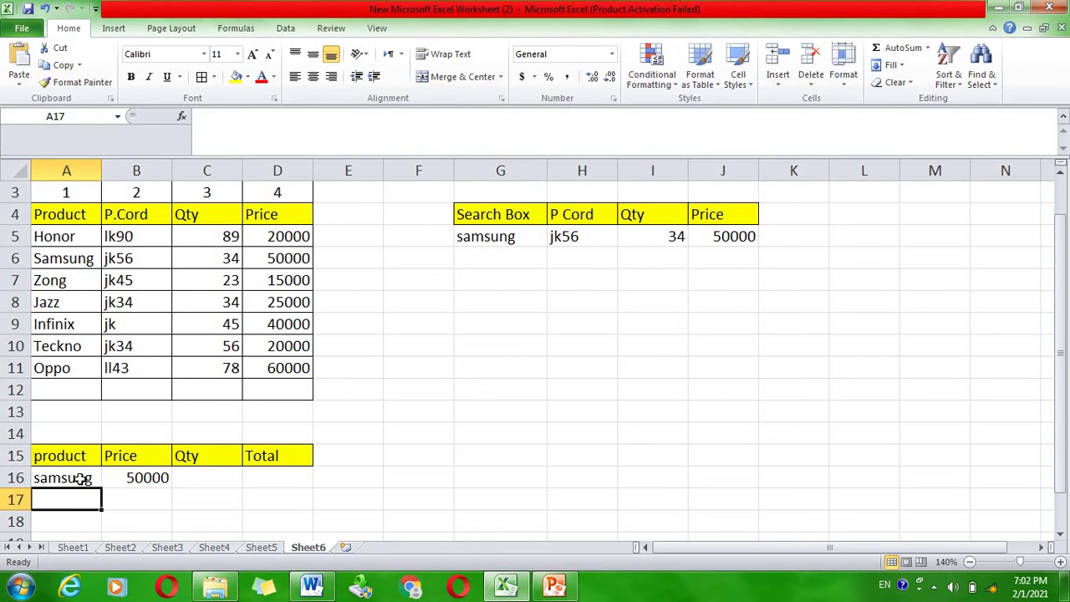
pyautogui.click(215, 476)
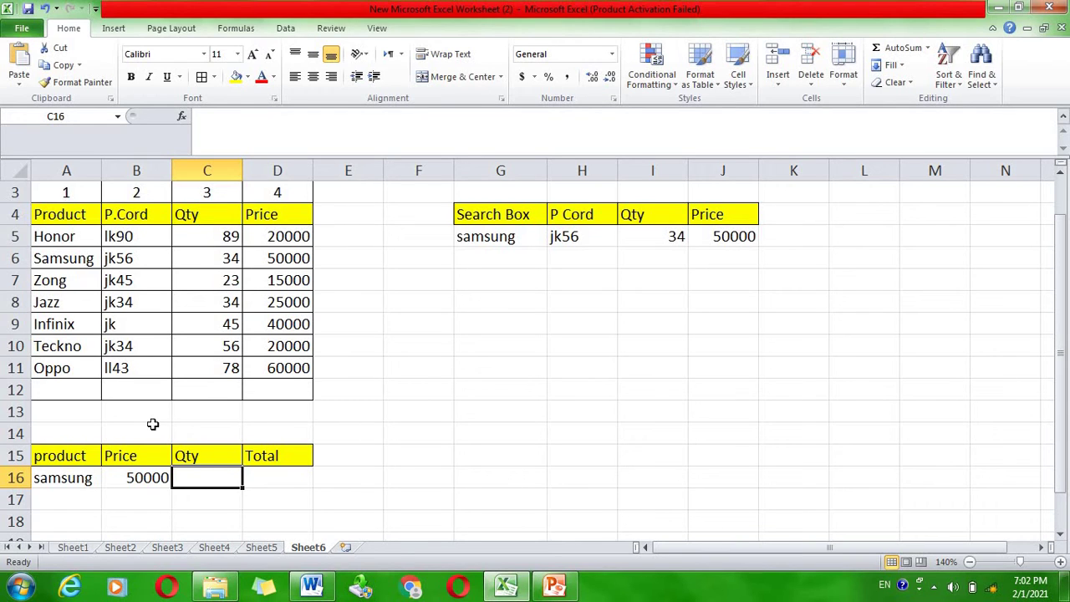
# Type the title 'Billing' in cell A14
pyautogui.click(117, 432)
pyautogui.click(91, 432)
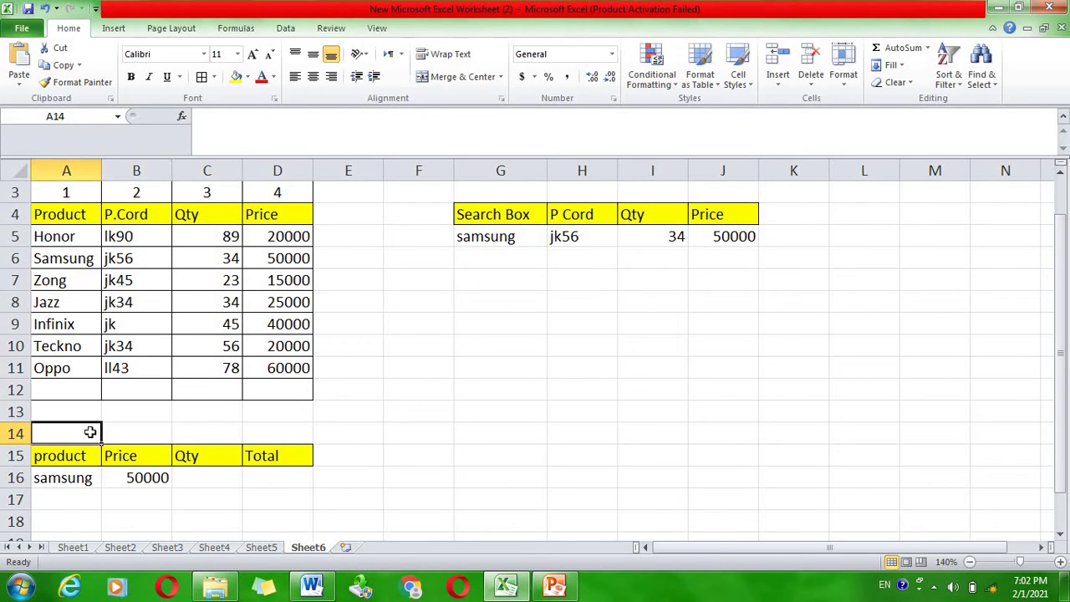
pyautogui.write('Bi')
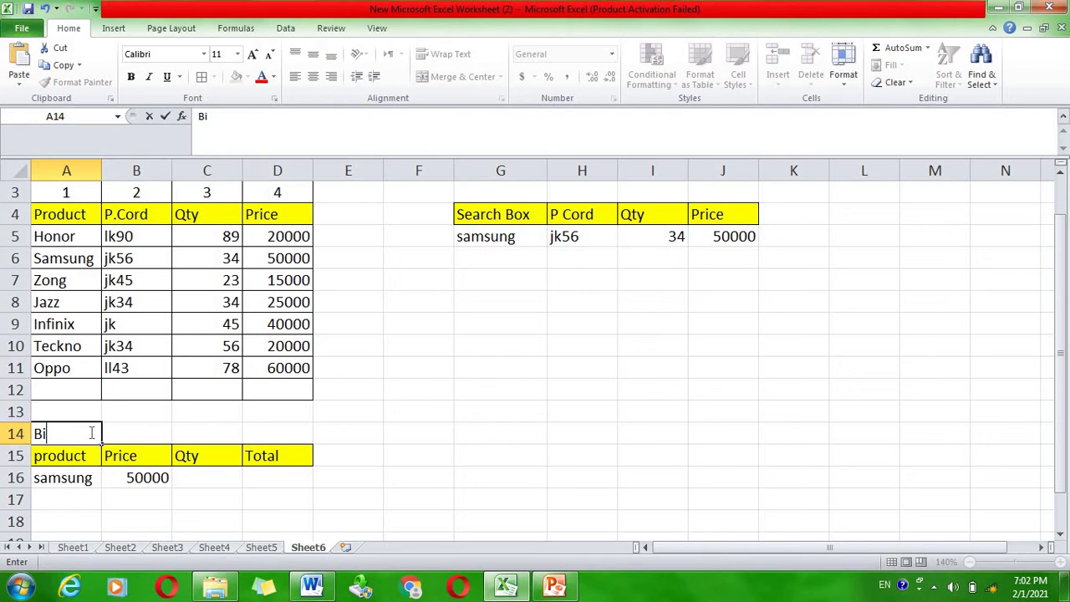
pyautogui.write('lling')
pyautogui.press('Return')
# Merge and centre Billing across A14:D14 in Times New Roman
pyautogui.click(75, 429)
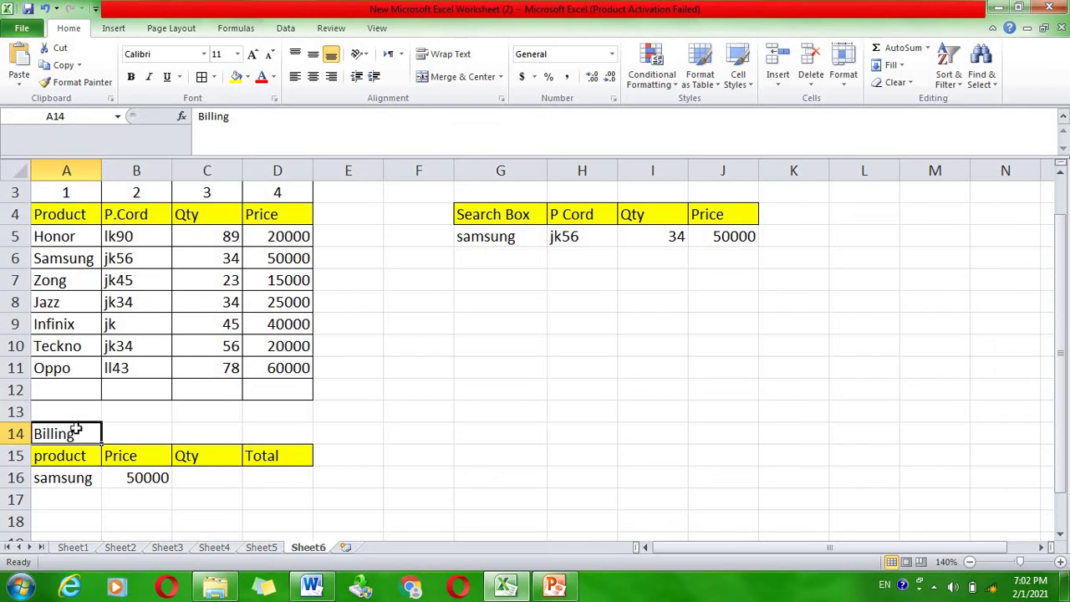
pyautogui.hotkey('shift', 'Right')
pyautogui.hotkey('shift', 'Right')
pyautogui.hotkey('shift', 'Right')
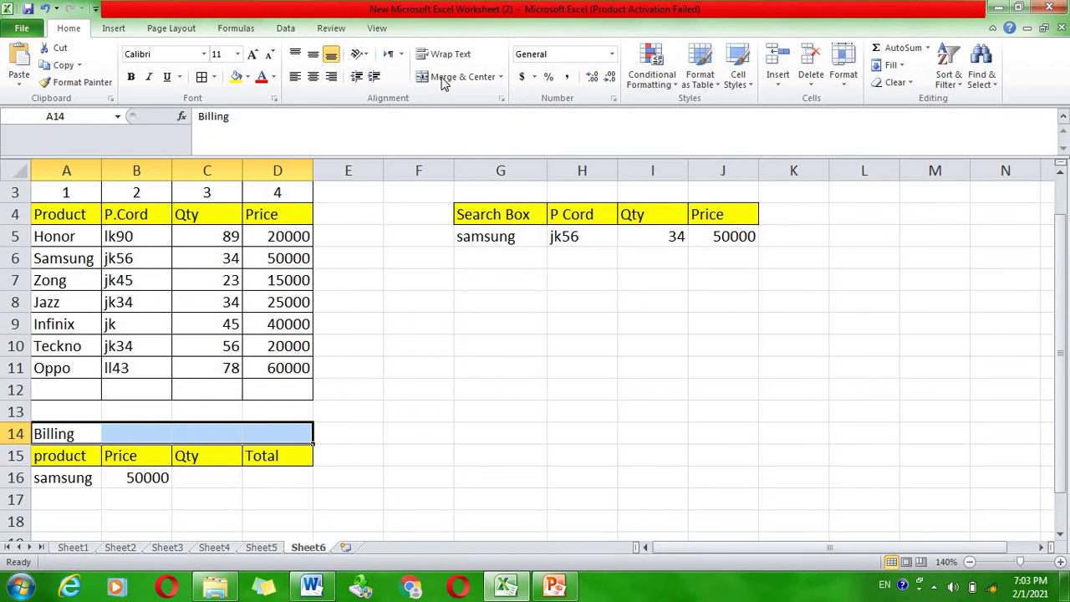
pyautogui.click(443, 79)
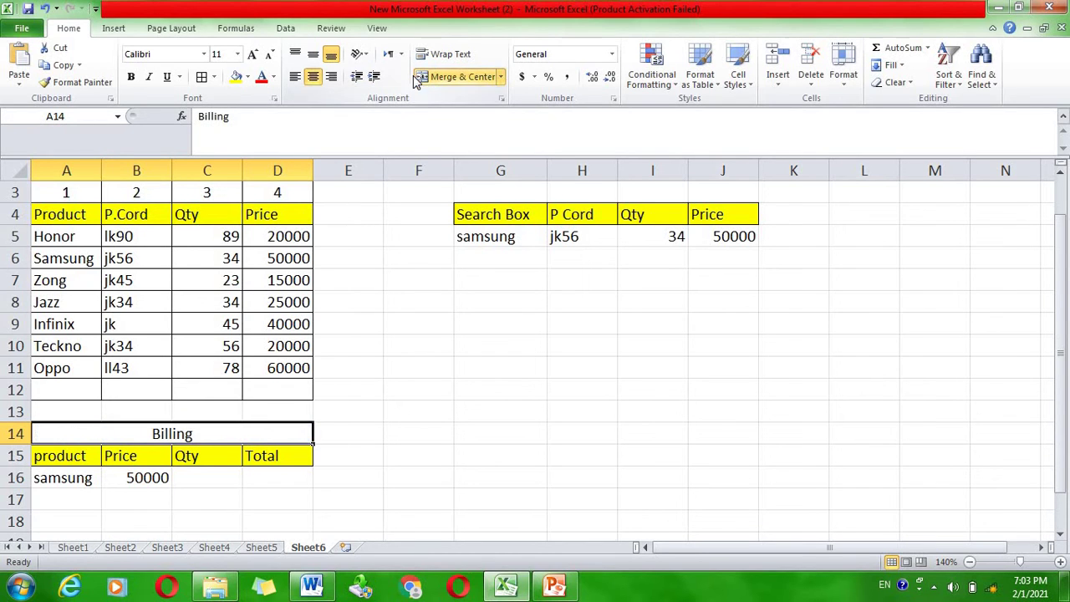
pyautogui.click(167, 56)
pyautogui.write('Times New Roman')
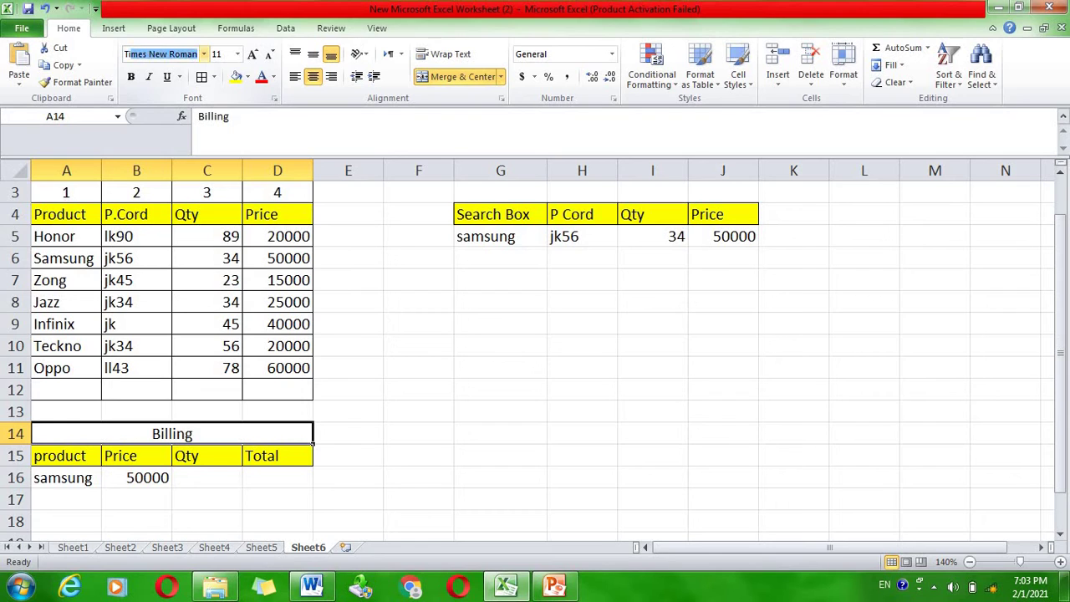
pyautogui.press('Return')
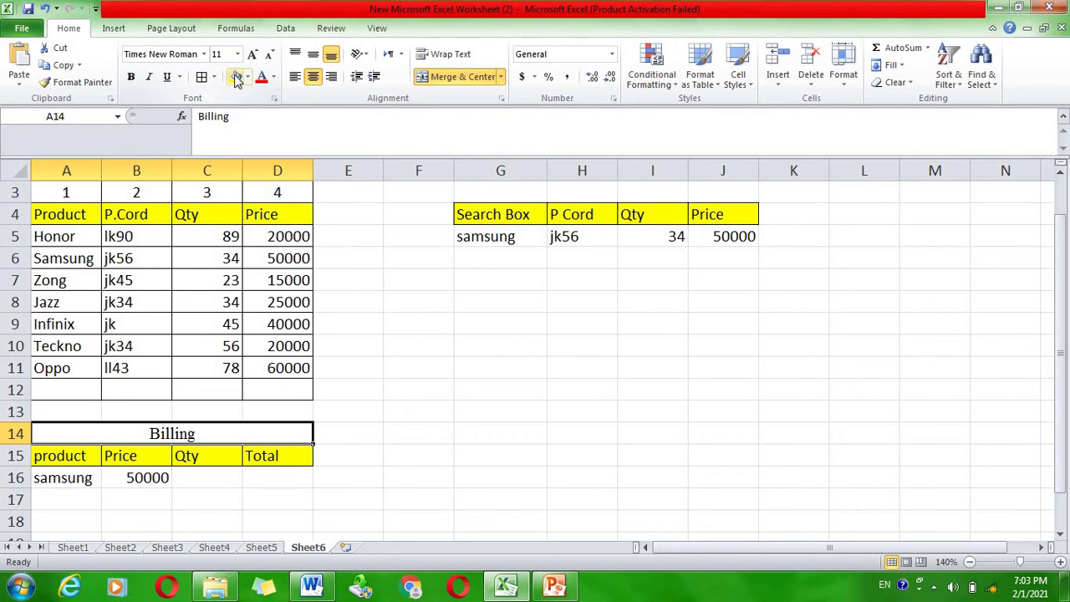
# Give the Billing title a yellow fill and a thick box border
pyautogui.click(237, 77)
pyautogui.click(215, 77)
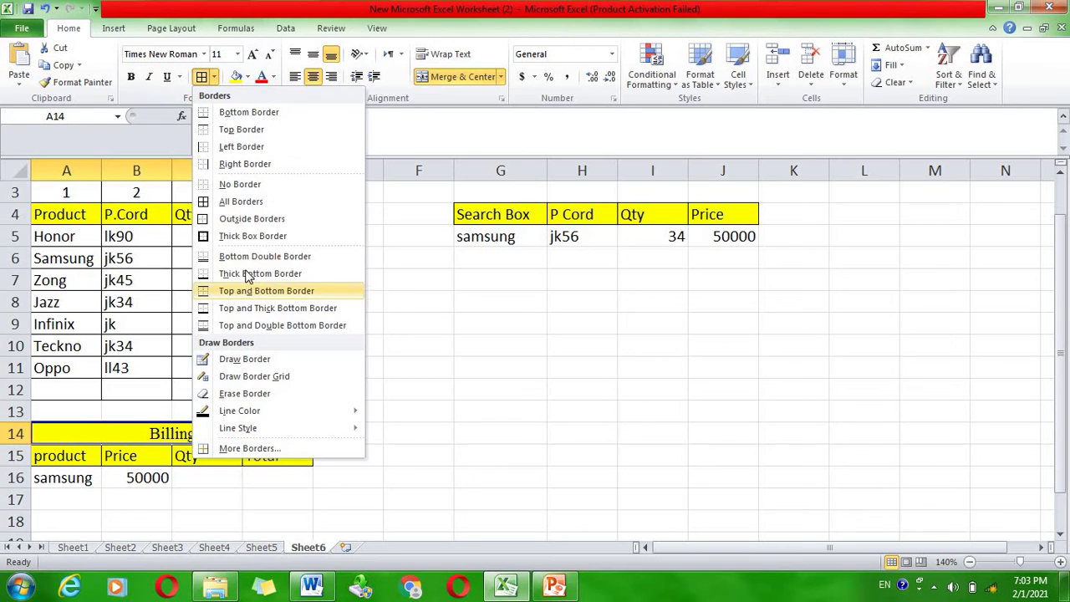
pyautogui.click(253, 237)
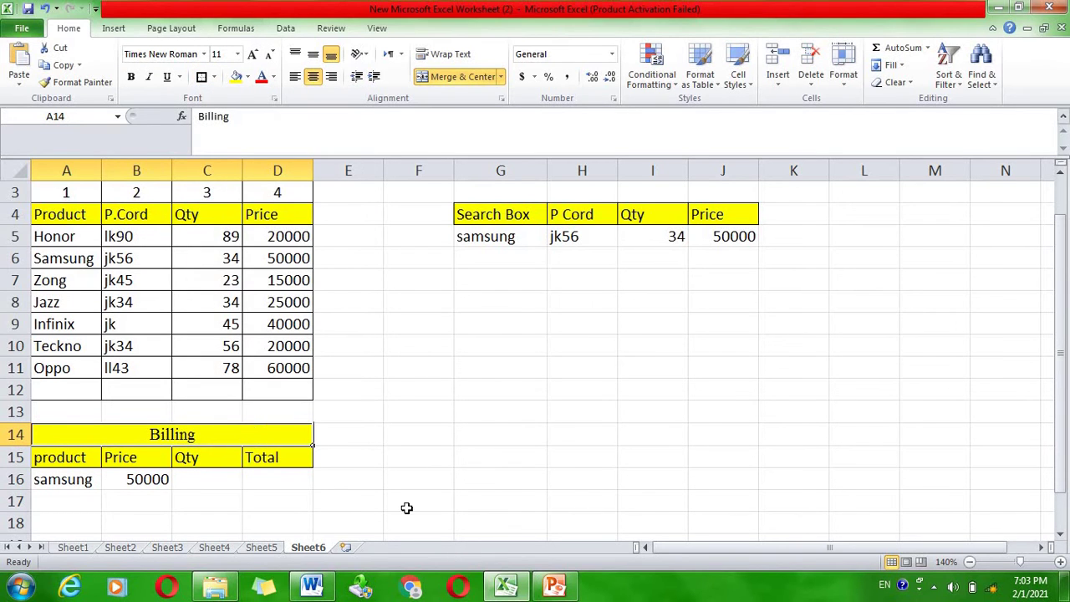
pyautogui.click(368, 500)
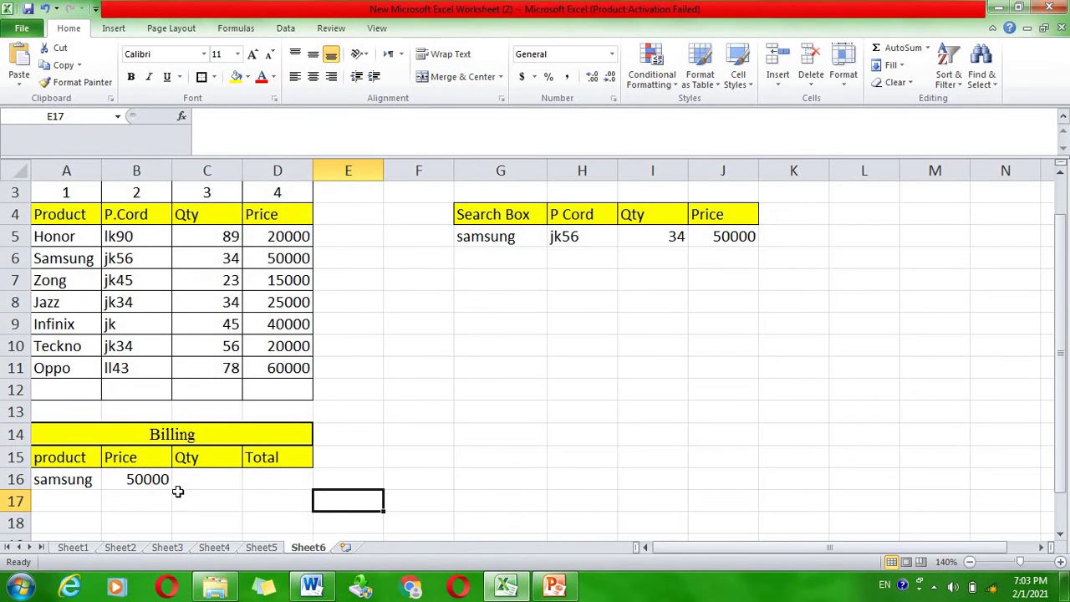
# Enter quantity 4 in C16 and the Total formula =C16*B16 in D16
pyautogui.click(190, 484)
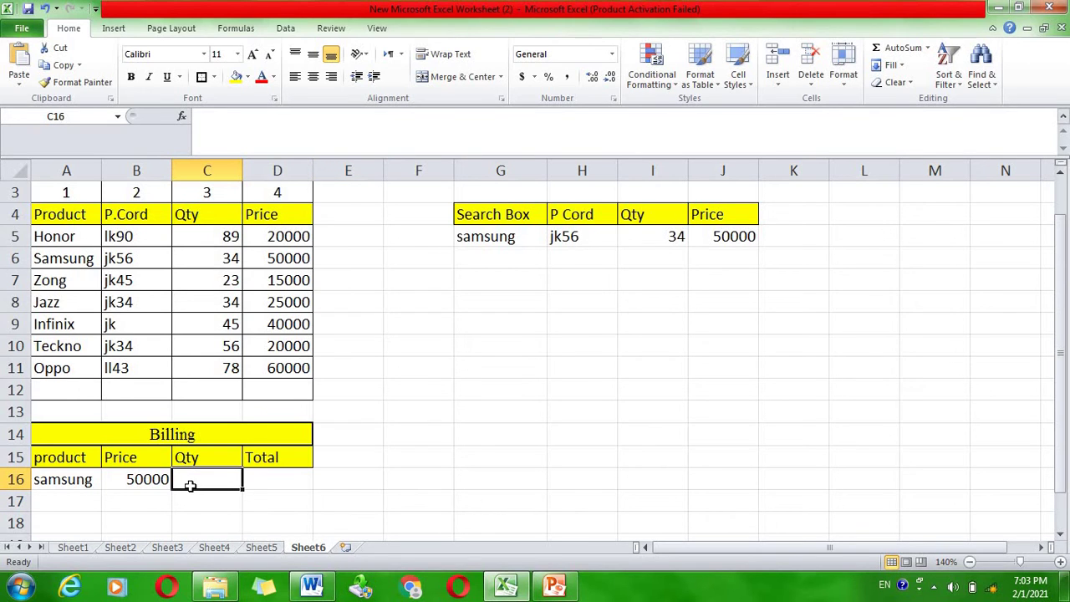
pyautogui.write('4')
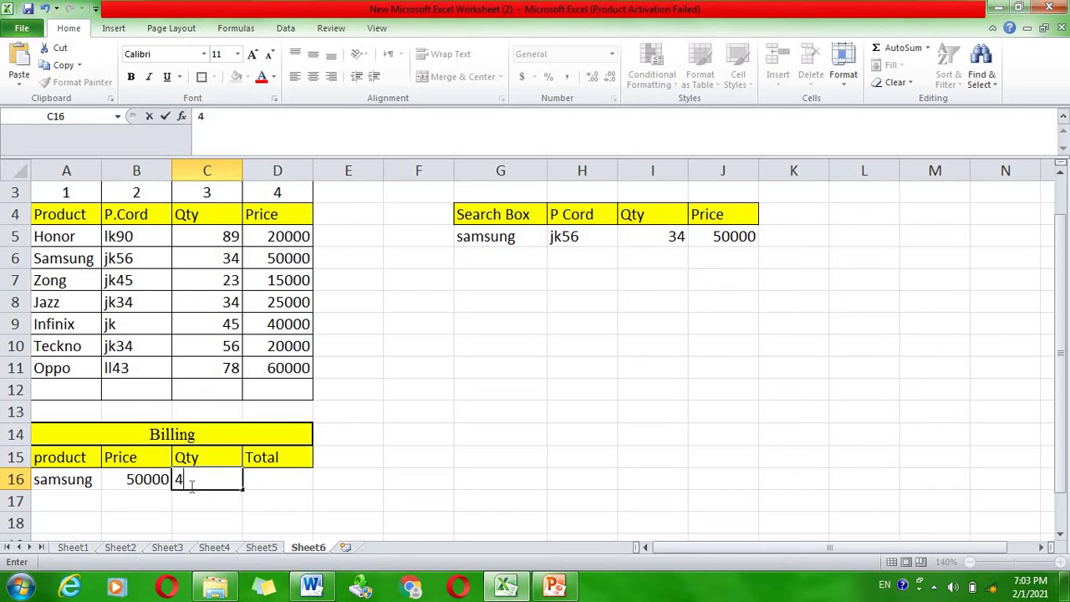
pyautogui.click(292, 477)
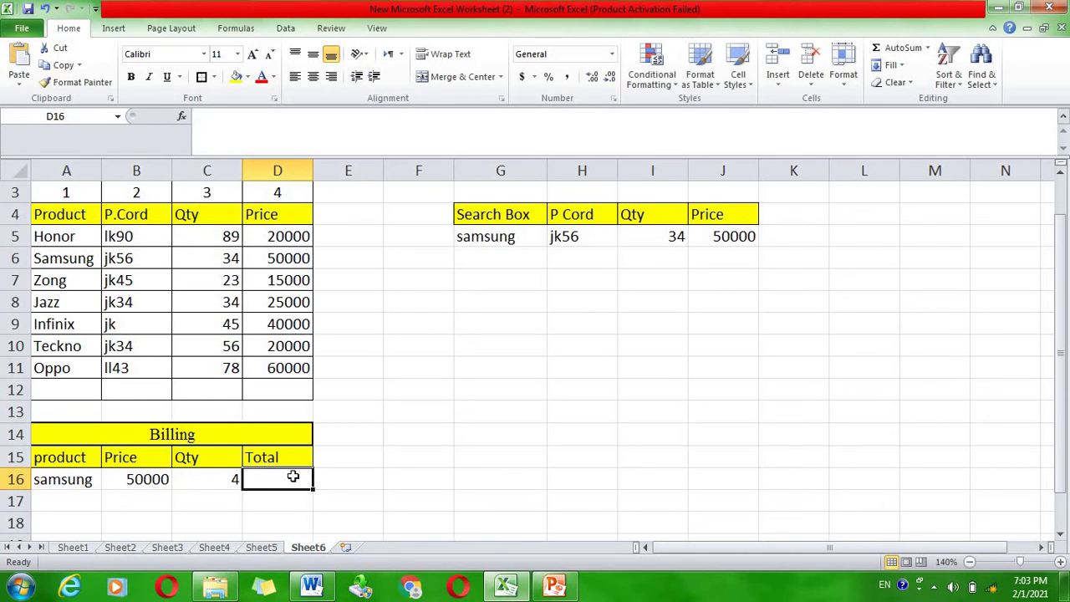
pyautogui.write('=')
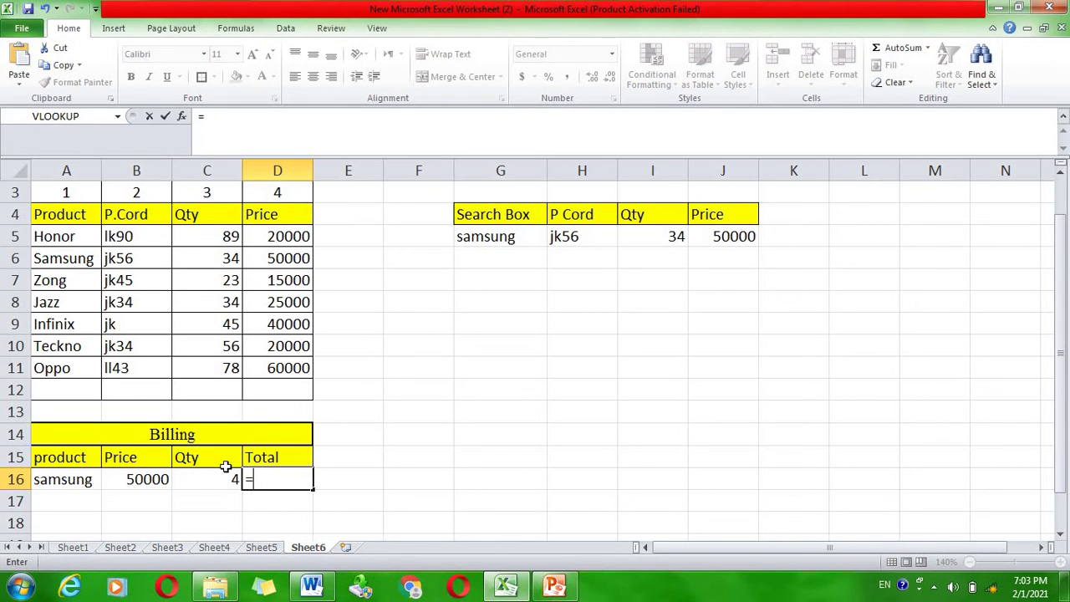
pyautogui.click(212, 479)
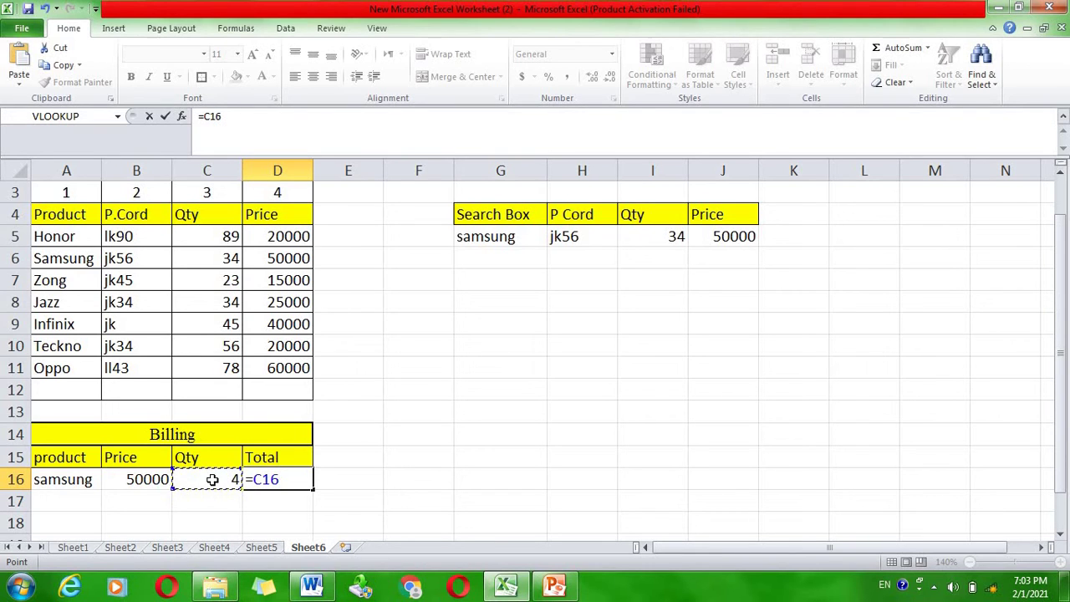
pyautogui.write('*')
pyautogui.click(151, 483)
pyautogui.press('Return')
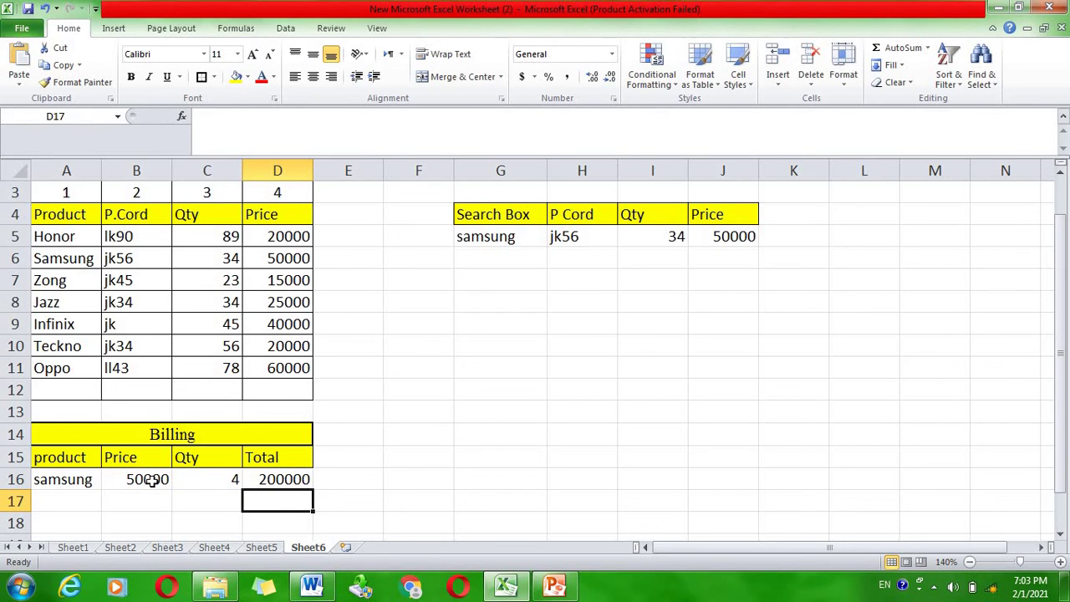
# Change the samsung quantity in C16 to 3 so the Total becomes 150000
pyautogui.click(208, 484)
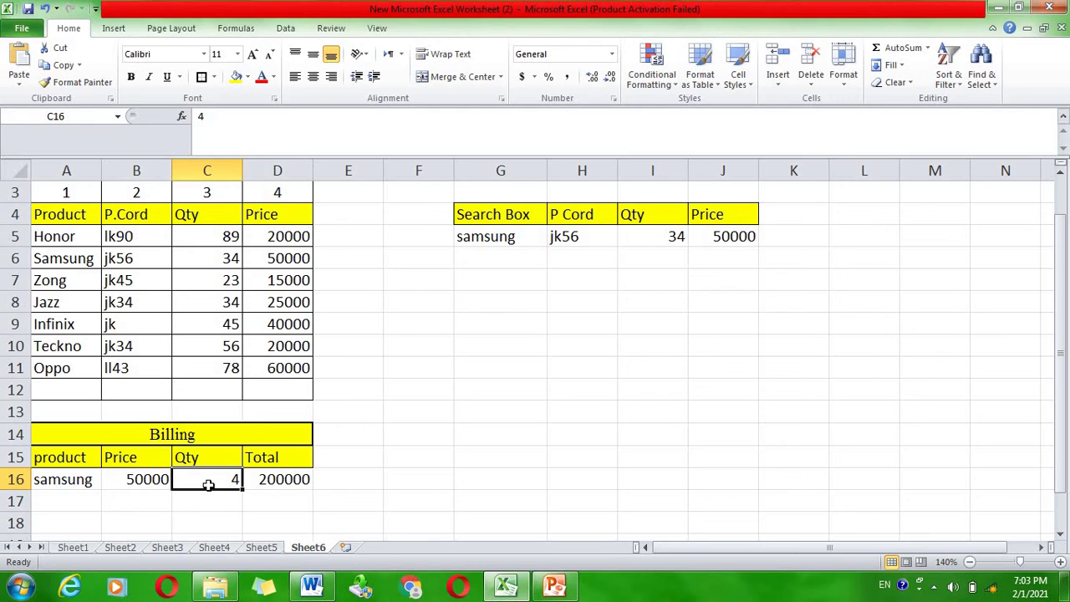
pyautogui.write('3')
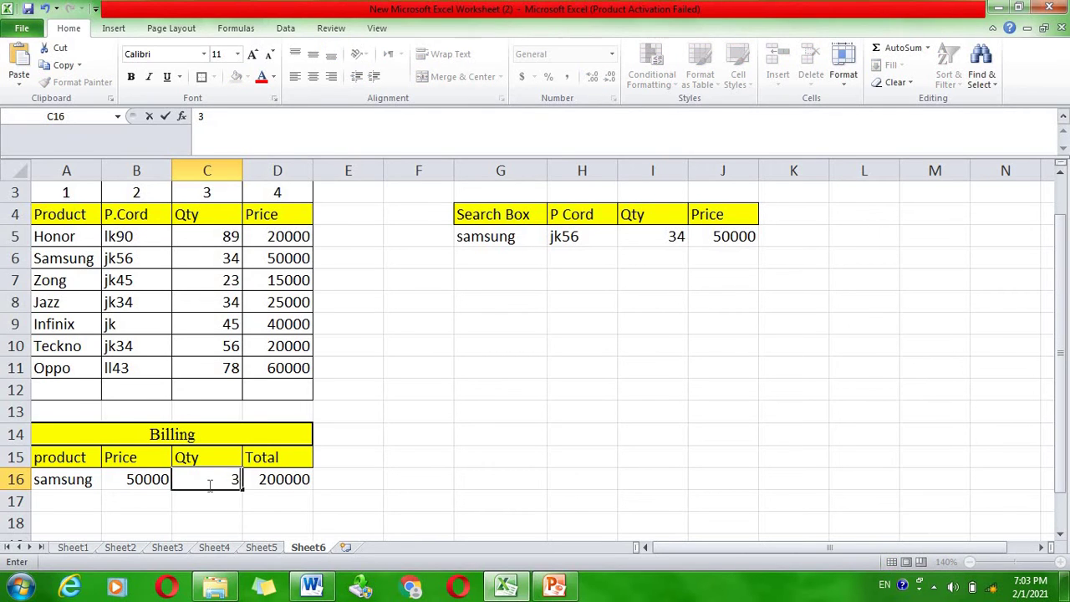
pyautogui.press('Return')
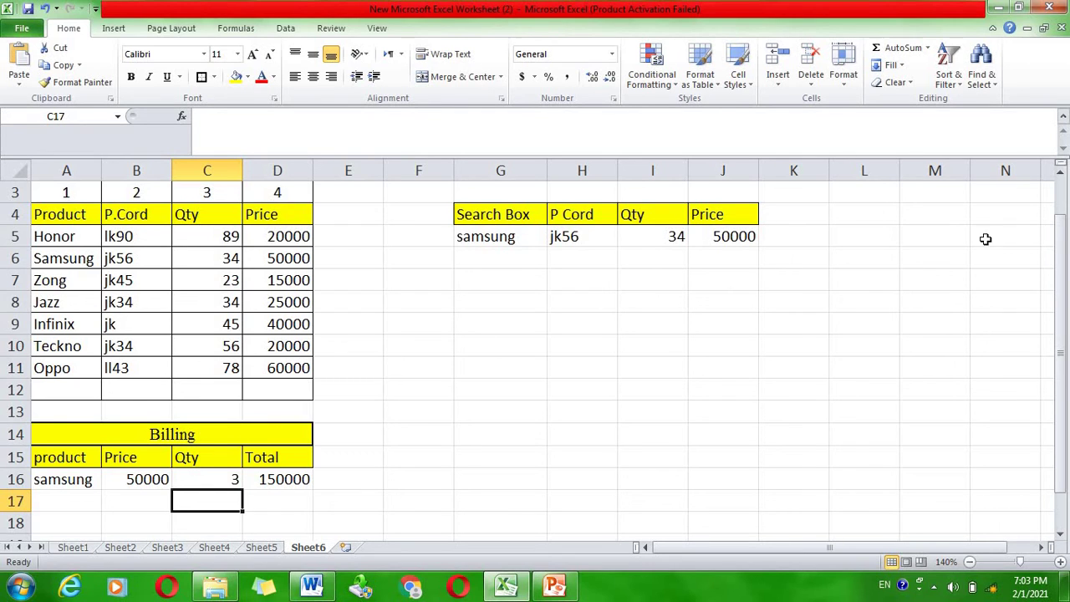
# Type the label 'Discount Billing' in cell A18, correcting the typos
pyautogui.doubleClick(1060, 534)
pyautogui.tripleClick(1061, 536)
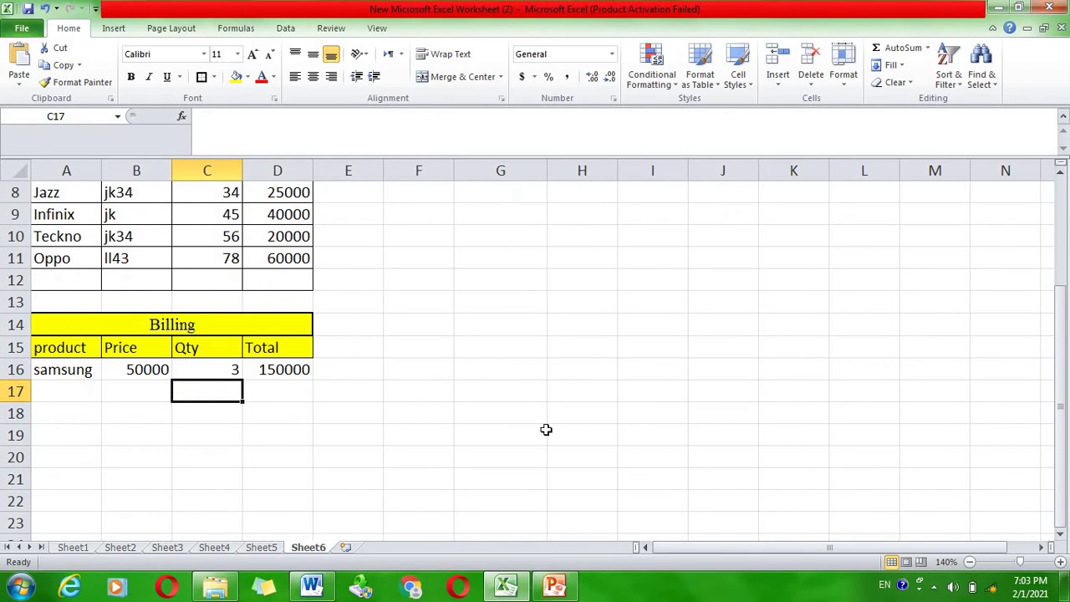
pyautogui.click(56, 439)
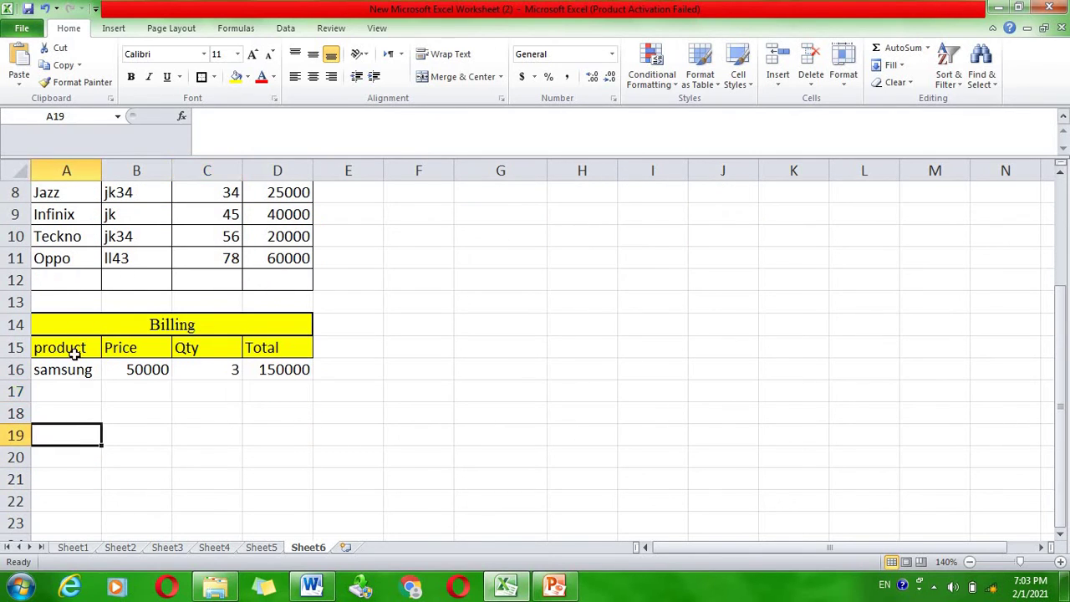
pyautogui.doubleClick(81, 414)
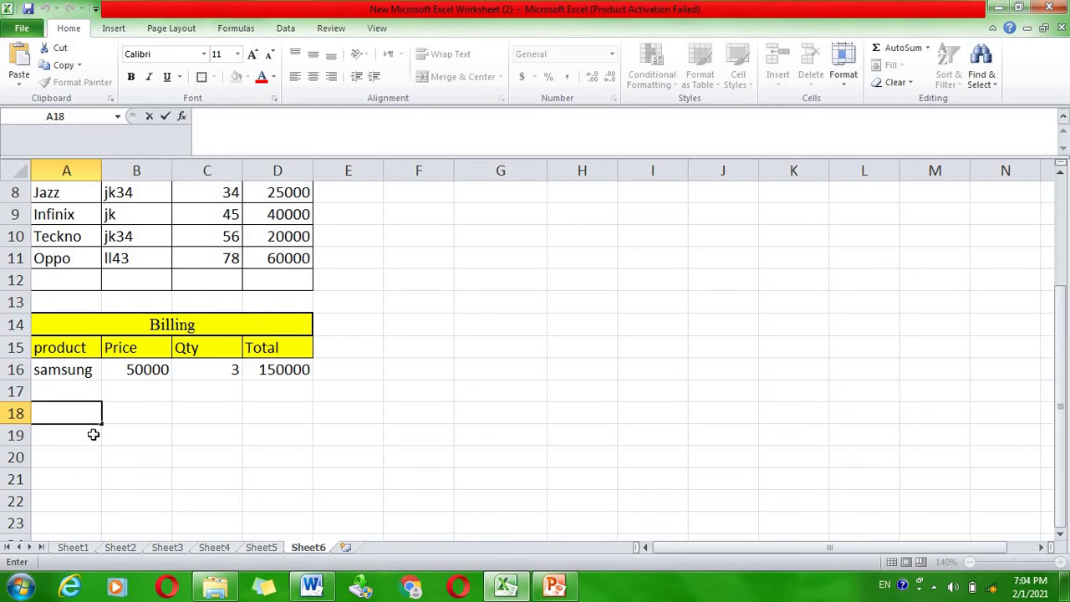
pyautogui.write('D')
pyautogui.write('i')
pyautogui.press('BackSpace')
pyautogui.write('es')
pyautogui.write('c')
pyautogui.press('BackSpace')
pyautogui.press('BackSpace')
pyautogui.press('BackSpace')
pyautogui.write('i')
pyautogui.write('sco')
pyautogui.write('unt ')
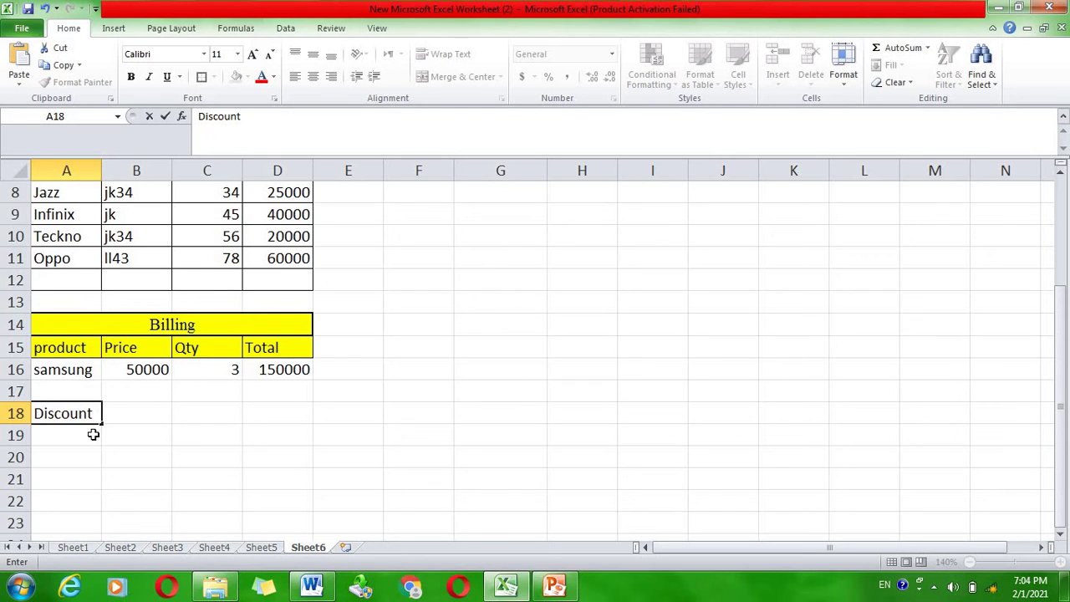
pyautogui.write('Billin')
pyautogui.write('g')
pyautogui.press('Return')
# Merge and centre Discount Billing across A18:D18 in Times New Roman with yellow fill
pyautogui.click(77, 408)
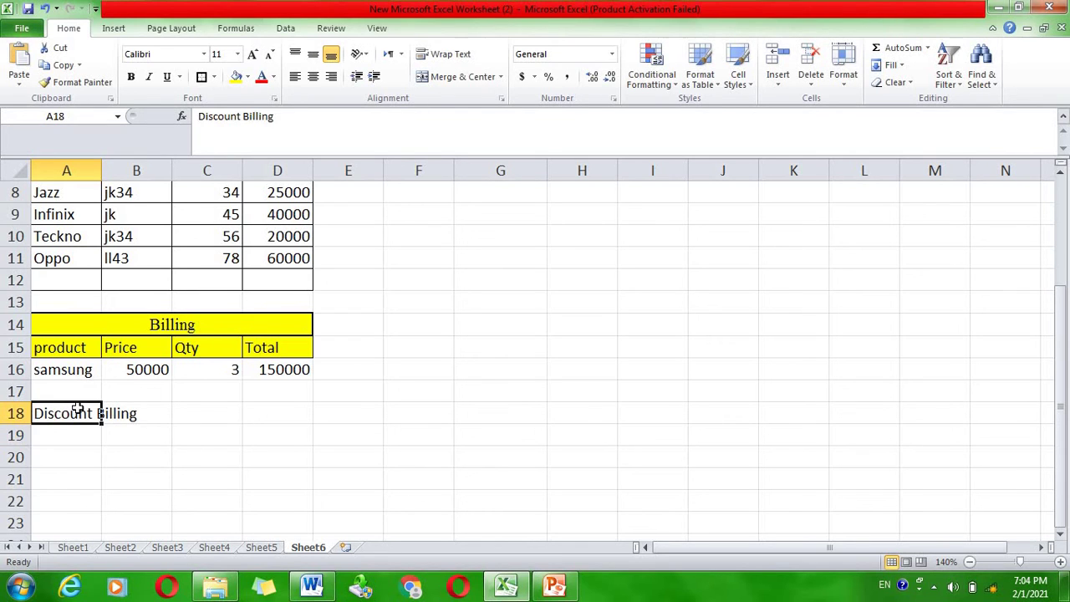
pyautogui.hotkey('shift', 'Right')
pyautogui.hotkey('shift', 'Right')
pyautogui.hotkey('shift', 'Right')
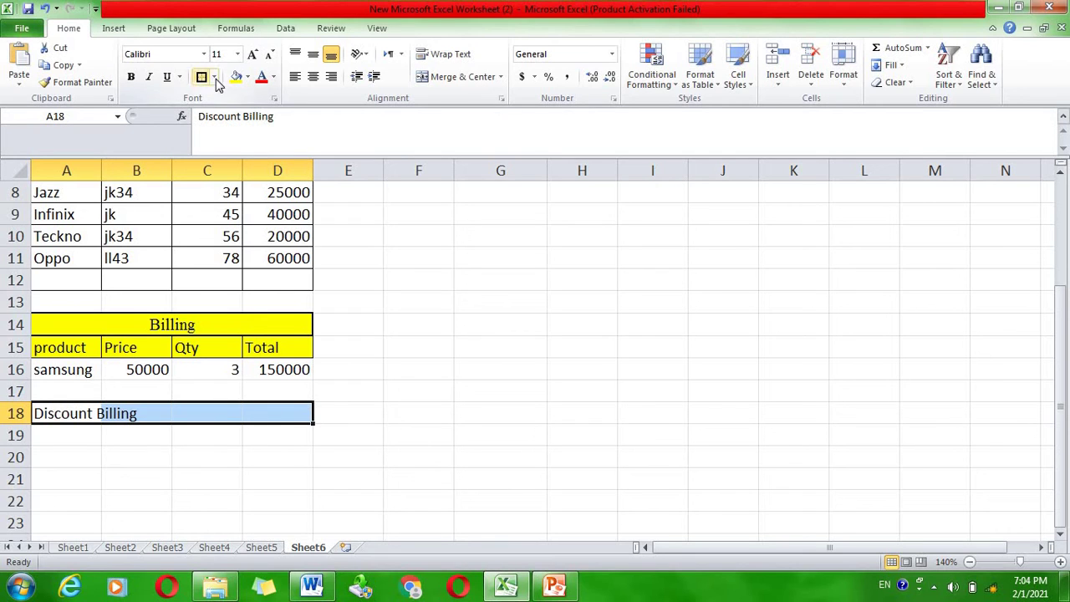
pyautogui.click(424, 79)
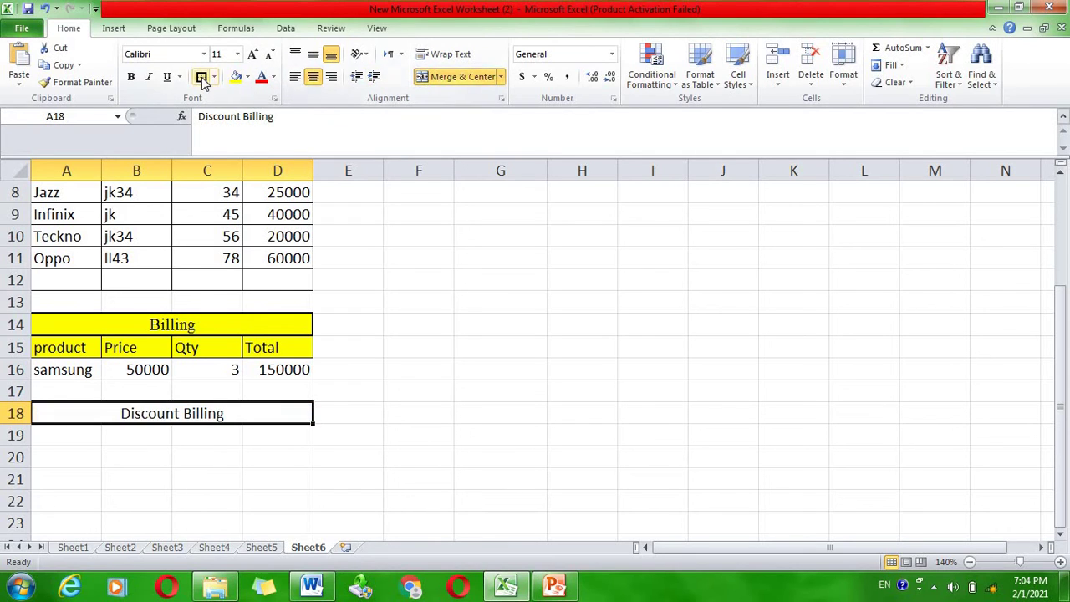
pyautogui.click(173, 54)
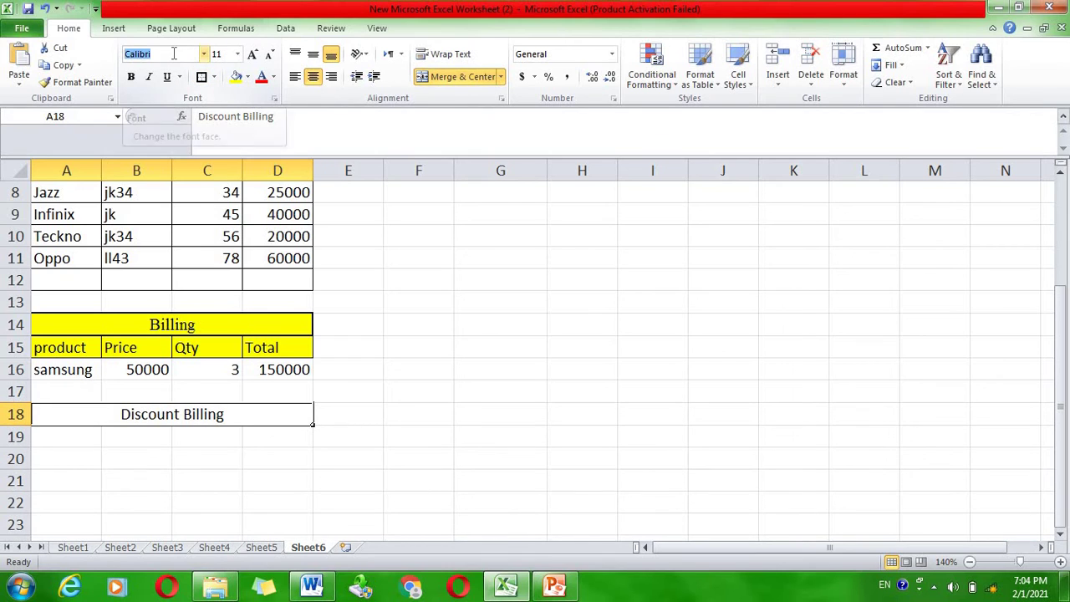
pyautogui.write('Times New Roman')
pyautogui.press('Return')
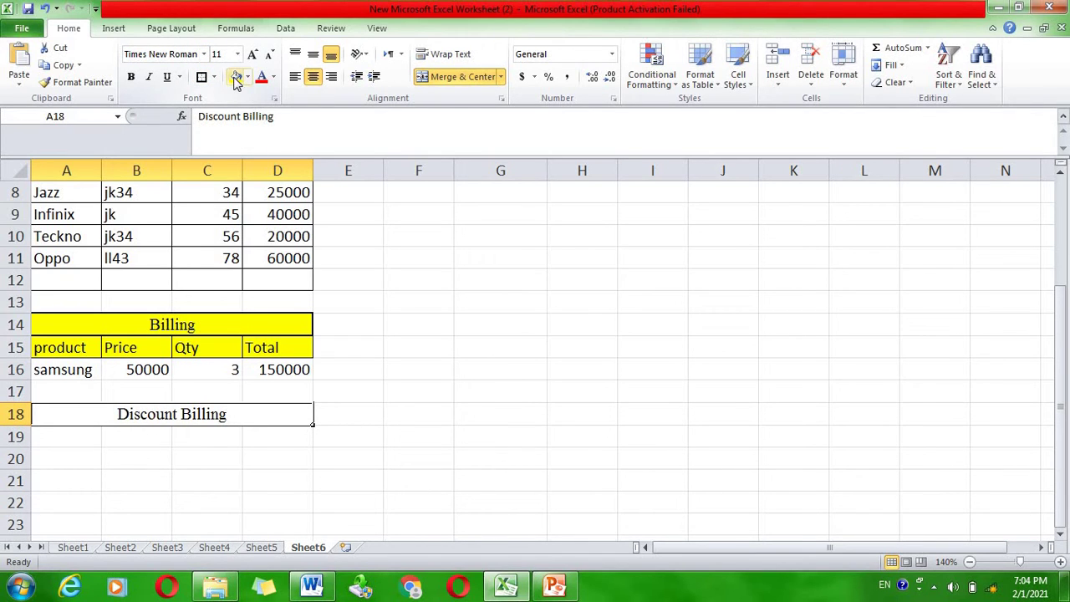
pyautogui.click(236, 78)
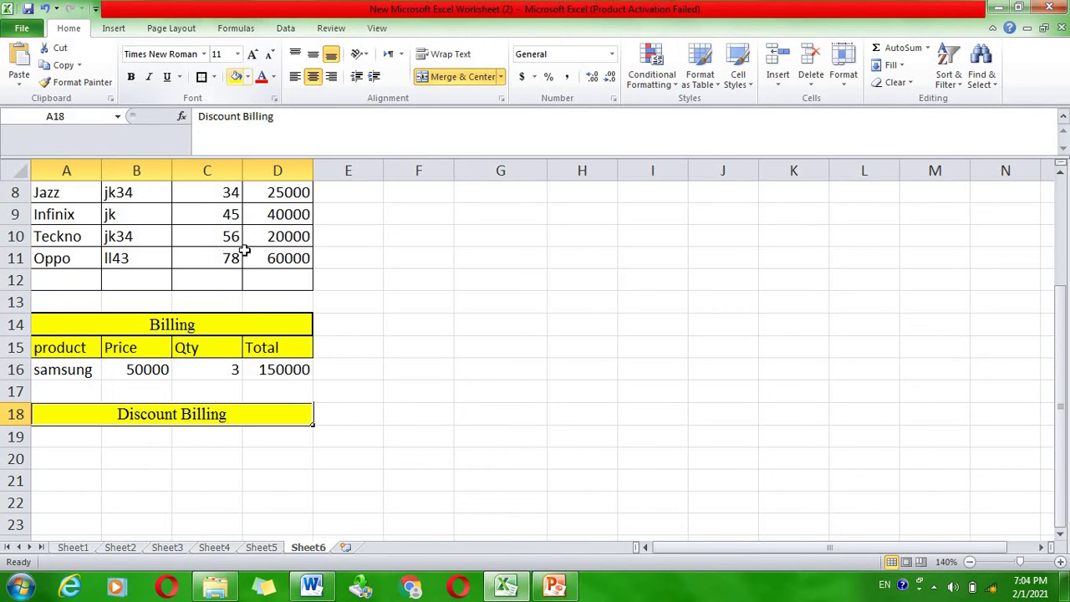
pyautogui.click(76, 445)
# Copy the Billing header row A15:D15 into row 19
pyautogui.click(76, 352)
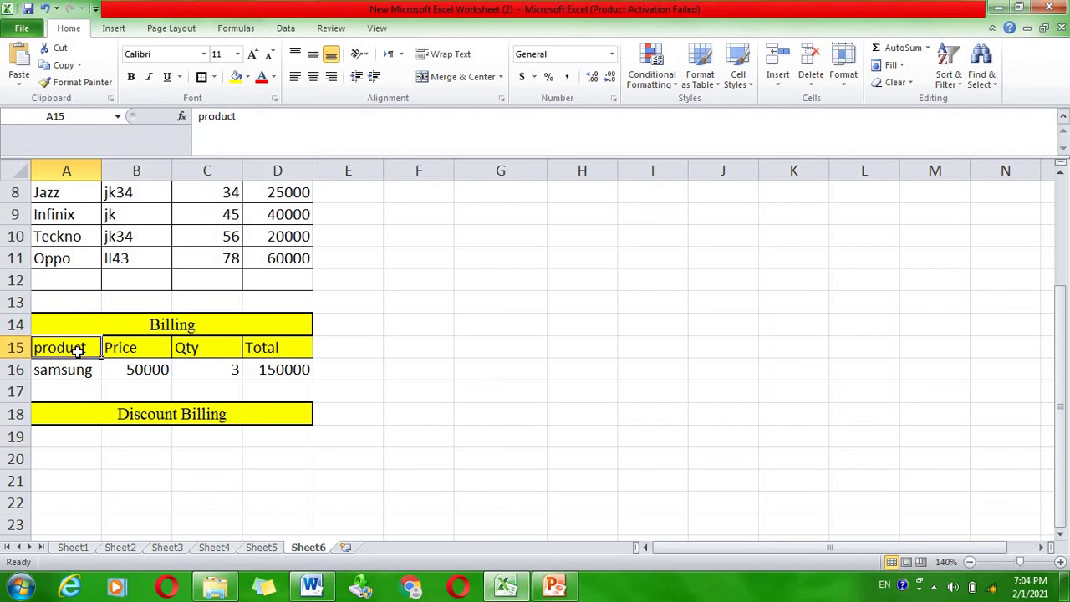
pyautogui.hotkey('shift', 'Right')
pyautogui.hotkey('shift', 'Right')
pyautogui.hotkey('shift', 'Right')
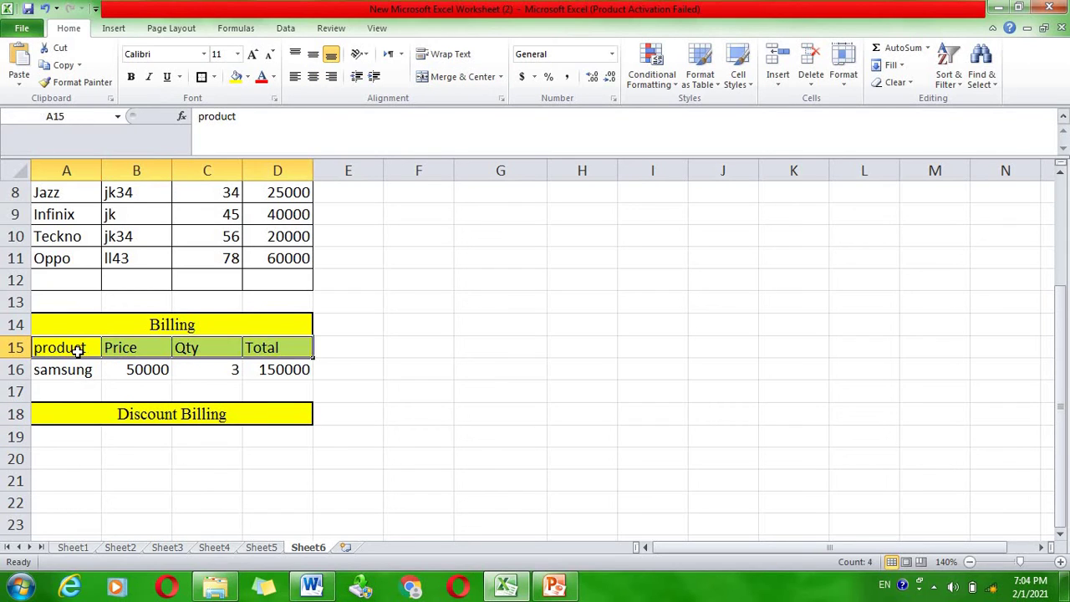
pyautogui.hotkey('ctrl', 'c')
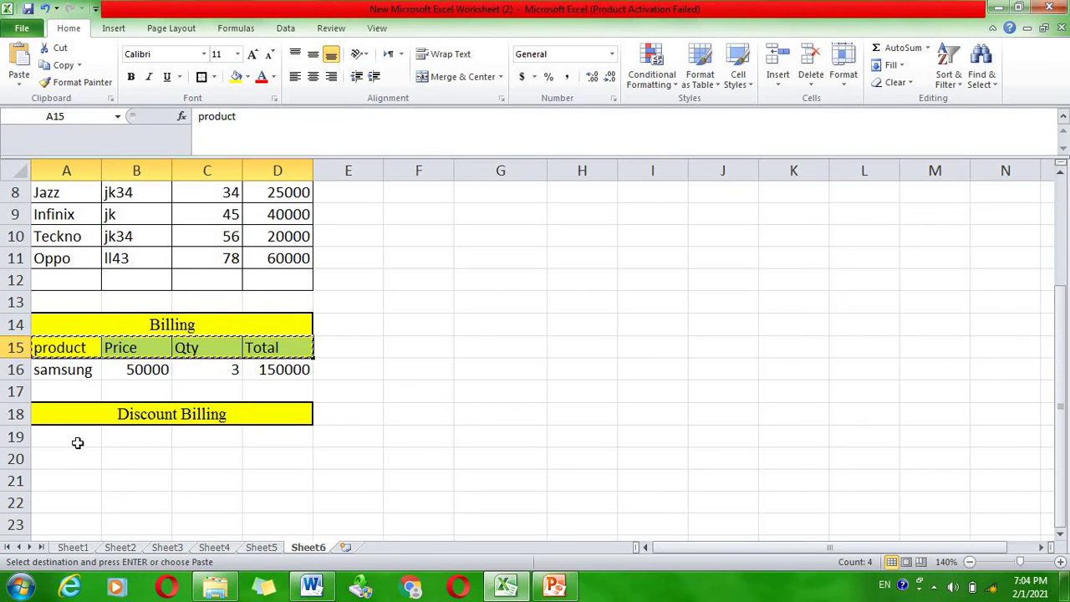
pyautogui.click(77, 442)
pyautogui.hotkey('ctrl', 'v')
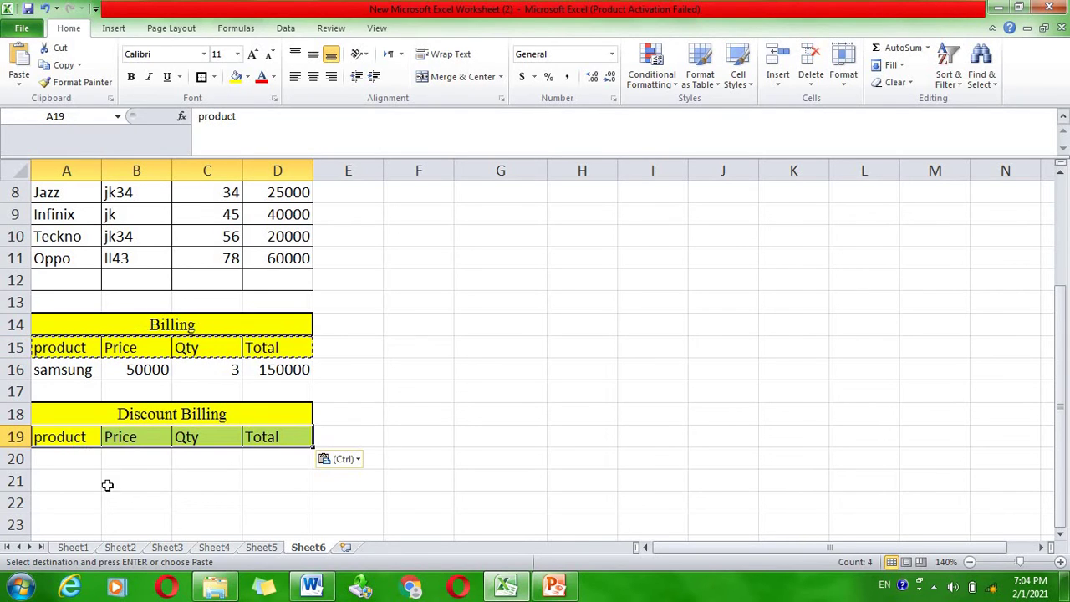
pyautogui.click(109, 498)
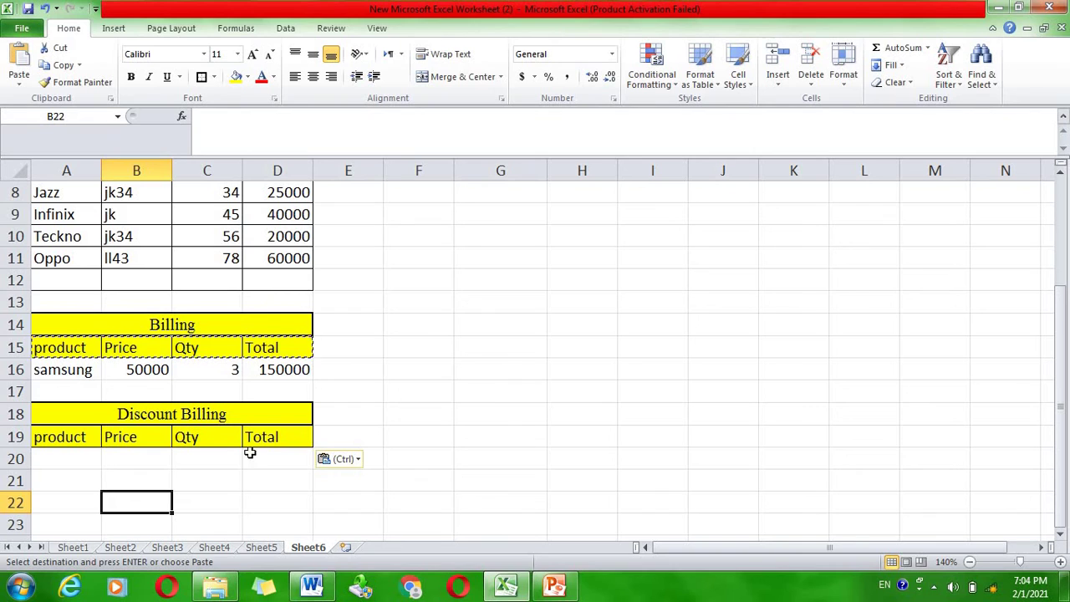
# Rename the D19 heading from Total to Gross Total
pyautogui.click(271, 436)
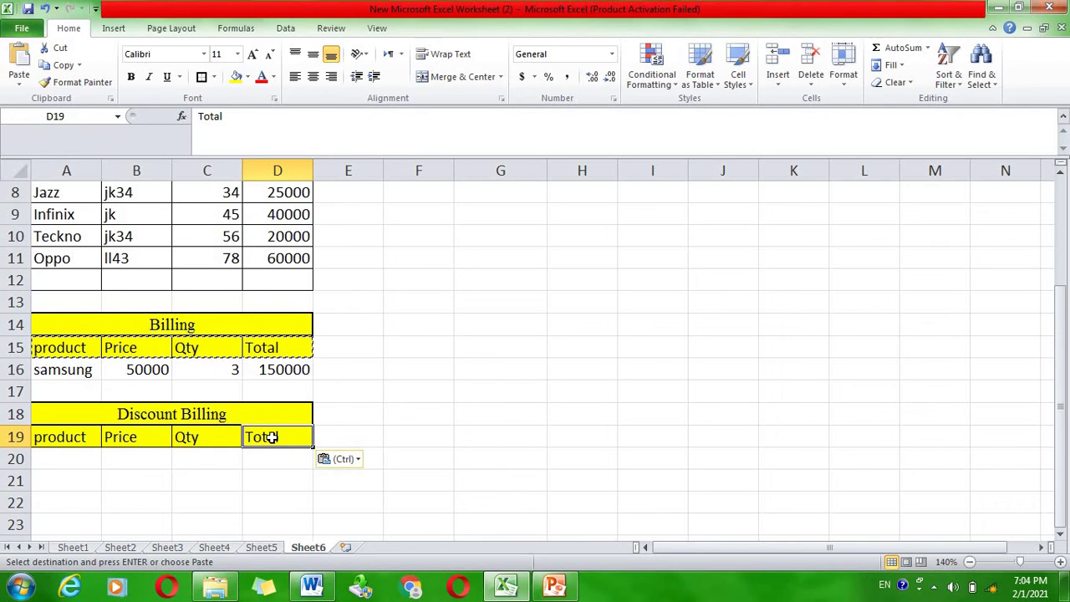
pyautogui.press('BackSpace')
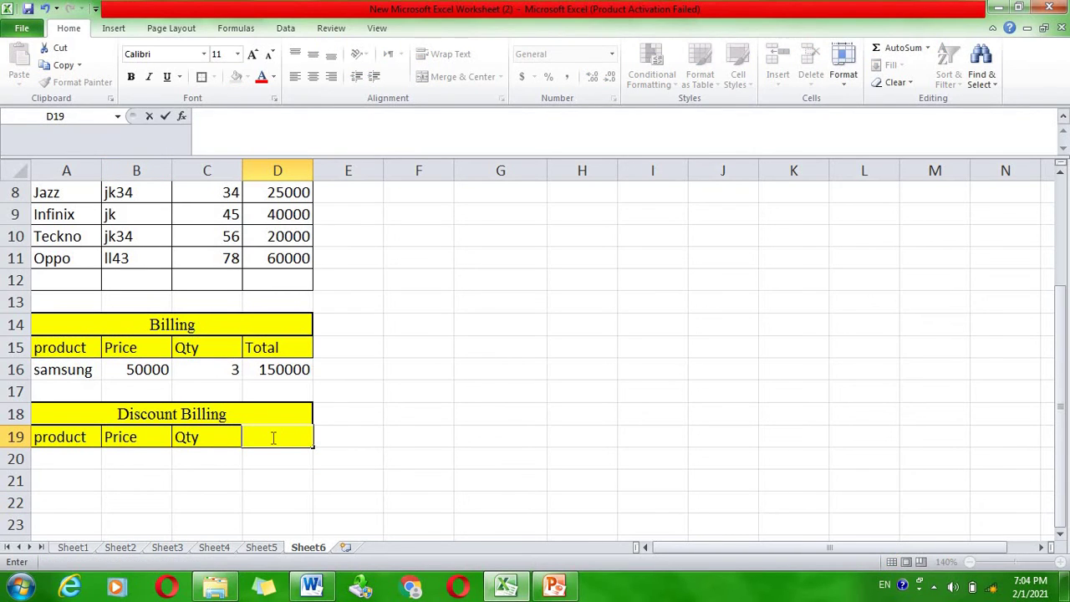
pyautogui.write('G')
pyautogui.write('ross')
pyautogui.press('Return')
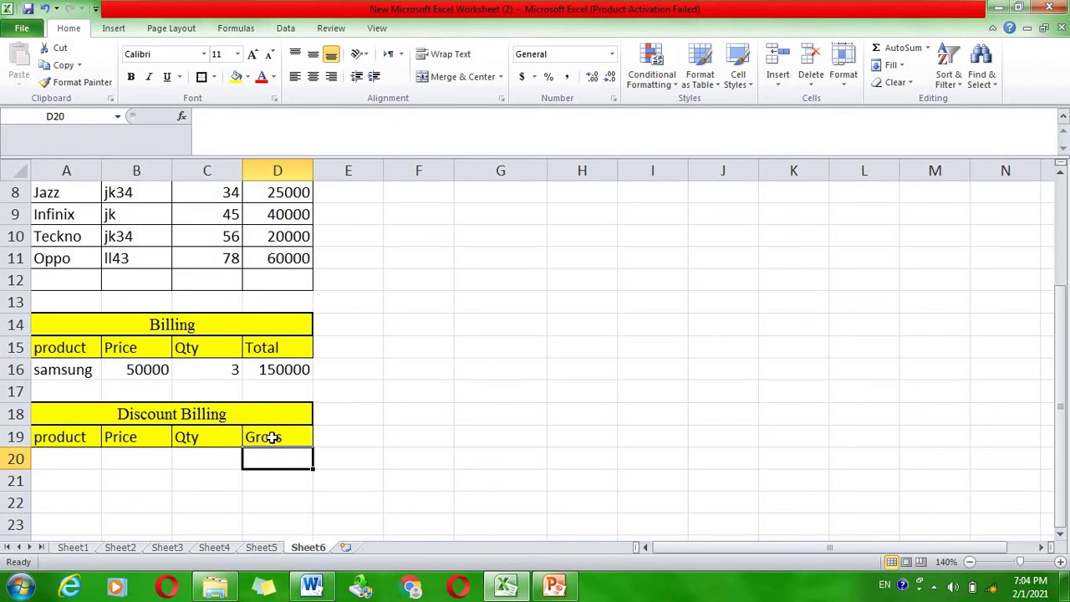
pyautogui.click(279, 434)
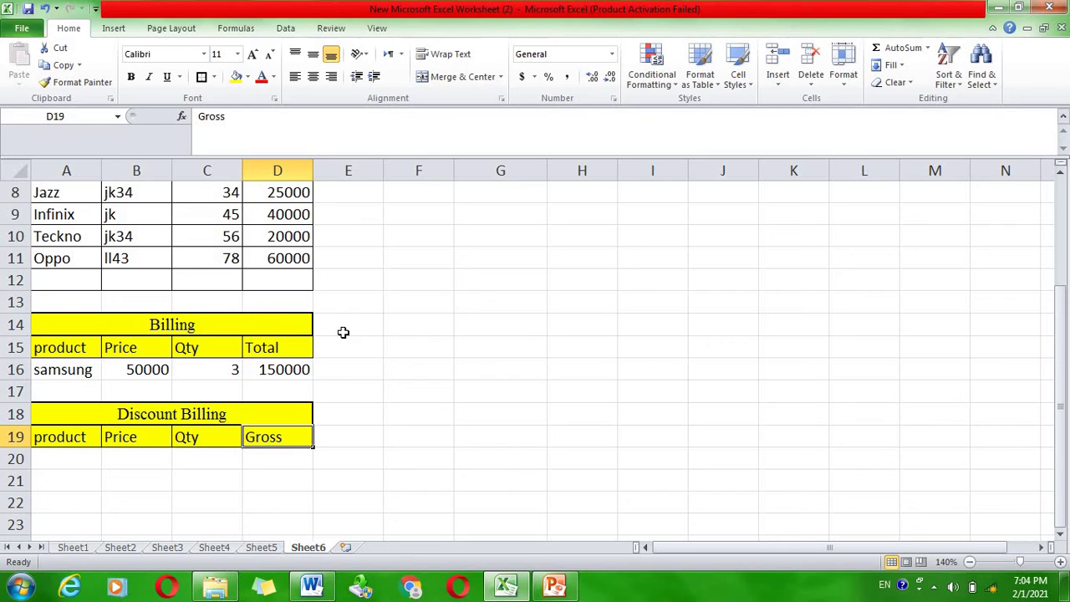
pyautogui.click(412, 128)
pyautogui.write('T')
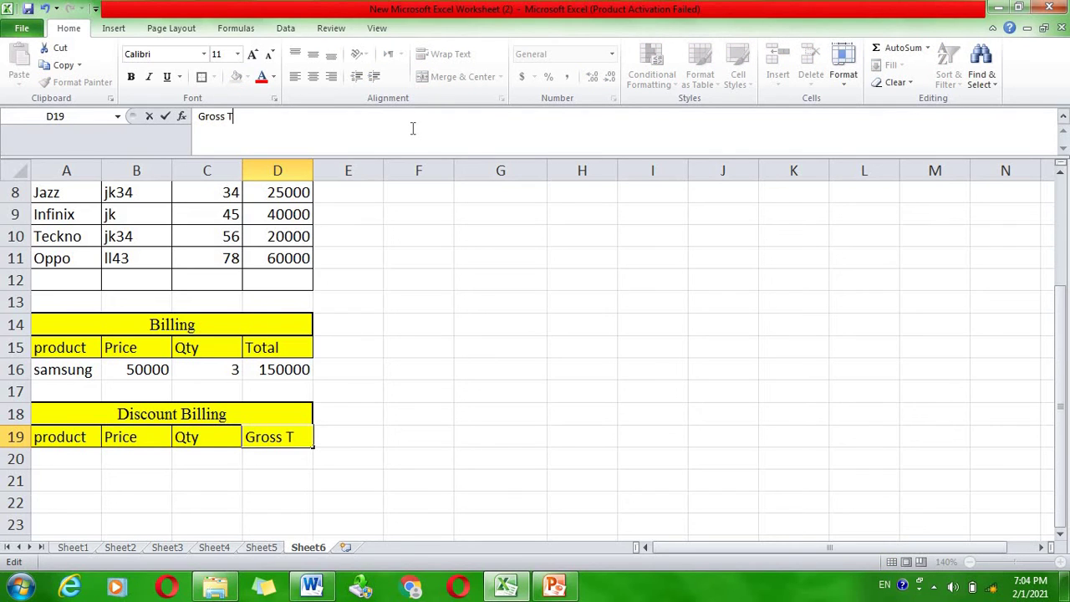
pyautogui.write('otal')
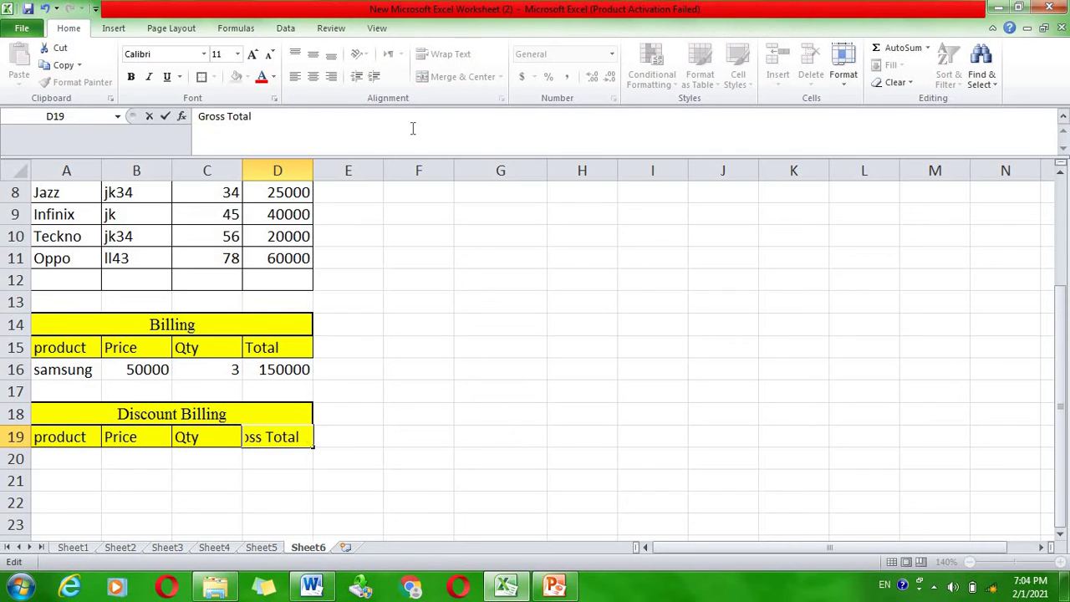
pyautogui.press('Return')
# Add a 'Discount' heading in E19 with all borders
pyautogui.press('Right')
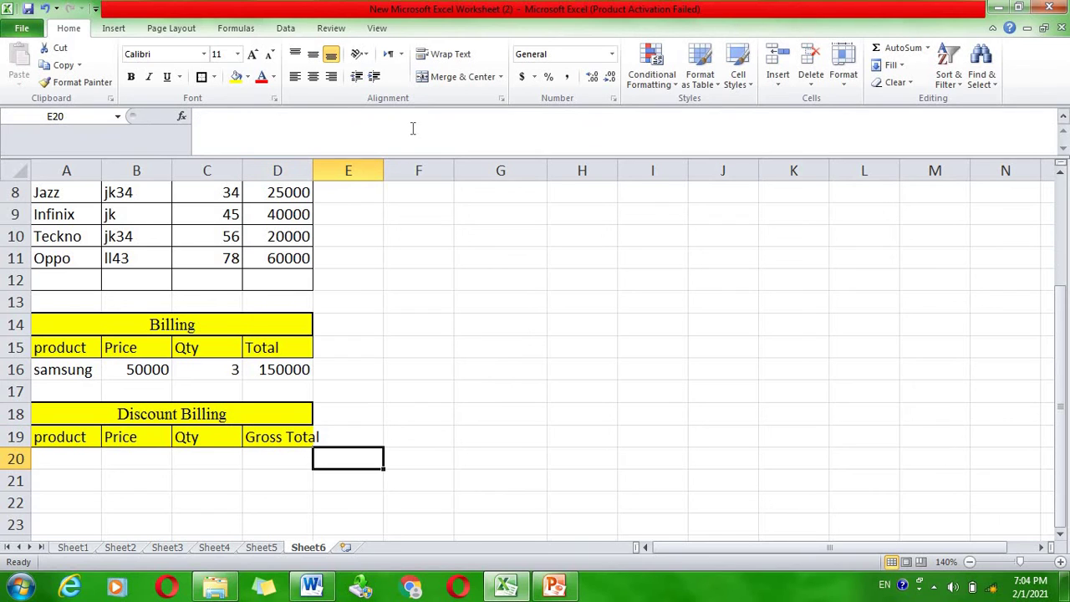
pyautogui.press('Up')
pyautogui.write('D')
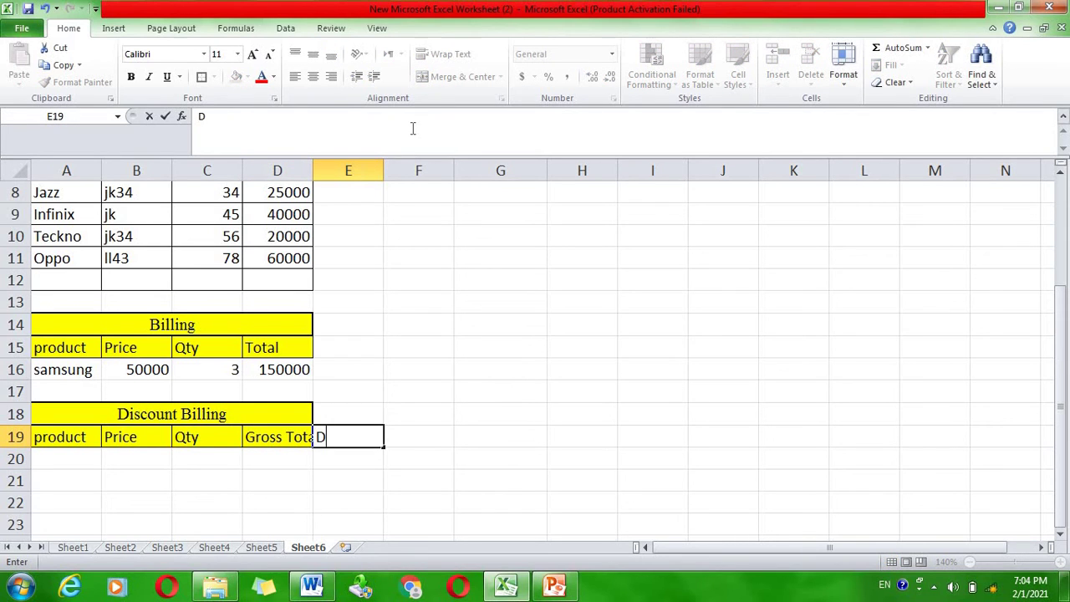
pyautogui.write('iscoun')
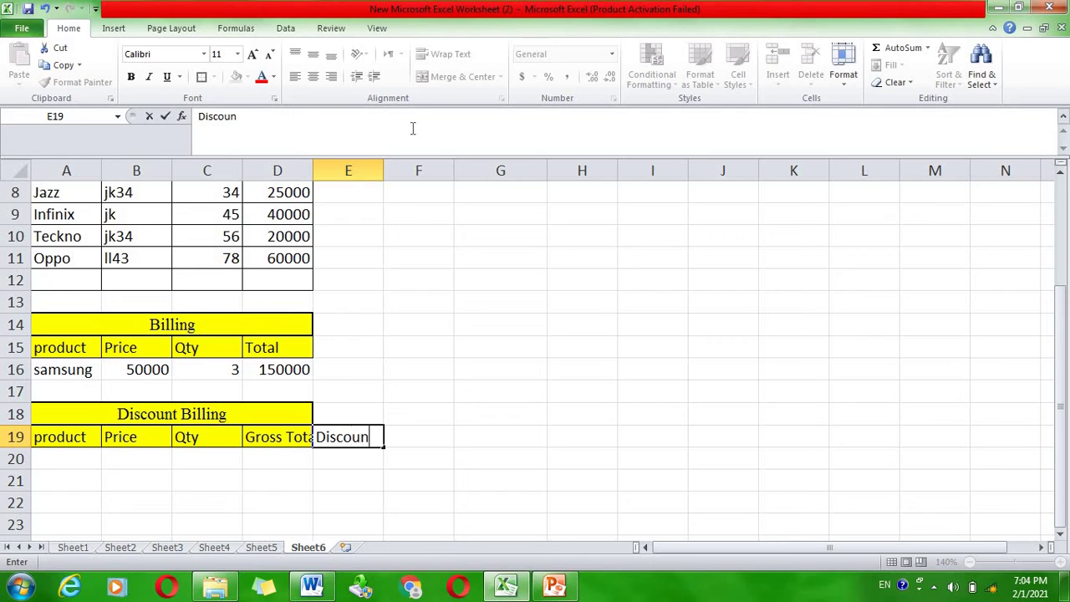
pyautogui.write('tt')
pyautogui.press('BackSpace')
pyautogui.press('Return')
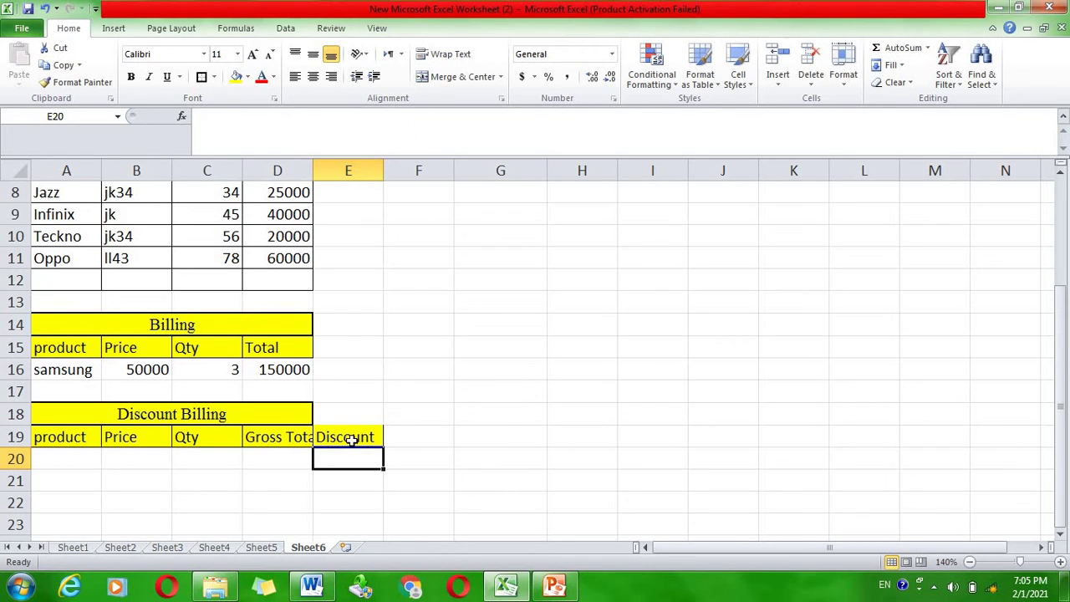
pyautogui.click(355, 440)
pyautogui.click(214, 77)
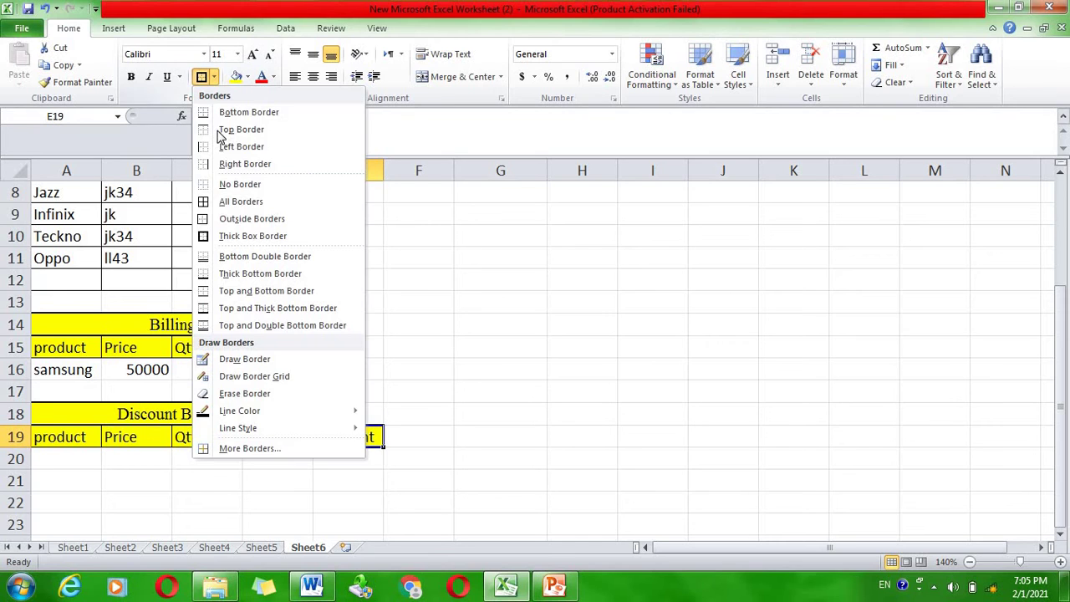
pyautogui.click(326, 330)
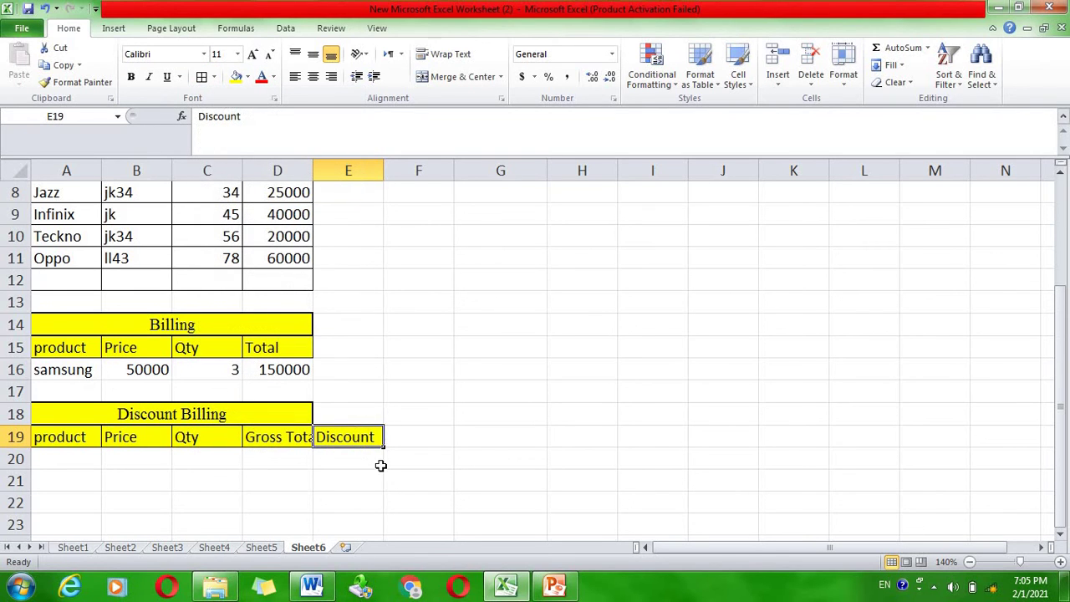
pyautogui.click(381, 459)
# Add the 'Net Totall' heading in F19
pyautogui.click(407, 440)
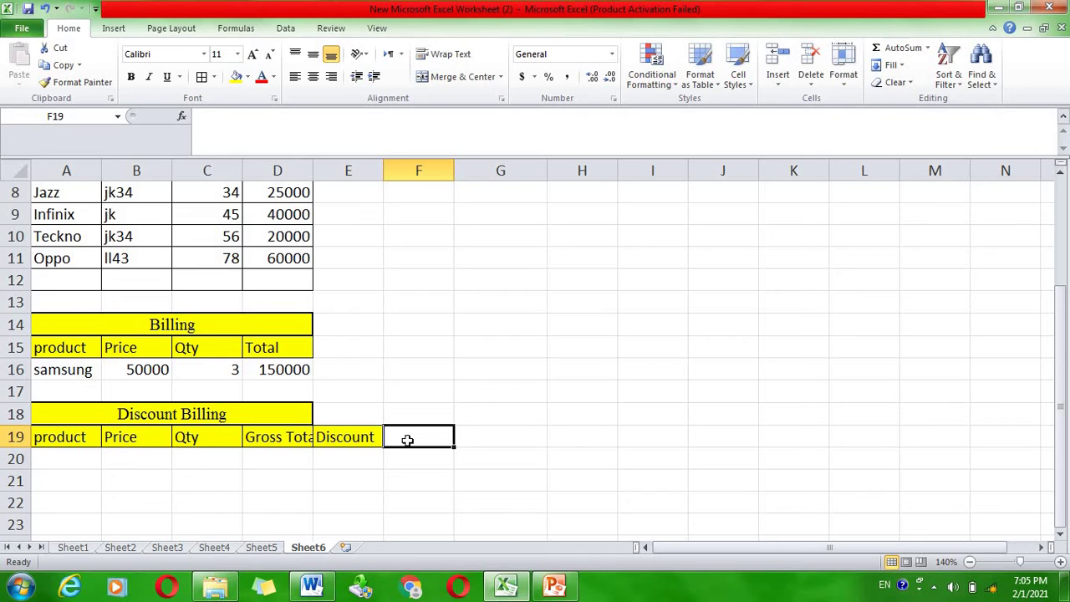
pyautogui.write('Net')
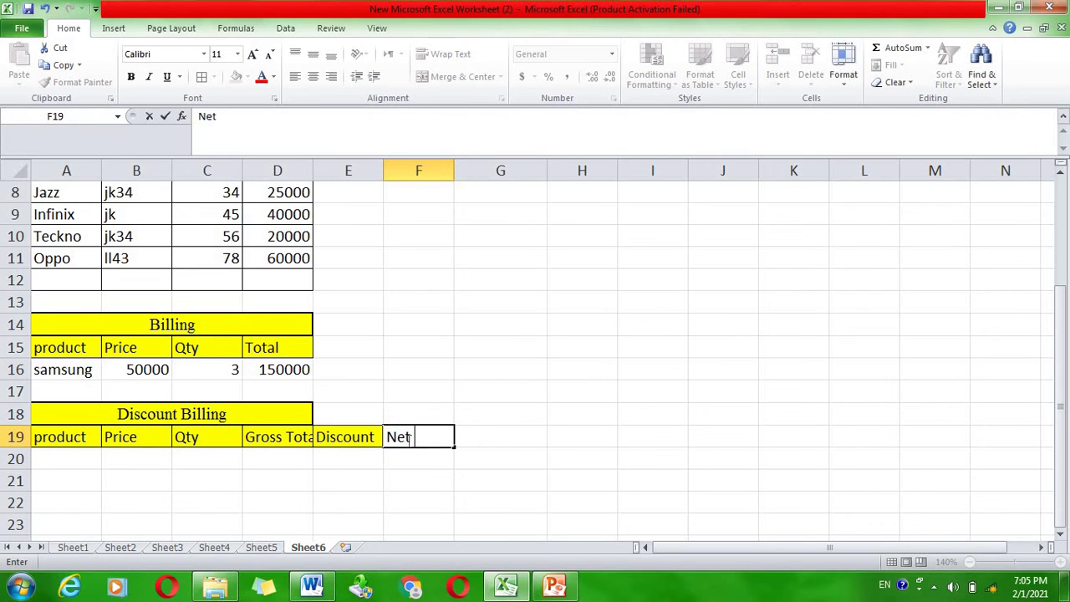
pyautogui.write(' Tota')
pyautogui.write('ll')
pyautogui.press('Return')
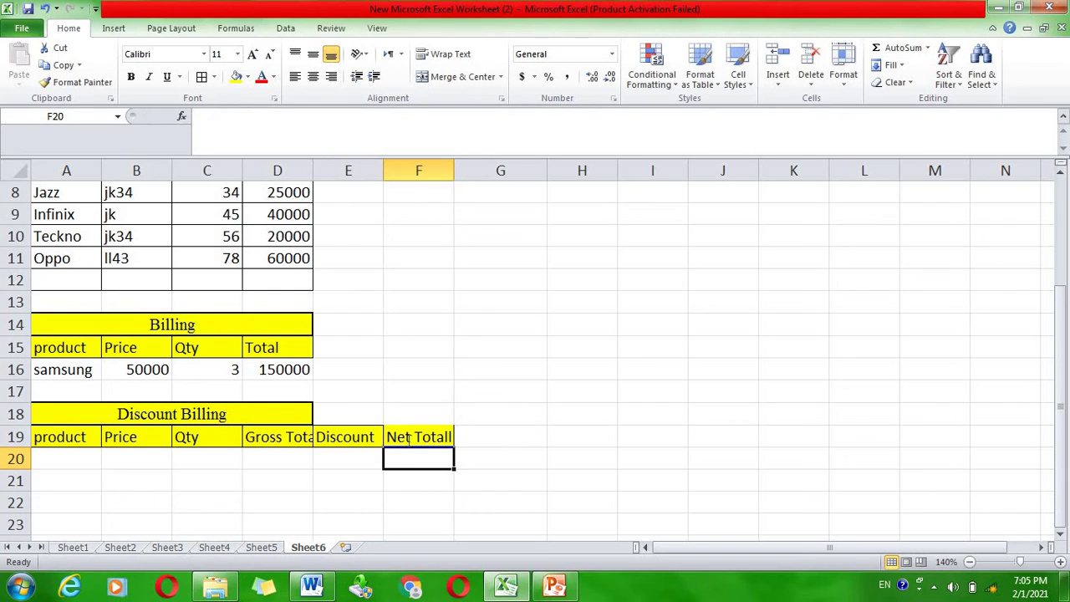
pyautogui.doubleClick(408, 437)
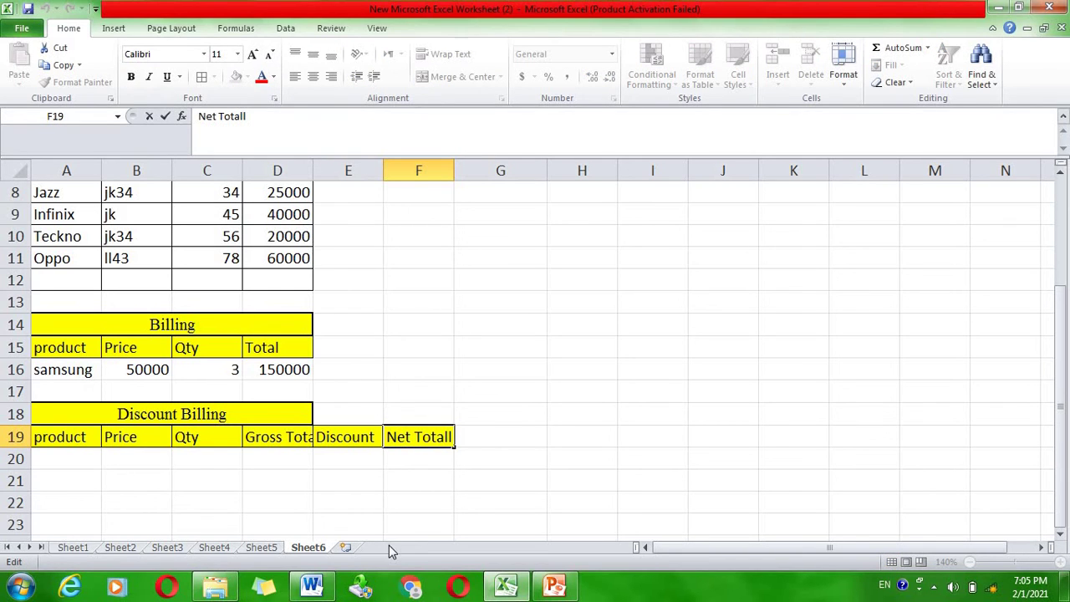
pyautogui.click(396, 508)
pyautogui.click(403, 434)
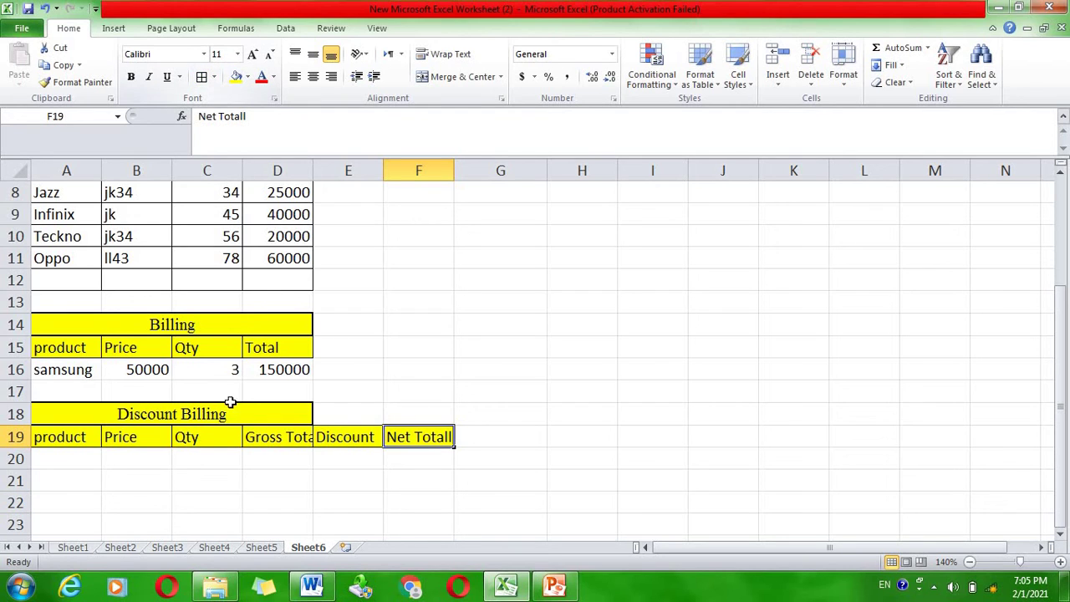
pyautogui.click(176, 479)
# Enter =VLOOKUP(A20,A4:D11,4,FALSE) in B20 to look up the product's price
pyautogui.click(138, 462)
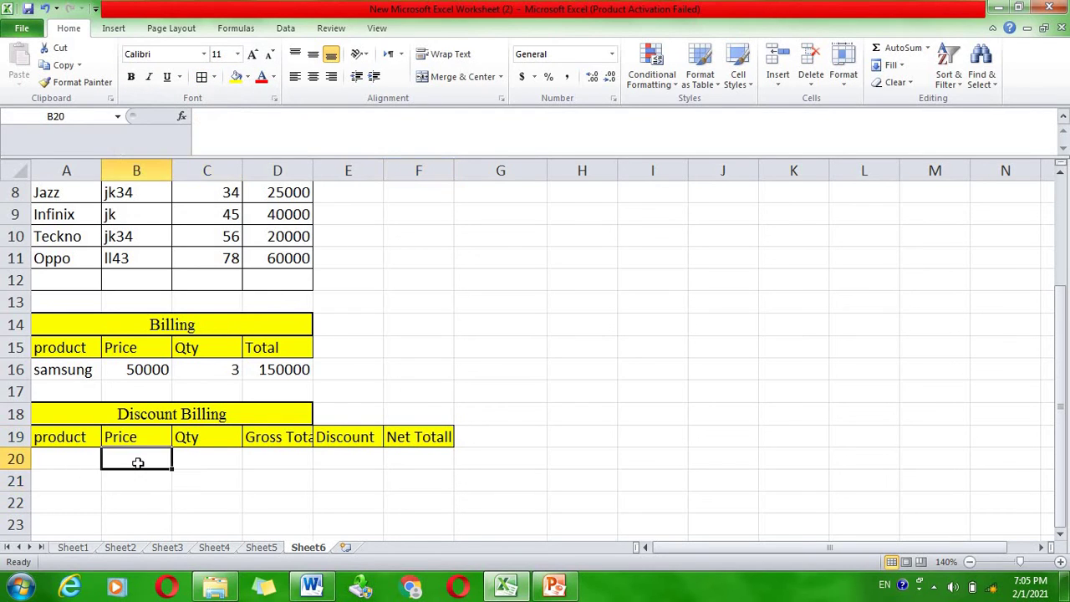
pyautogui.write('=vl')
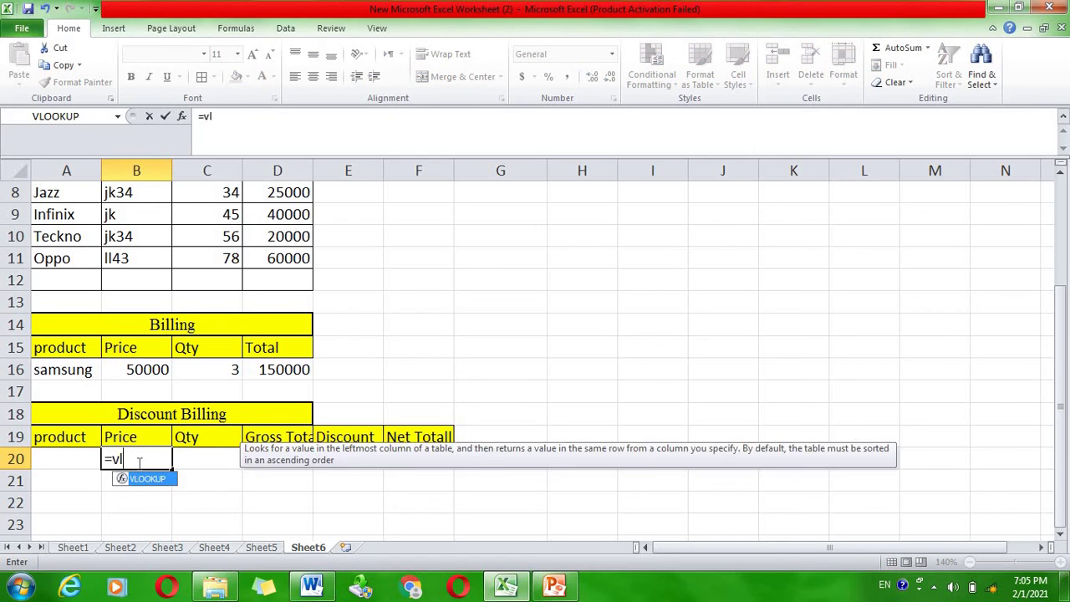
pyautogui.write('oo')
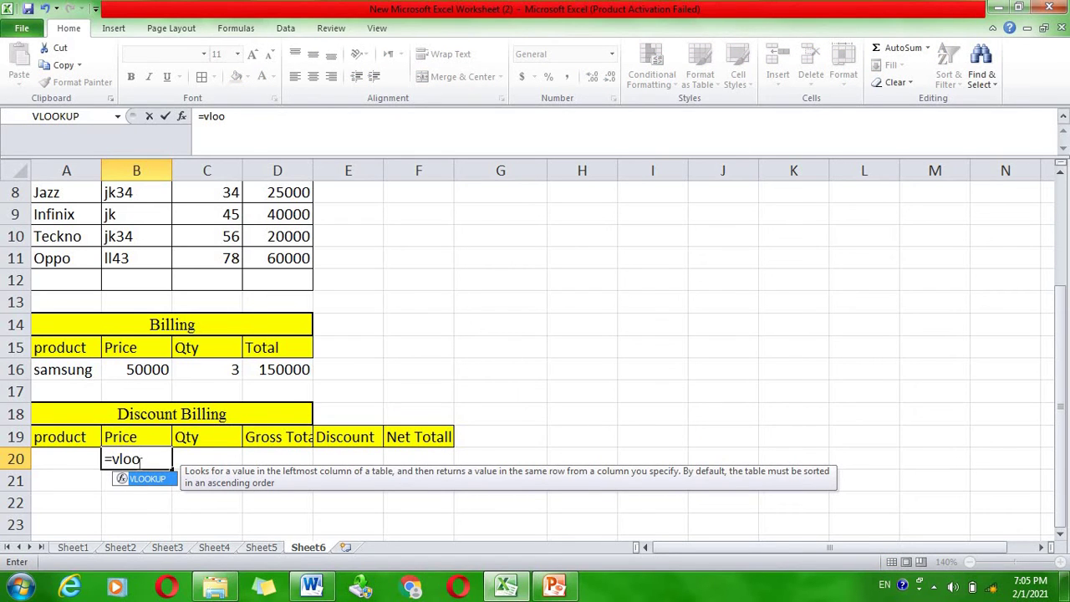
pyautogui.write('kup')
pyautogui.write('(')
pyautogui.click(71, 456)
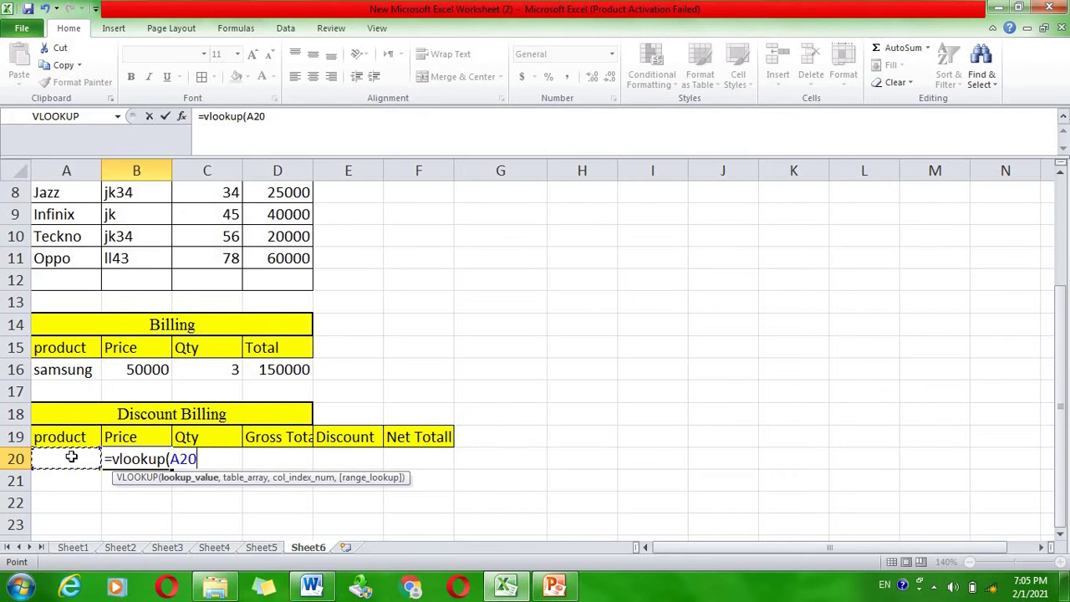
pyautogui.write(',')
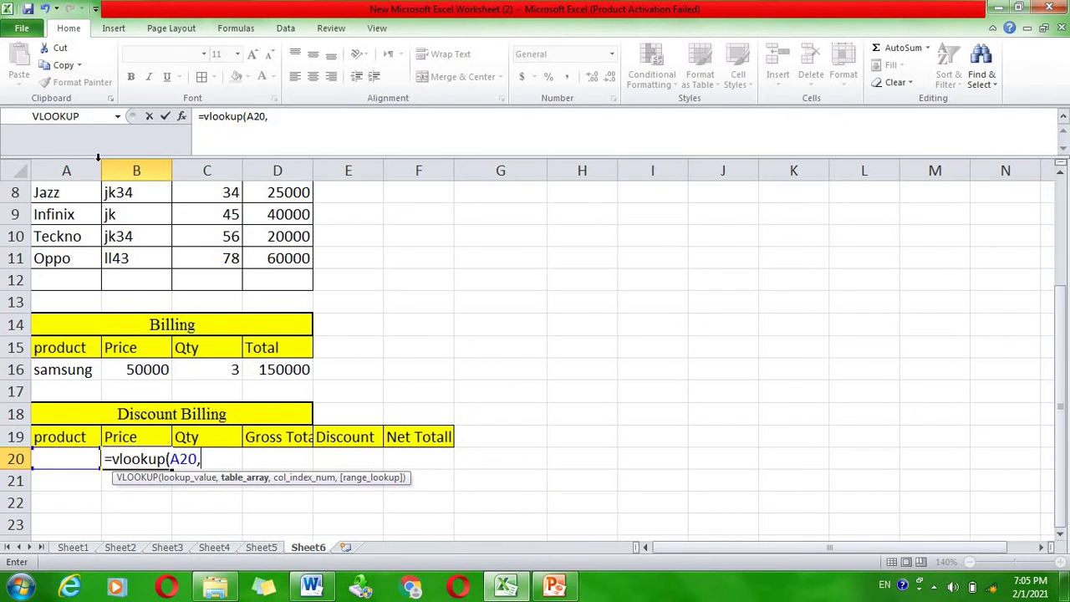
pyautogui.moveTo(284, 336); pyautogui.dragTo(275, 259)
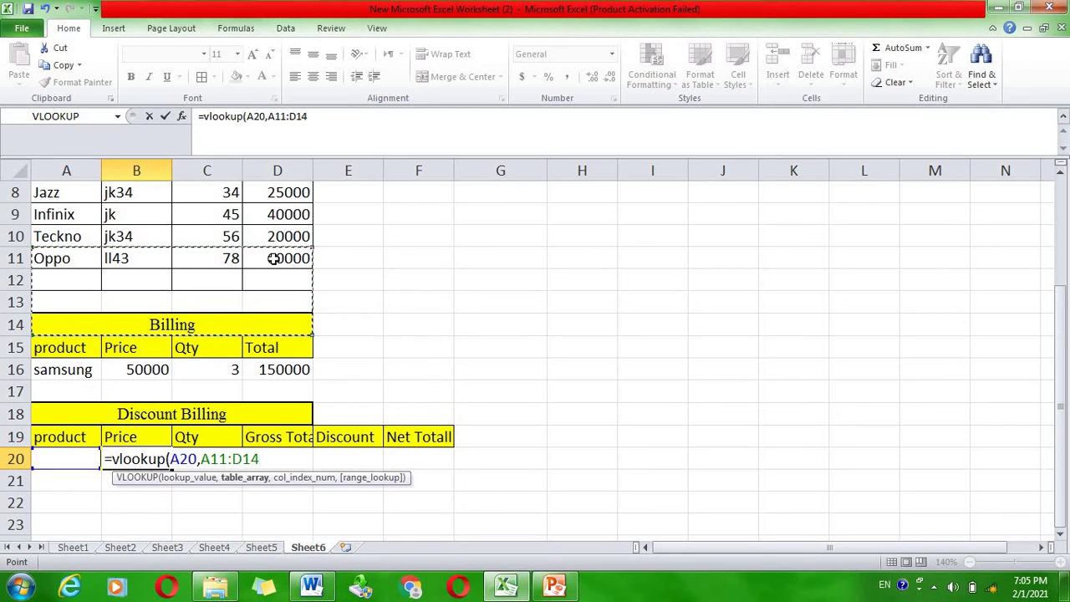
pyautogui.click(275, 259)
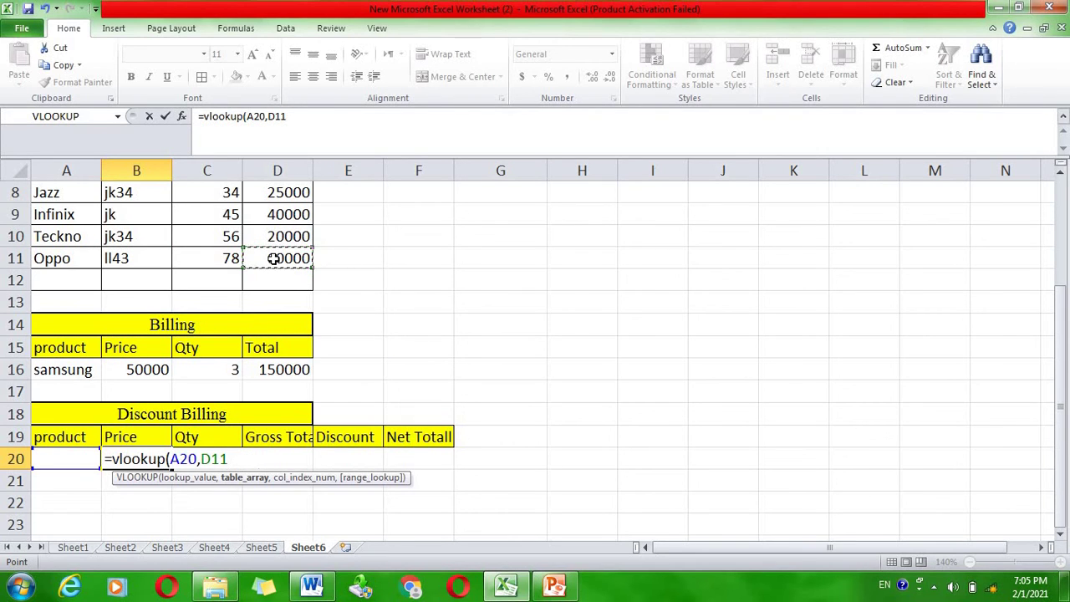
pyautogui.moveTo(275, 260)
pyautogui.mouseDown()
pyautogui.moveTo(117, 259)
pyautogui.moveTo(33, 171)
pyautogui.moveTo(33, 234)
pyautogui.moveTo(33, 214)
pyautogui.mouseUp()
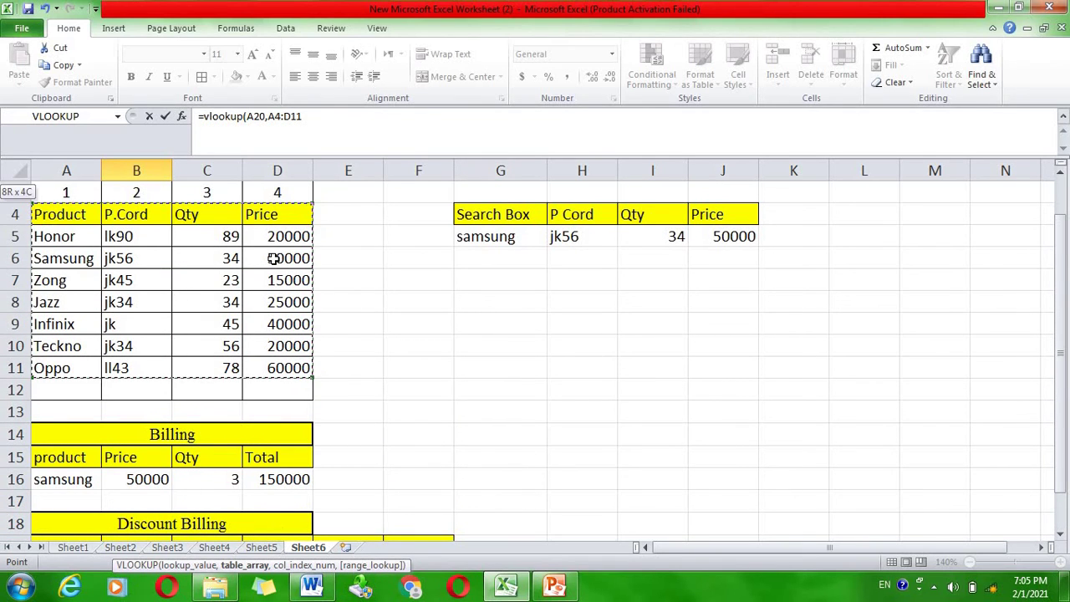
pyautogui.write(',4')
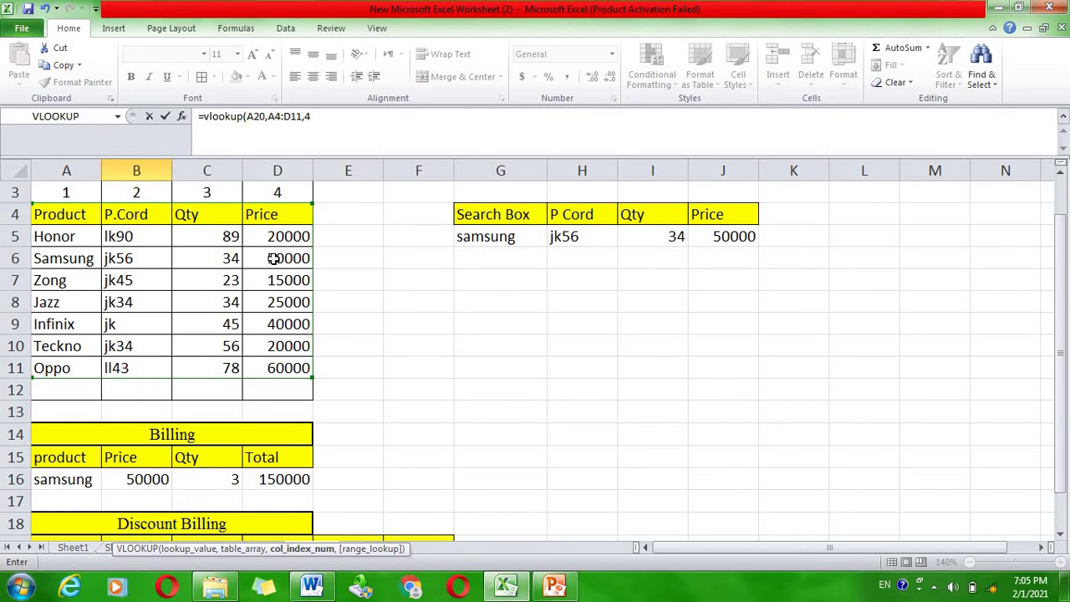
pyautogui.write(',')
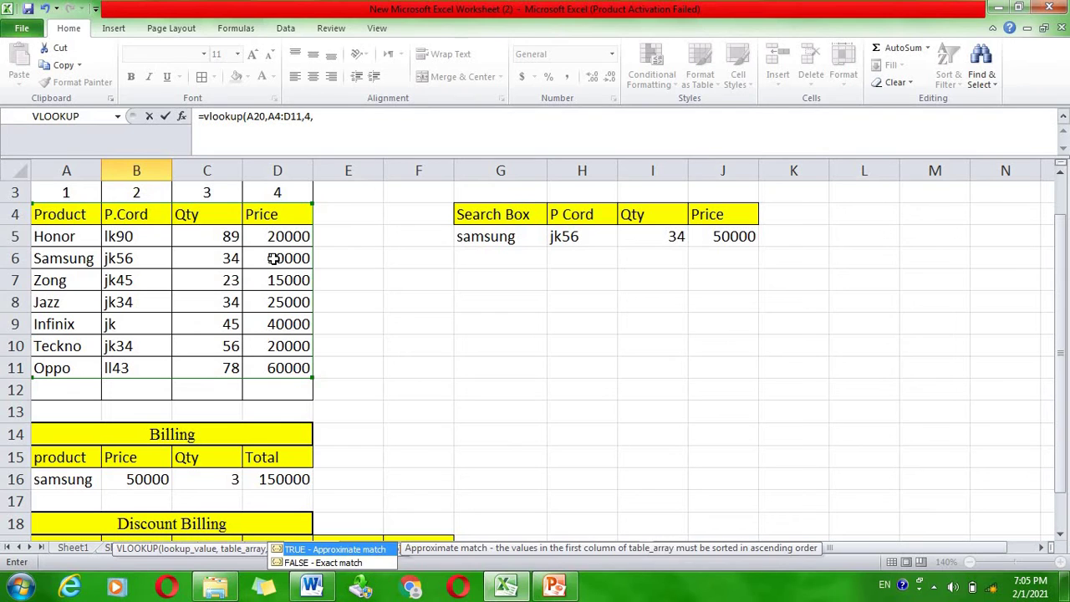
pyautogui.press('Down')
pyautogui.press('Return')
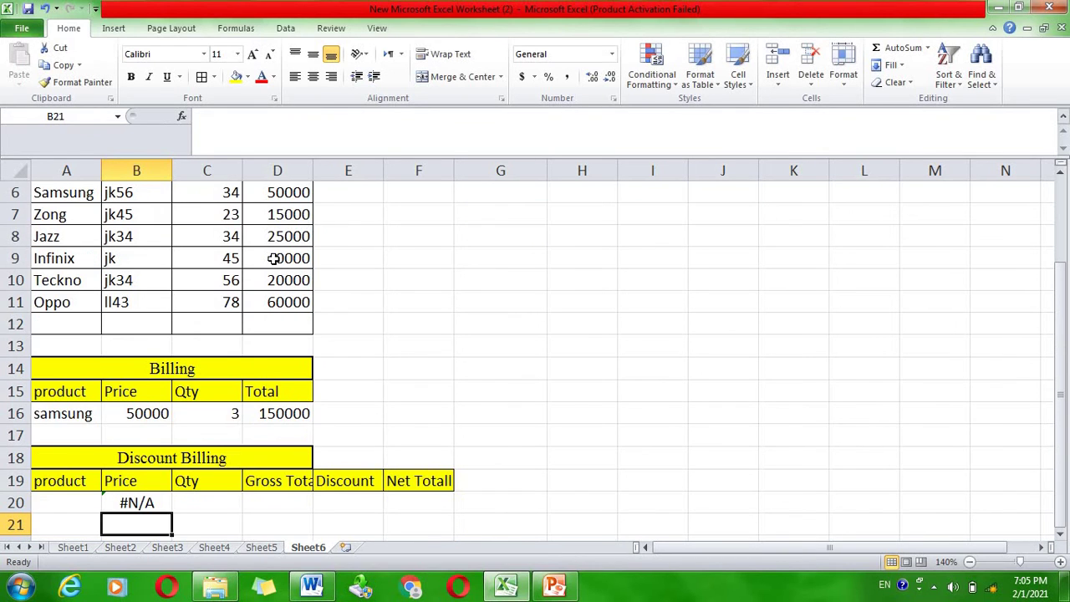
# Enter product samsung in A20 and quantity 3 in C20
pyautogui.moveTo(273, 259); pyautogui.dragTo(79, 502)
pyautogui.click(78, 483)
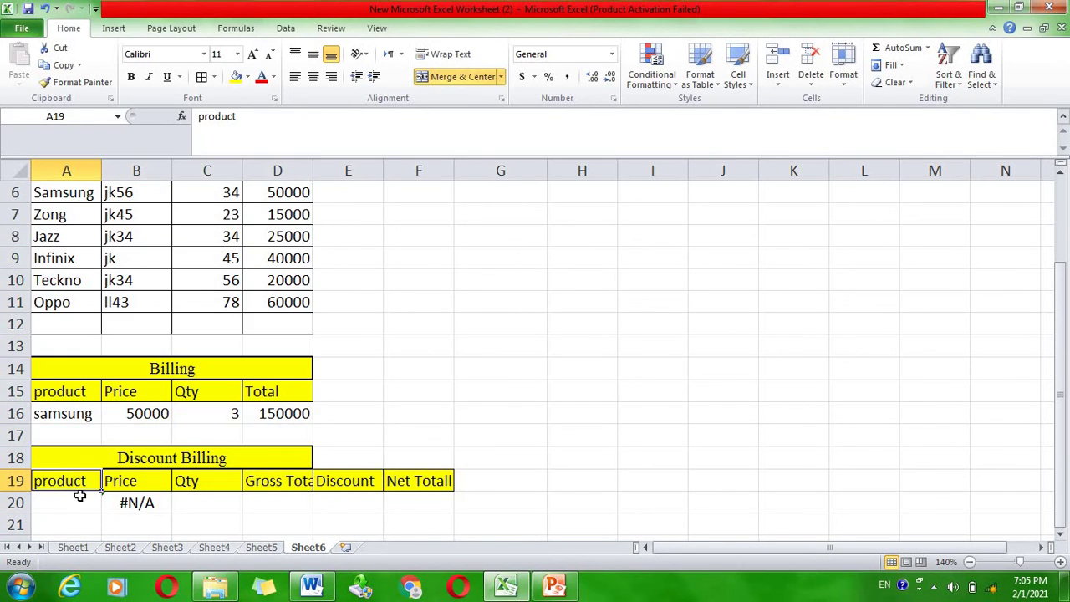
pyautogui.click(76, 504)
pyautogui.write('sa')
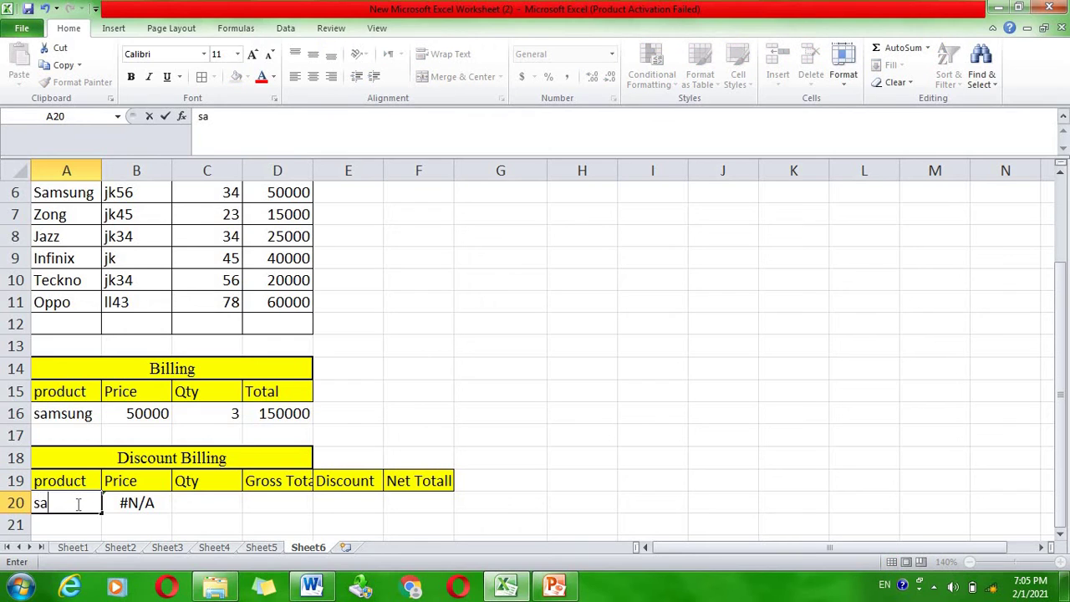
pyautogui.write('msung')
pyautogui.press('Return')
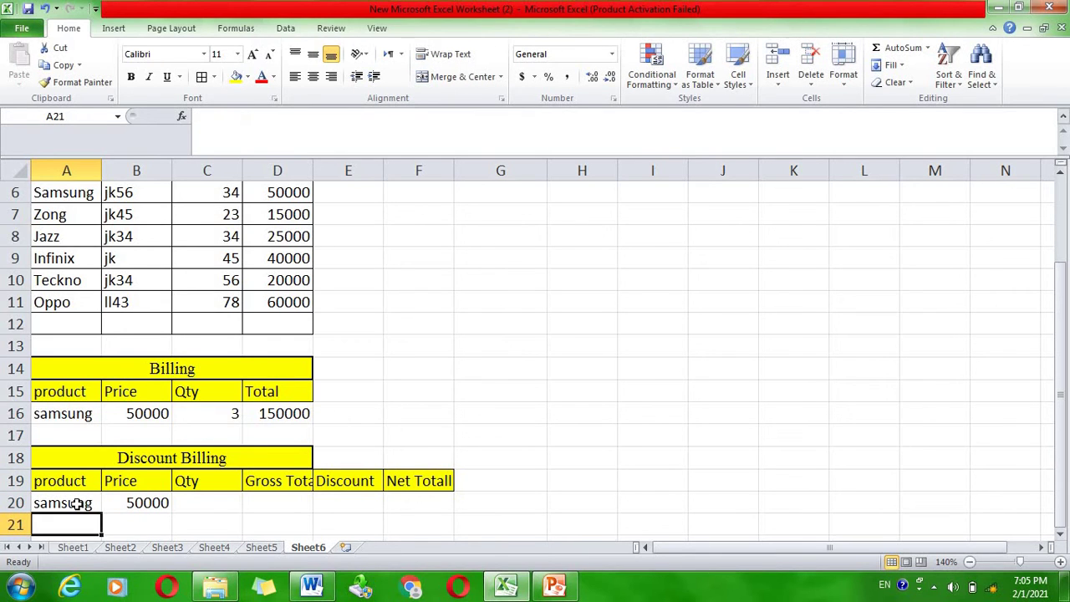
pyautogui.click(210, 502)
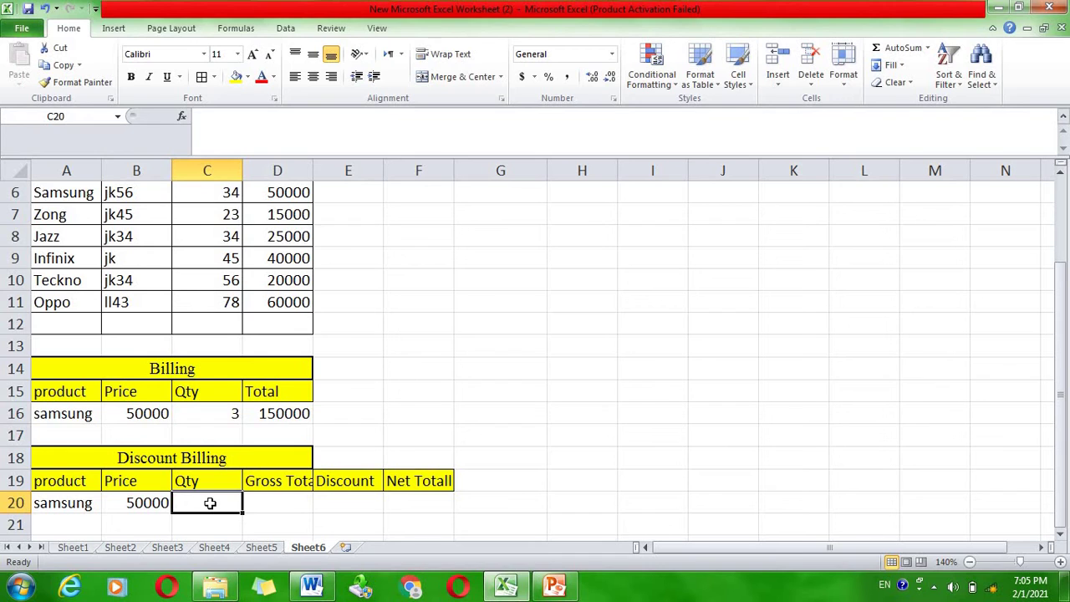
pyautogui.write('3')
pyautogui.press('Return')
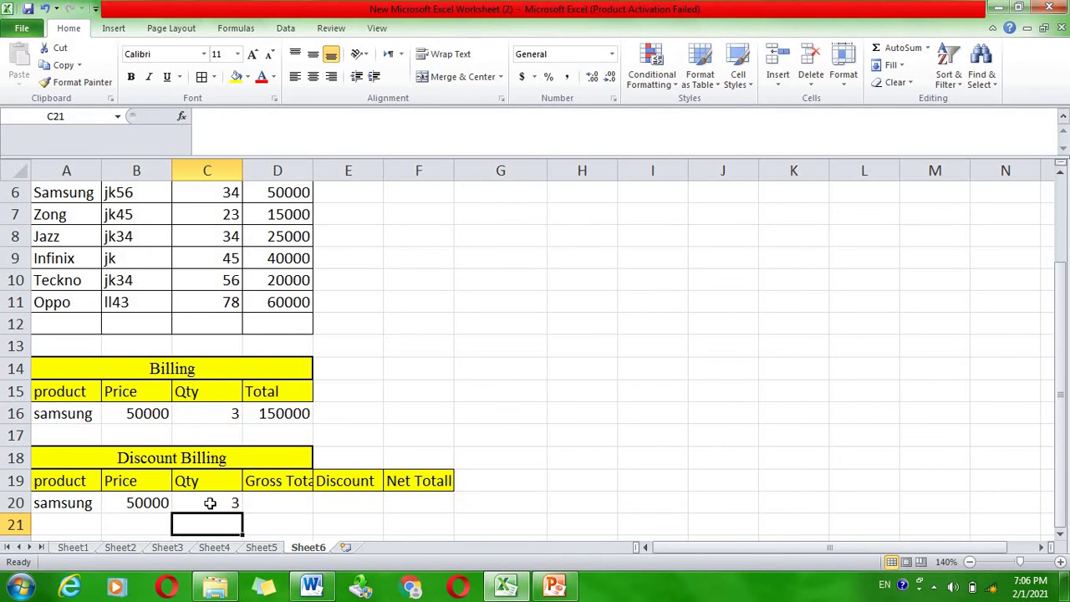
# Widen column D and enter =B20*C20 in D20, giving a Gross Total of 150000
pyautogui.click(266, 500)
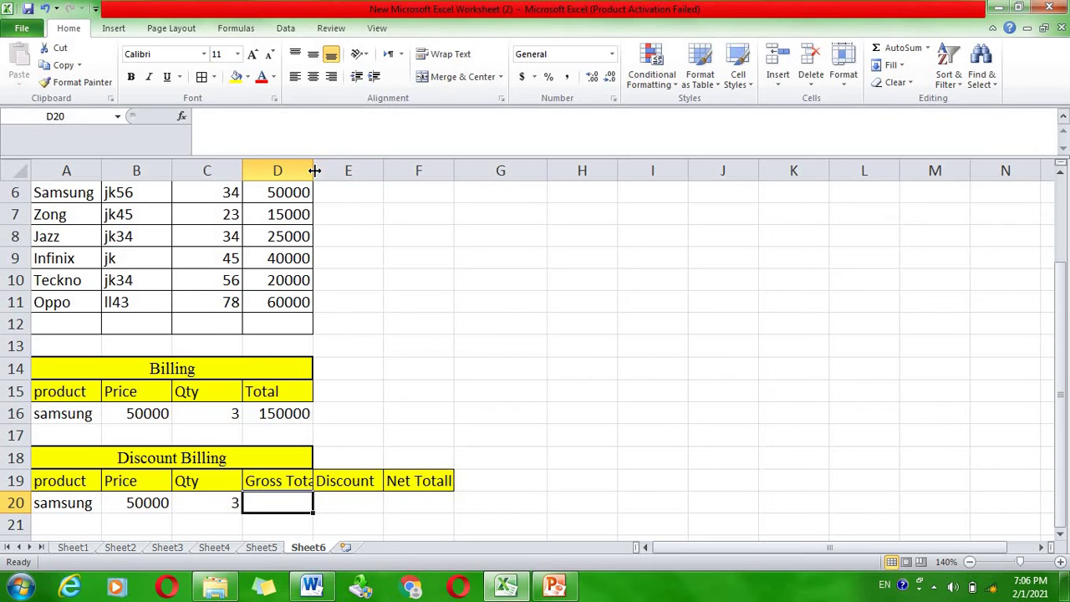
pyautogui.moveTo(315, 170); pyautogui.dragTo(335, 170)
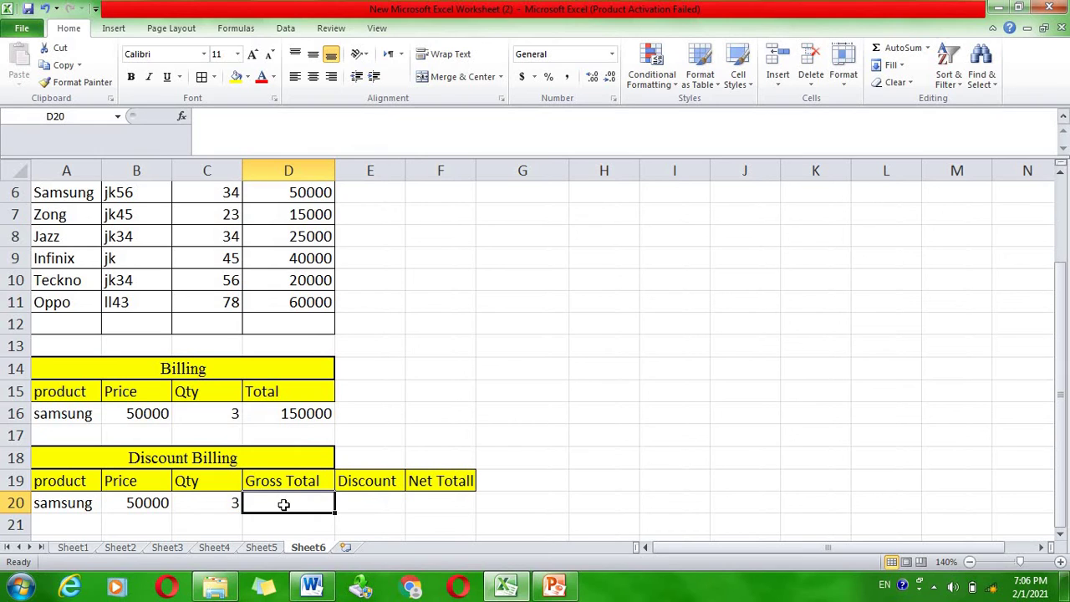
pyautogui.write('=')
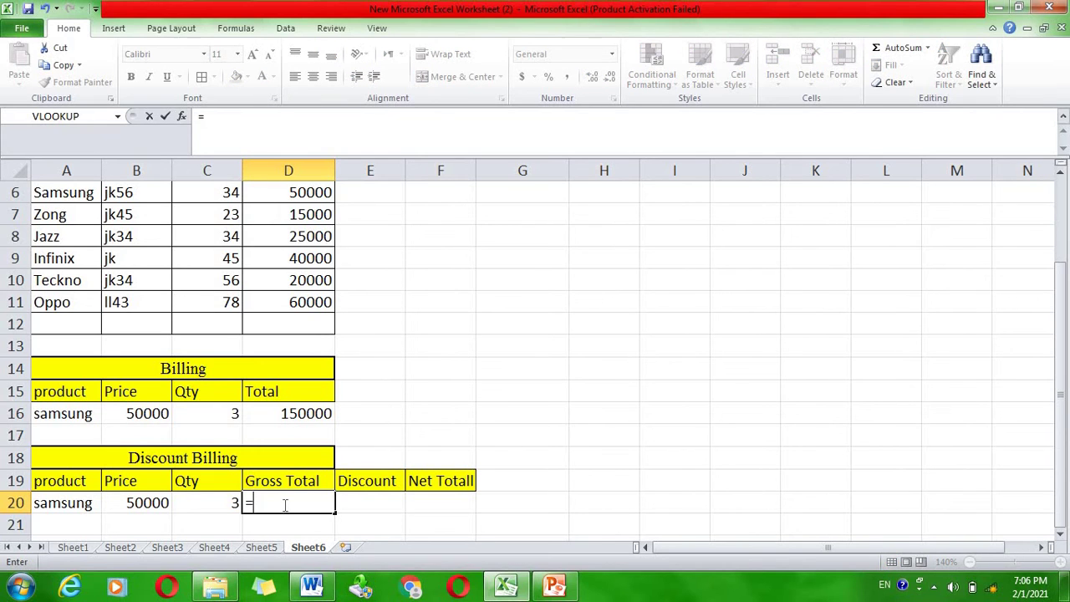
pyautogui.click(128, 503)
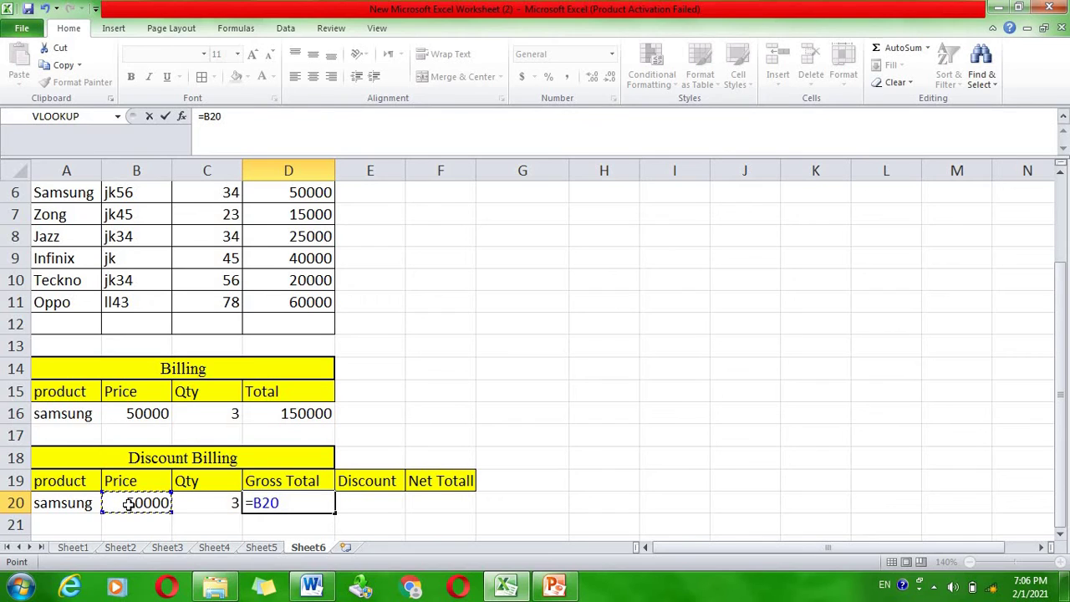
pyautogui.write('*')
pyautogui.click(193, 507)
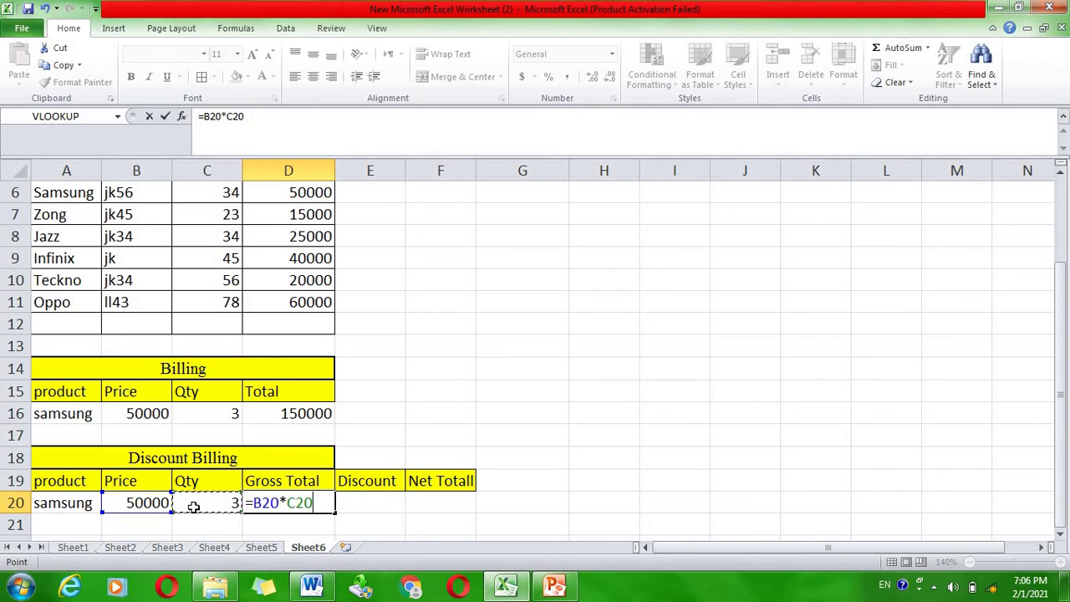
pyautogui.press('Return')
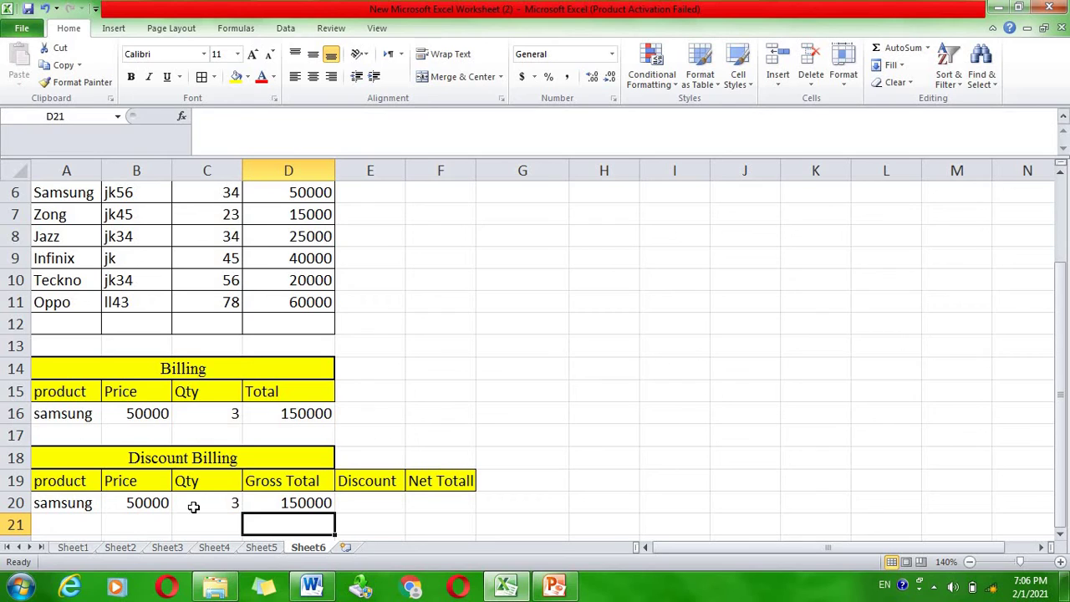
pyautogui.click(380, 508)
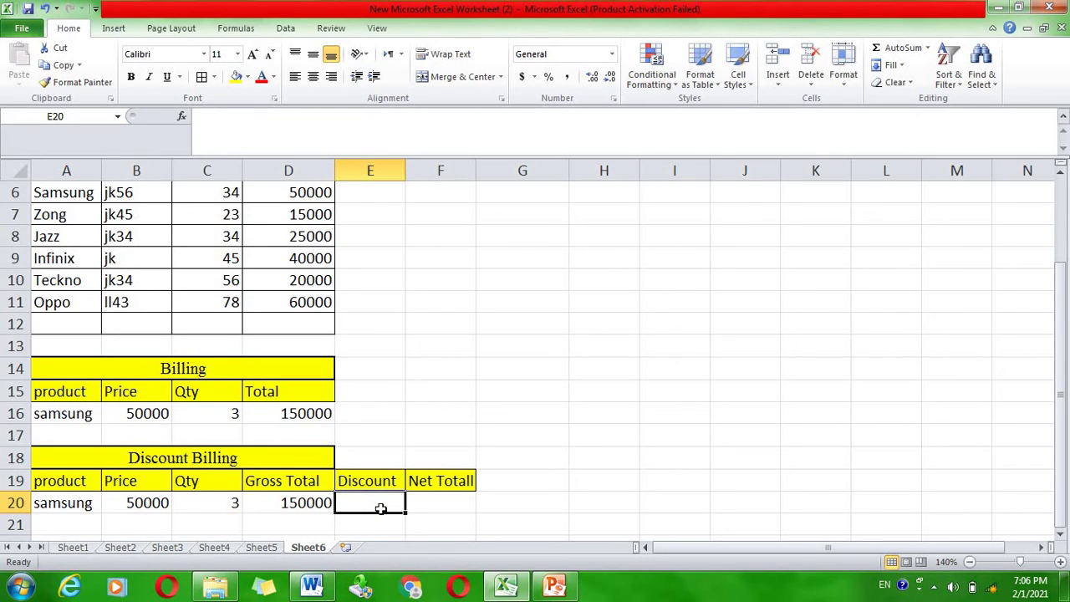
# Enter the 2.5% discount formula =D20*2.5/100 in E20, showing 3750
pyautogui.write('=')
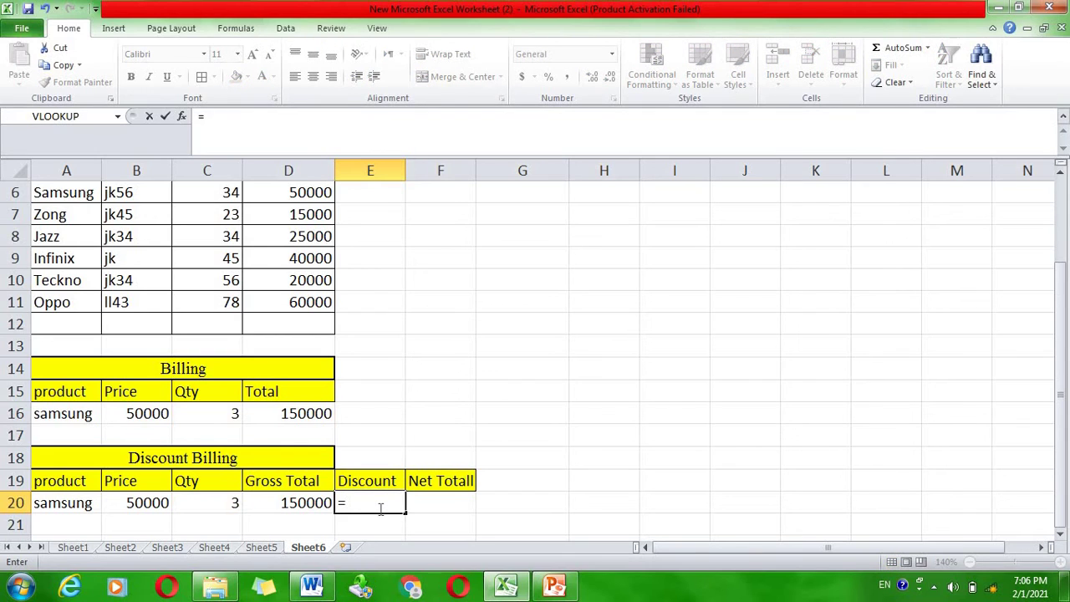
pyautogui.click(310, 498)
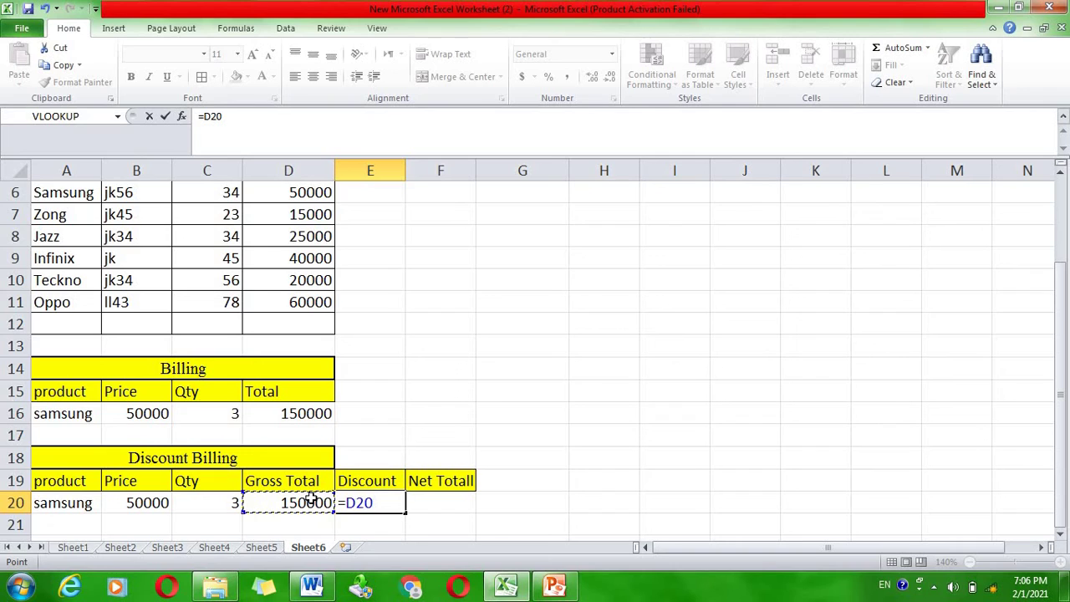
pyautogui.write('*')
pyautogui.write('2.')
pyautogui.write('5')
pyautogui.write('/')
pyautogui.write('100')
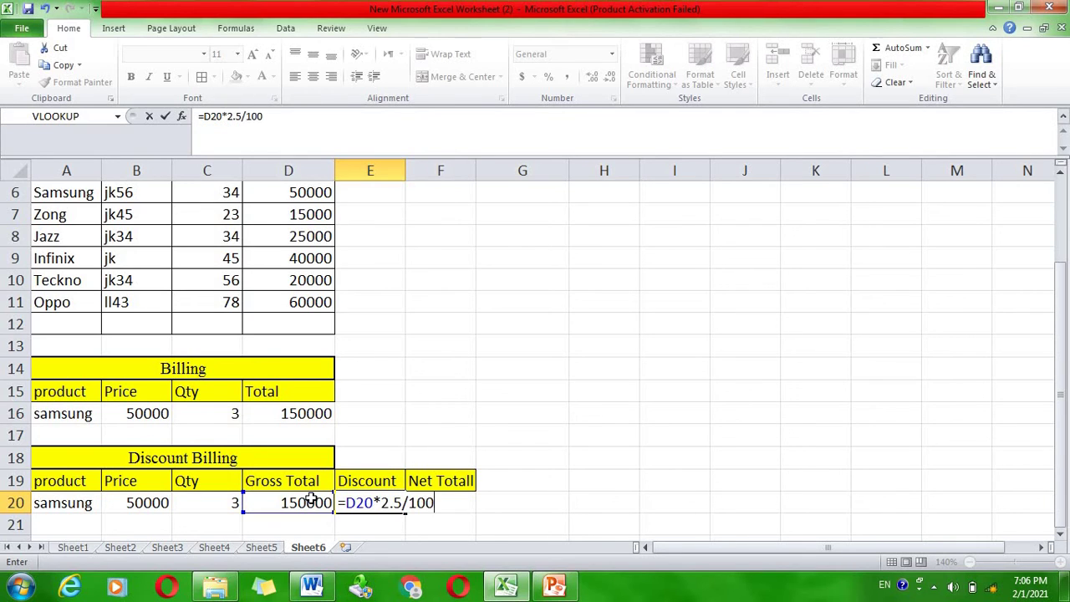
pyautogui.press('Return')
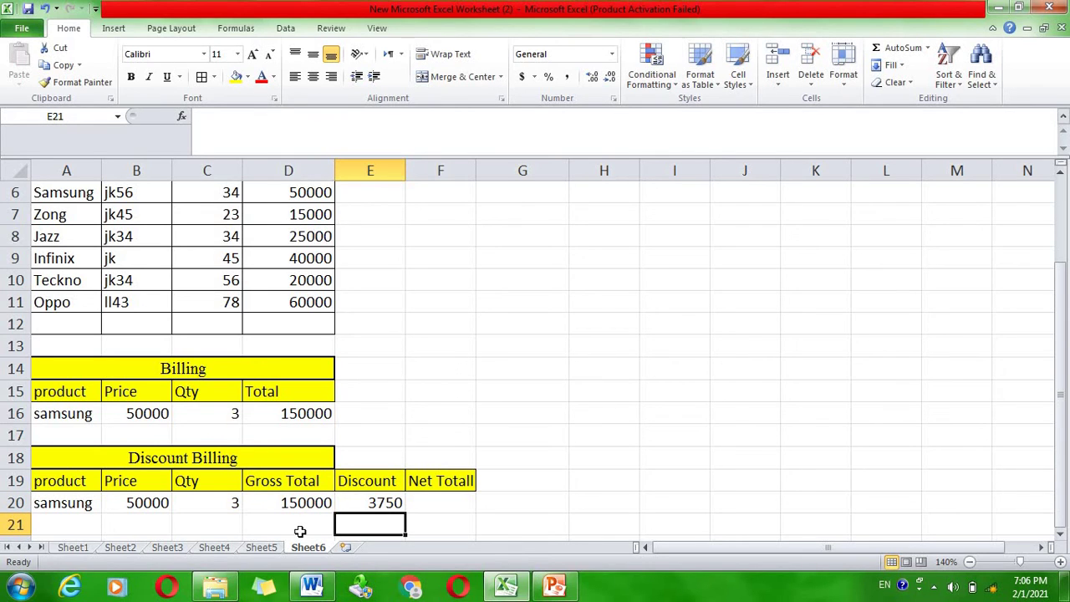
# Enter the Net Total formula =D20-E20 in F20, showing 146250
pyautogui.click(453, 504)
pyautogui.write('=')
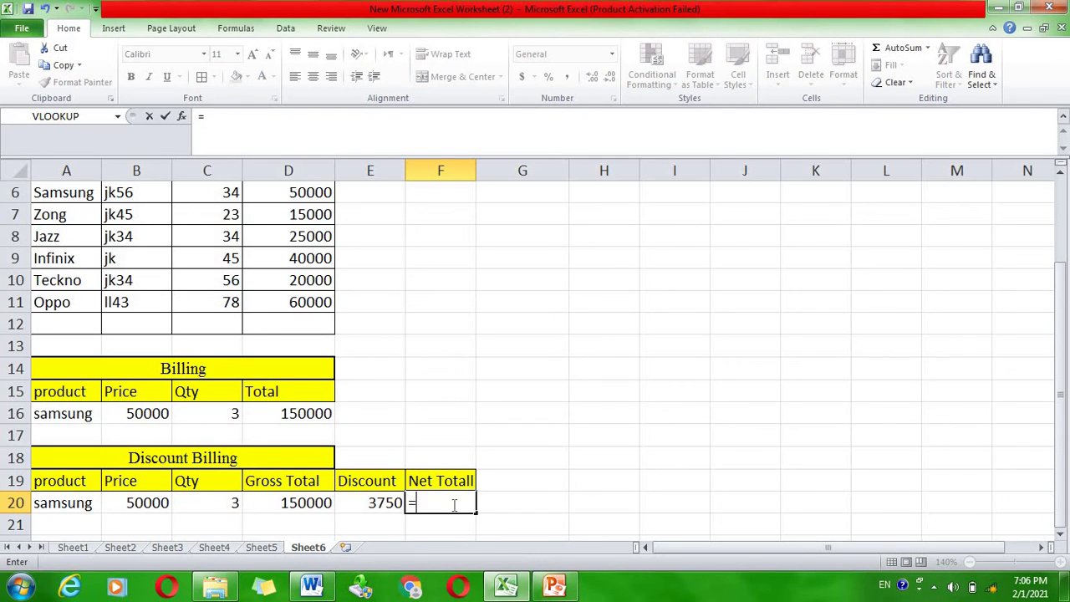
pyautogui.click(320, 502)
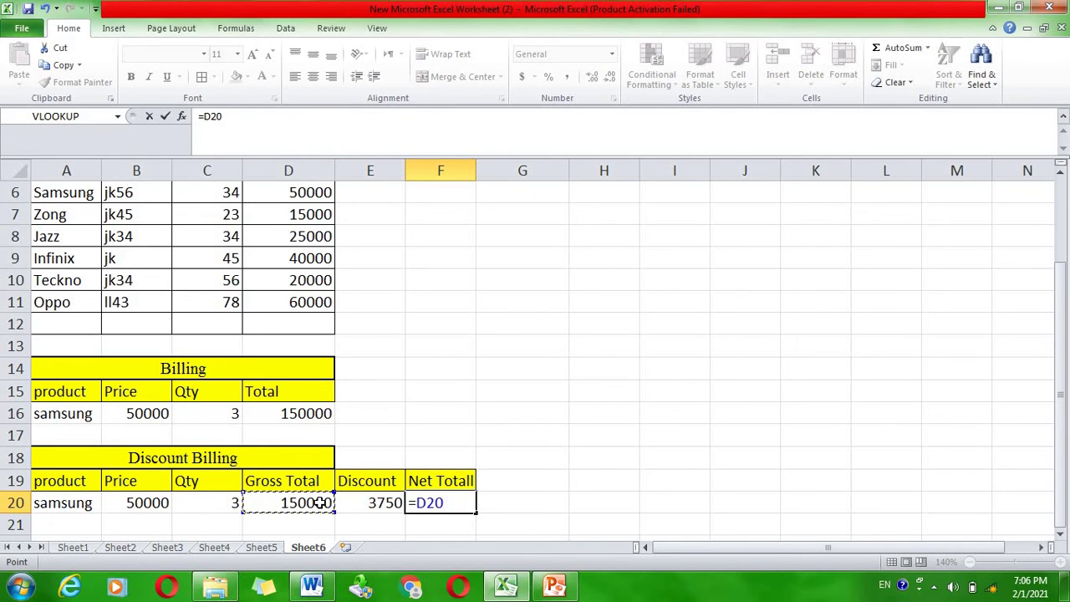
pyautogui.write('-')
pyautogui.click(388, 502)
pyautogui.press('Return')
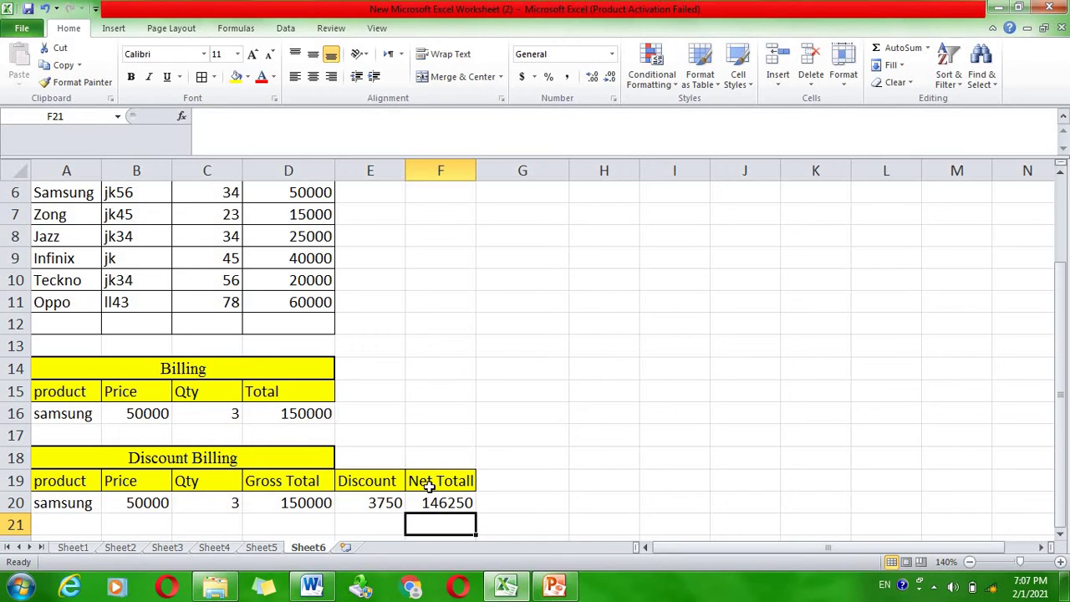
# Correct the F19 heading from 'Net Totall' to 'Net Total'
pyautogui.click(428, 486)
pyautogui.click(331, 124)
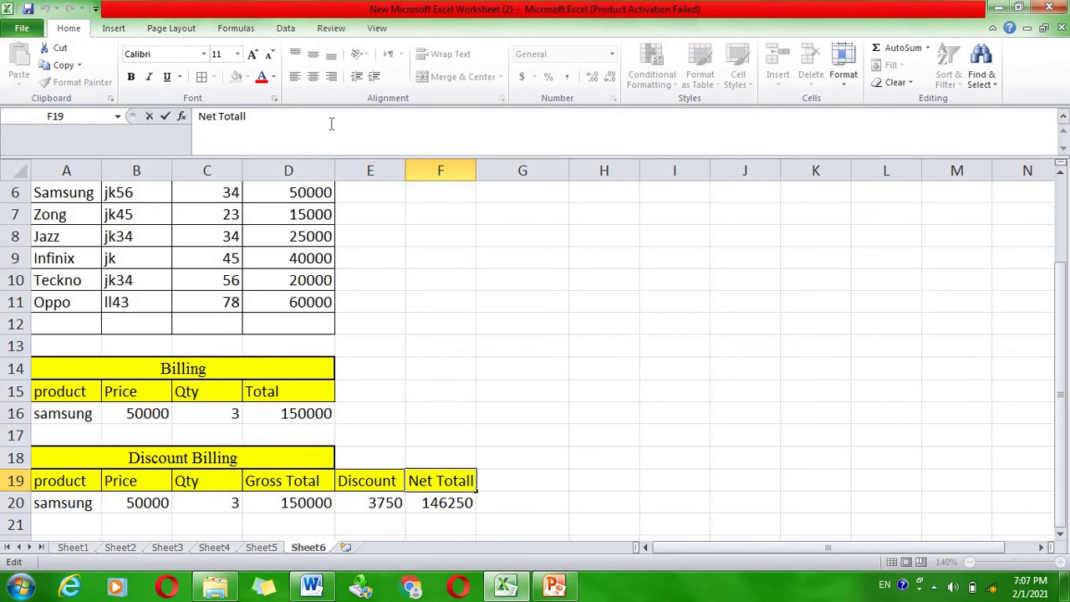
pyautogui.press('BackSpace')
pyautogui.press('Return')
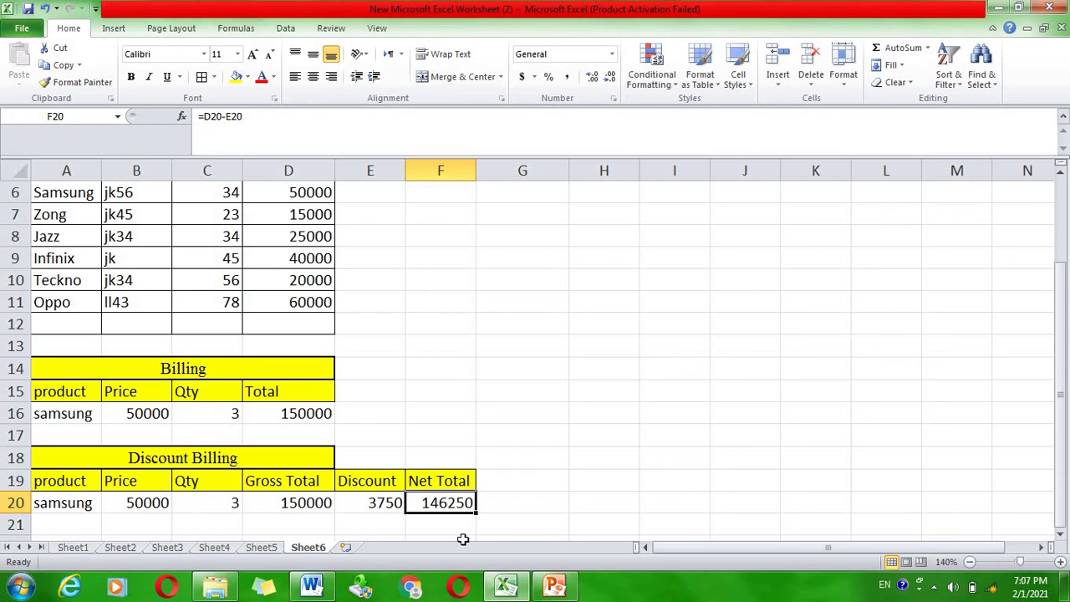
pyautogui.click(462, 539)
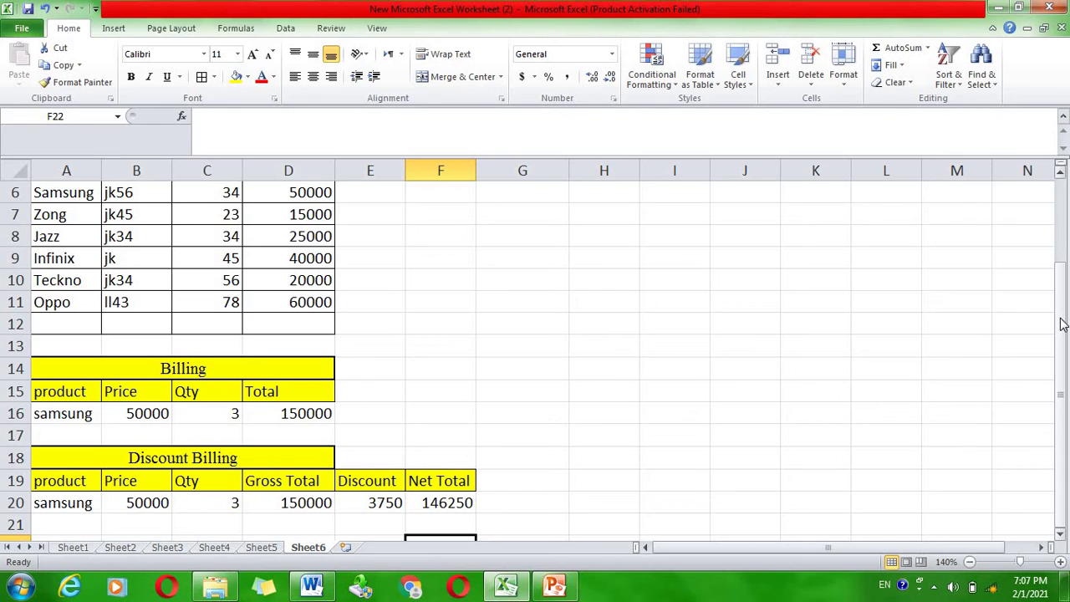
# Copy the merged Discount Billing title from row 18 into A23
pyautogui.click(1059, 534)
pyautogui.click(1060, 534)
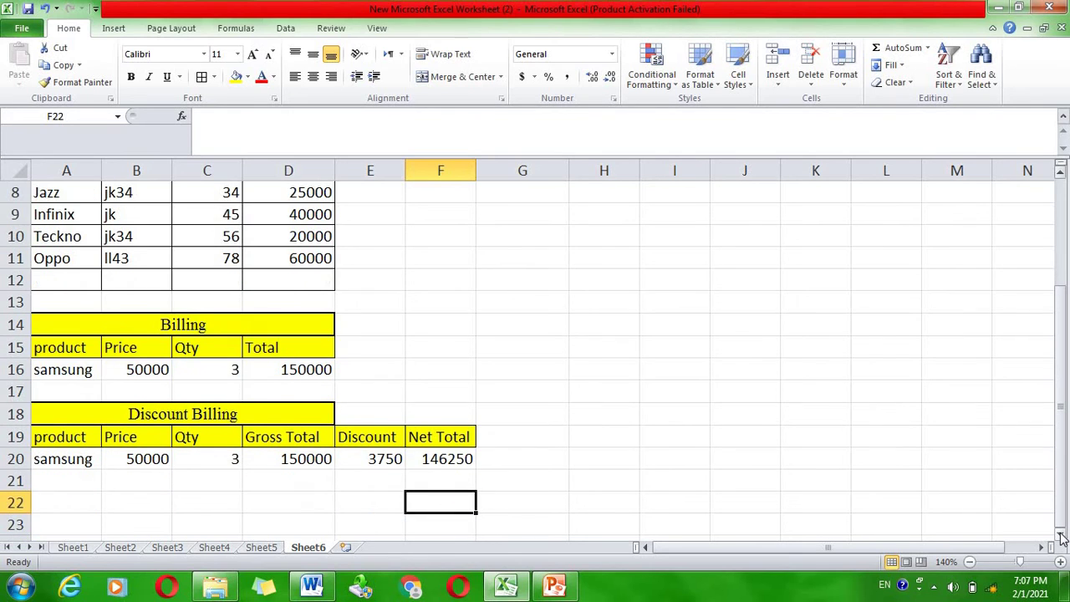
pyautogui.click(1060, 536)
pyautogui.click(1059, 536)
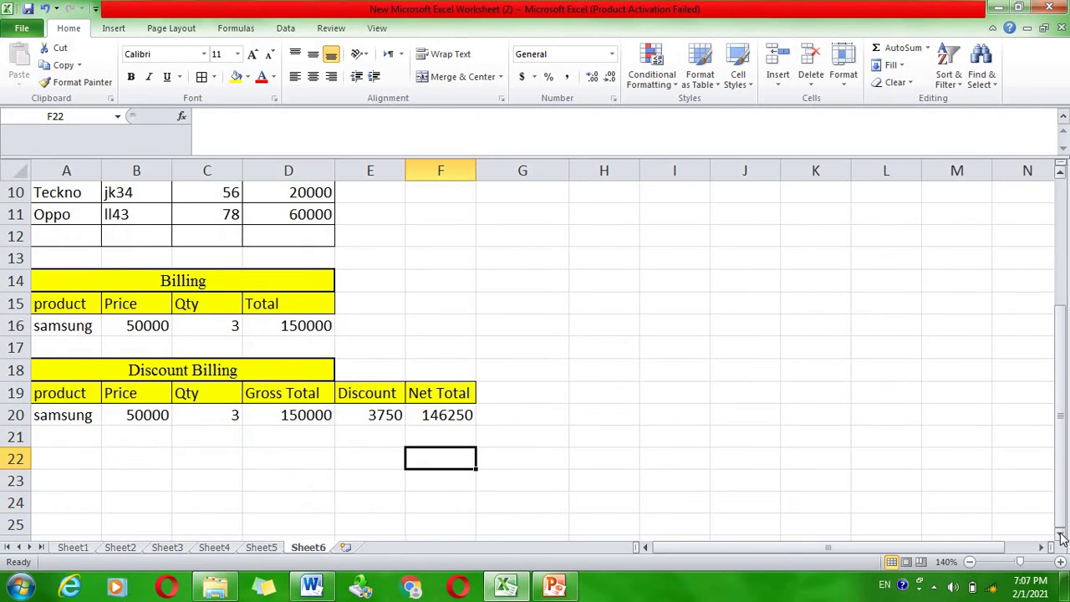
pyautogui.click(241, 370)
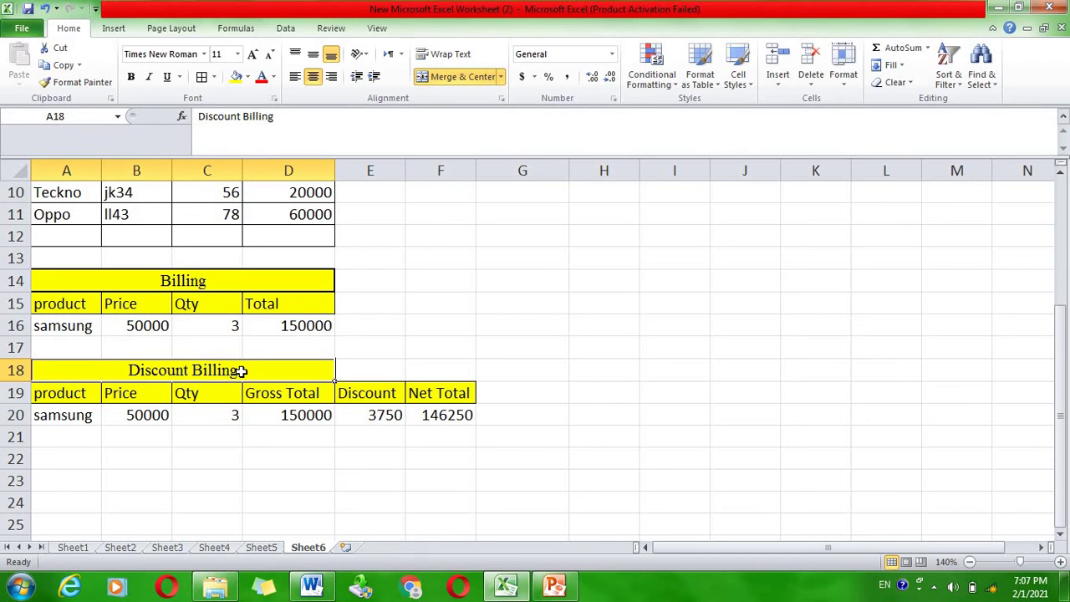
pyautogui.hotkey('ctrl', 'c')
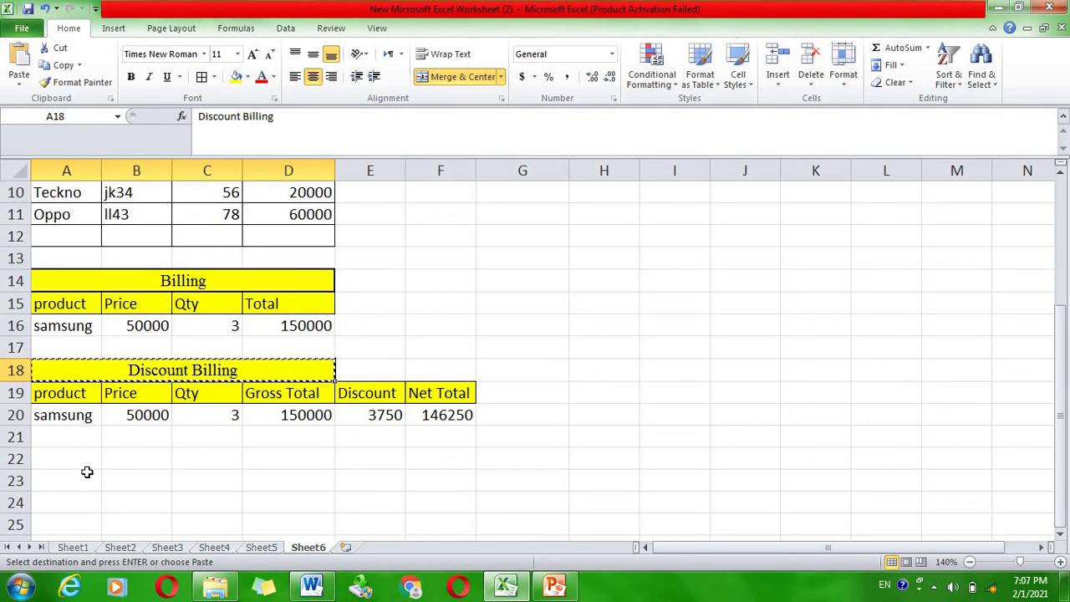
pyautogui.click(87, 479)
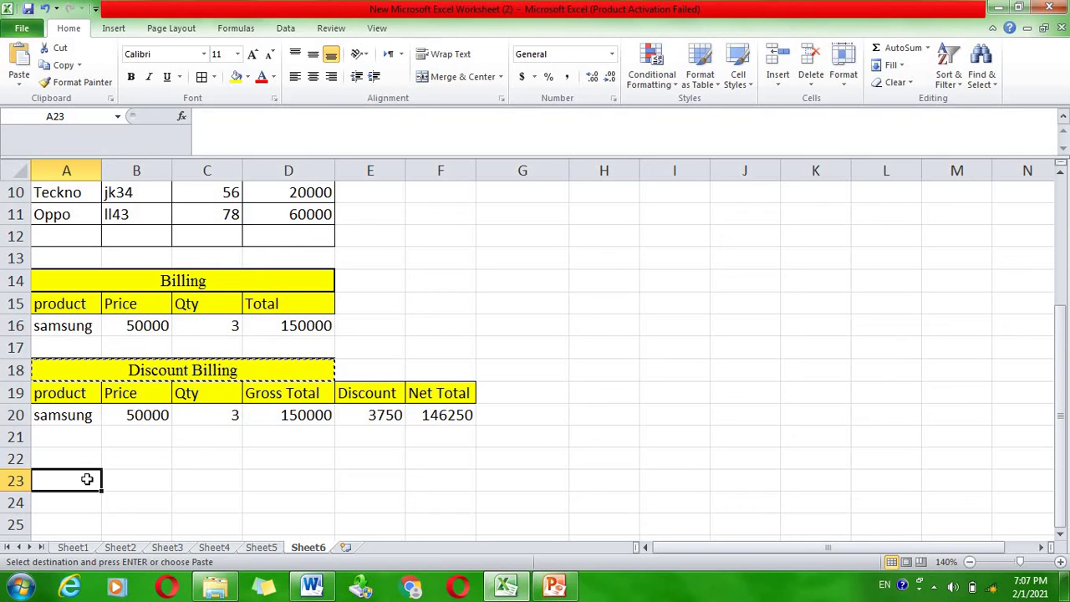
pyautogui.hotkey('ctrl', 'v')
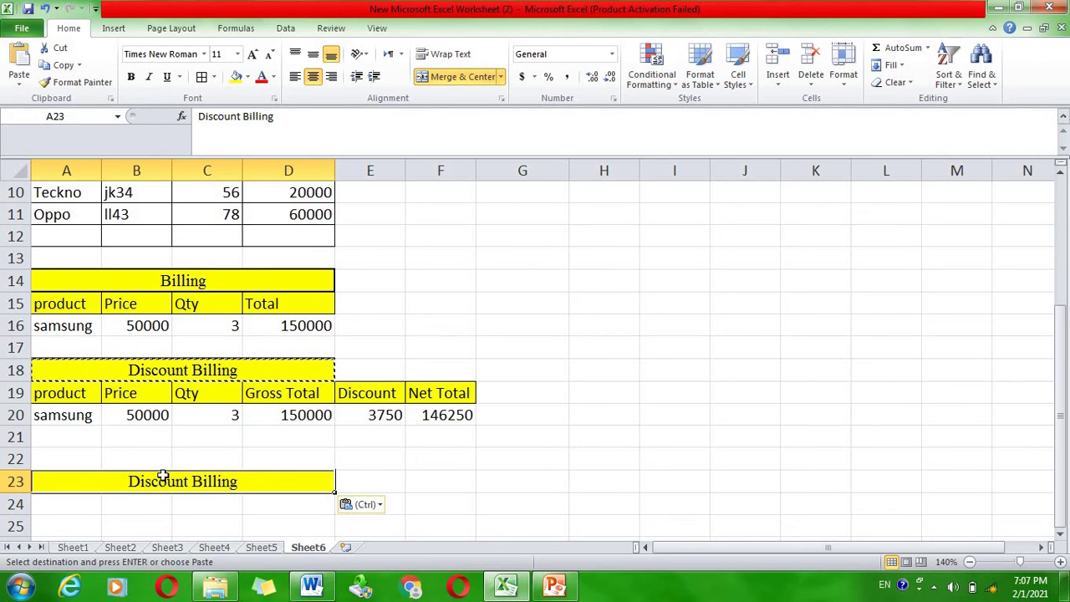
# Change the pasted title's text to 'Return adjustment Billing'
pyautogui.click(303, 125)
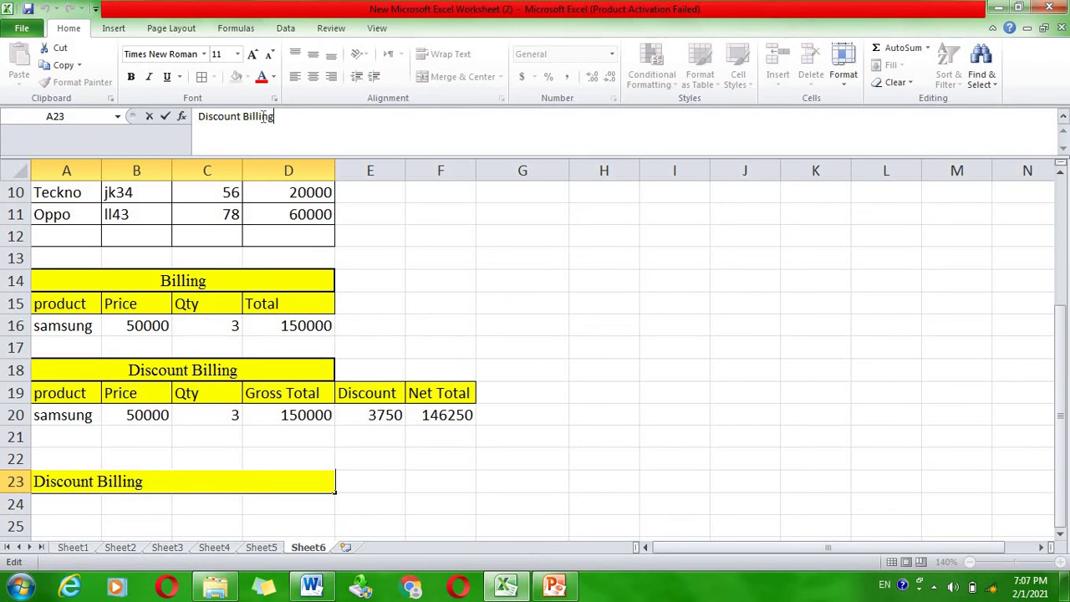
pyautogui.press('BackSpace')
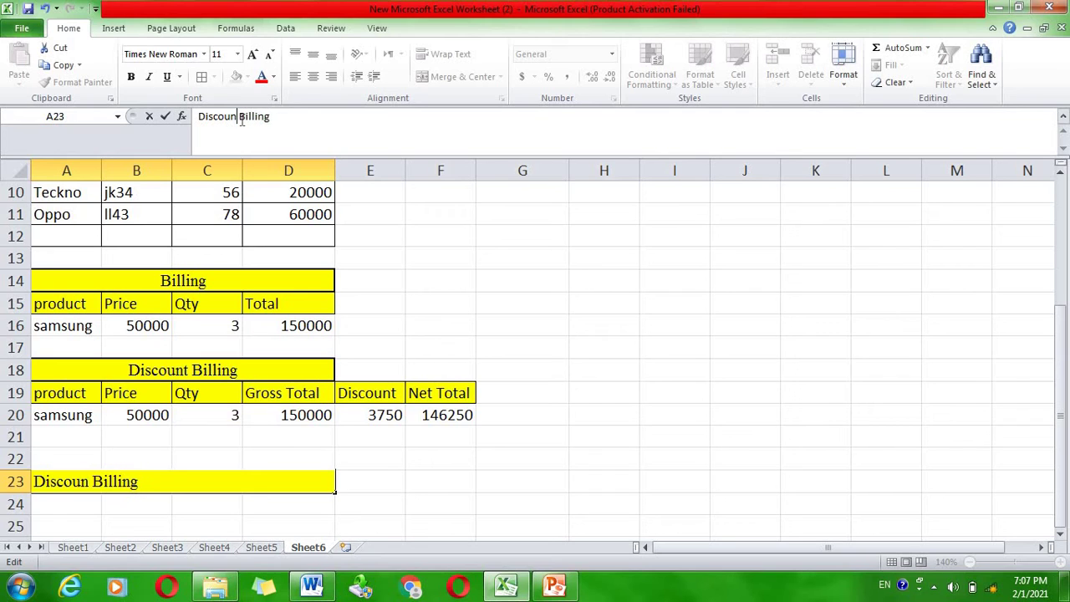
pyautogui.press('BackSpace')
pyautogui.press('BackSpace')
pyautogui.press('BackSpace')
pyautogui.press('BackSpace')
pyautogui.press('BackSpace')
pyautogui.press('BackSpace')
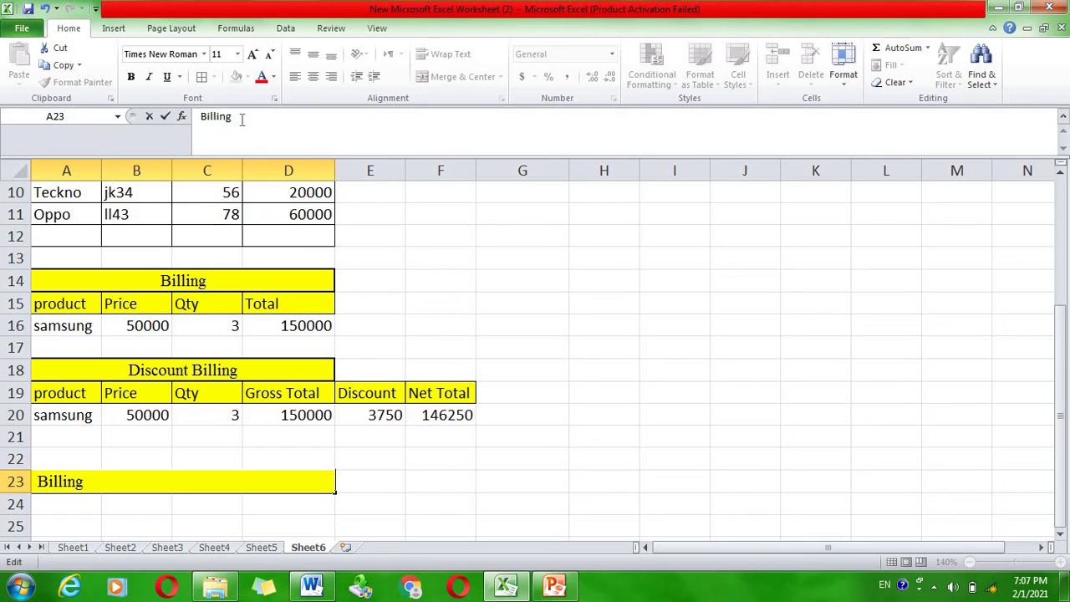
pyautogui.write('Retu ')
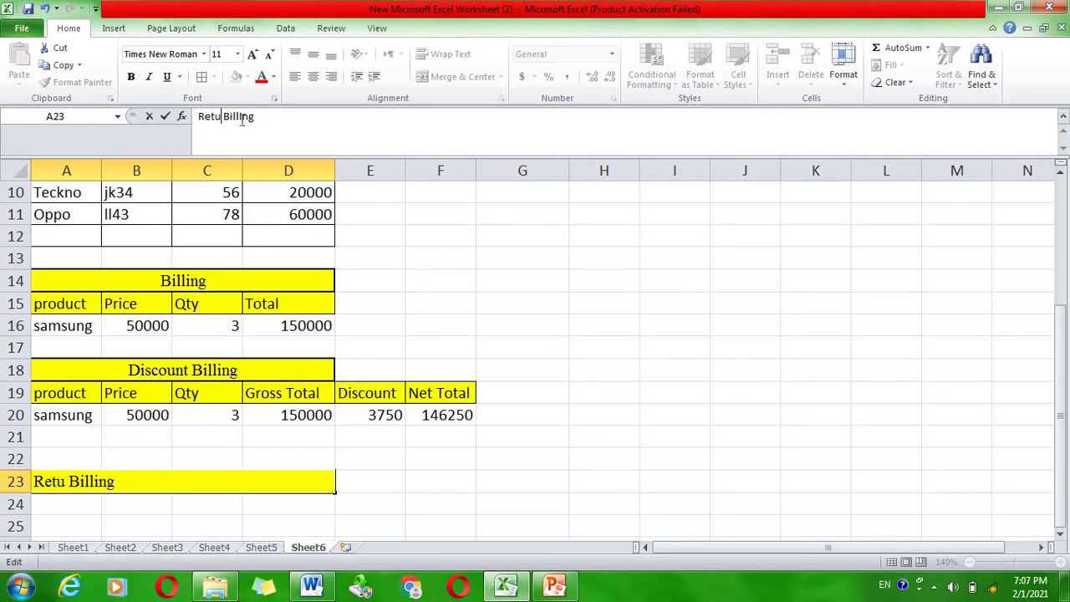
pyautogui.write('rn a')
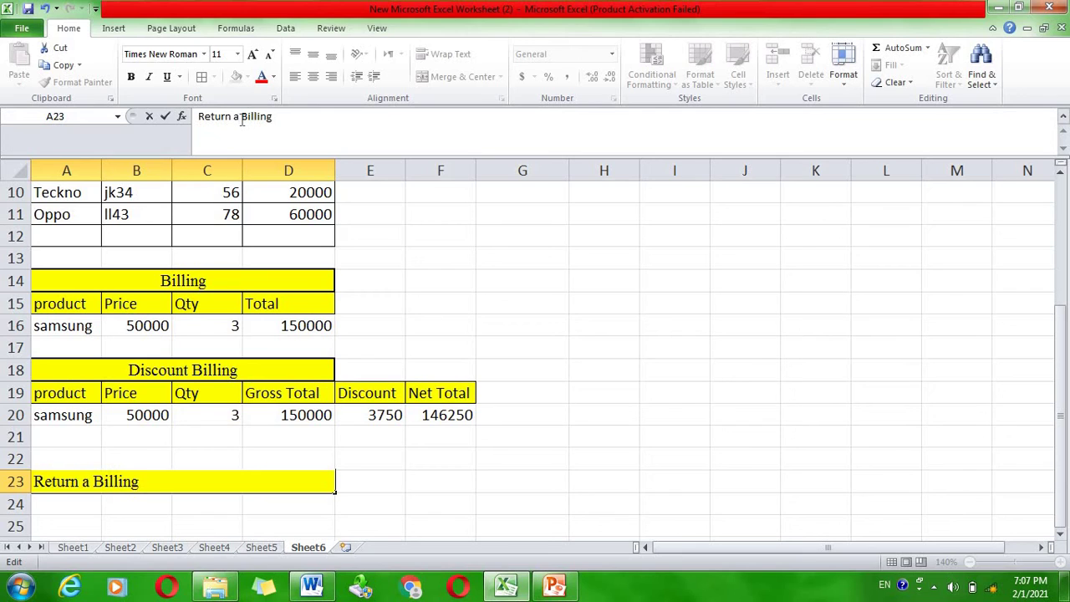
pyautogui.write('djus')
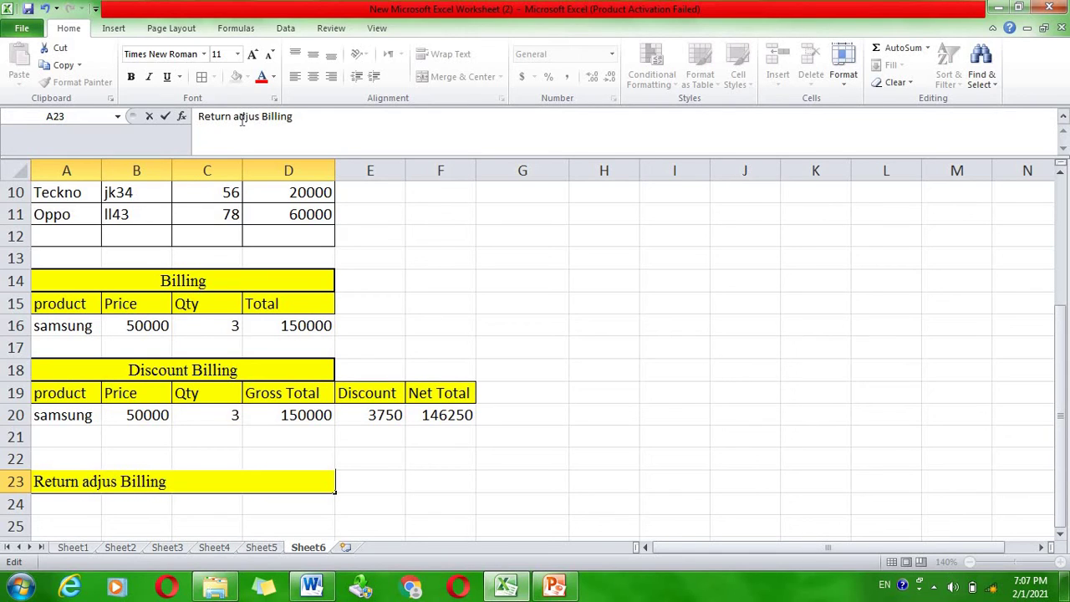
pyautogui.write('tment')
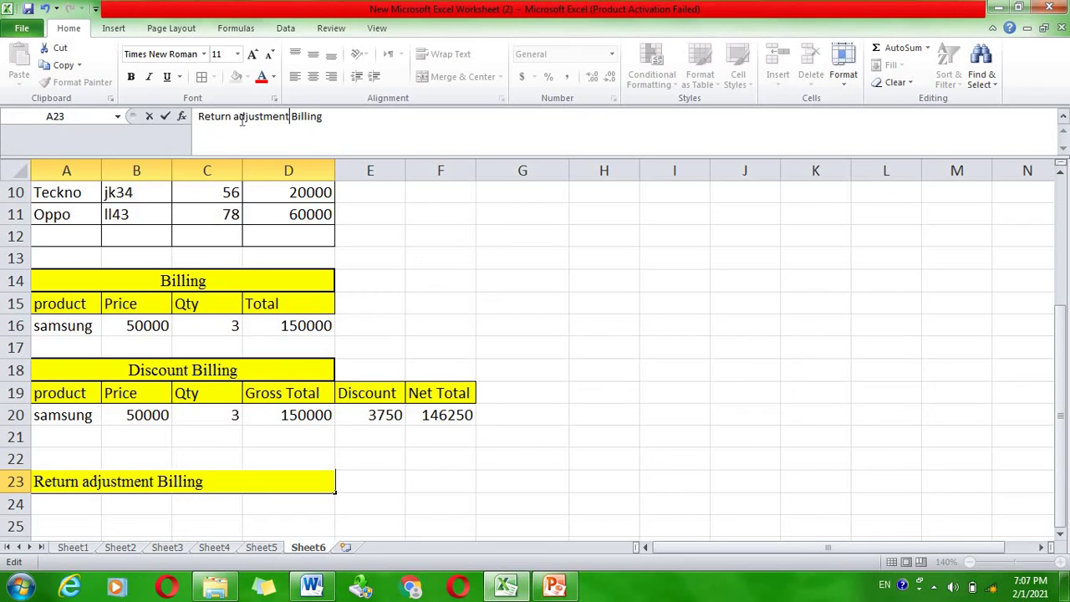
pyautogui.press('Return')
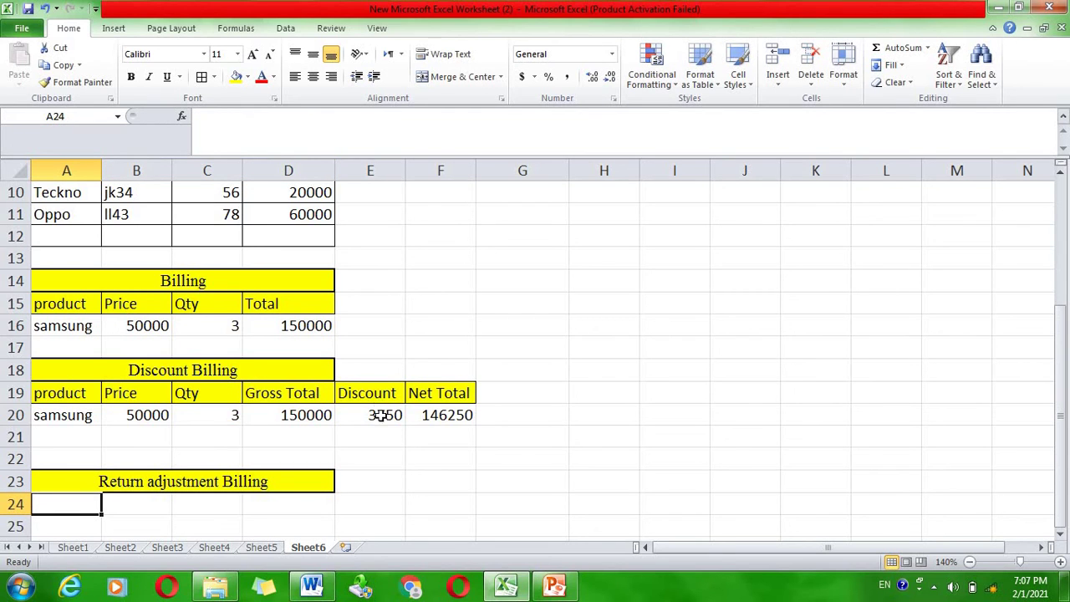
pyautogui.click(131, 523)
pyautogui.click(80, 504)
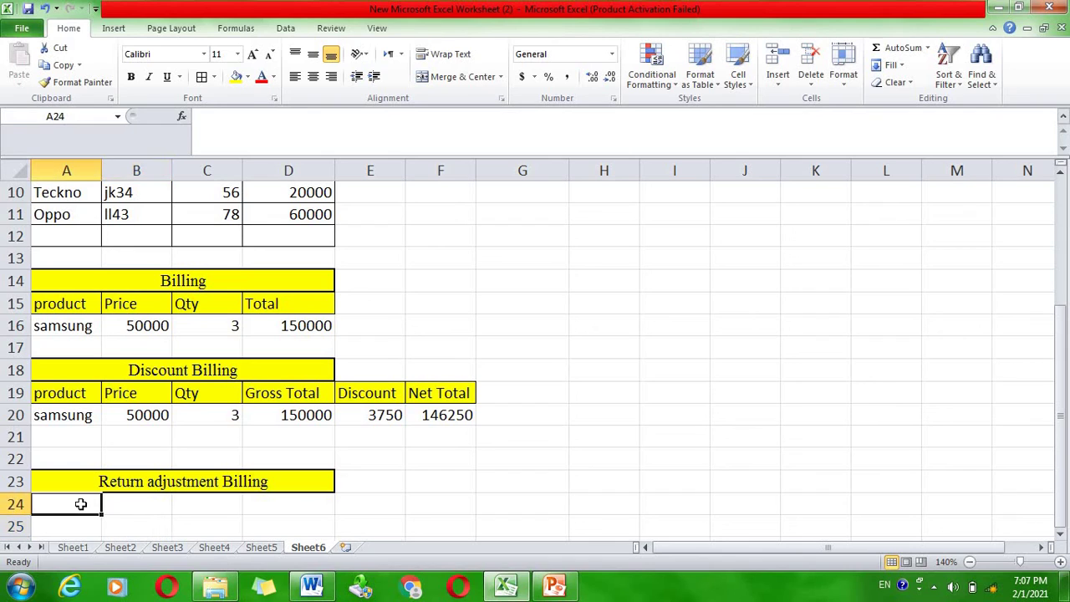
pyautogui.click(73, 392)
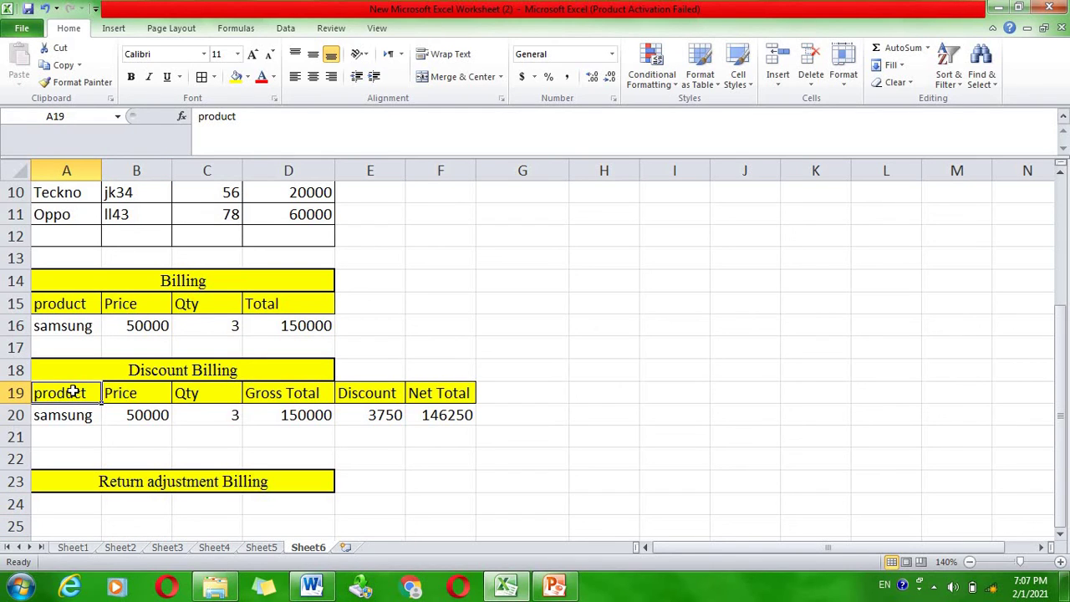
# Copy the A19:F19 column headers into row 24 under the Return adjustment Billing title
pyautogui.hotkey('shift', 'Right')
pyautogui.hotkey('shift', 'Right')
pyautogui.hotkey('shift', 'Right')
pyautogui.hotkey('shift', 'Right')
pyautogui.hotkey('shift', 'Right')
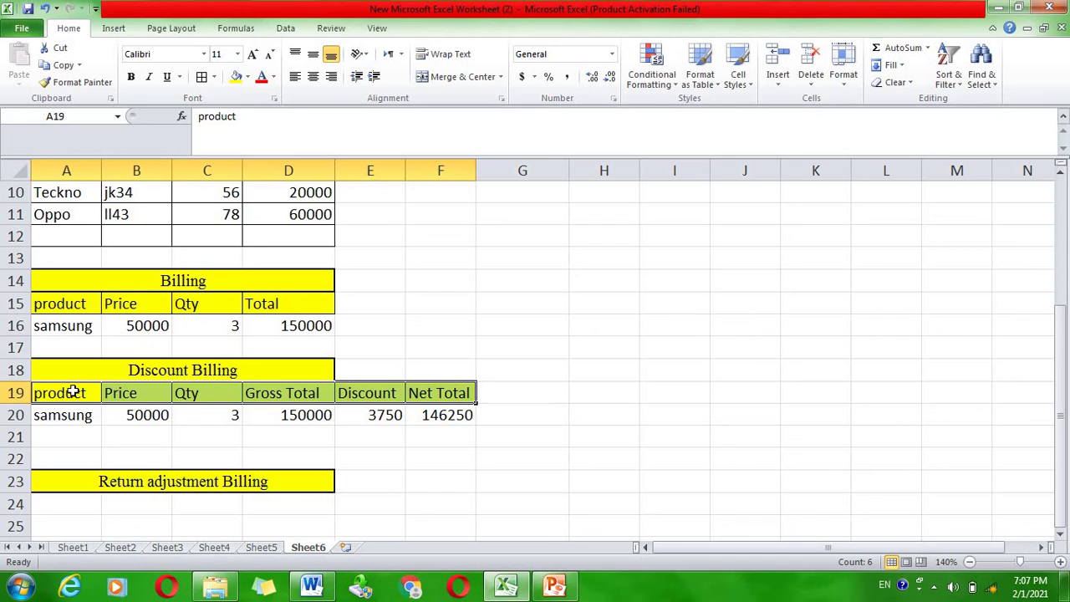
pyautogui.hotkey('ctrl', 'c')
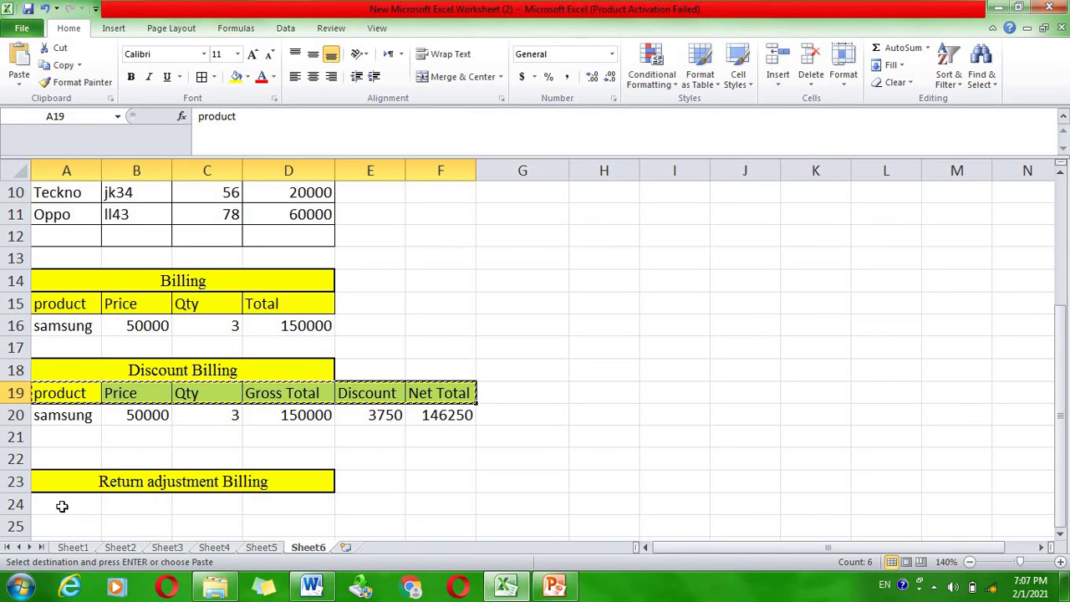
pyautogui.click(61, 506)
pyautogui.hotkey('ctrl', 'v')
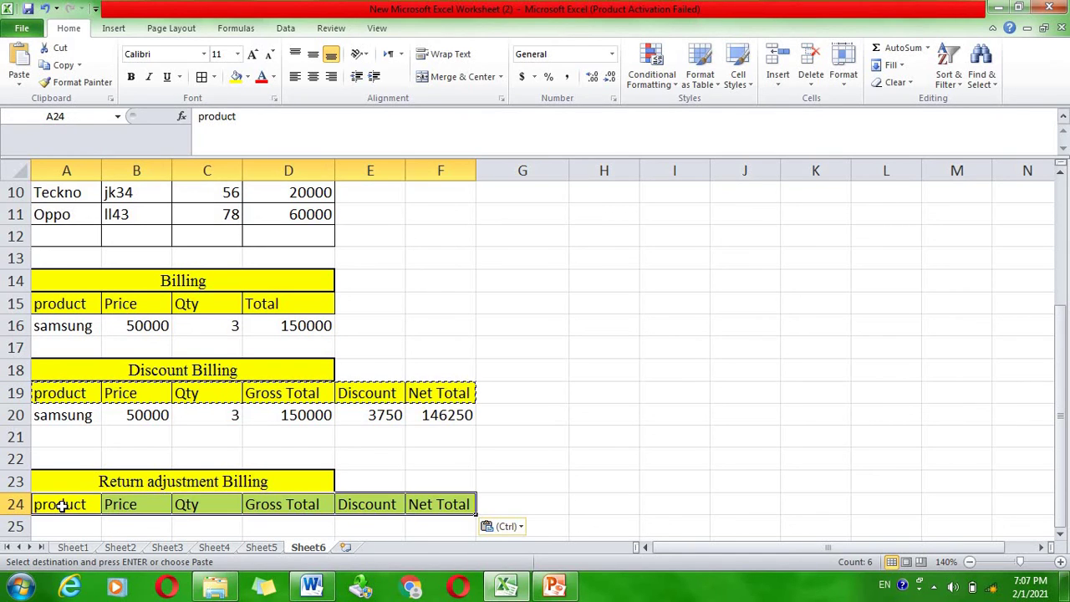
pyautogui.press('Escape')
# Review B20's VLOOKUP price formula, leaving its 50000 result unchanged
pyautogui.click(106, 520)
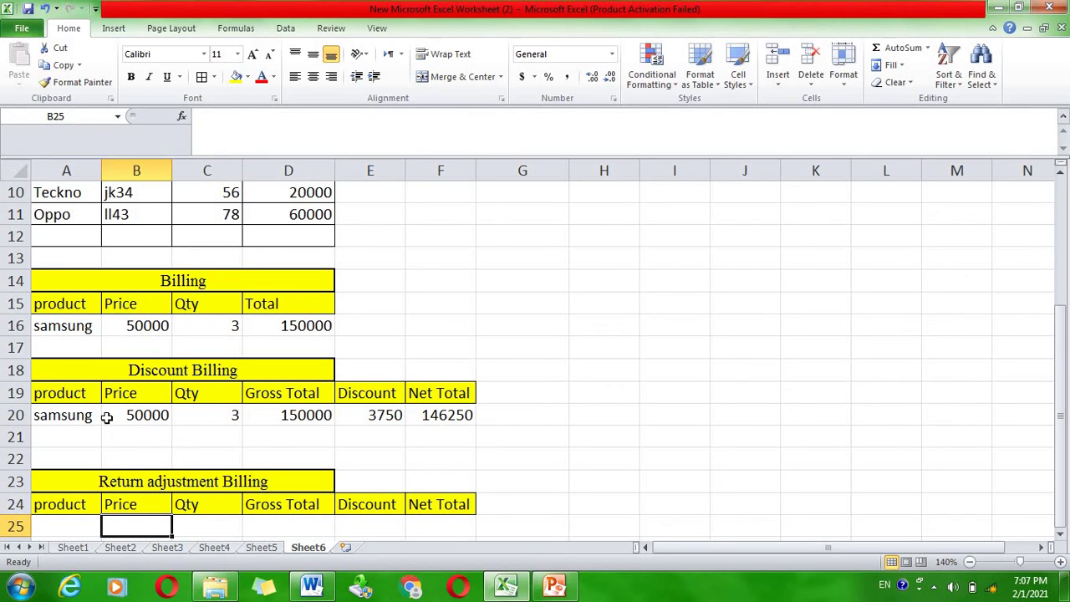
pyautogui.click(366, 122)
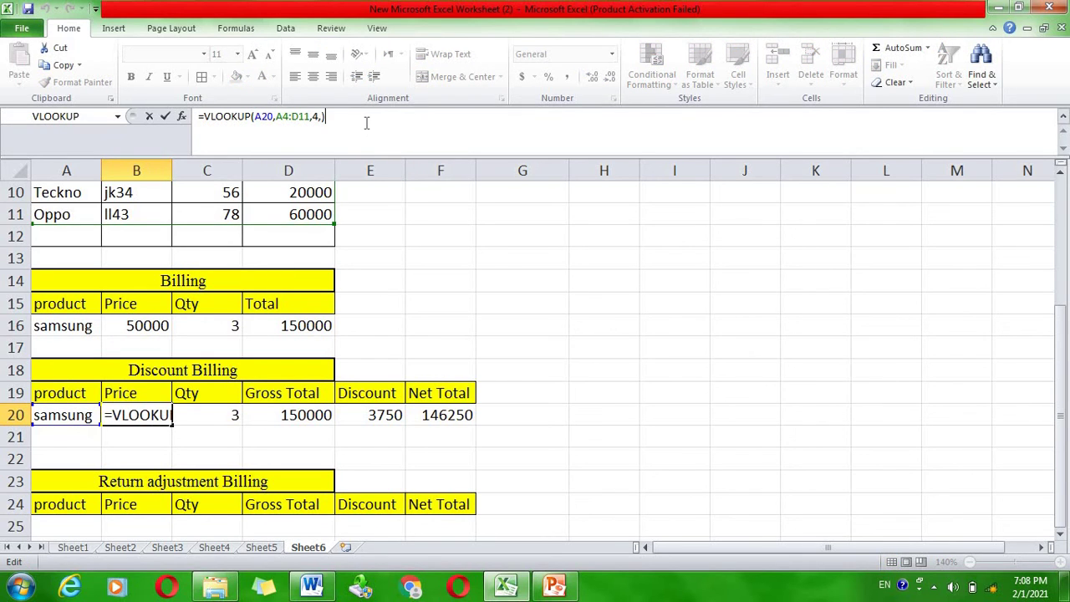
pyautogui.hotkey('shift', 'Left')
pyautogui.hotkey('shift', 'Left')
pyautogui.hotkey('shift', 'Left')
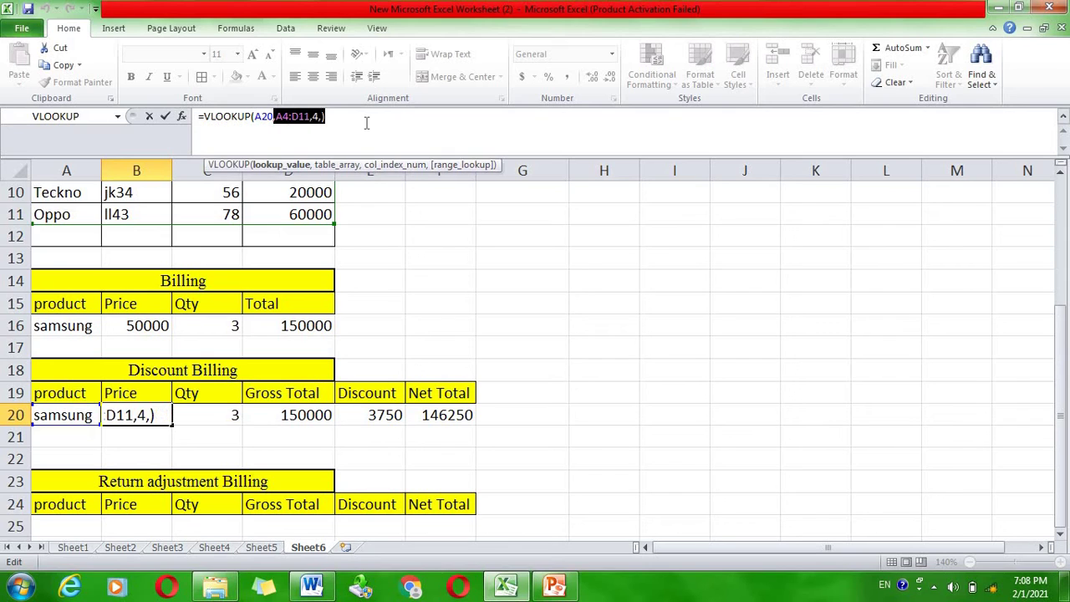
pyautogui.hotkey('shift', 'Left')
pyautogui.hotkey('shift', 'Left')
pyautogui.hotkey('shift', 'Left')
pyautogui.hotkey('shift', 'Left')
pyautogui.hotkey('shift', 'Left')
pyautogui.hotkey('shift', 'Left')
pyautogui.hotkey('shift', 'Left')
pyautogui.hotkey('shift', 'Left')
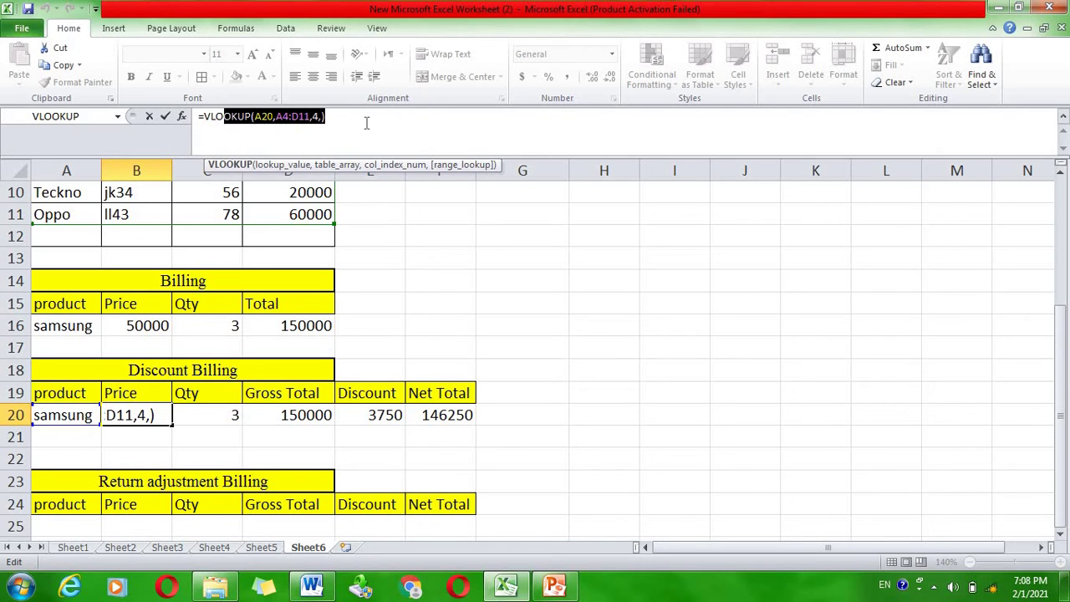
pyautogui.hotkey('shift', 'Left')
pyautogui.hotkey('shift', 'Left')
pyautogui.hotkey('shift', 'Left')
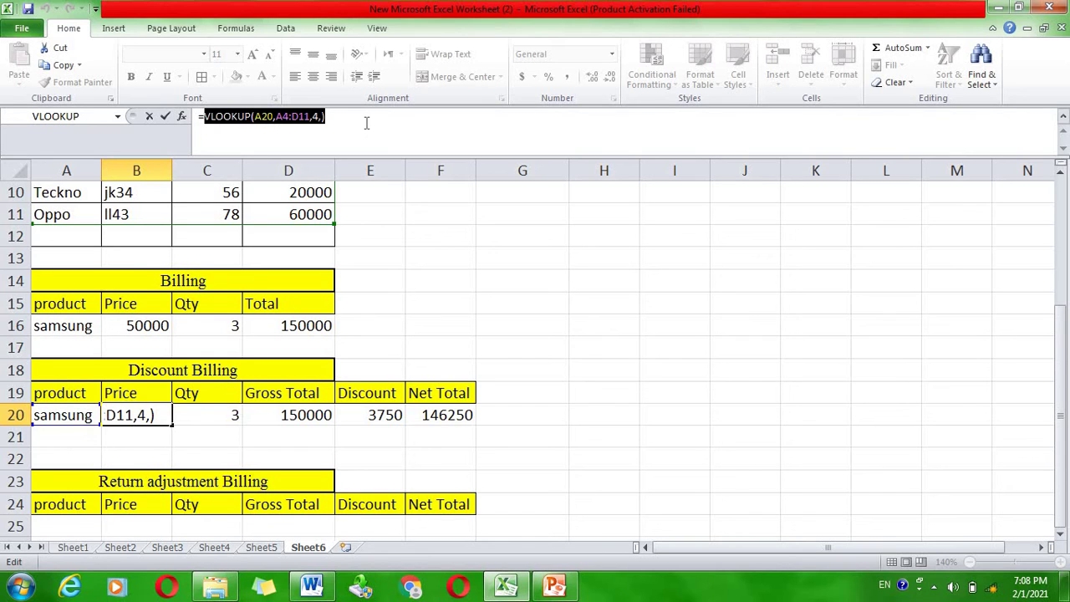
pyautogui.press('Return')
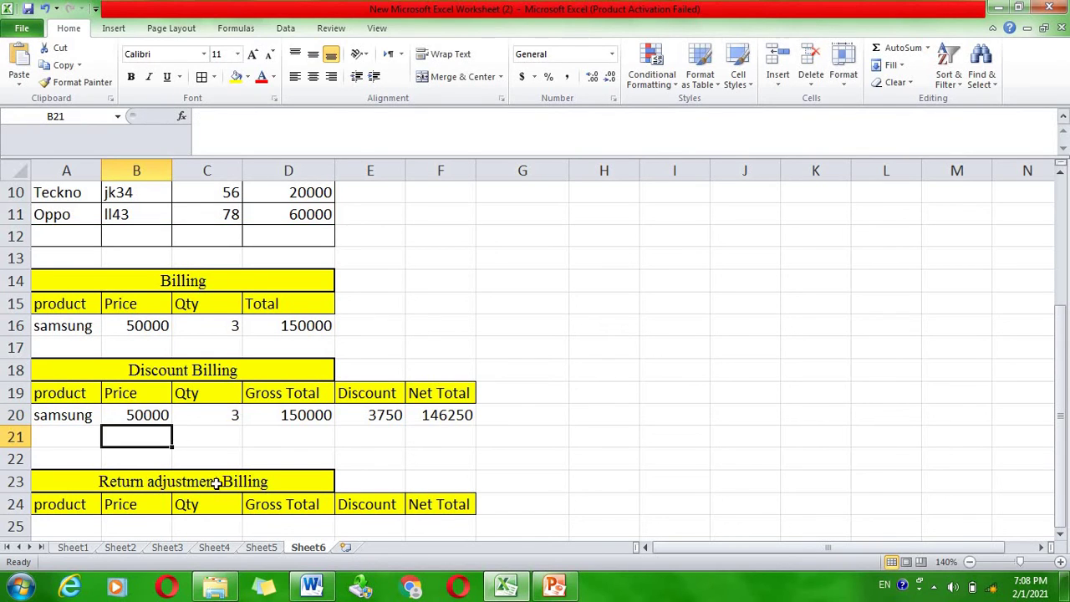
# Link B25 to B20 with =B20 and enter samsung as the product in A25
pyautogui.click(154, 525)
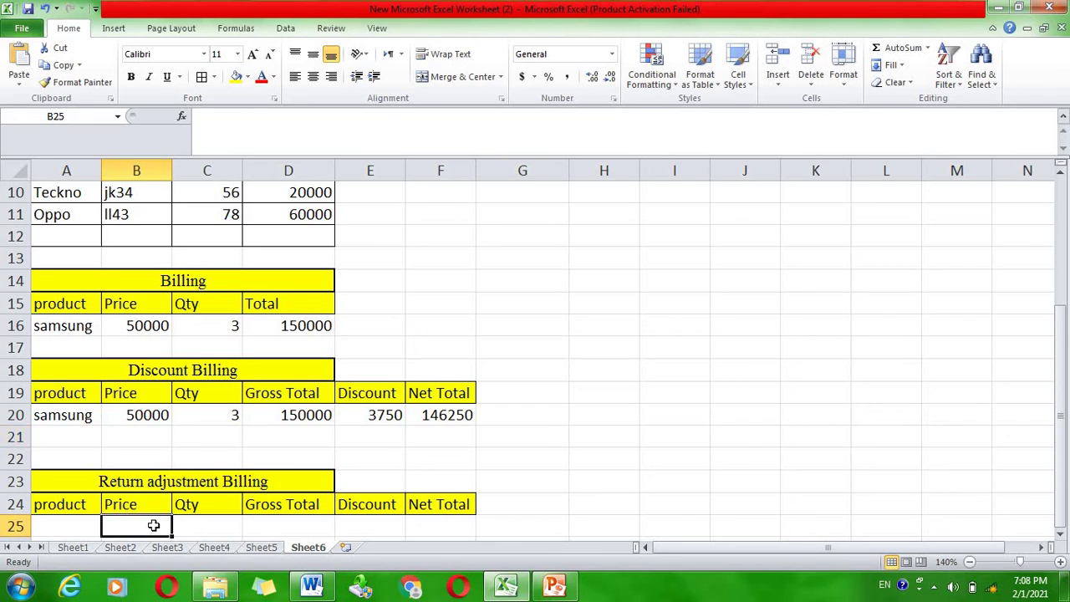
pyautogui.write('=')
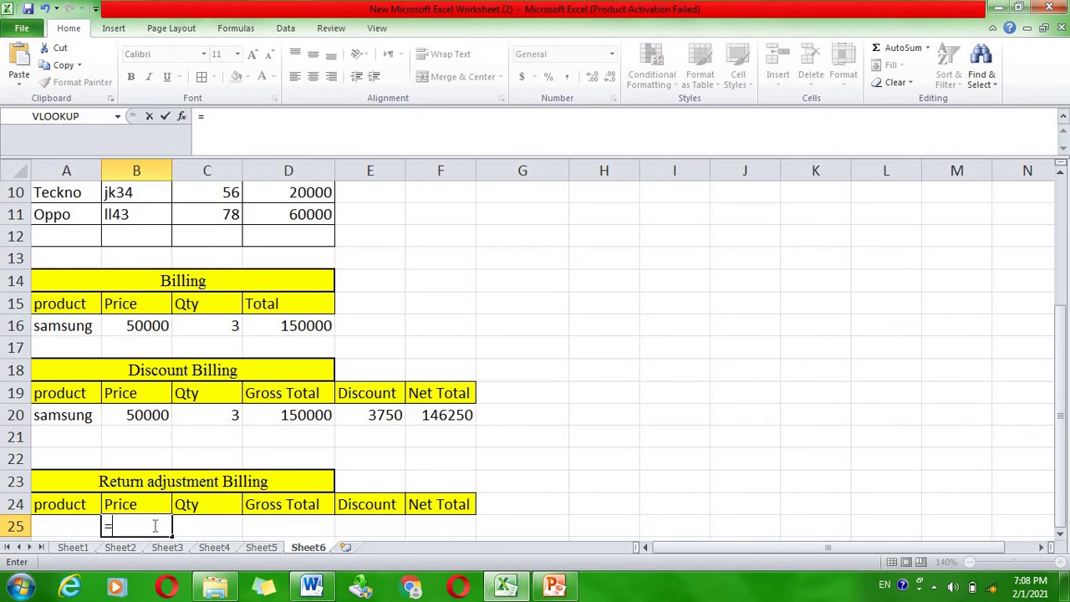
pyautogui.write('B20')
pyautogui.press('Return')
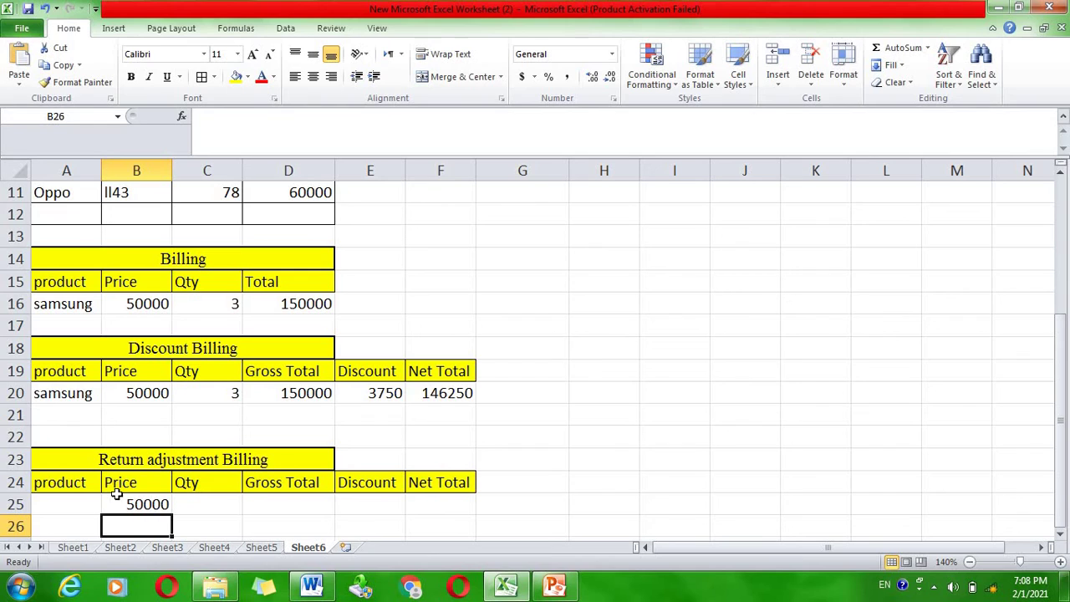
pyautogui.click(125, 499)
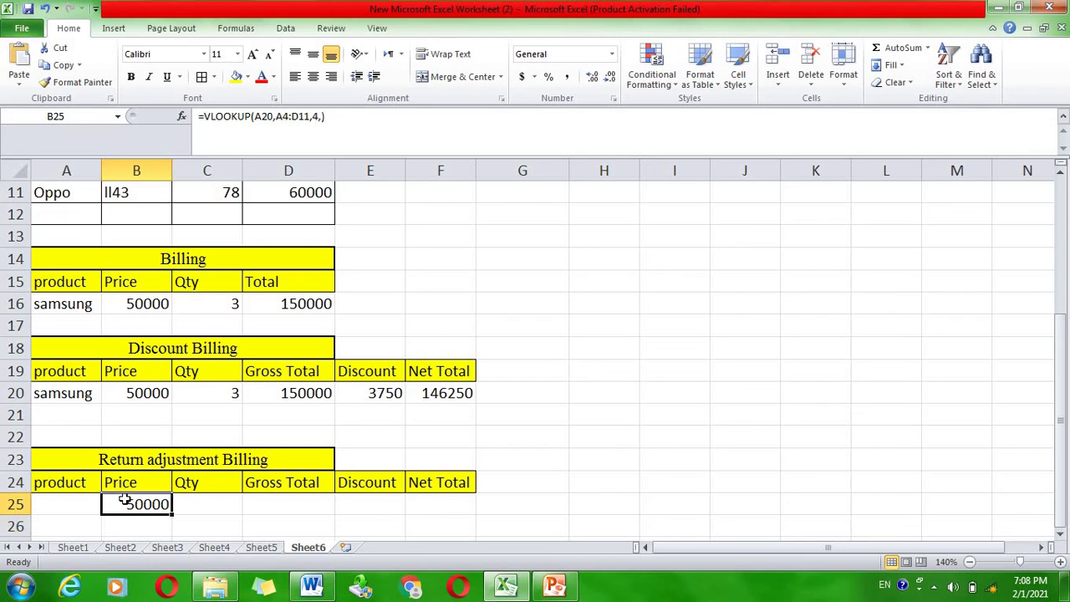
pyautogui.click(75, 514)
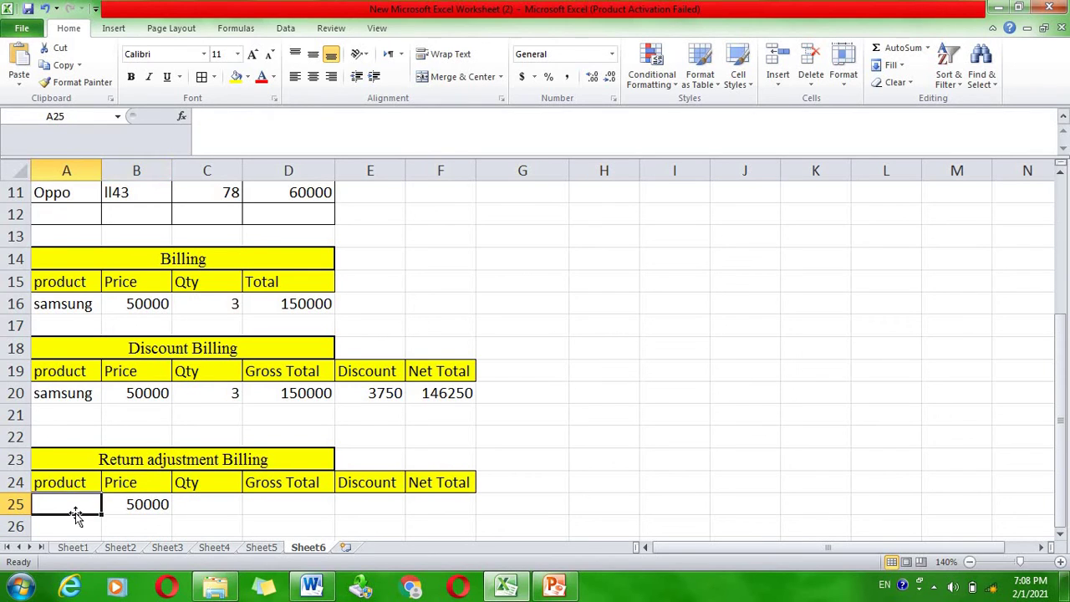
pyautogui.write('sam')
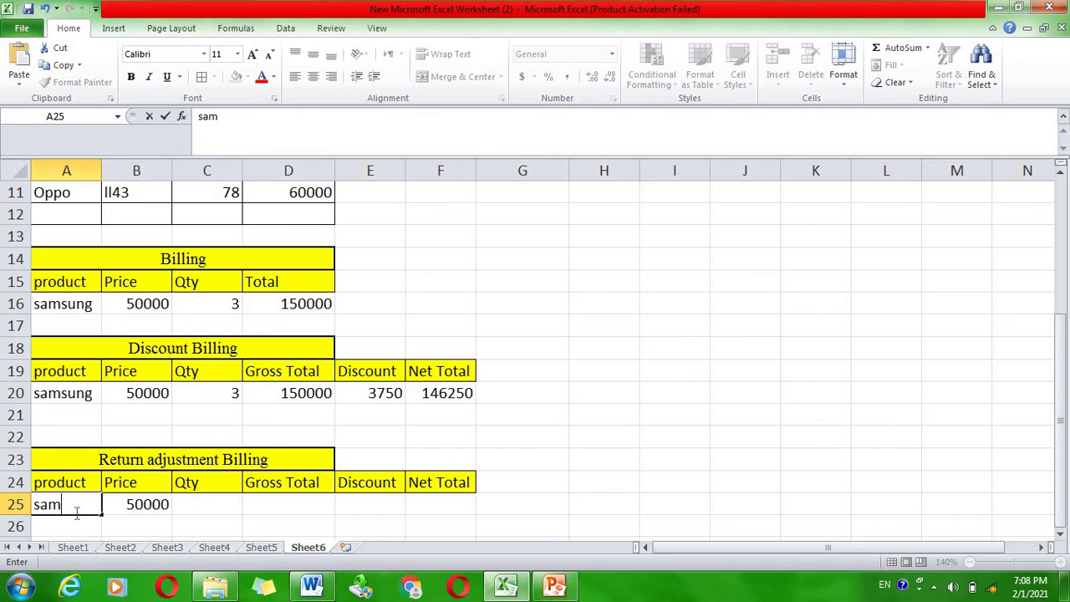
pyautogui.write('sung')
pyautogui.press('Return')
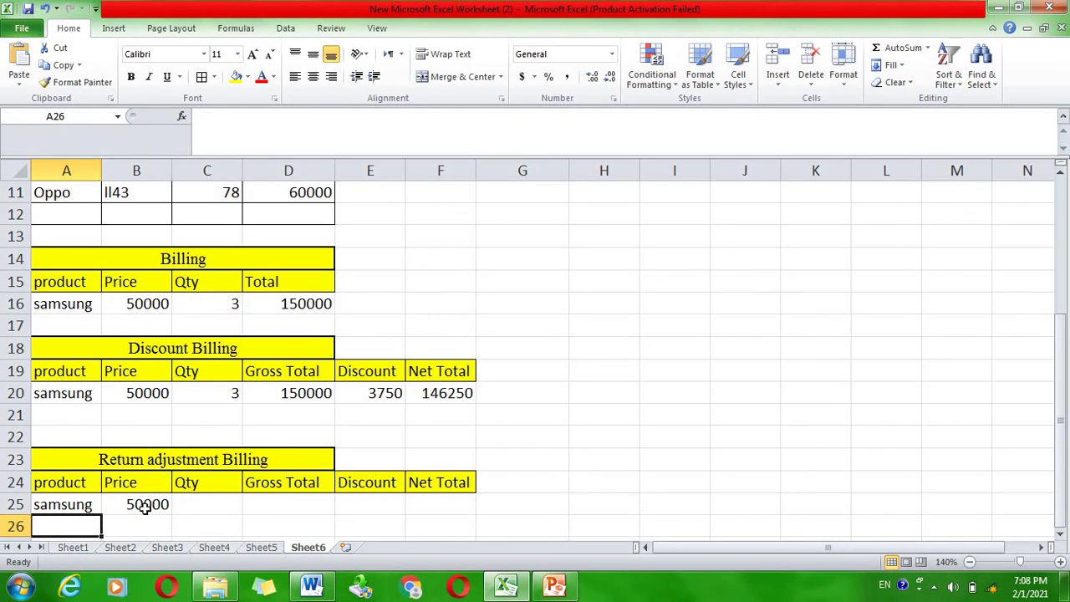
# Repoint B25's VLOOKUP from A20 to product cell A25
pyautogui.click(145, 504)
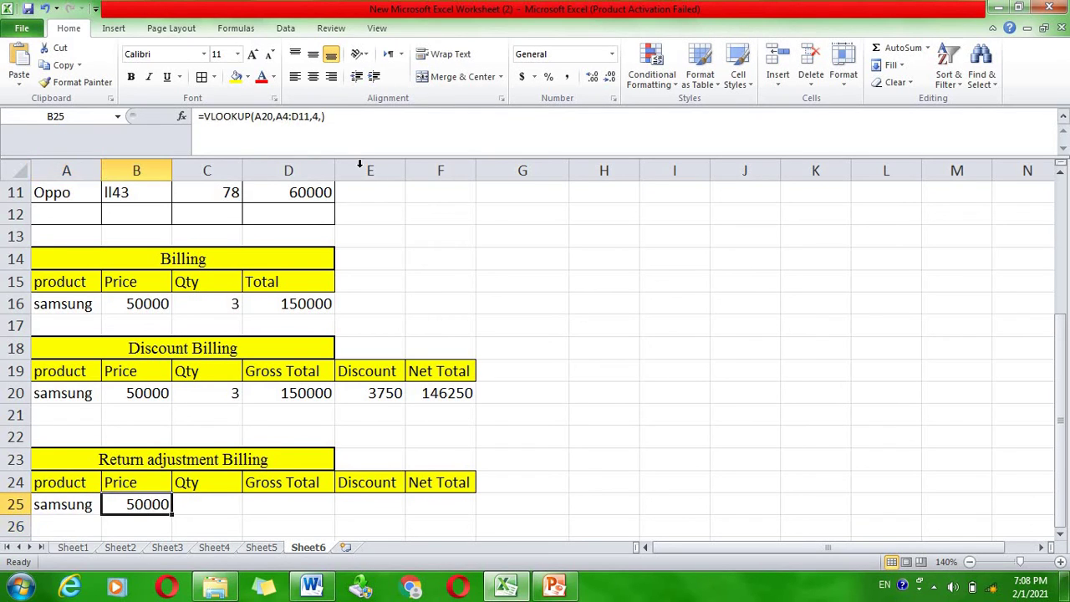
pyautogui.click(271, 121)
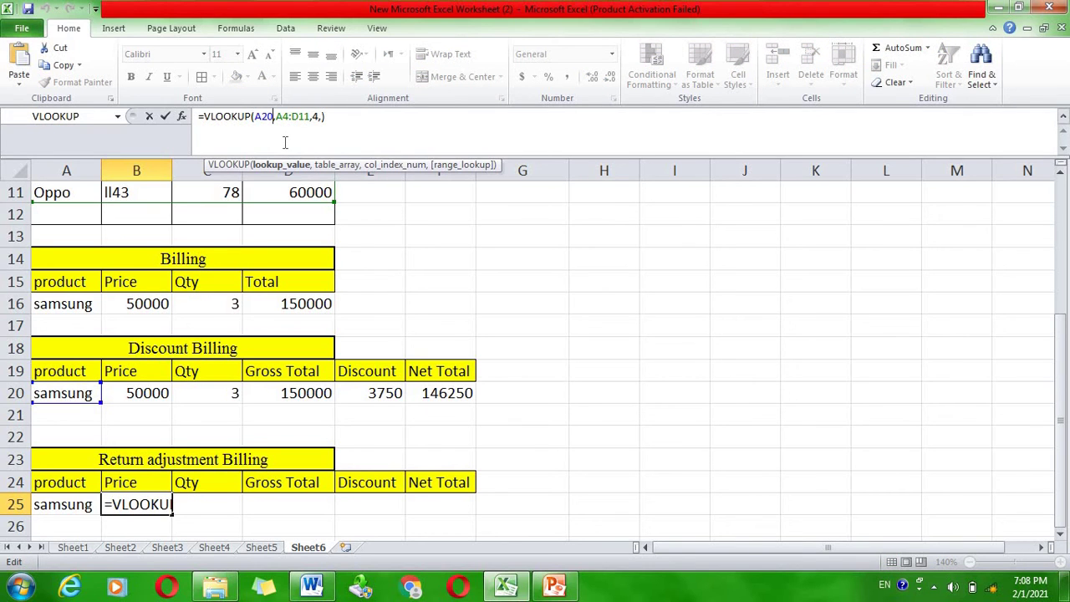
pyautogui.press('BackSpace')
pyautogui.press('BackSpace')
pyautogui.press('BackSpace')
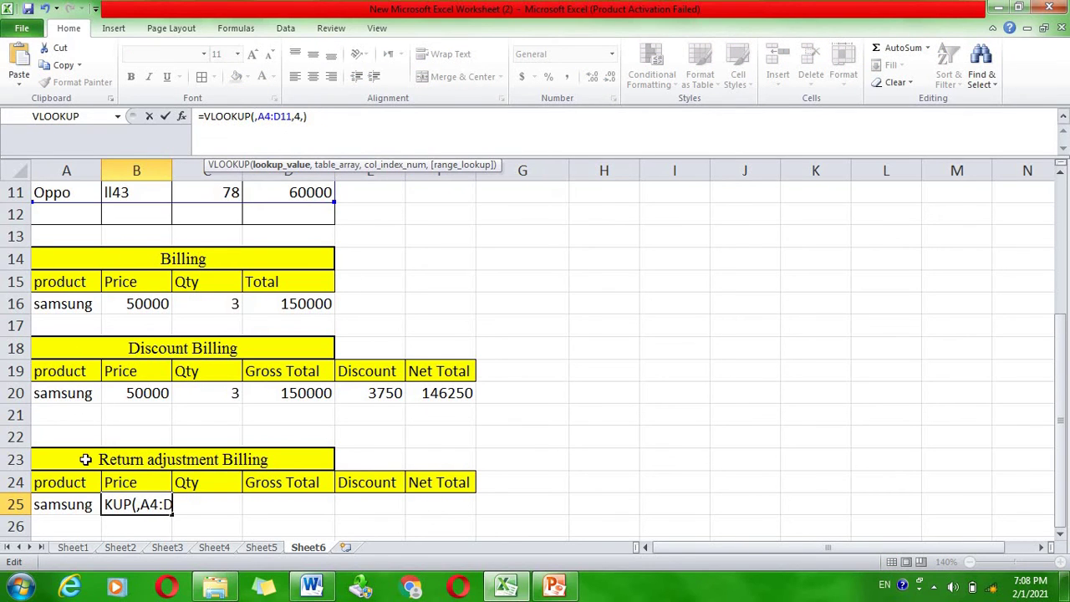
pyautogui.click(84, 506)
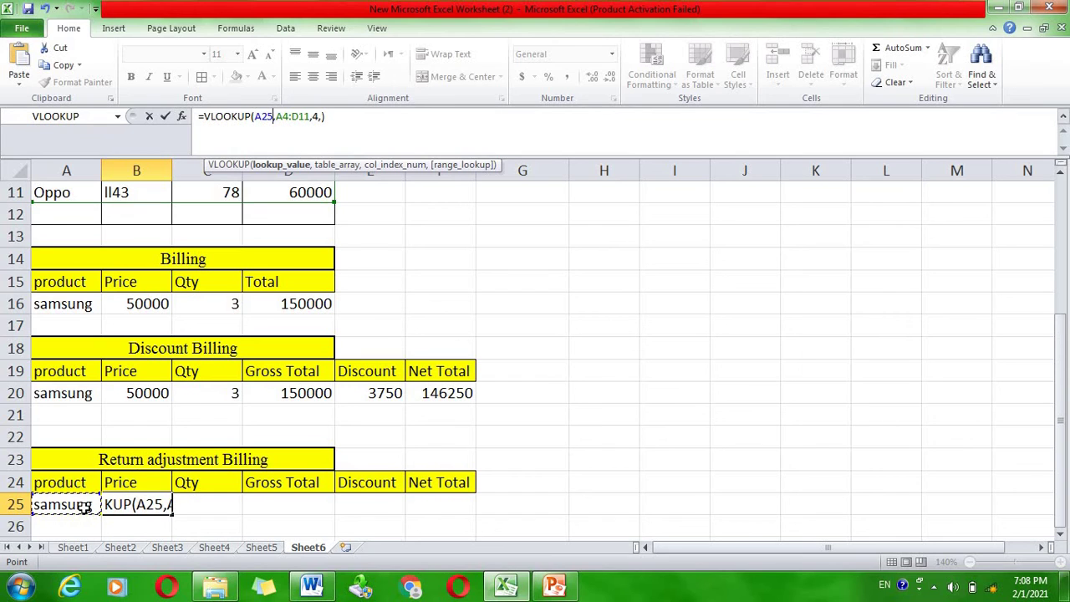
pyautogui.press('Return')
# Clear and re-enter samsung in A25, then type and erase a quantity of 3 in C25
pyautogui.click(81, 506)
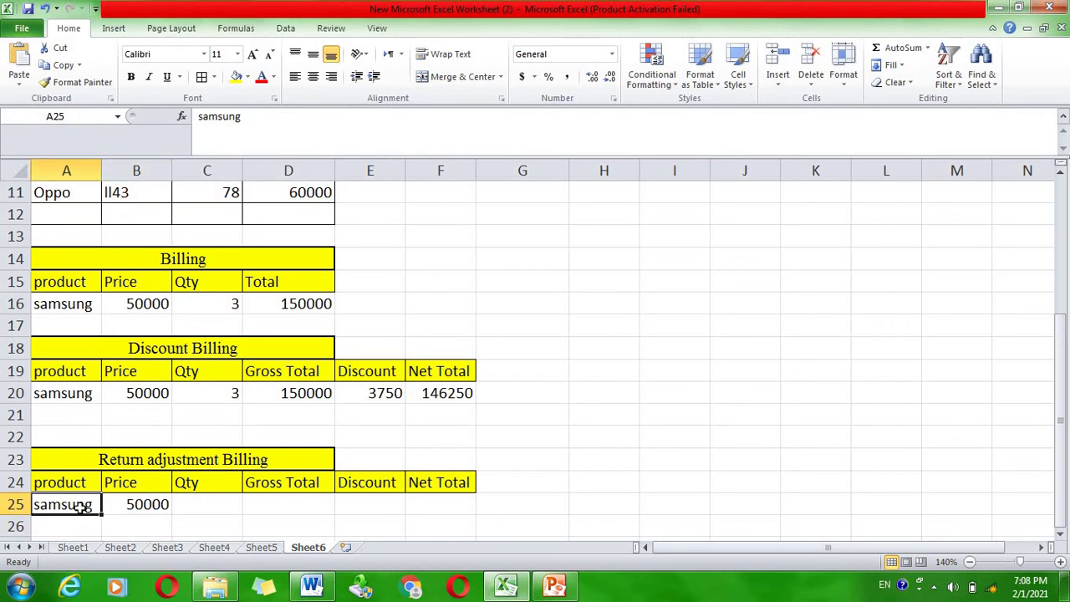
pyautogui.press('Delete')
pyautogui.press('Return')
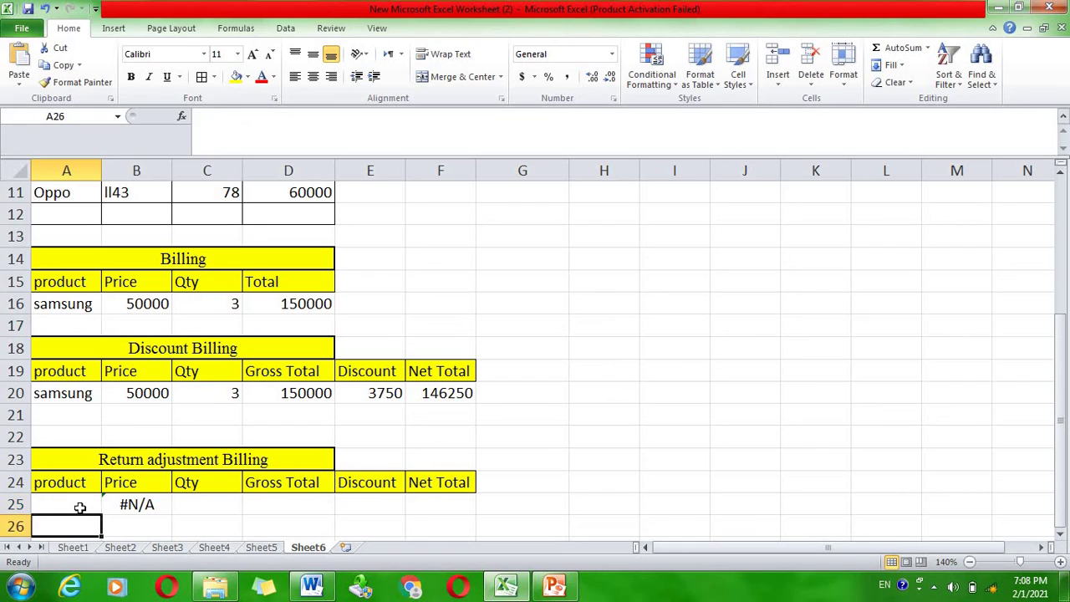
pyautogui.click(79, 507)
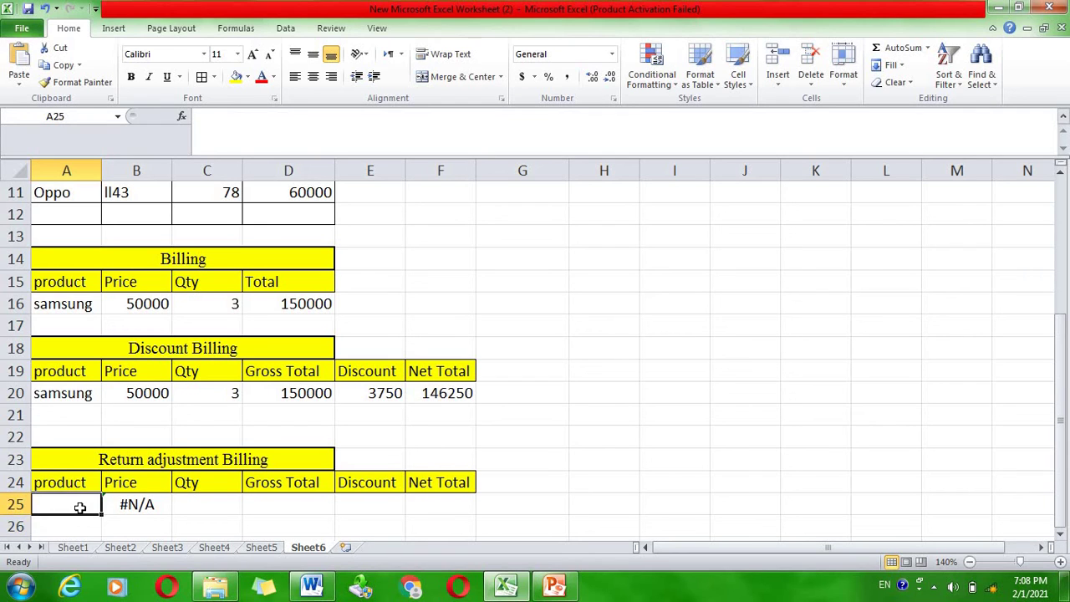
pyautogui.write('samsung')
pyautogui.press('Return')
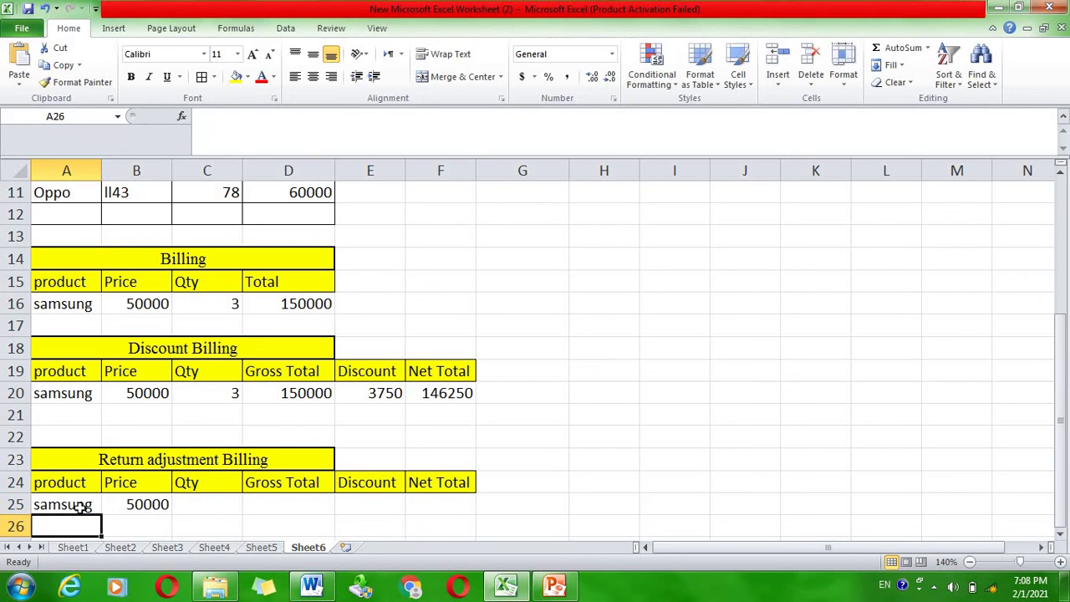
pyautogui.click(202, 505)
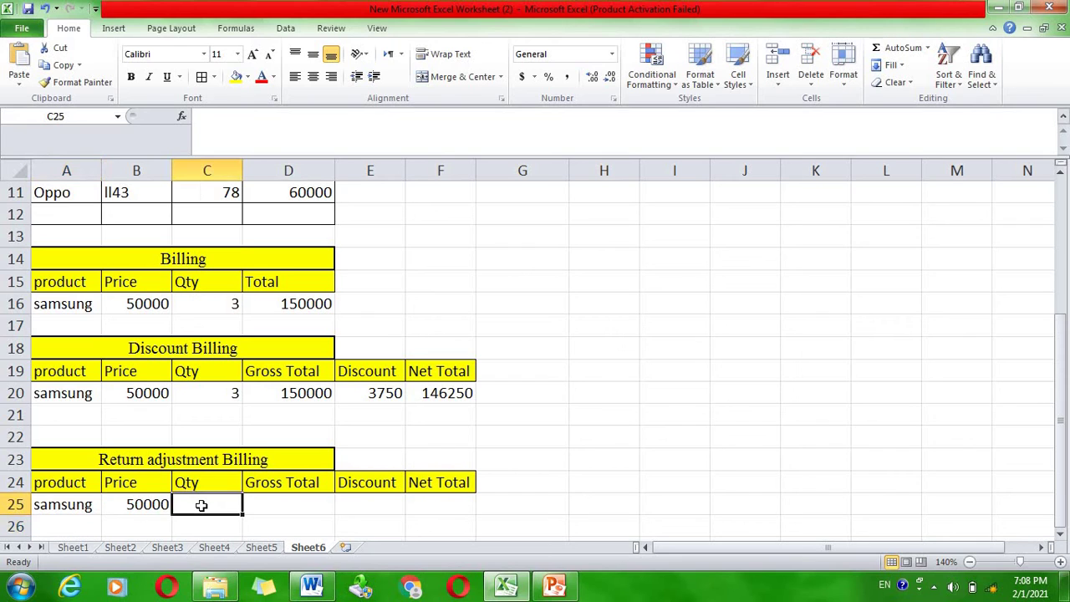
pyautogui.write('3')
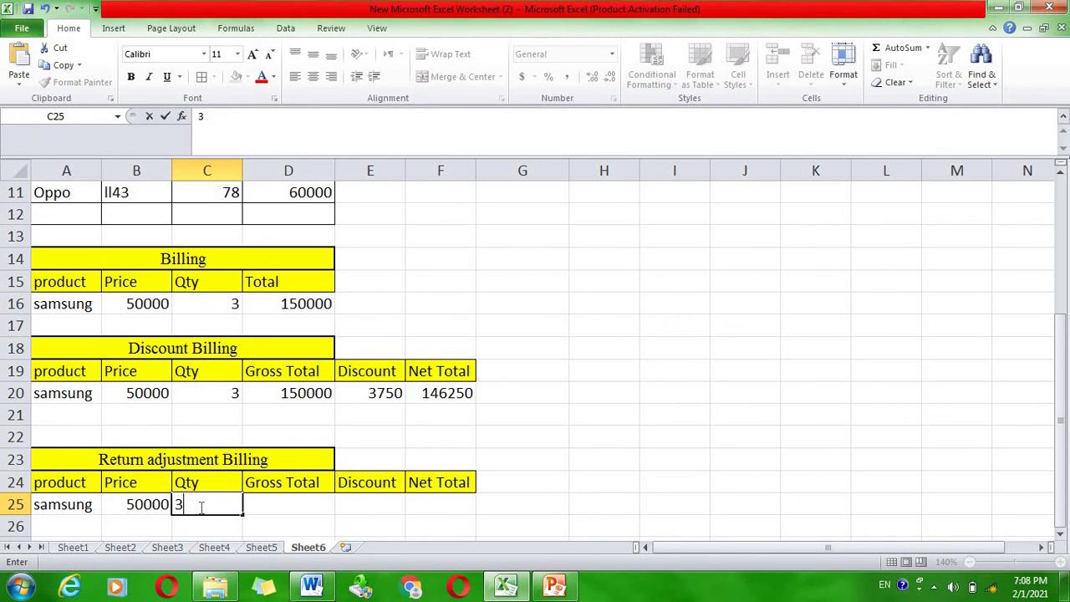
pyautogui.press('BackSpace')
# Change the returned product in A25 to Oppo with a quantity of 5 in C25
pyautogui.click(84, 506)
pyautogui.press('BackSpace')
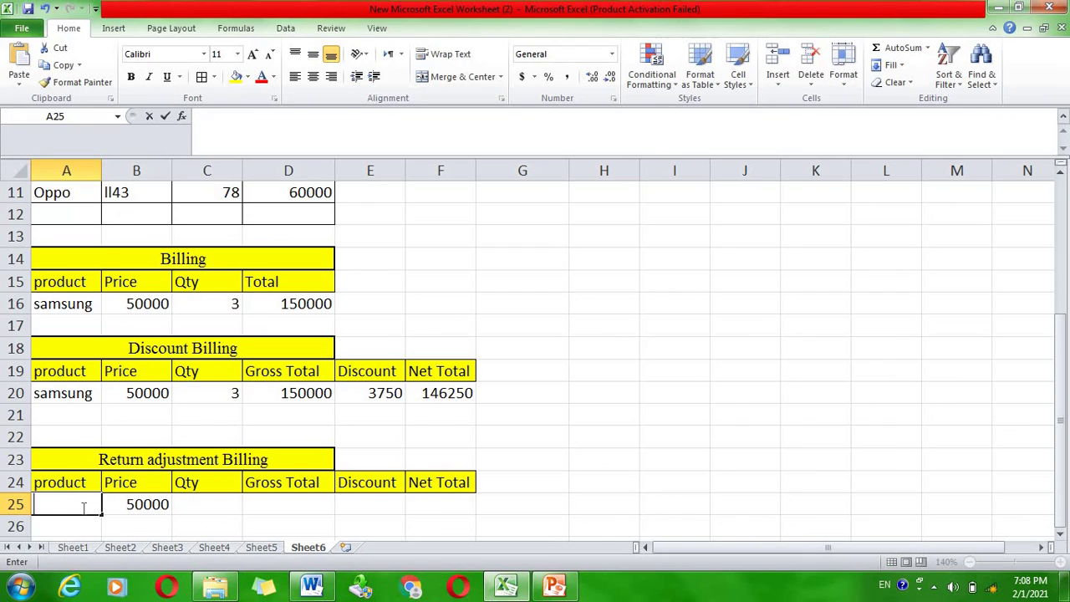
pyautogui.write('o')
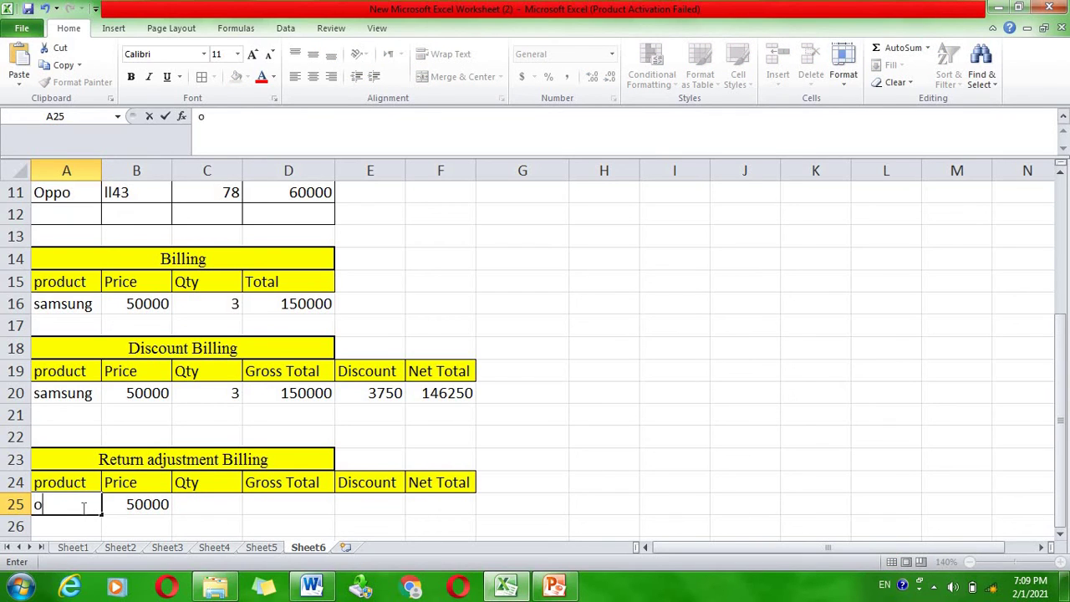
pyautogui.press('BackSpace')
pyautogui.write('Oppo')
pyautogui.press('Return')
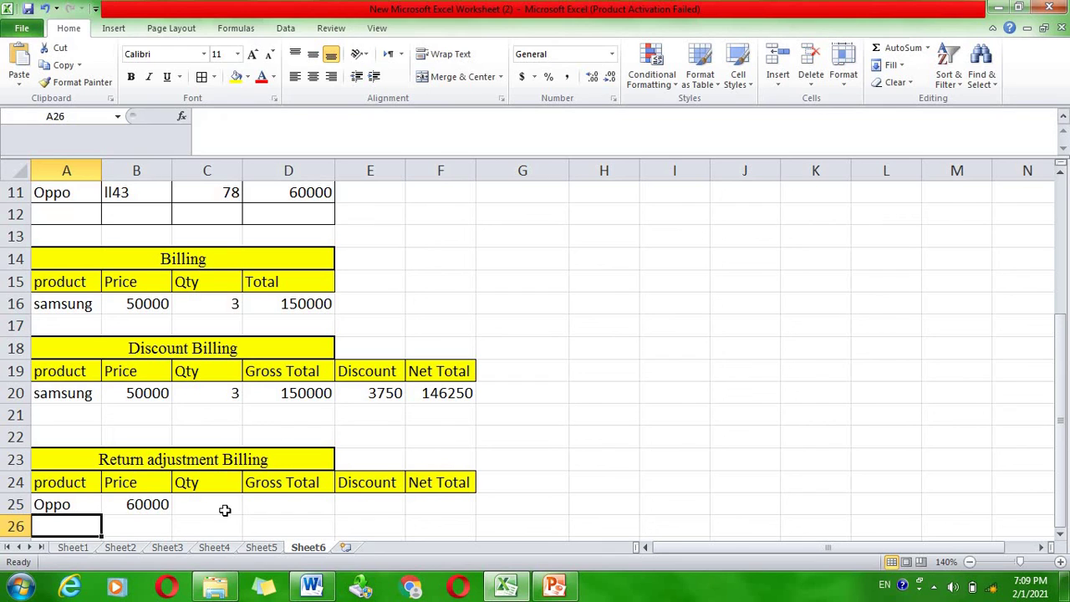
pyautogui.click(226, 508)
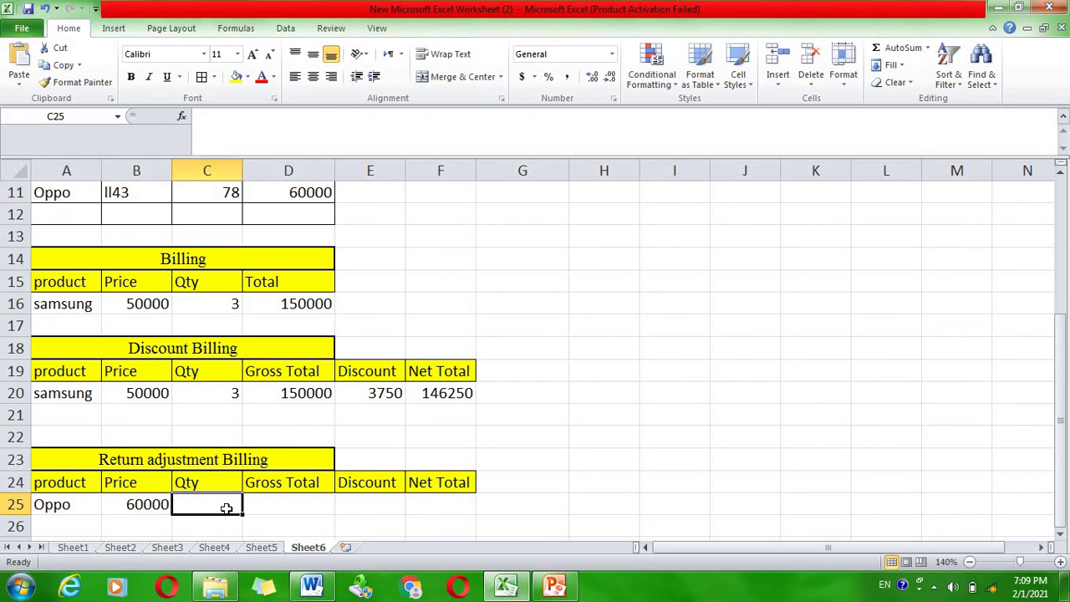
pyautogui.write('5')
pyautogui.press('Return')
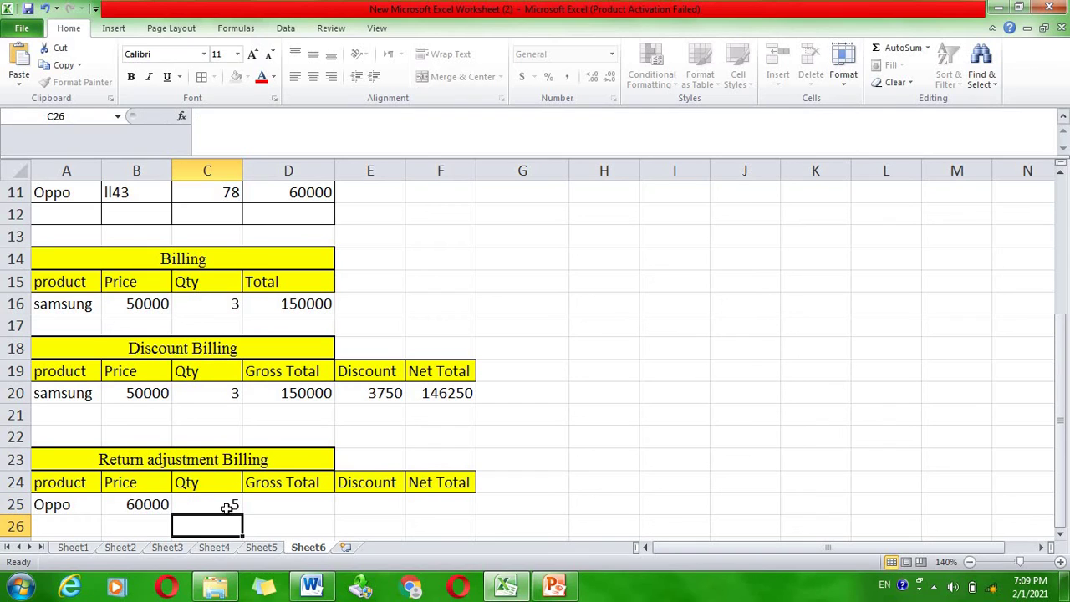
# Enter the gross total formula =B25*C25 in D25
pyautogui.click(316, 503)
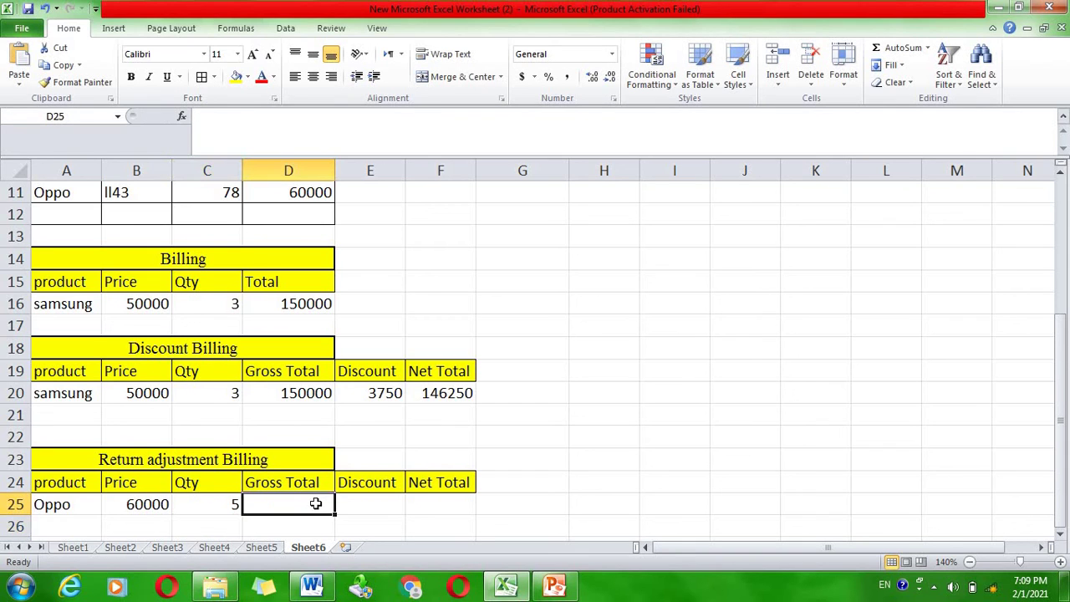
pyautogui.write('=')
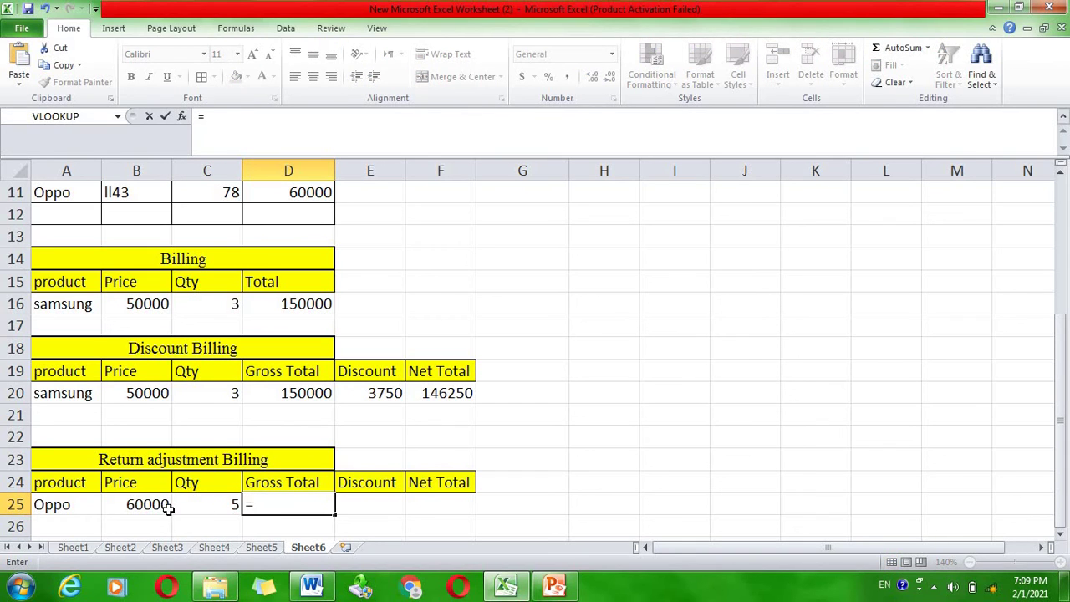
pyautogui.click(156, 504)
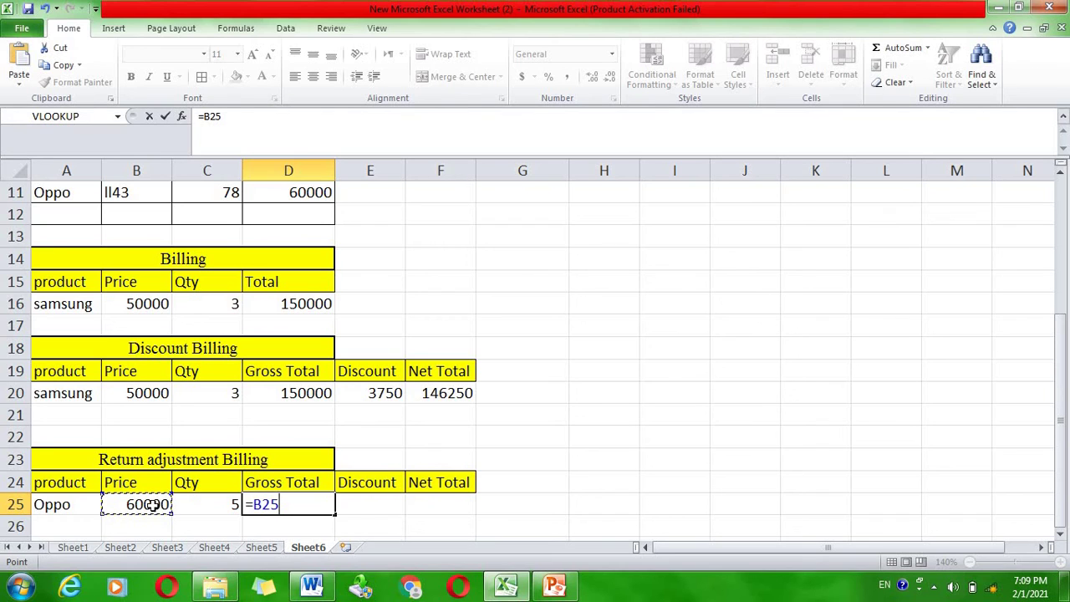
pyautogui.write('*')
pyautogui.click(196, 507)
pyautogui.press('Return')
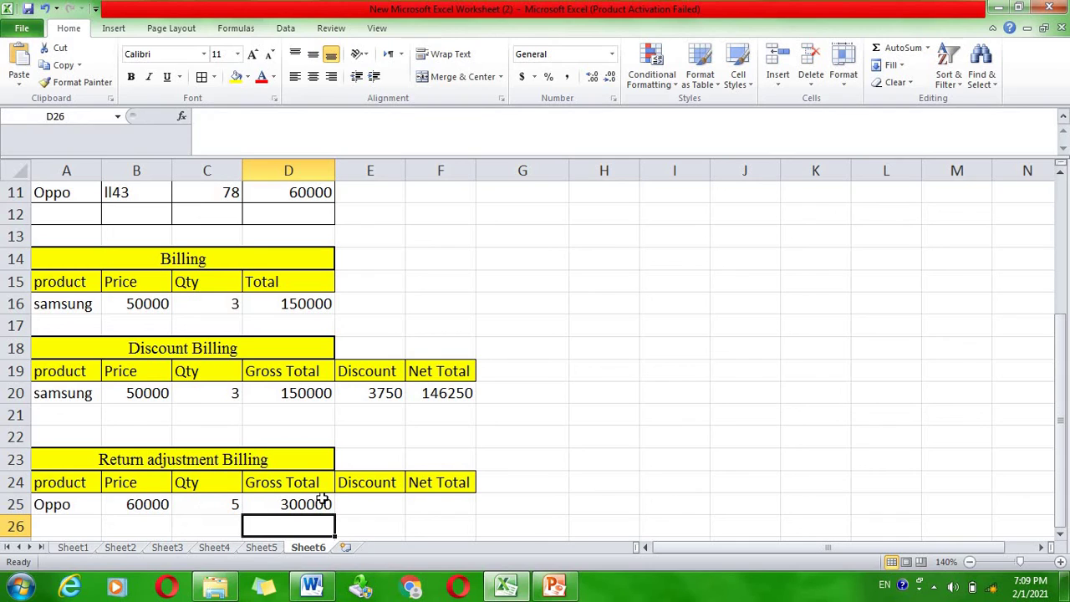
# Enter the 3% discount formula =D25*3/100 in E25, showing 9000
pyautogui.click(377, 503)
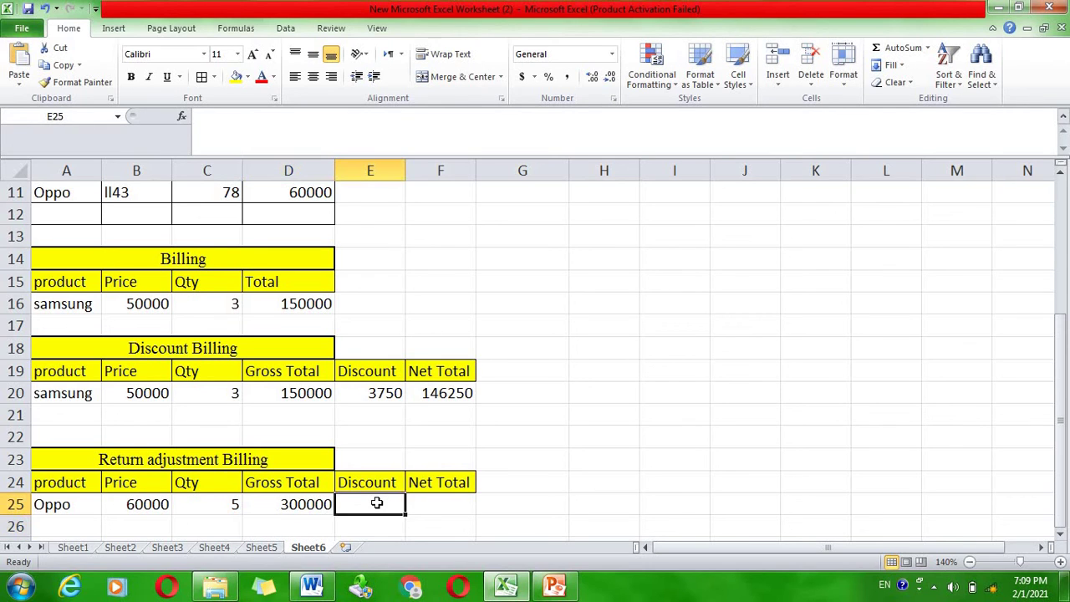
pyautogui.write('=')
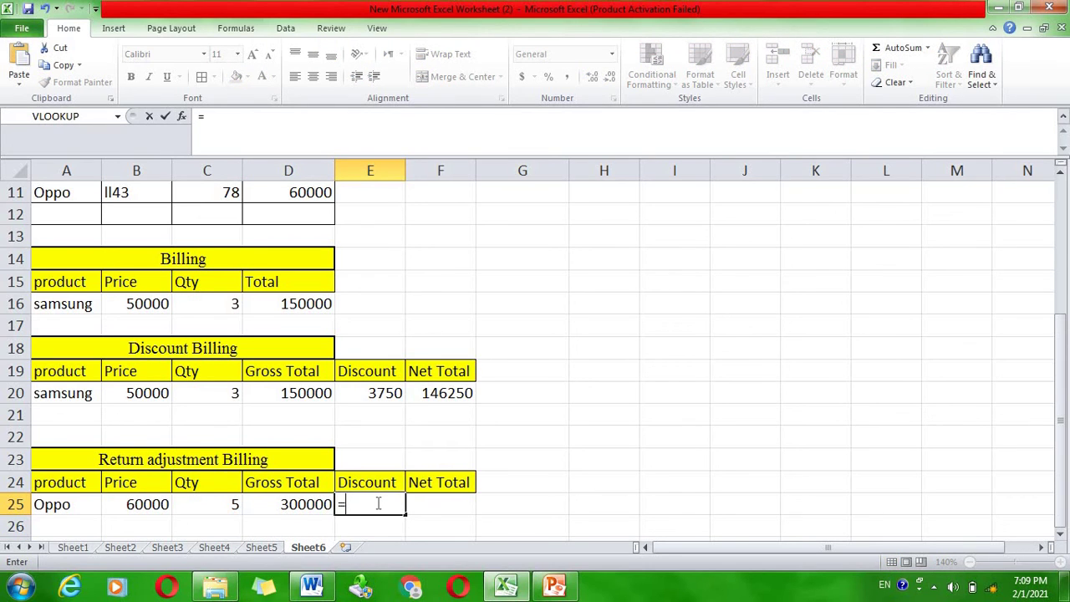
pyautogui.click(279, 507)
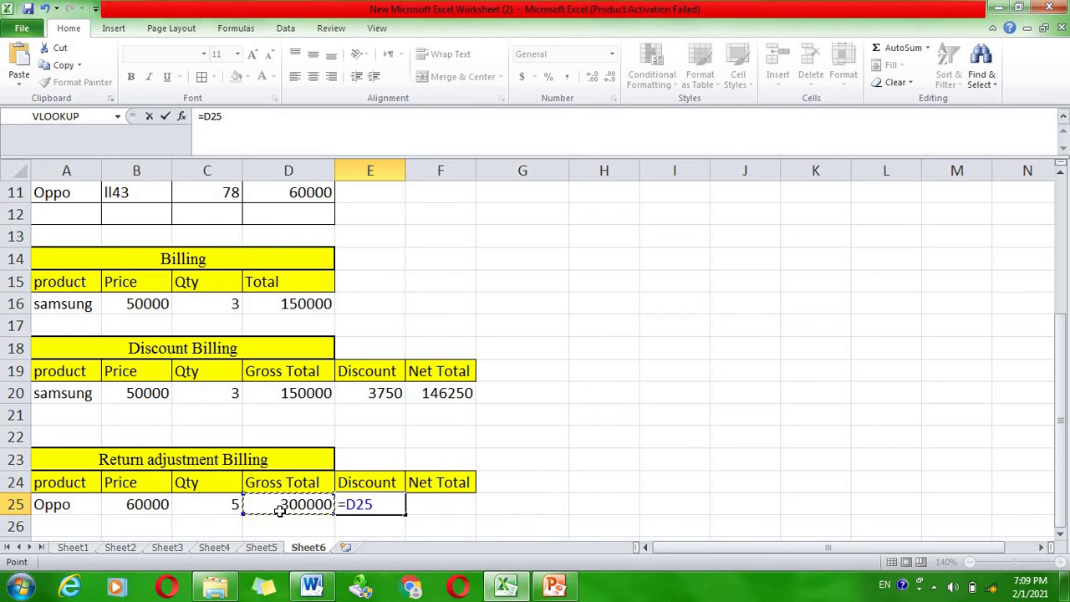
pyautogui.write('*3')
pyautogui.write('/10')
pyautogui.write('0')
pyautogui.press('Return')
pyautogui.click(280, 509)
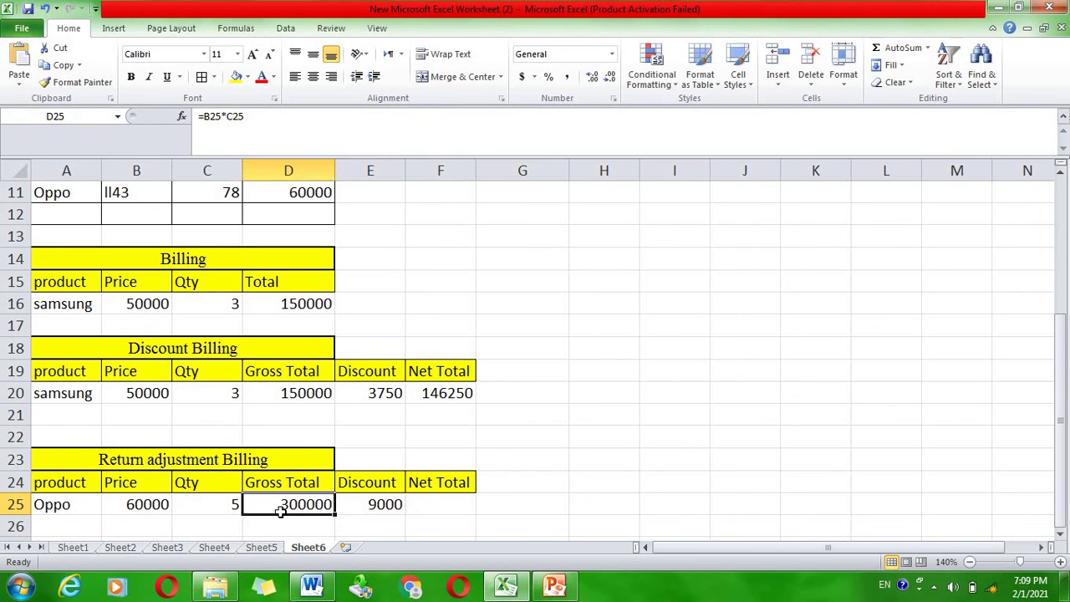
pyautogui.click(453, 505)
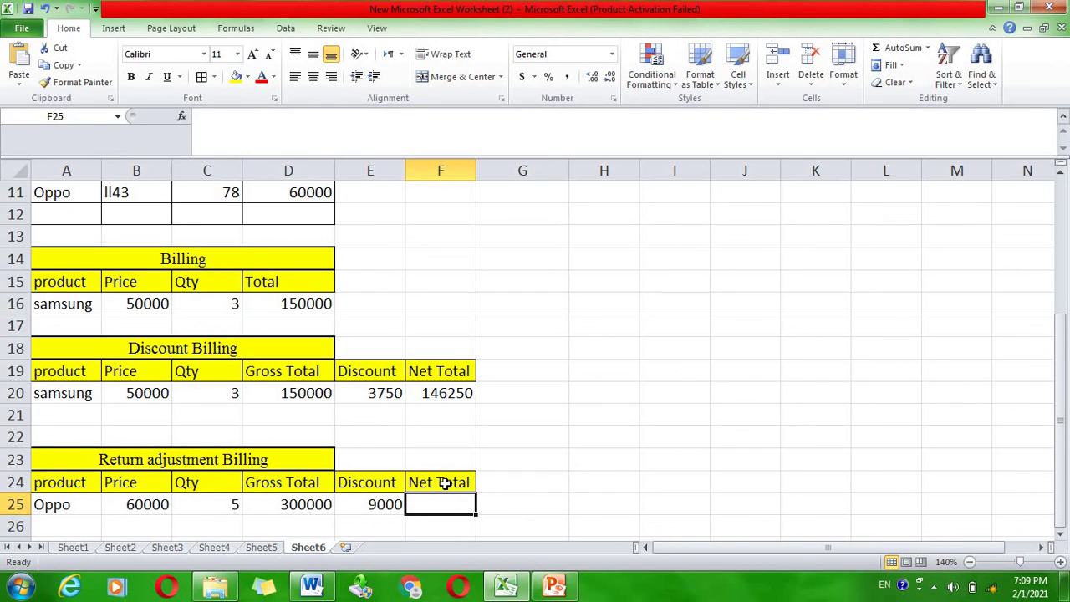
pyautogui.click(443, 483)
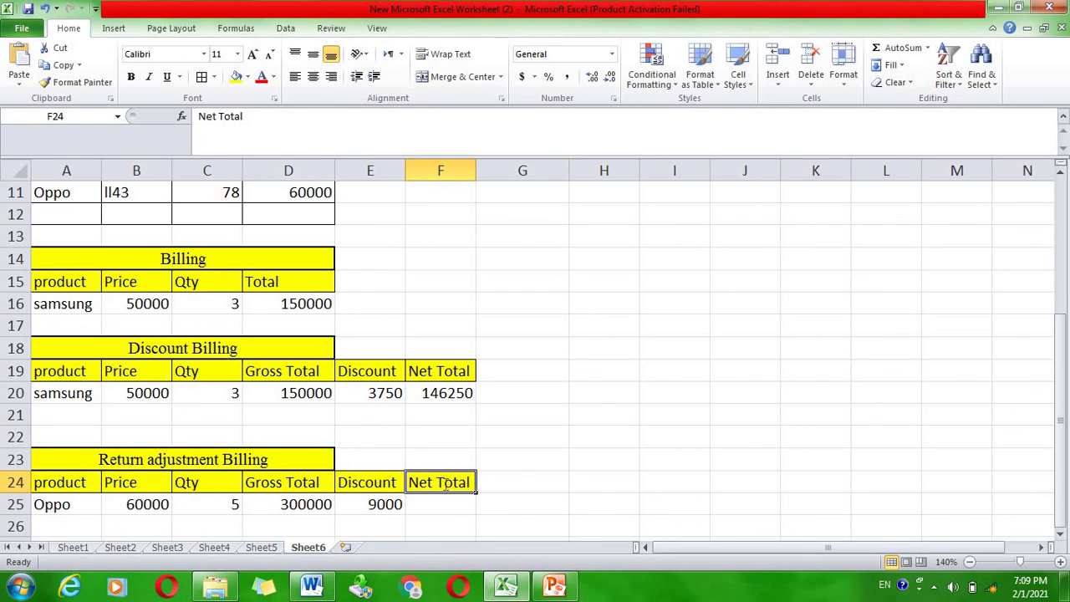
# Replace the Net Total header in F24 with Return
pyautogui.press('BackSpace')
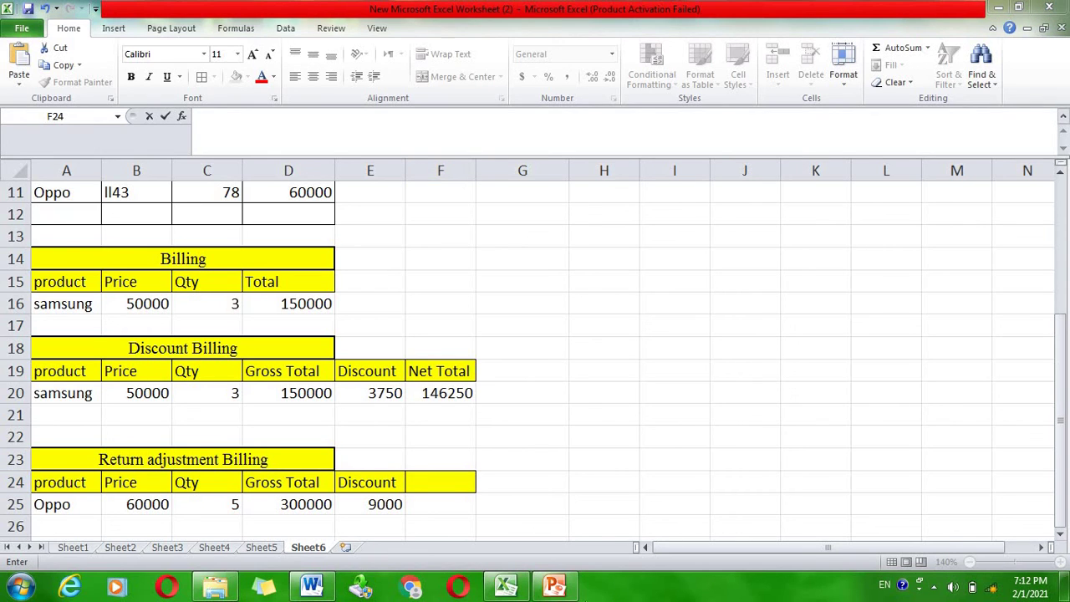
pyautogui.click(451, 483)
pyautogui.press('Return')
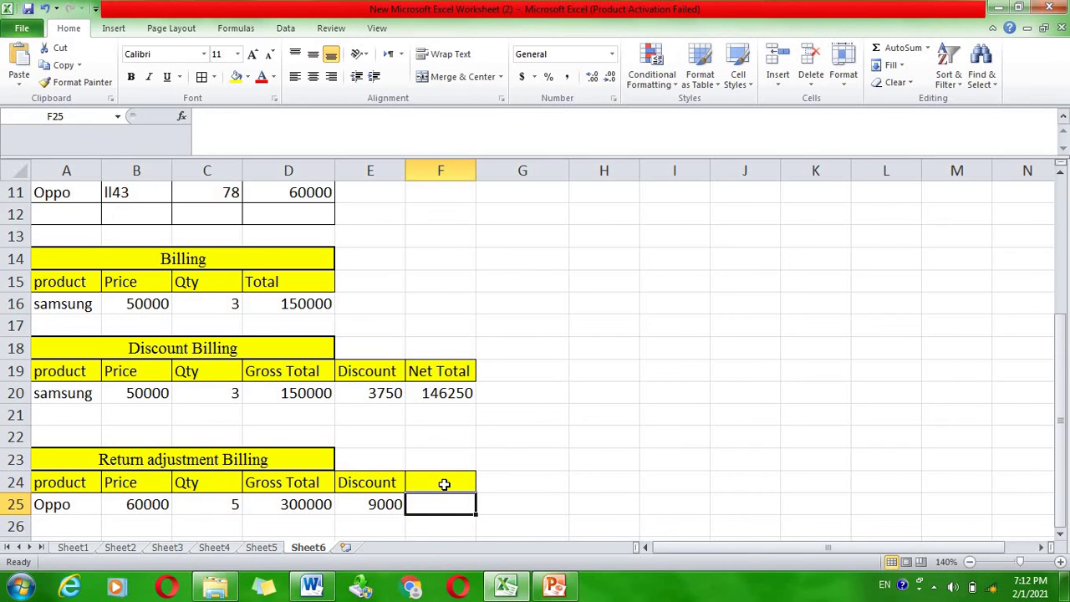
pyautogui.click(444, 484)
pyautogui.write('R')
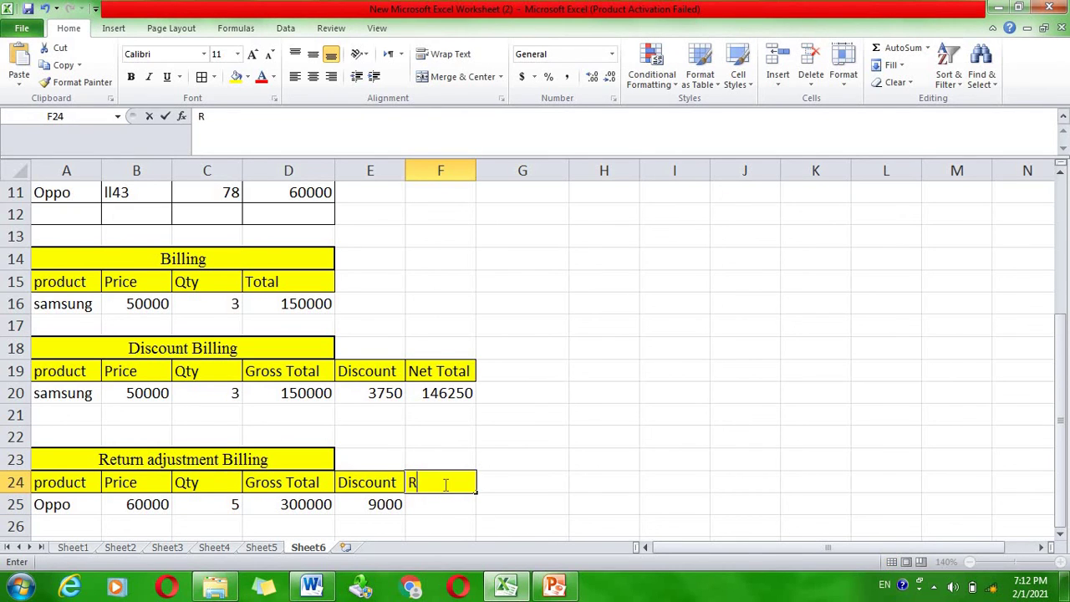
pyautogui.write('eturn')
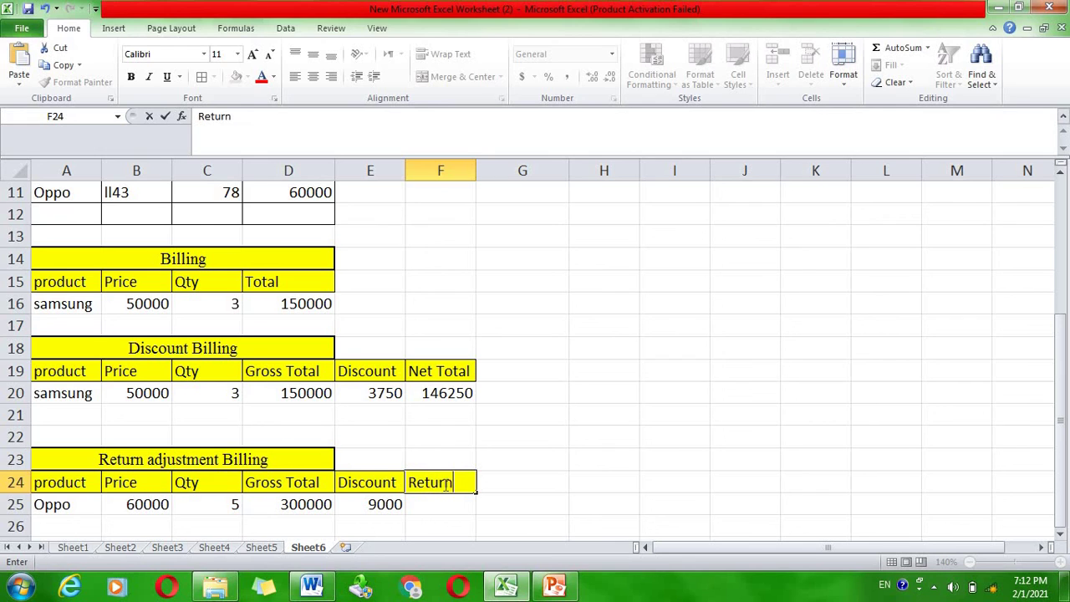
pyautogui.press('Return')
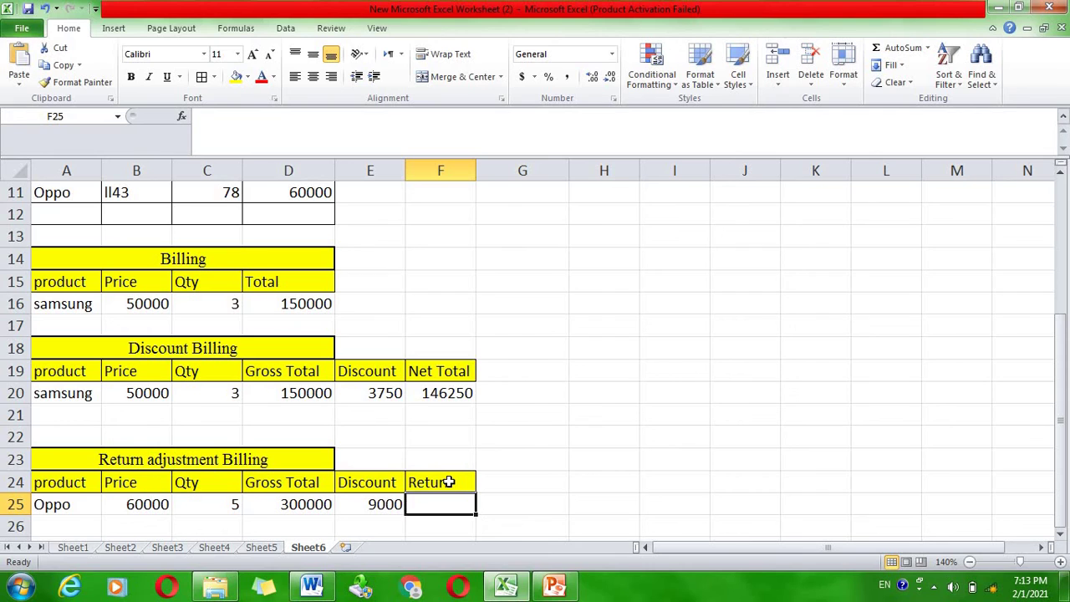
pyautogui.click(448, 483)
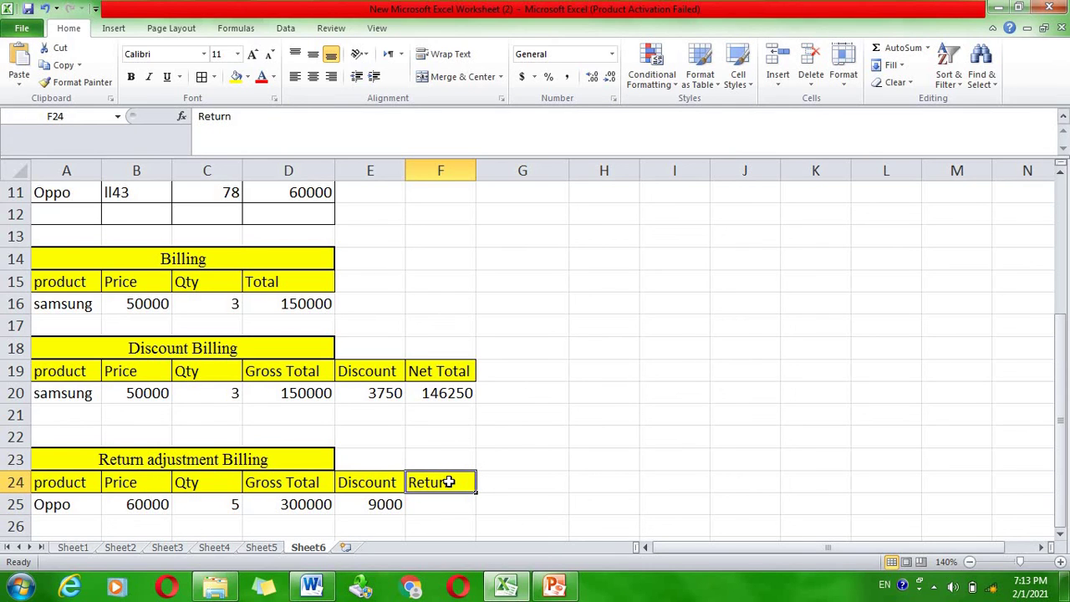
pyautogui.click(77, 164)
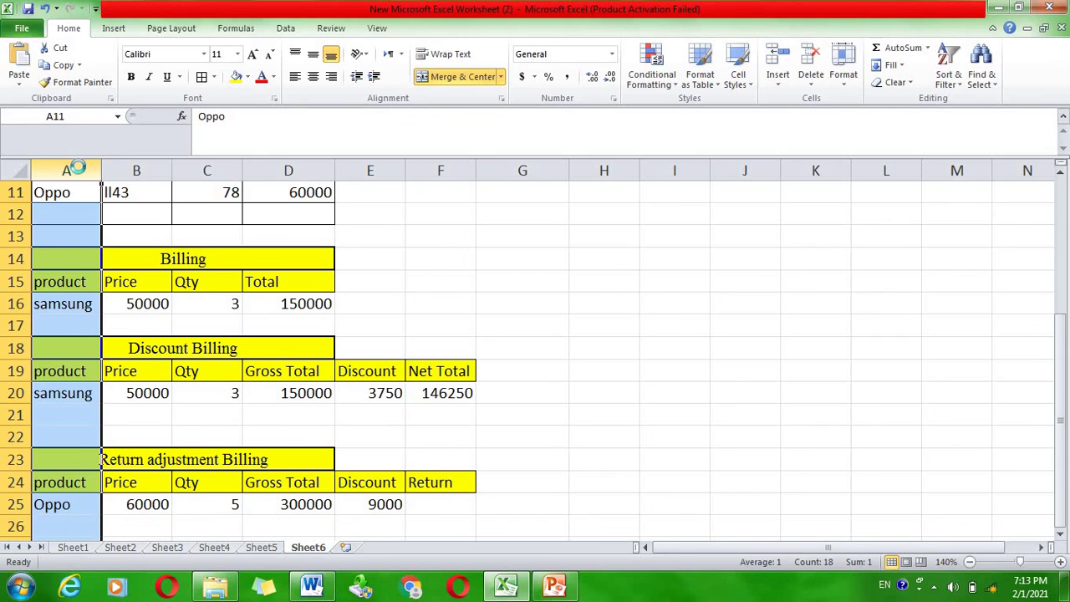
# Insert a blank column before the tables and label A21 as Return
pyautogui.hotkey('ctrl', 'shift', '+')
pyautogui.click(85, 432)
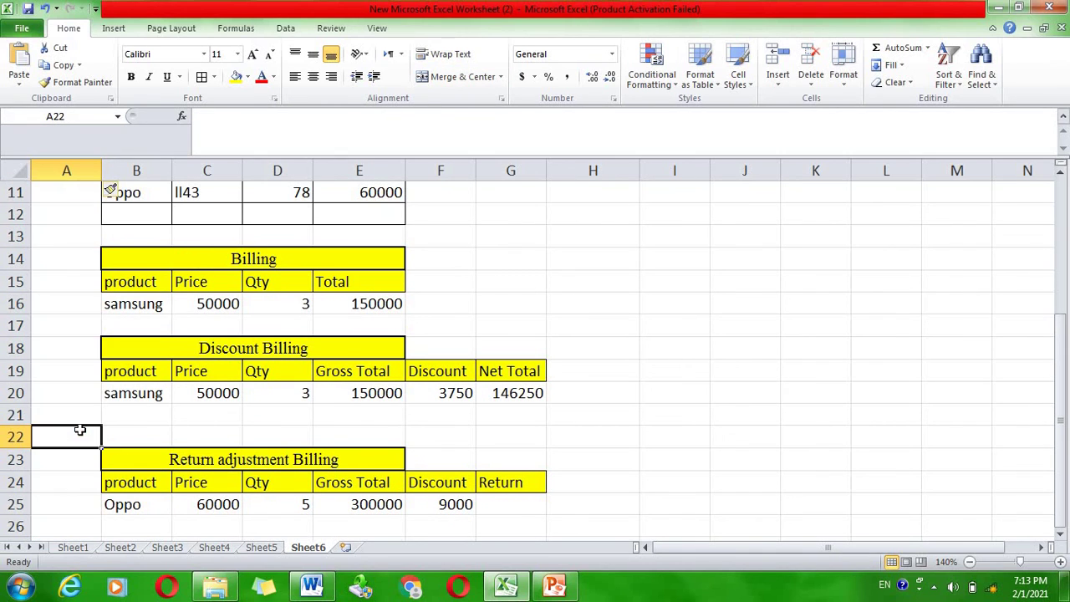
pyautogui.click(72, 416)
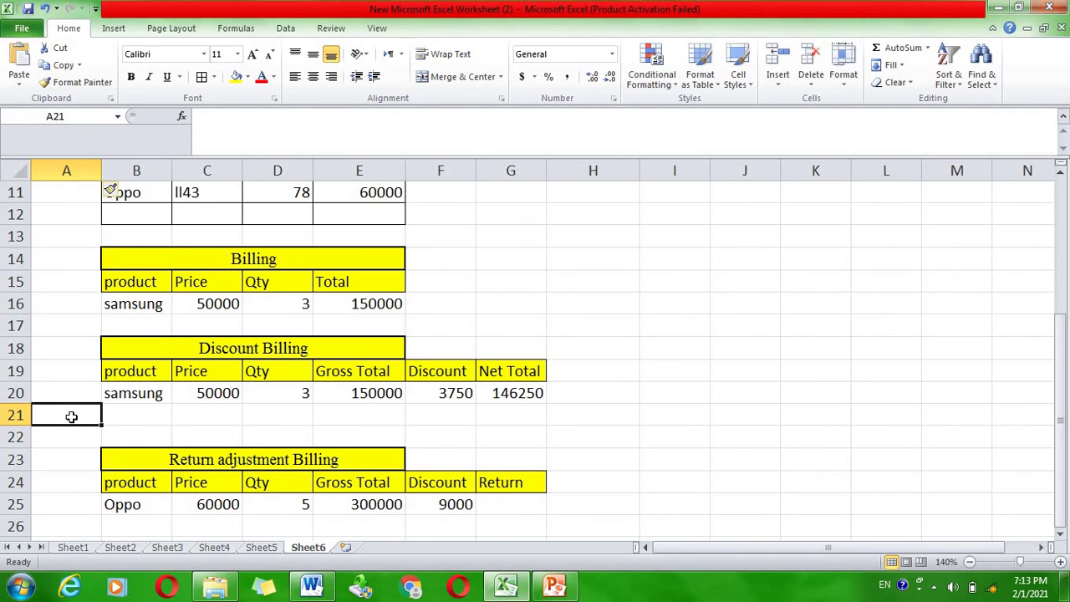
pyautogui.write('Retu')
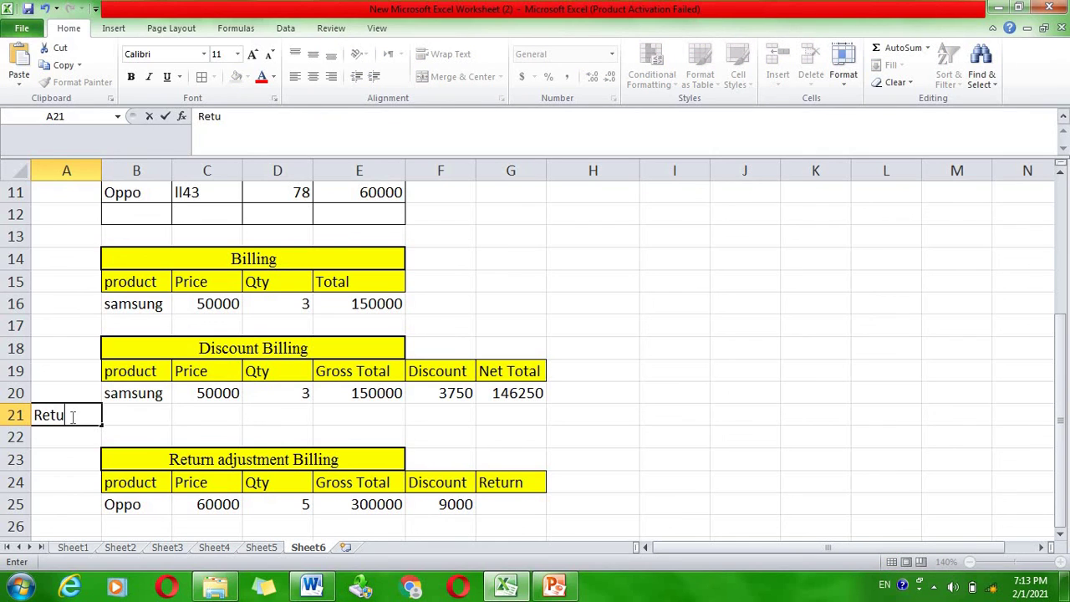
pyautogui.write('rn')
pyautogui.press('Return')
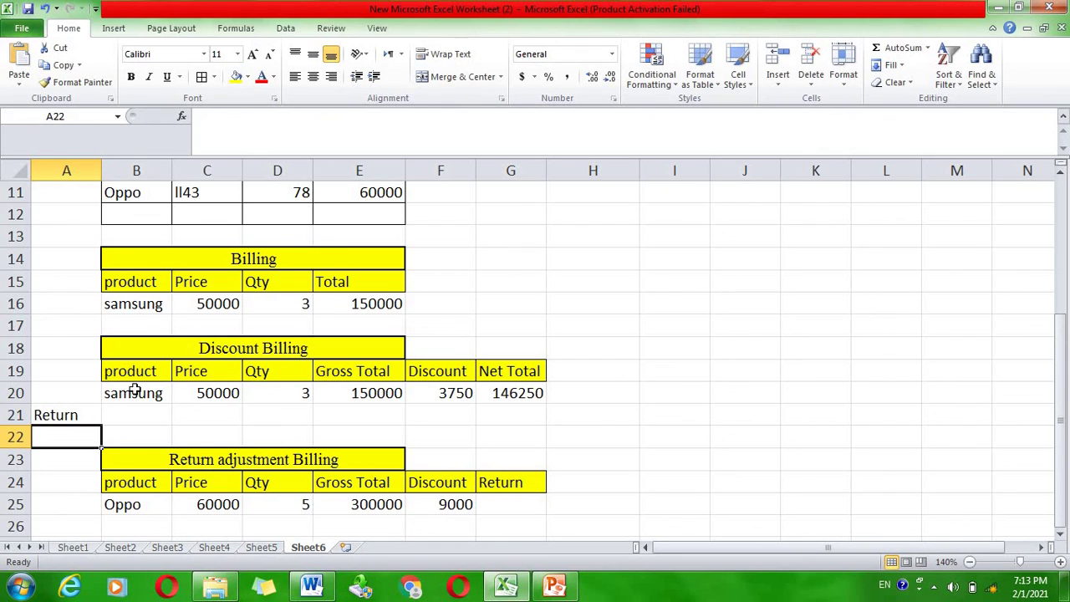
# Fill the Price lookup formula from row 20 down into the Return row 21
pyautogui.click(132, 389)
pyautogui.click(214, 398)
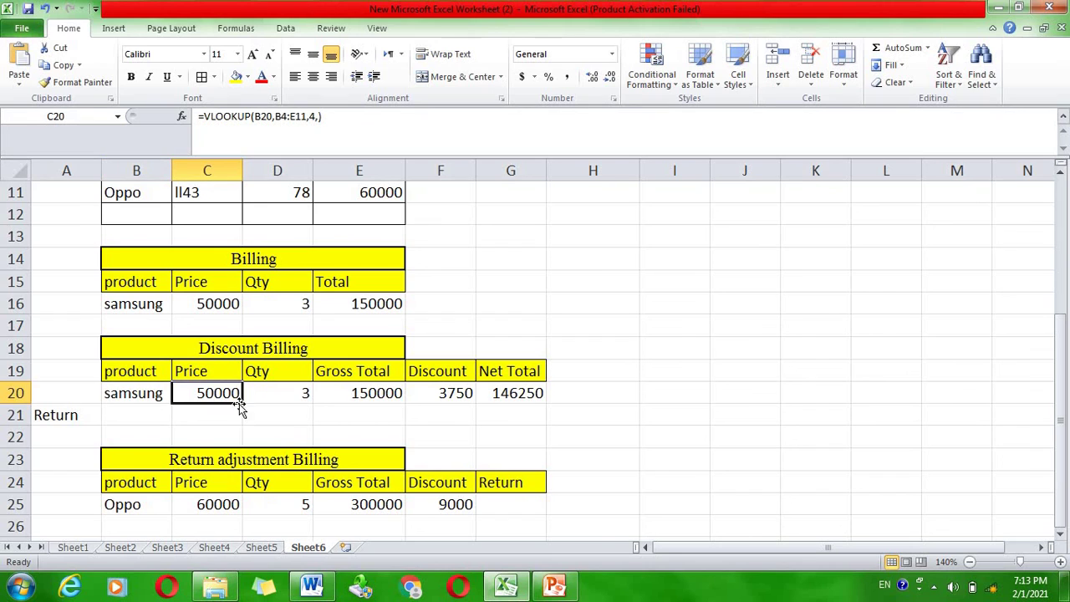
pyautogui.moveTo(244, 403); pyautogui.dragTo(245, 407)
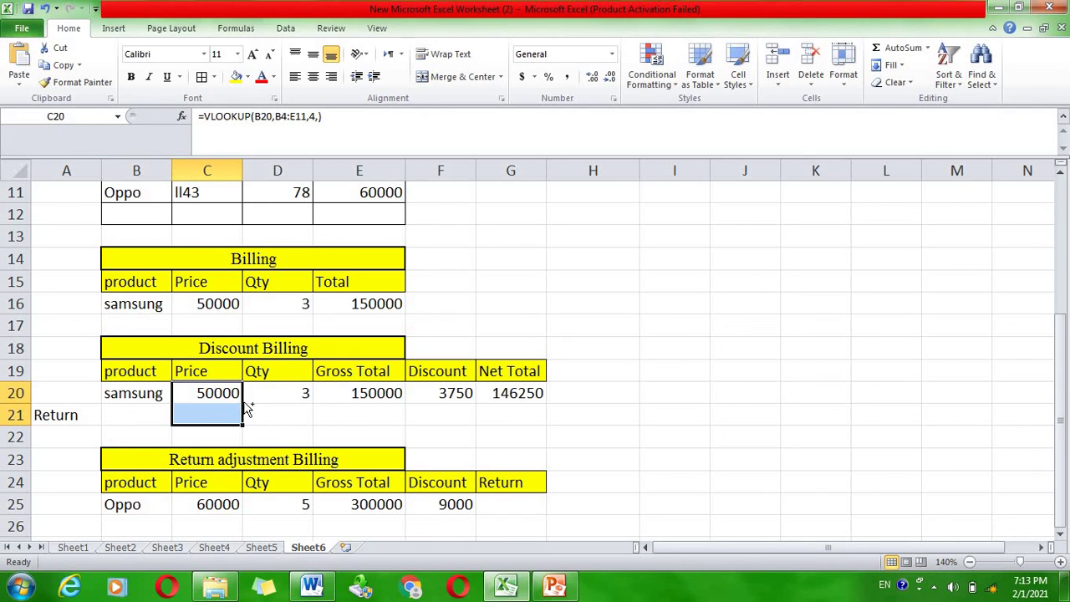
pyautogui.hotkey('ctrl', 'd')
pyautogui.click(278, 413)
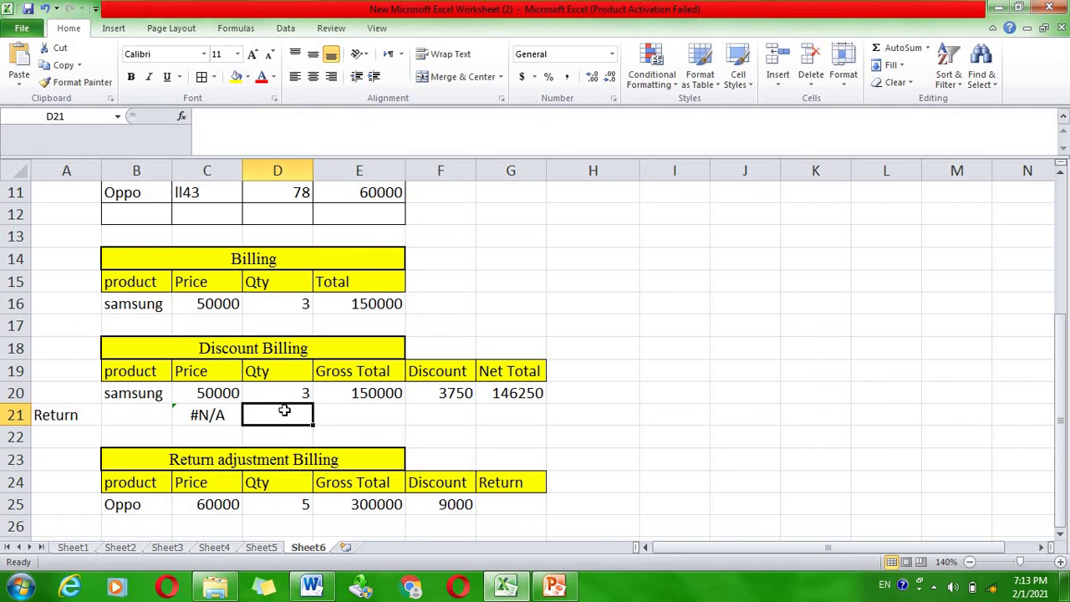
pyautogui.click(288, 395)
# Fill the Gross Total and Discount formulas from row 20 down into row 21
pyautogui.click(357, 392)
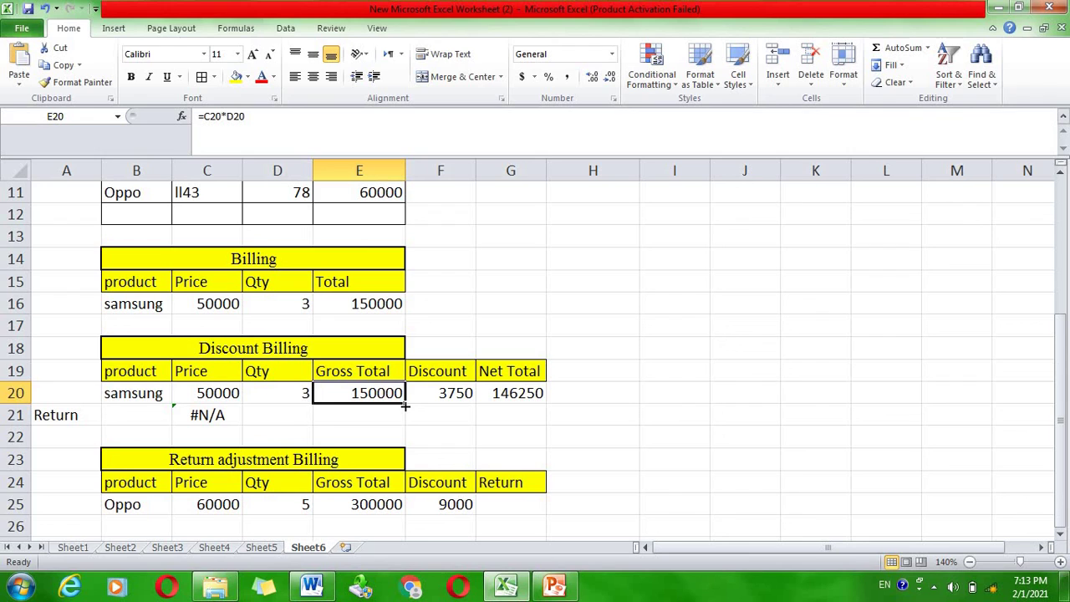
pyautogui.moveTo(405, 405); pyautogui.dragTo(406, 423)
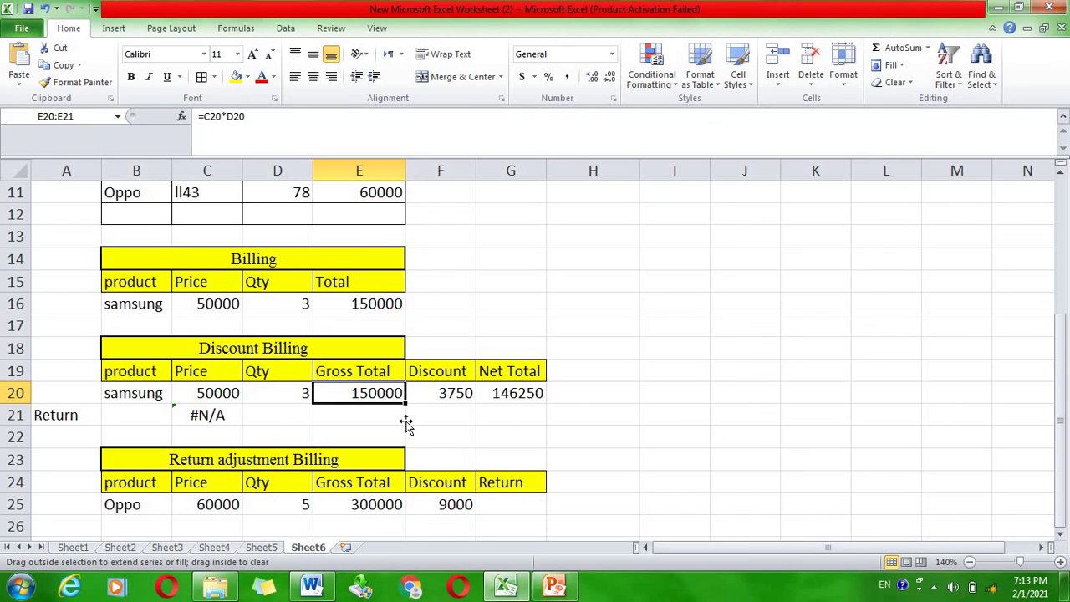
pyautogui.click(456, 393)
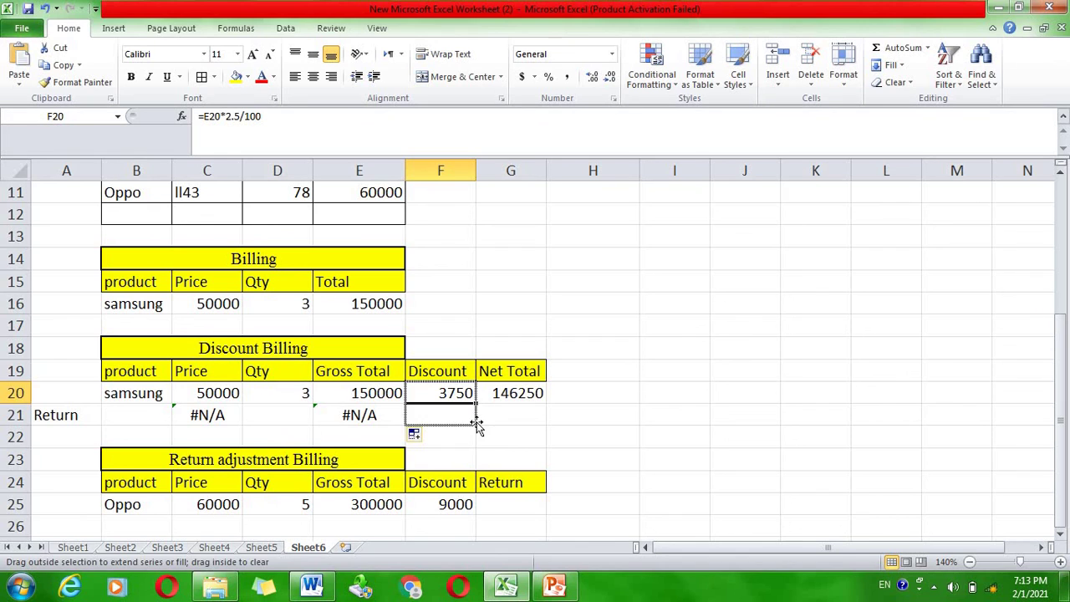
pyautogui.moveTo(475, 405); pyautogui.dragTo(477, 423)
pyautogui.click(522, 389)
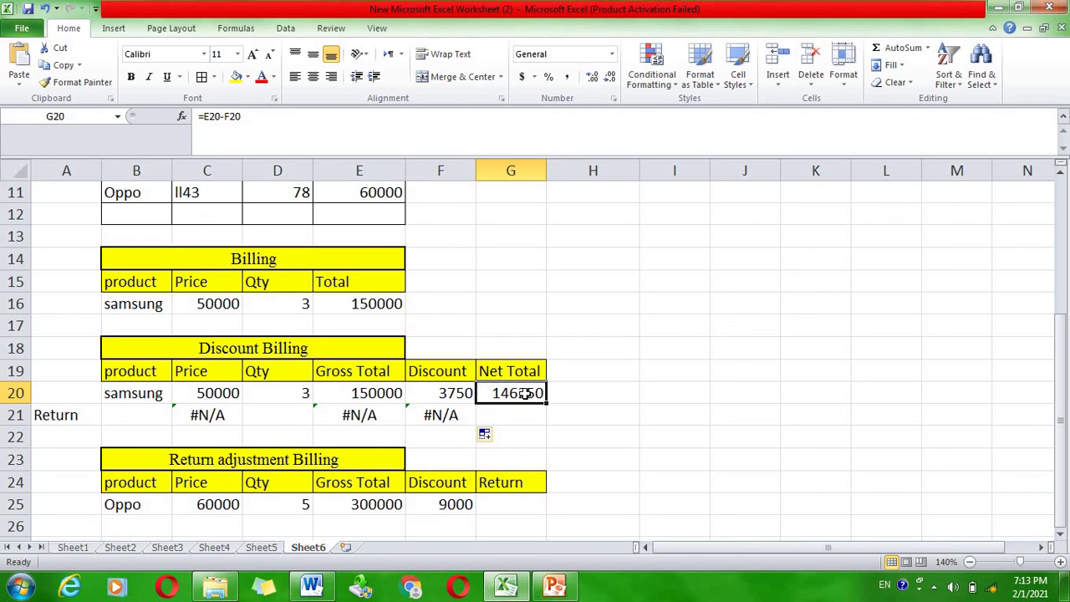
pyautogui.moveTo(519, 393); pyautogui.dragTo(535, 409)
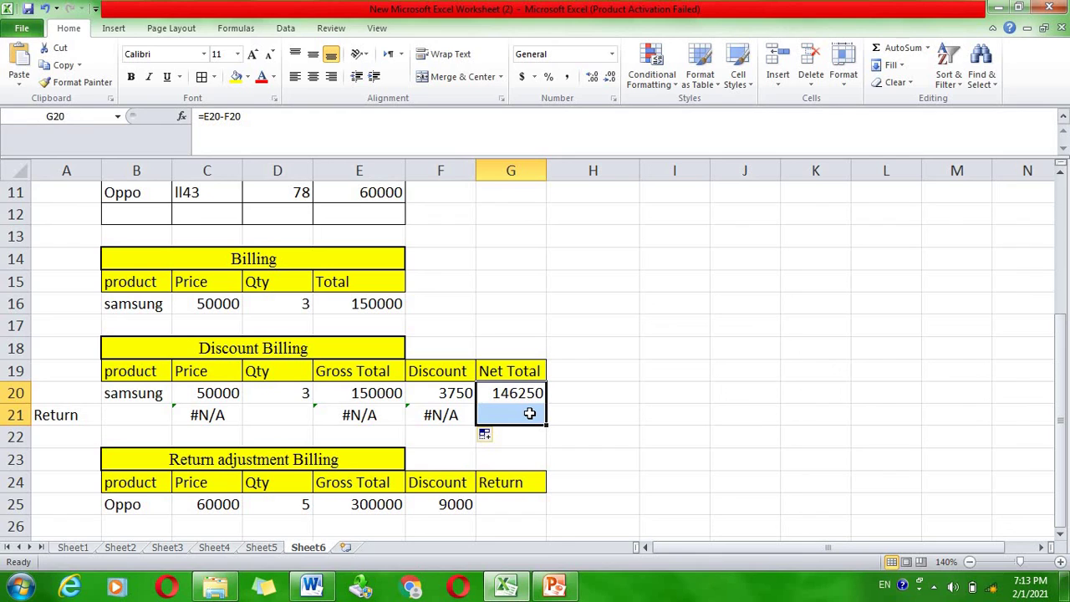
pyautogui.click(518, 396)
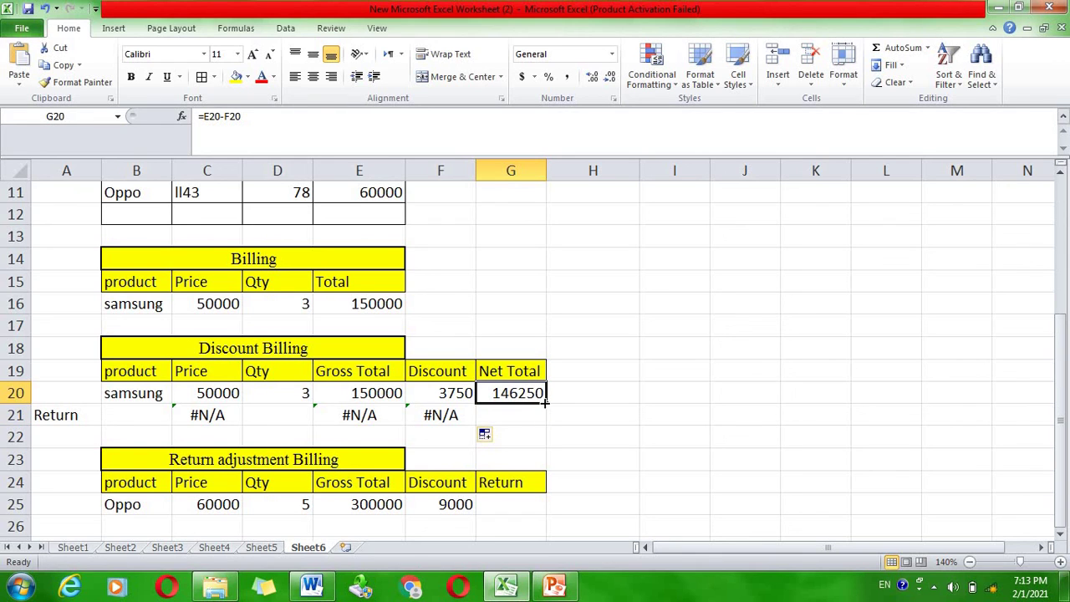
# Fill the Net Total formula into G21 and enter samsung with quantity 1 in row 21
pyautogui.moveTo(544, 402); pyautogui.dragTo(544, 421)
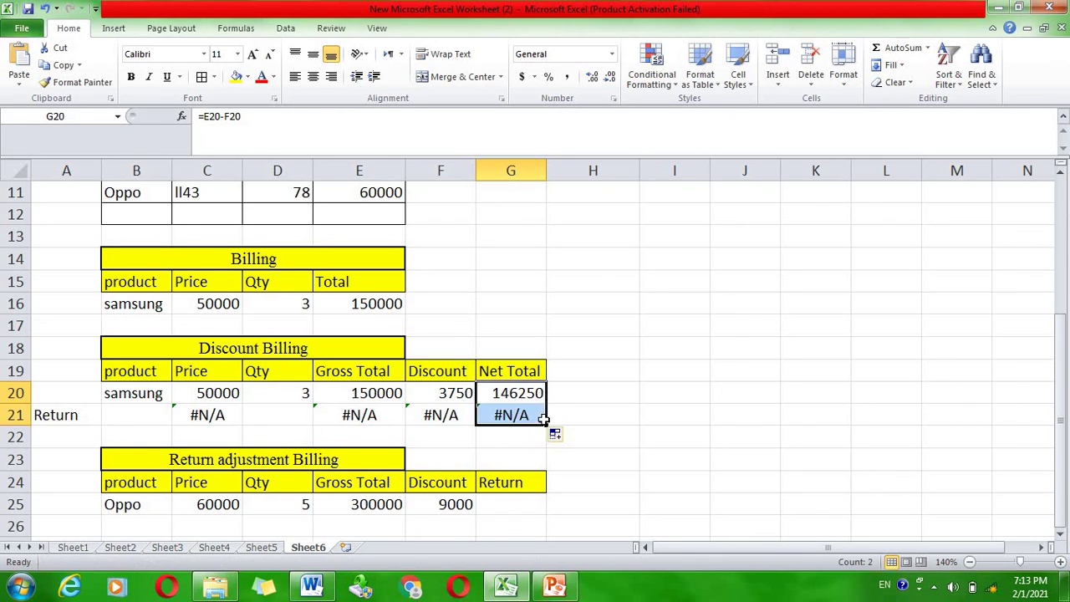
pyautogui.click(130, 409)
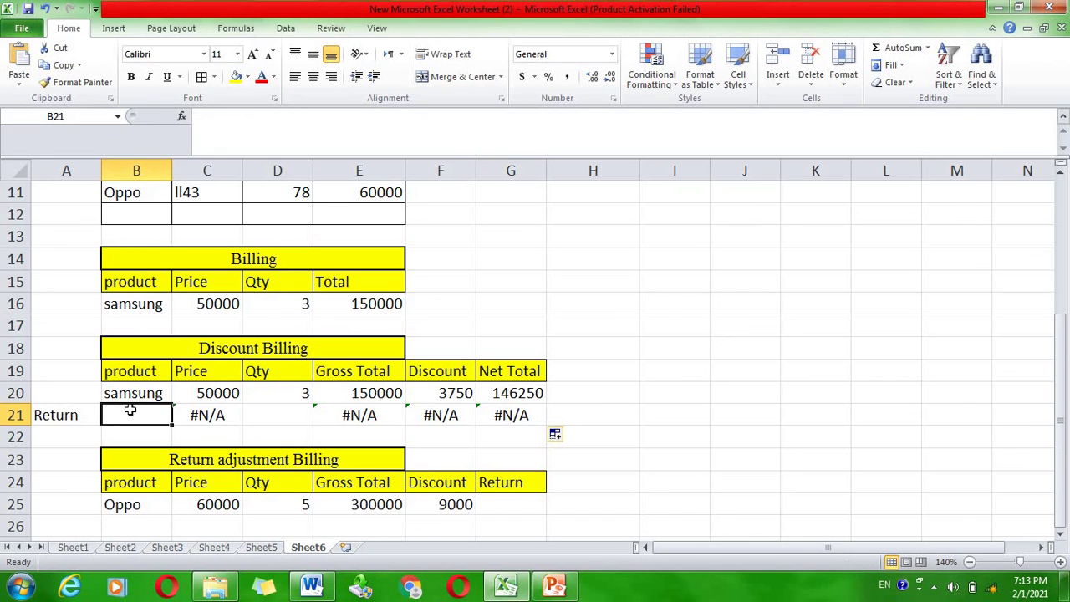
pyautogui.write('s')
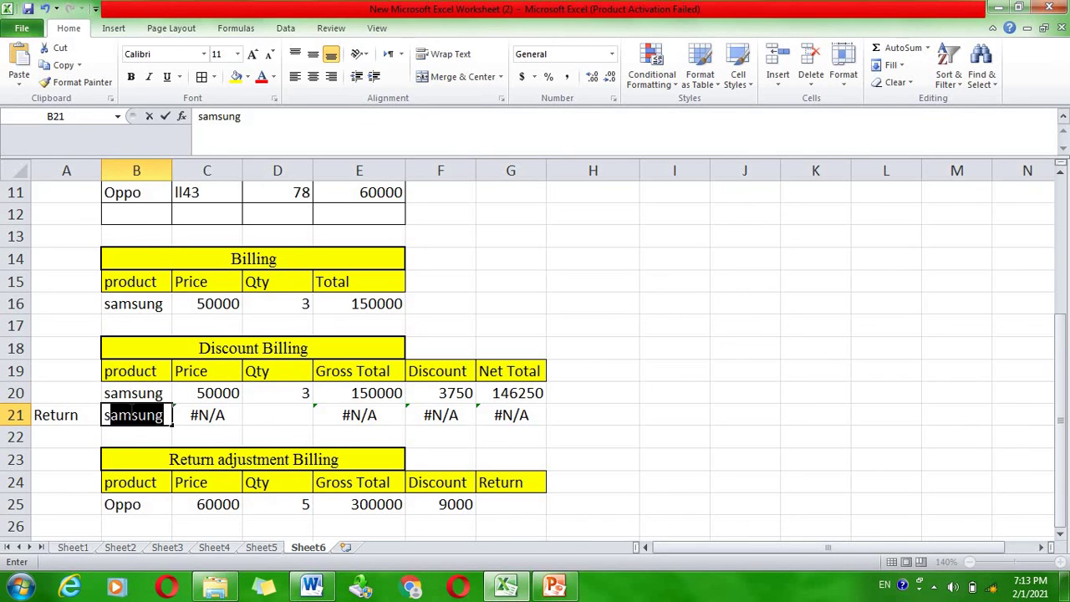
pyautogui.write('amsun')
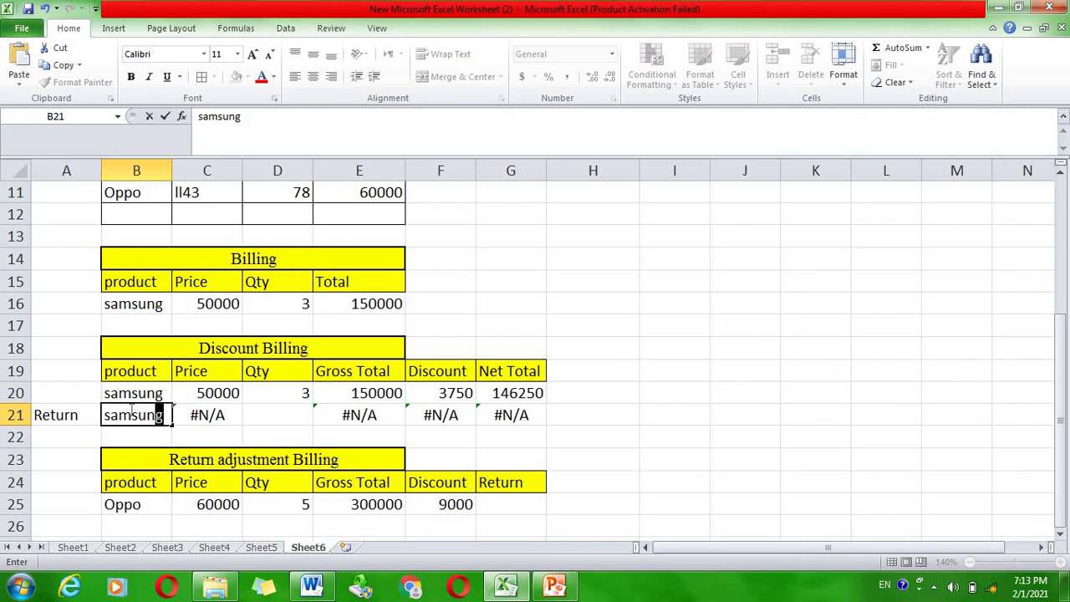
pyautogui.write('g')
pyautogui.press('Return')
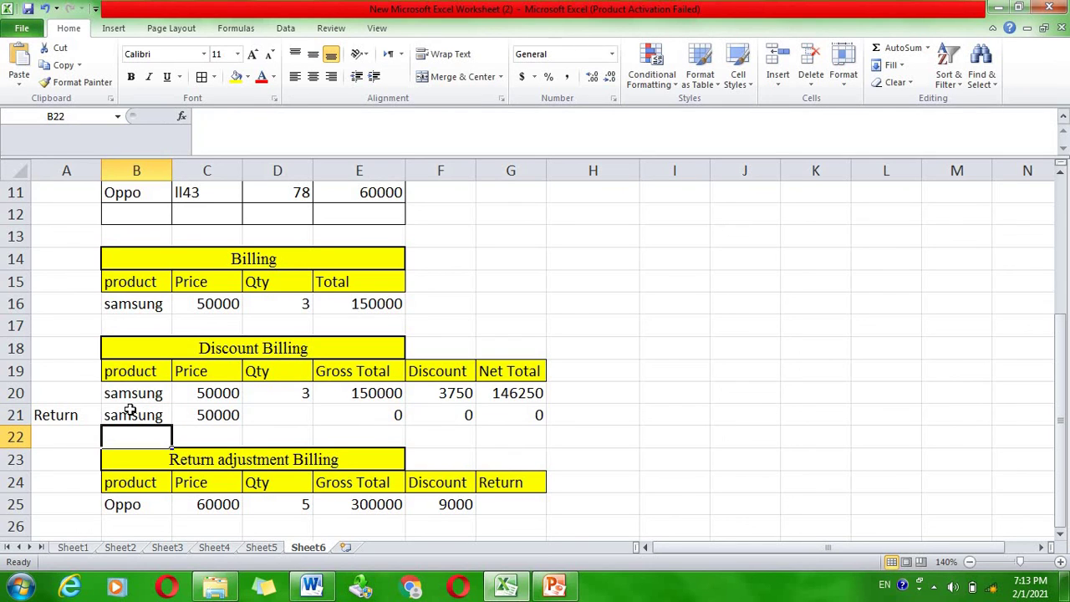
pyautogui.click(292, 417)
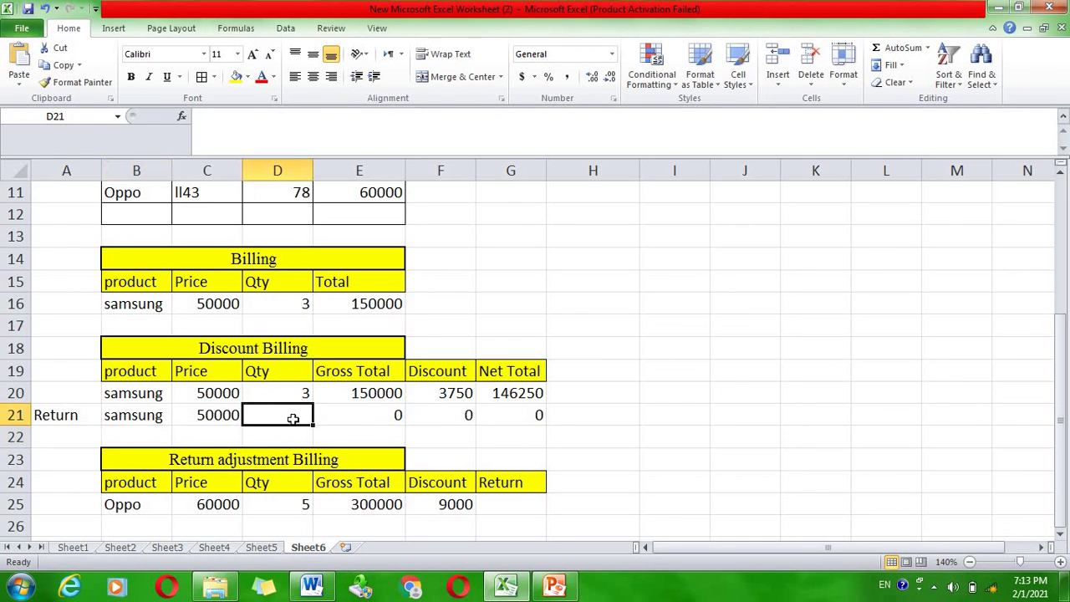
pyautogui.write('1')
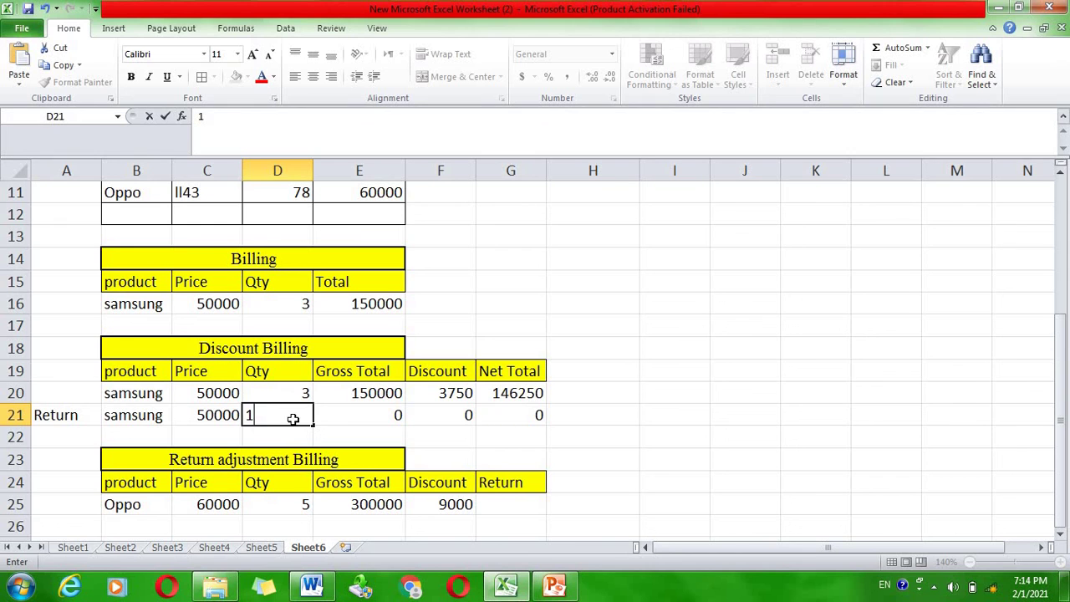
pyautogui.press('Return')
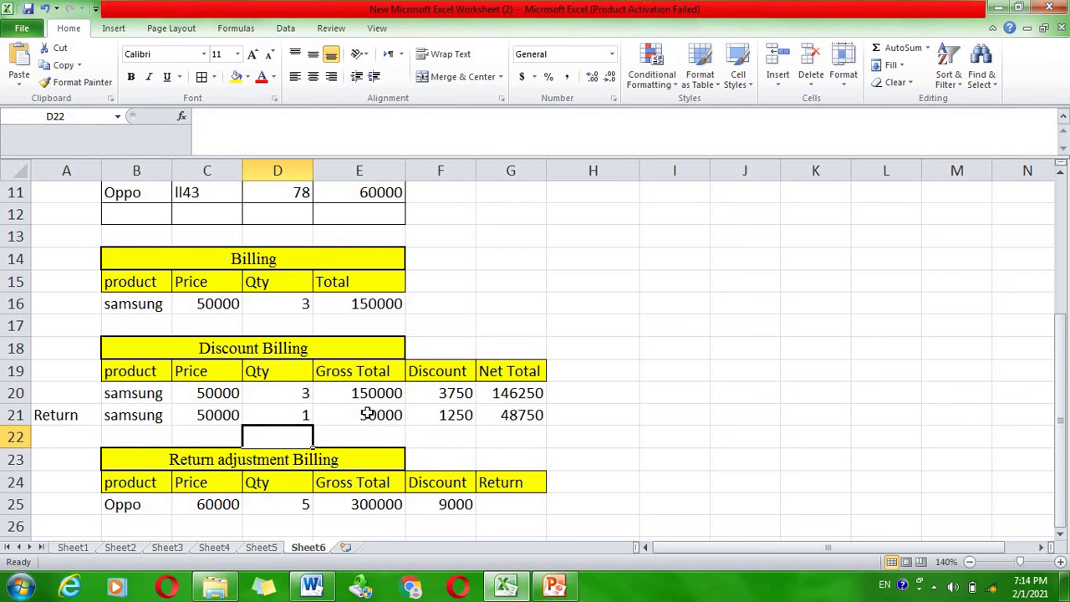
pyautogui.click(366, 411)
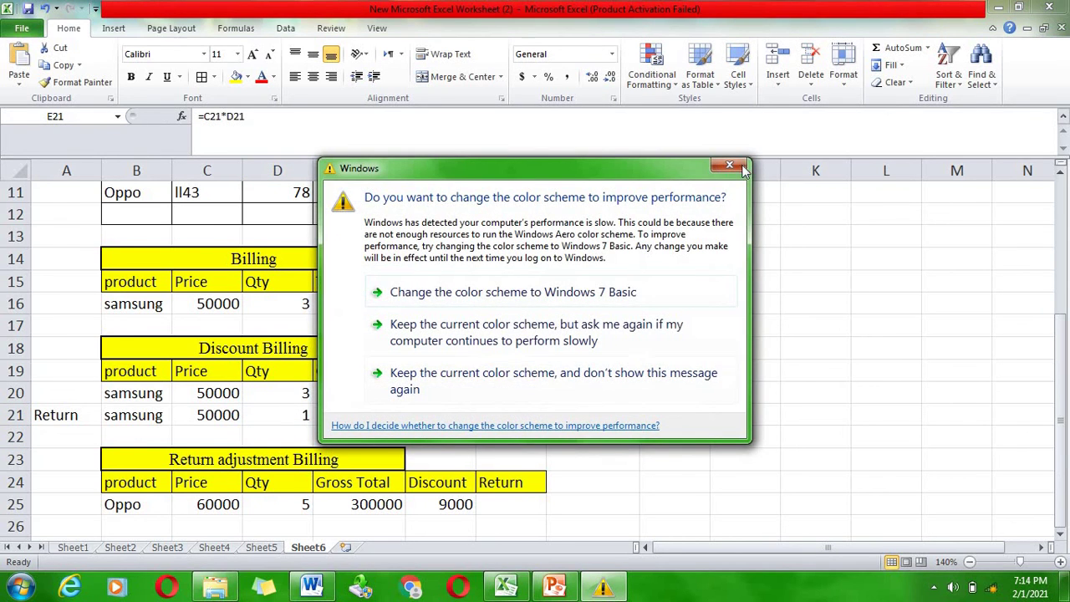
# Dismiss the Windows colour-scheme prompt and review the Return row's Discount and Net Total formulas
pyautogui.click(734, 165)
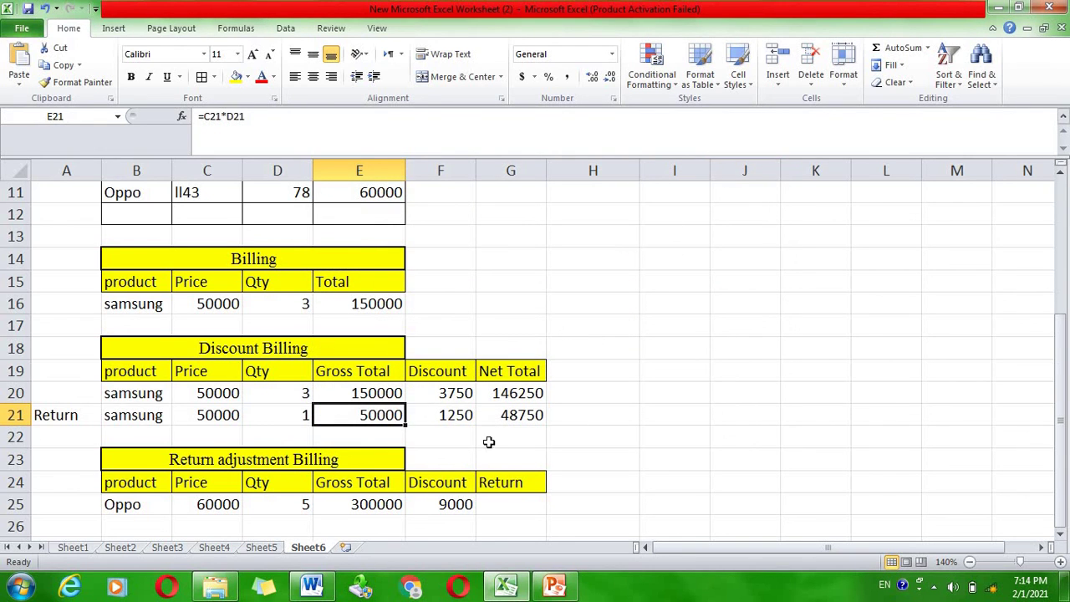
pyautogui.click(456, 428)
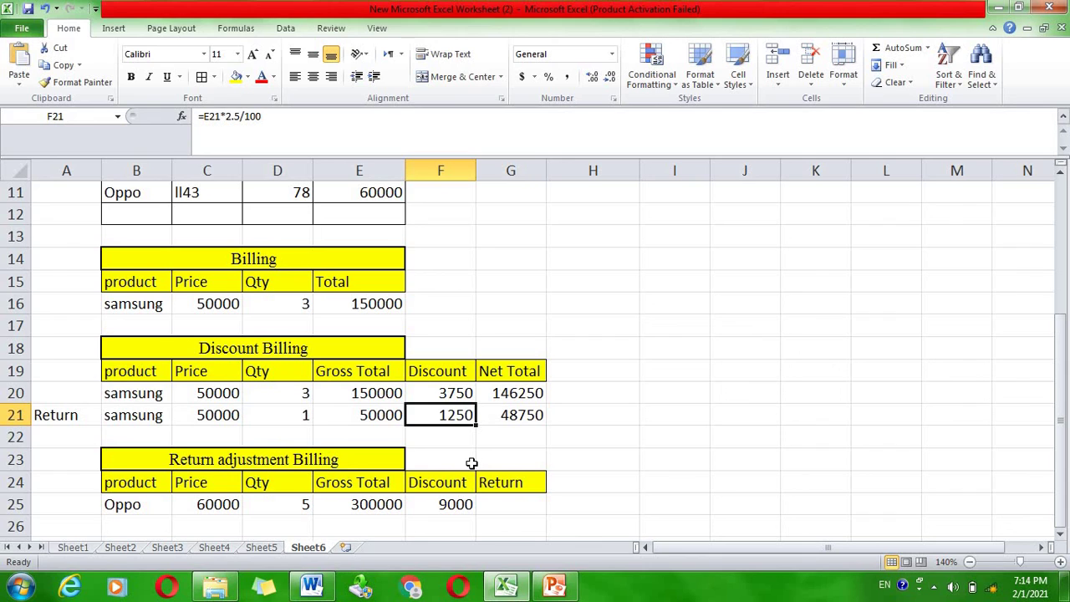
pyautogui.click(511, 420)
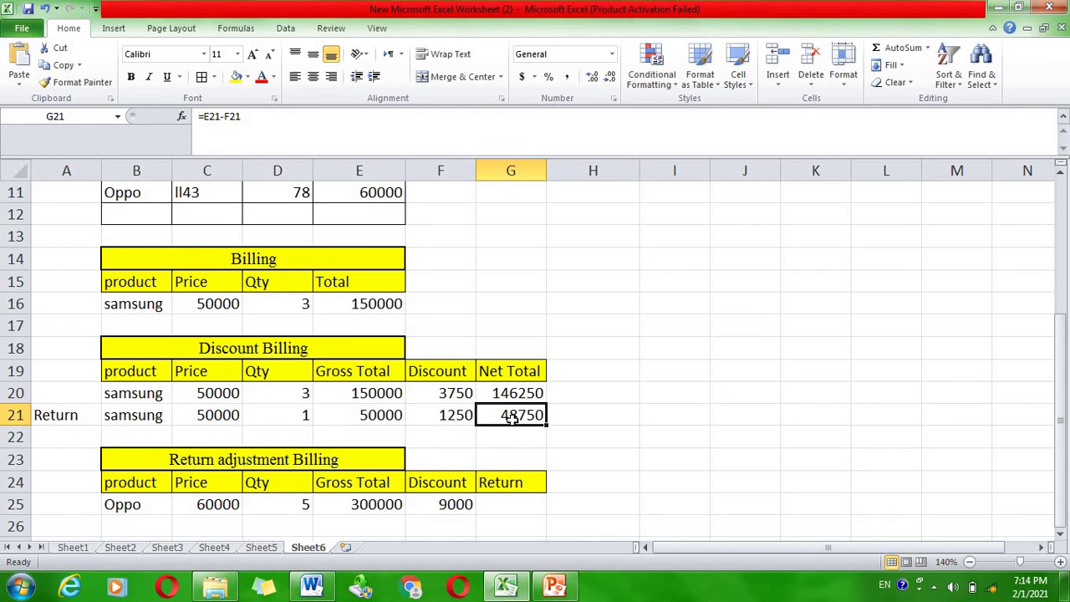
# Link G25 to the Return row's net total with =G21, then change D21's quantity to 2
pyautogui.click(514, 505)
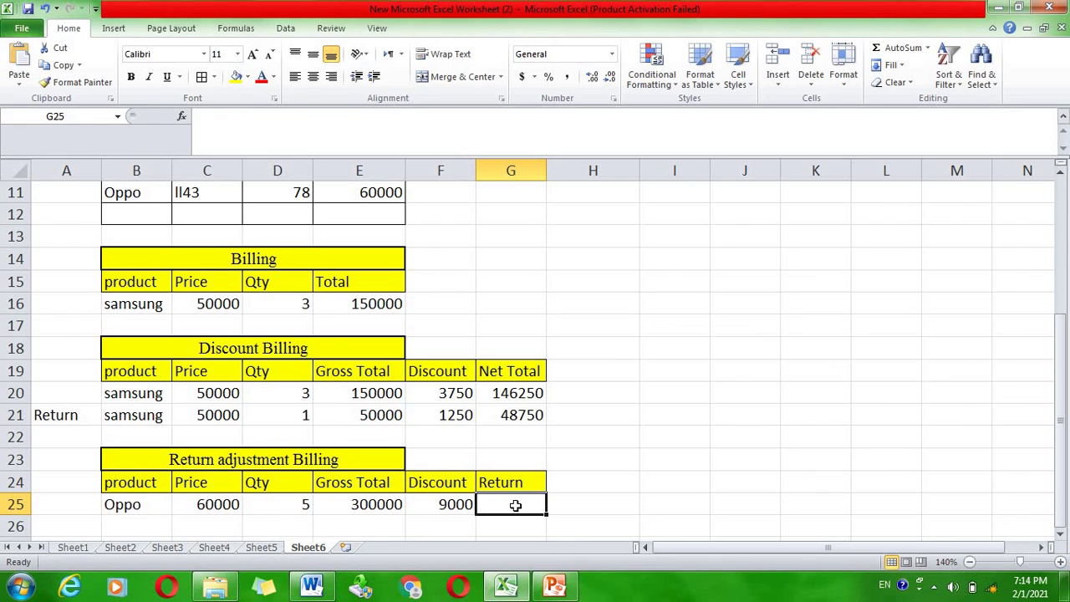
pyautogui.write('=')
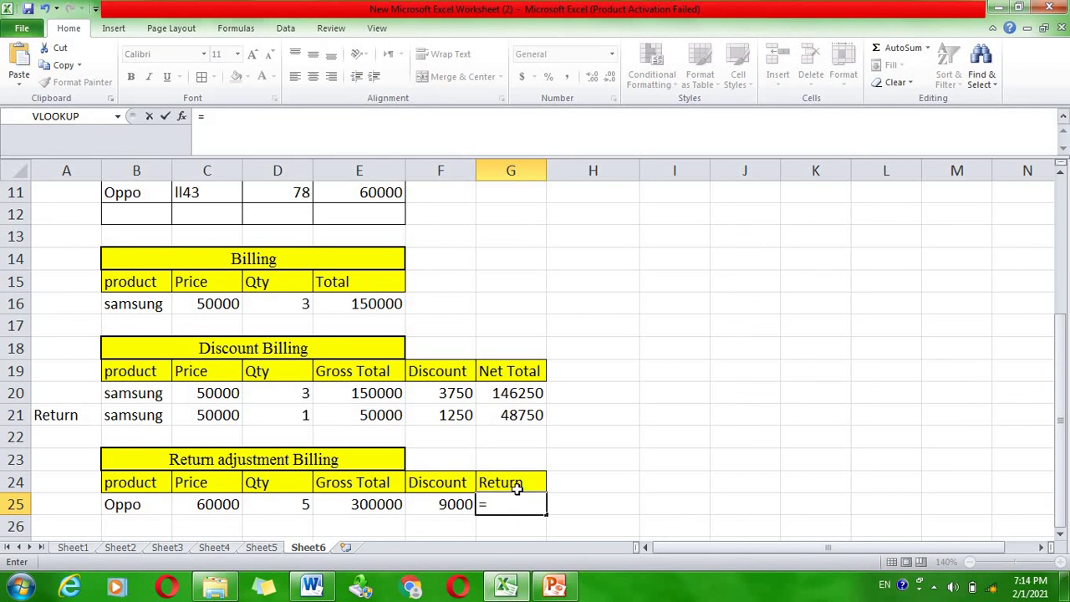
pyautogui.click(521, 420)
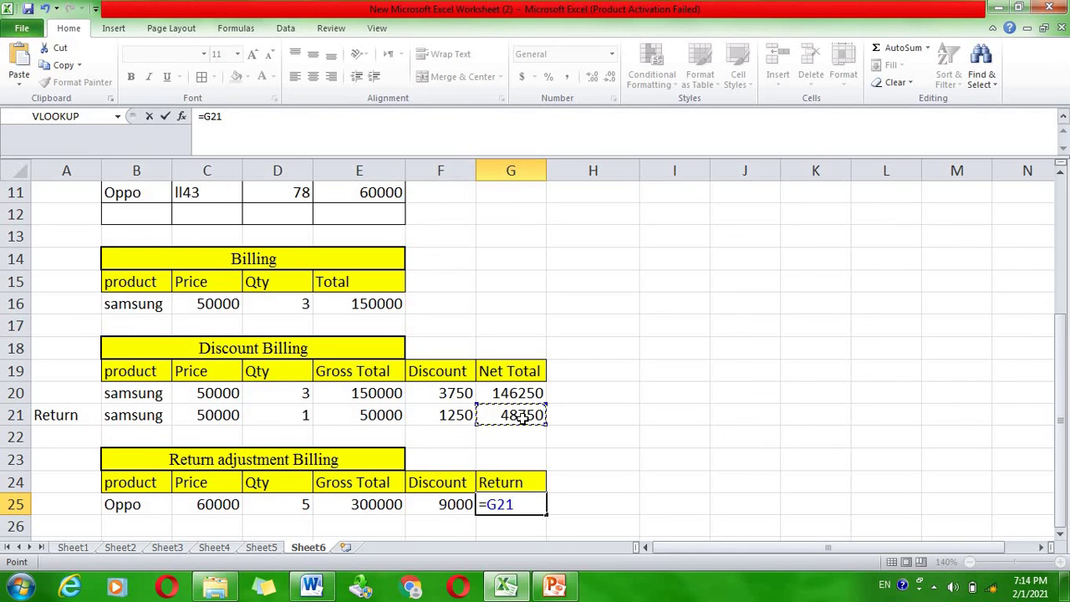
pyautogui.press('Return')
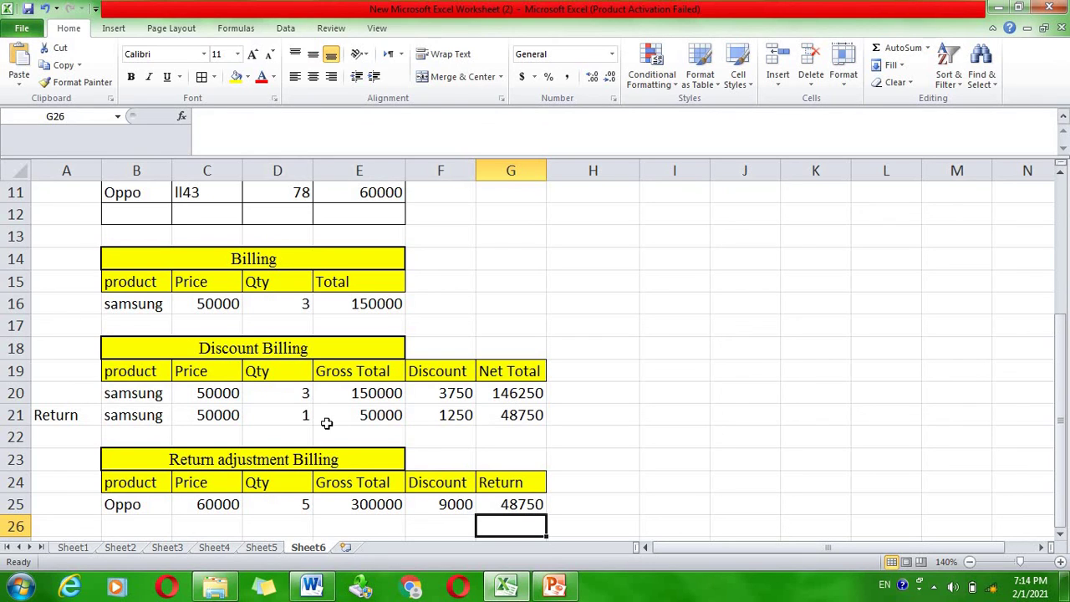
pyautogui.click(303, 415)
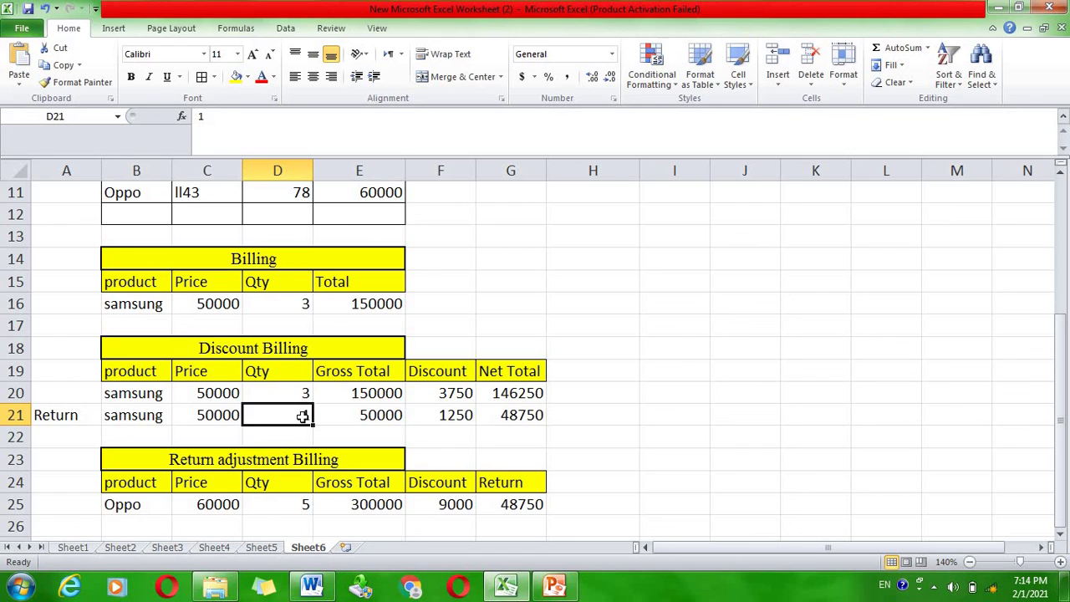
pyautogui.write('2')
pyautogui.press('Return')
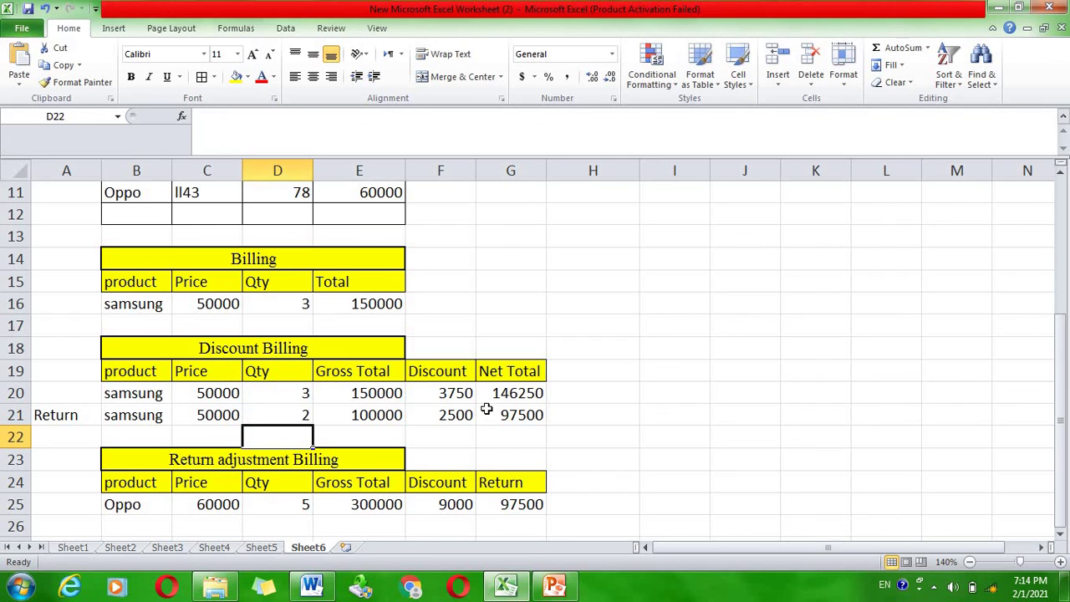
pyautogui.click(521, 505)
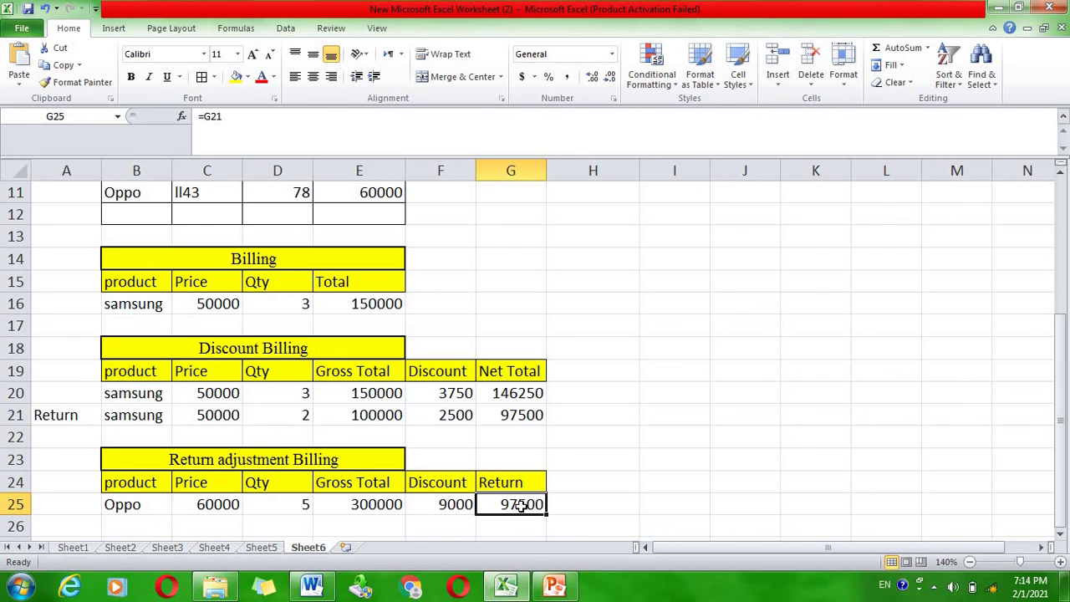
pyautogui.click(589, 479)
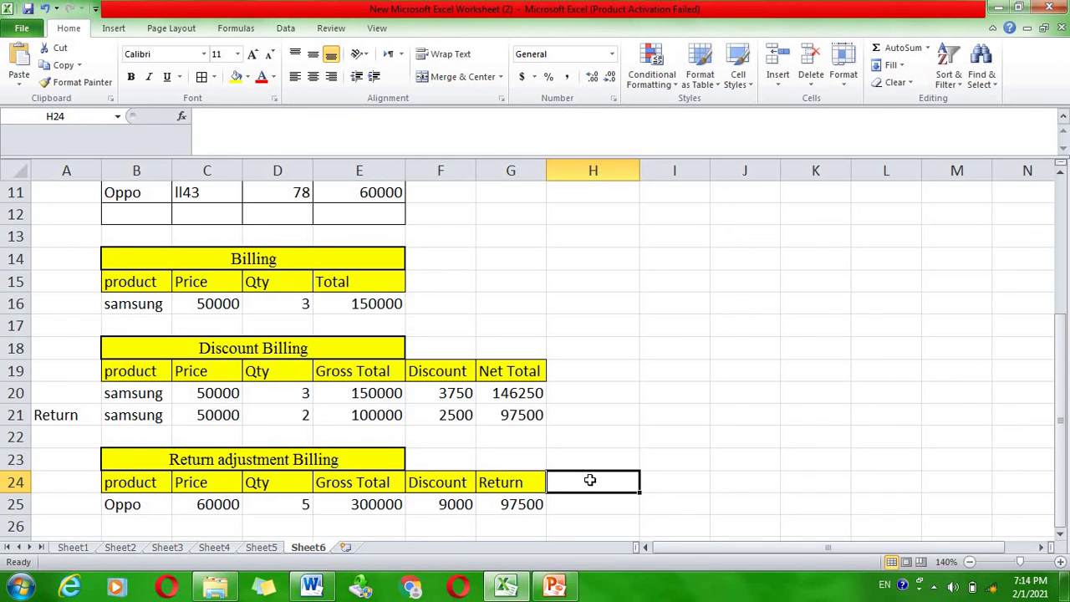
# Add a Net Total header in H24 and enter =E25-F25-G25 in H25, giving 193500
pyautogui.write('Net ')
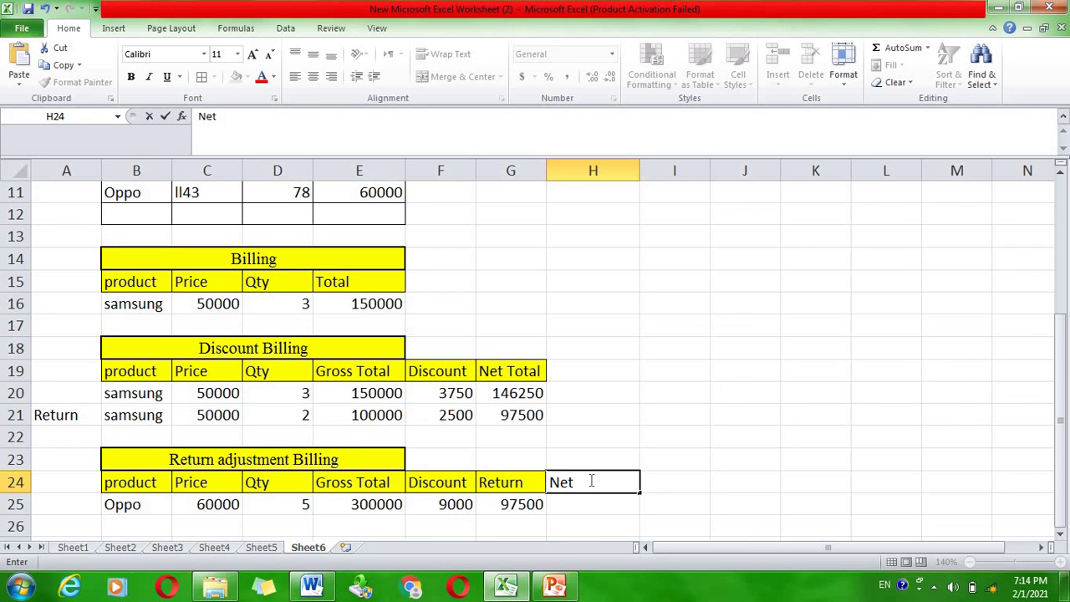
pyautogui.write('Total')
pyautogui.press('Return')
pyautogui.click(590, 481)
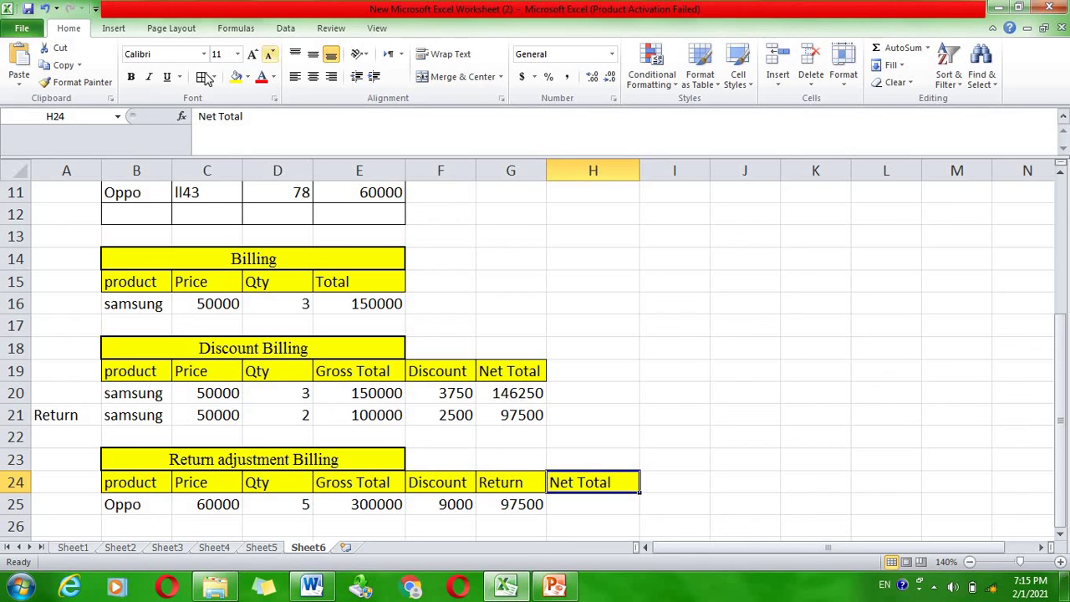
pyautogui.click(568, 500)
pyautogui.write('=')
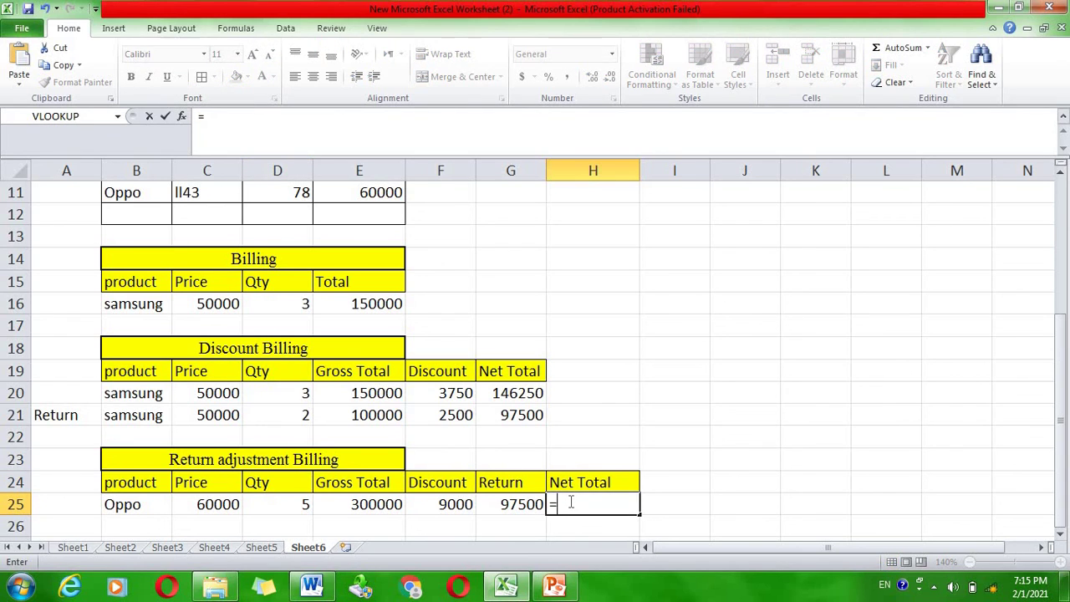
pyautogui.click(389, 504)
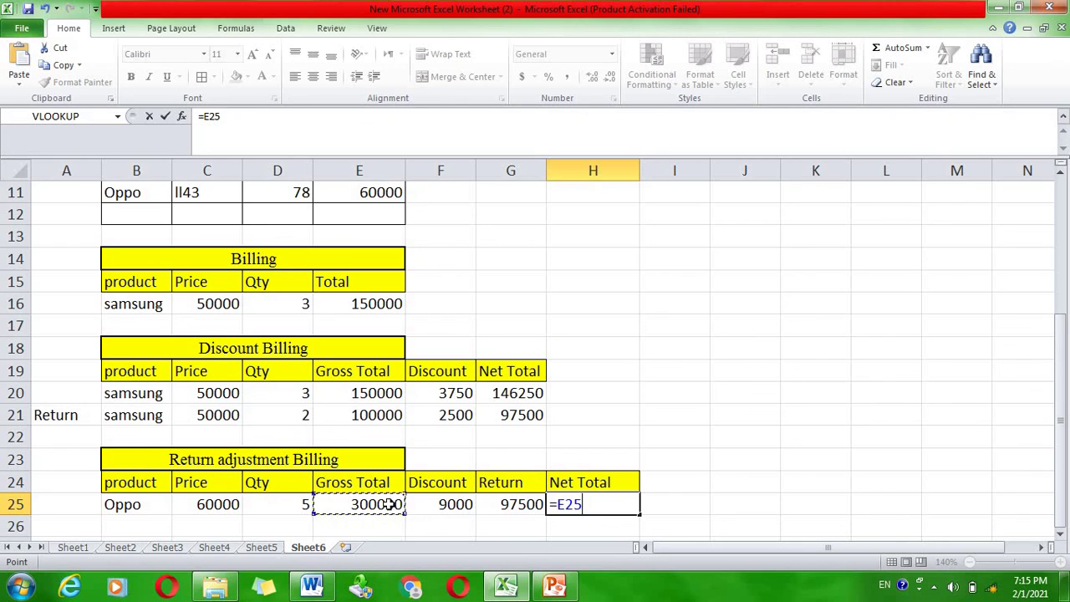
pyautogui.write('-')
pyautogui.click(436, 508)
pyautogui.write('-')
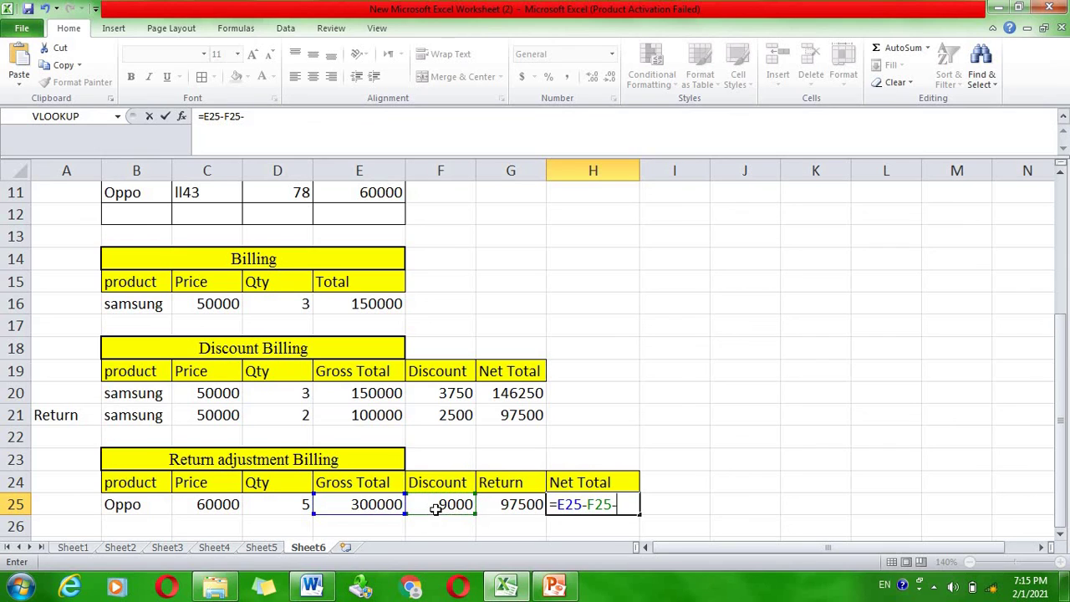
pyautogui.click(505, 504)
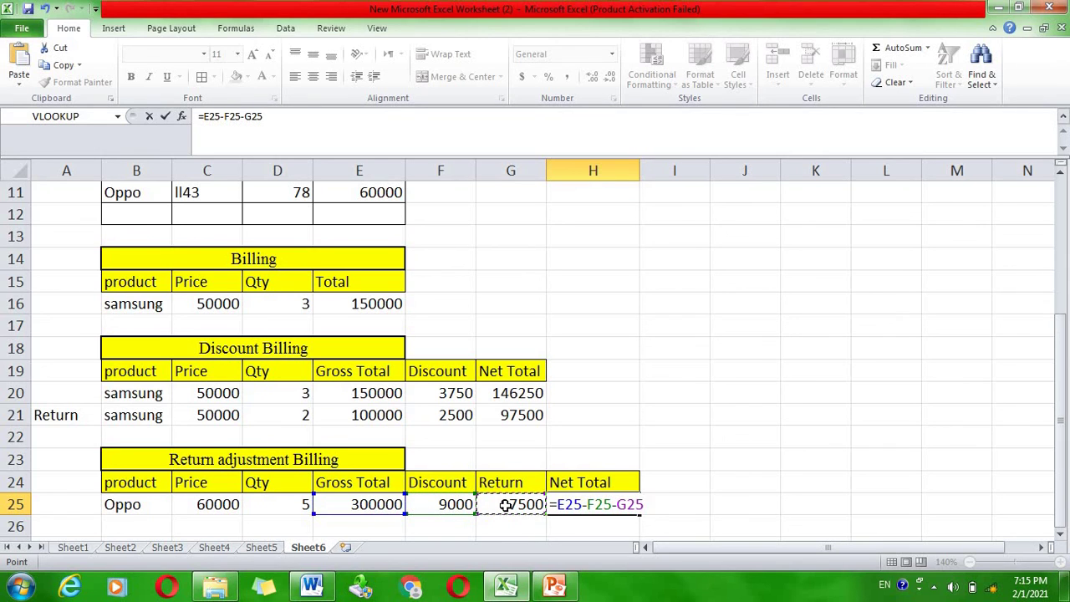
pyautogui.press('Return')
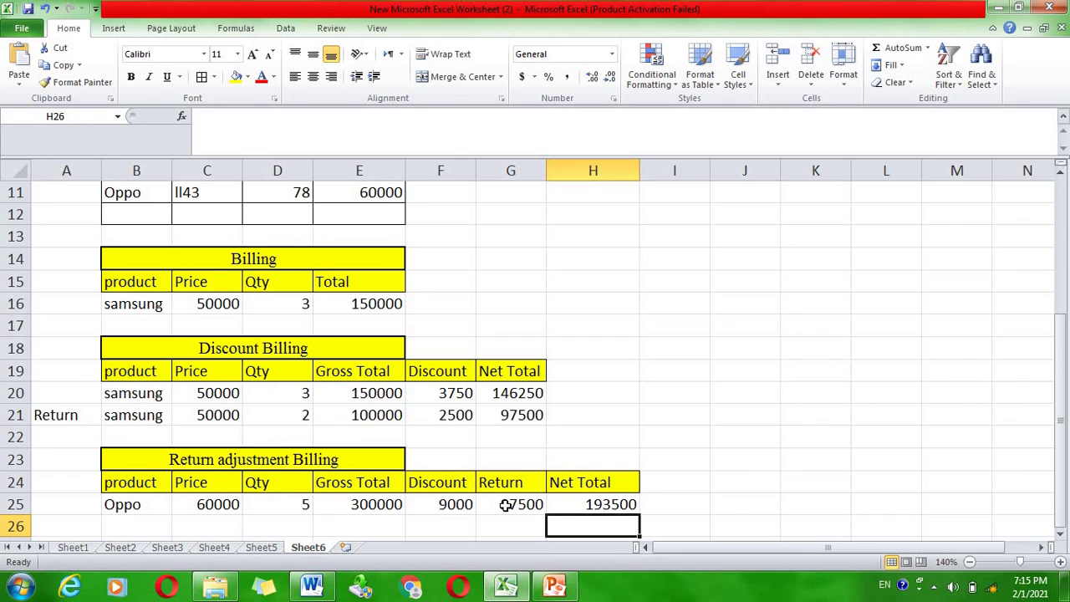
pyautogui.click(225, 504)
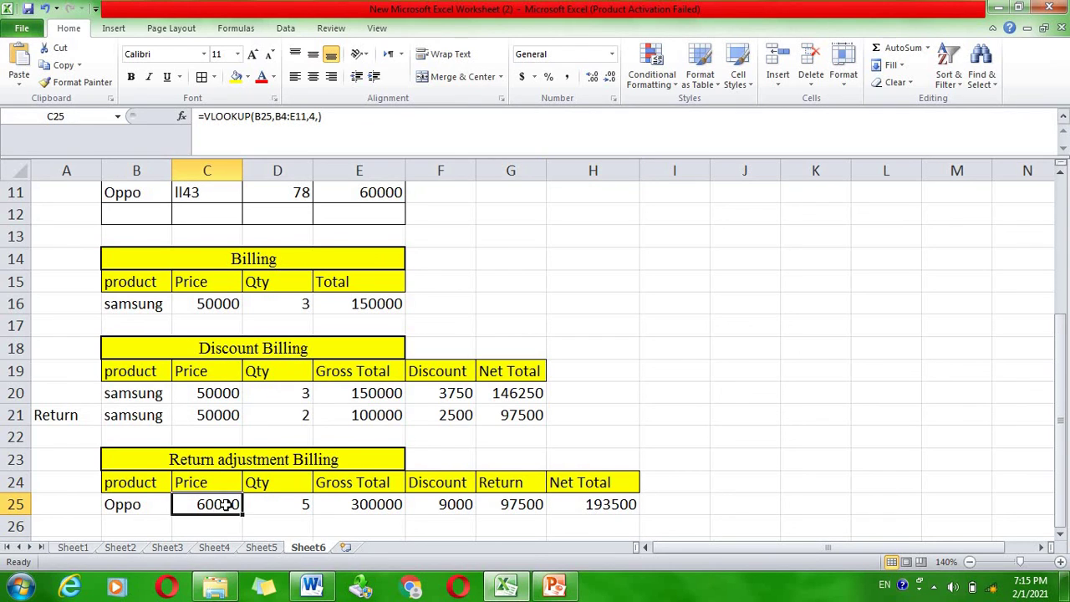
pyautogui.click(278, 507)
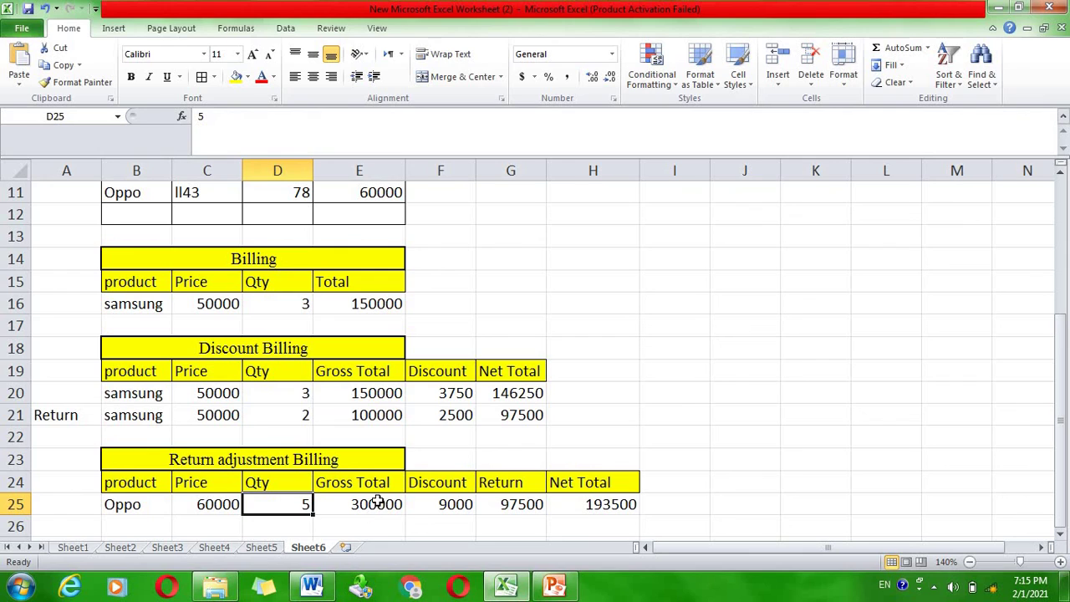
pyautogui.click(378, 501)
pyautogui.click(452, 503)
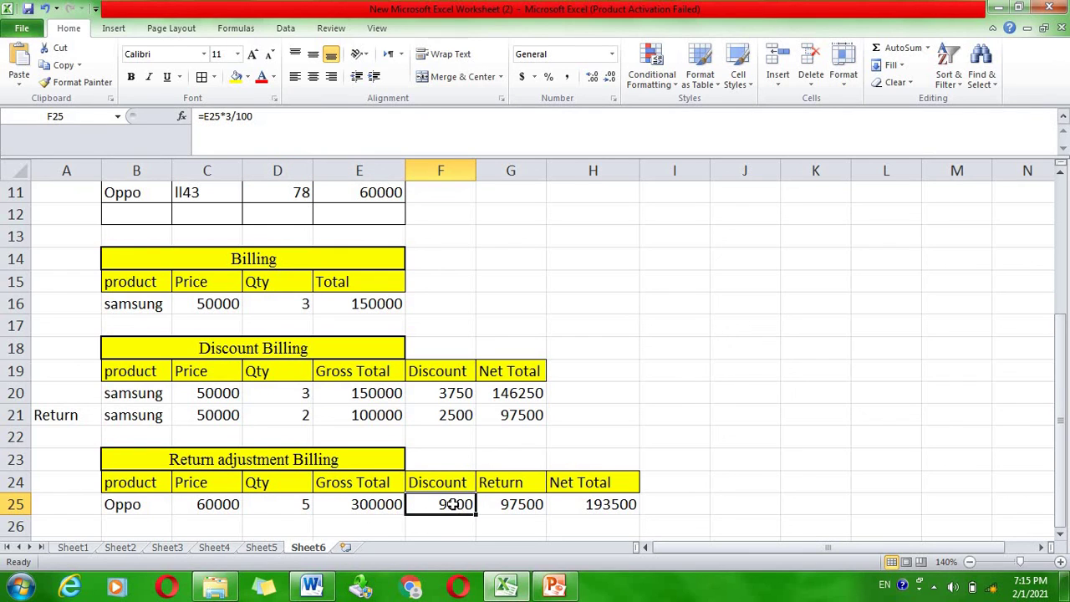
pyautogui.click(498, 503)
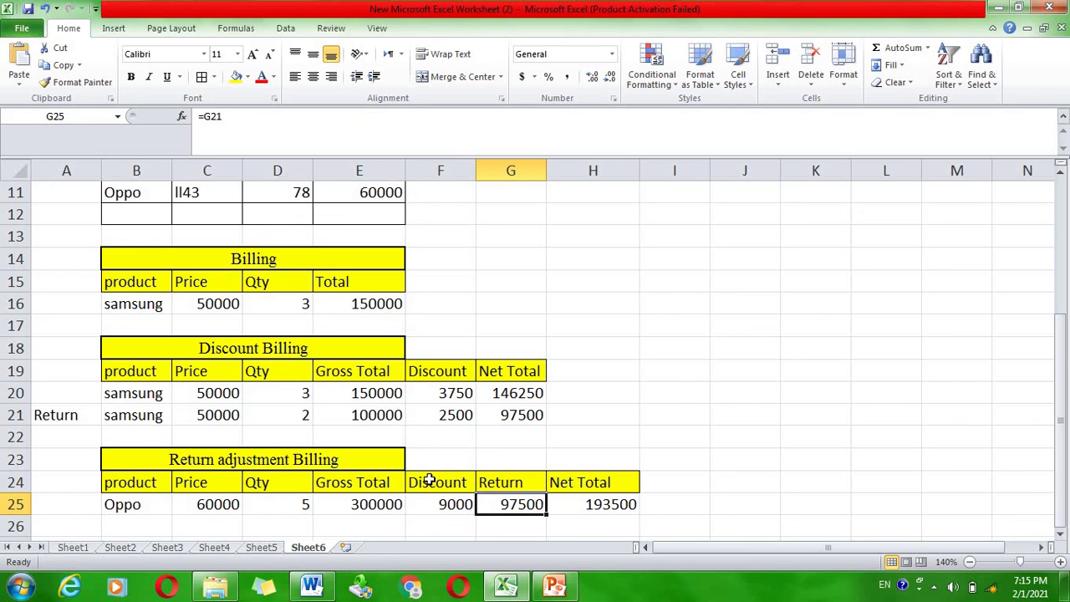
pyautogui.click(355, 480)
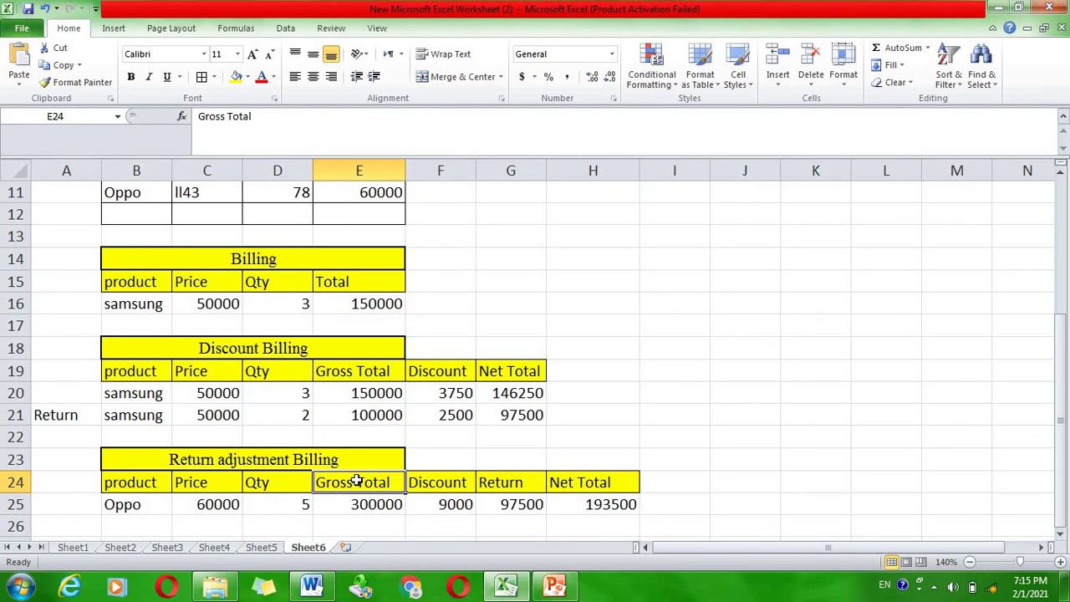
pyautogui.click(441, 488)
pyautogui.click(336, 506)
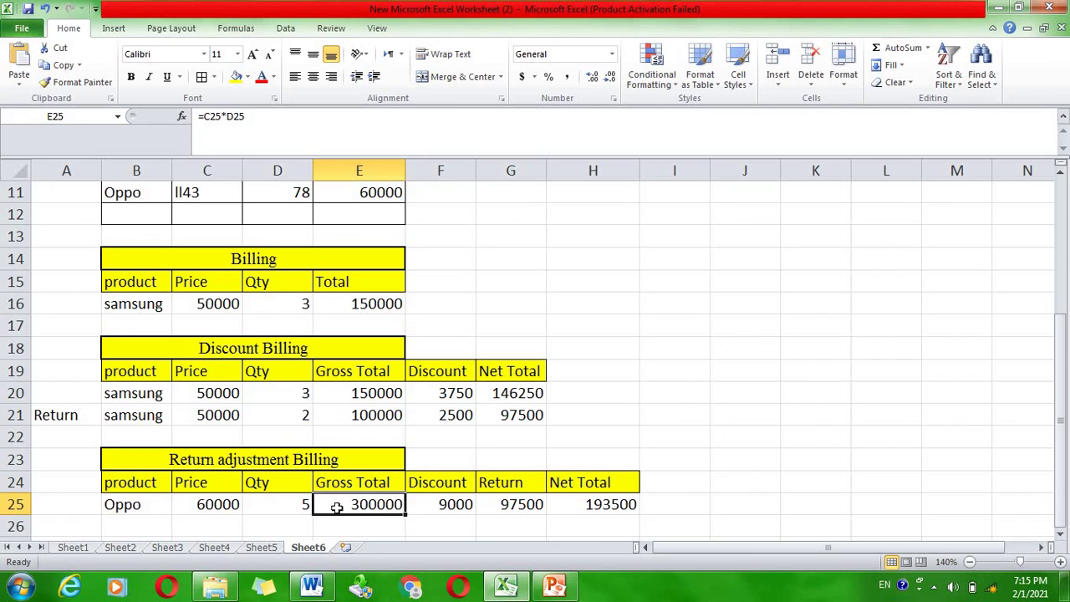
pyautogui.click(444, 504)
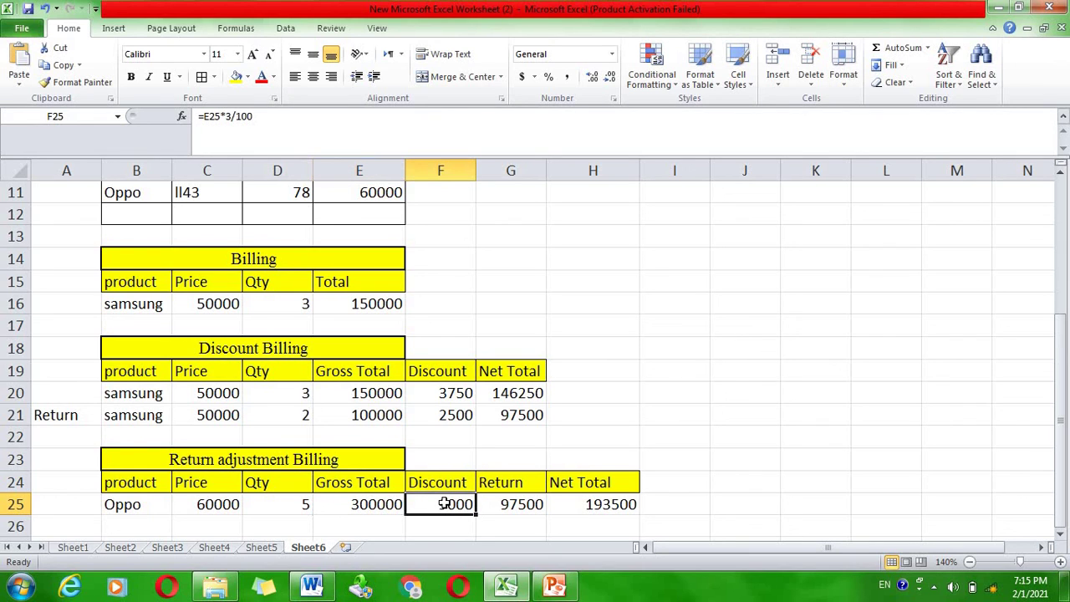
pyautogui.click(511, 501)
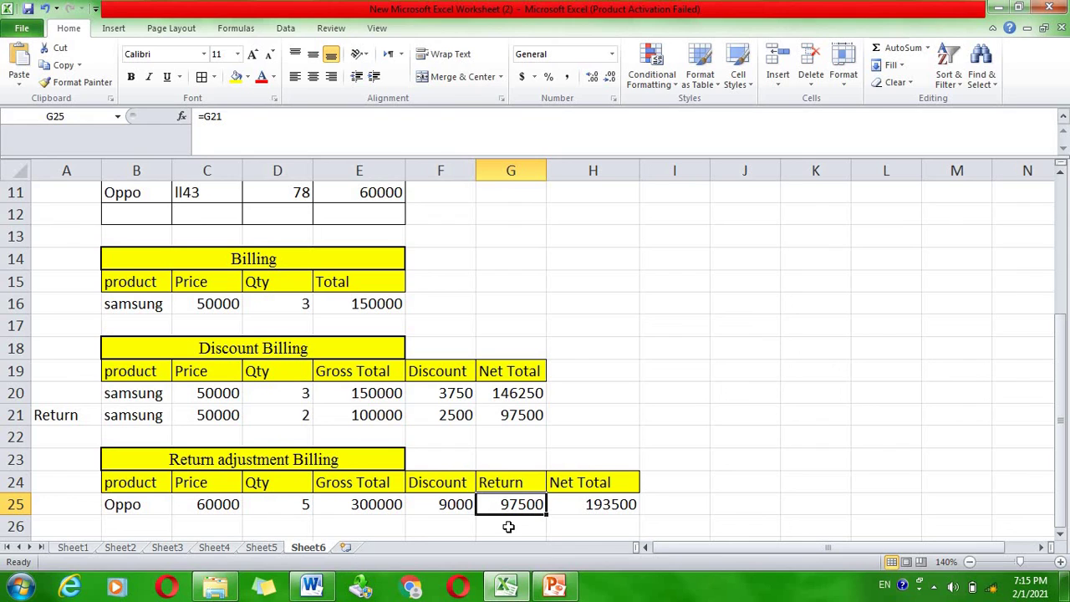
pyautogui.click(613, 505)
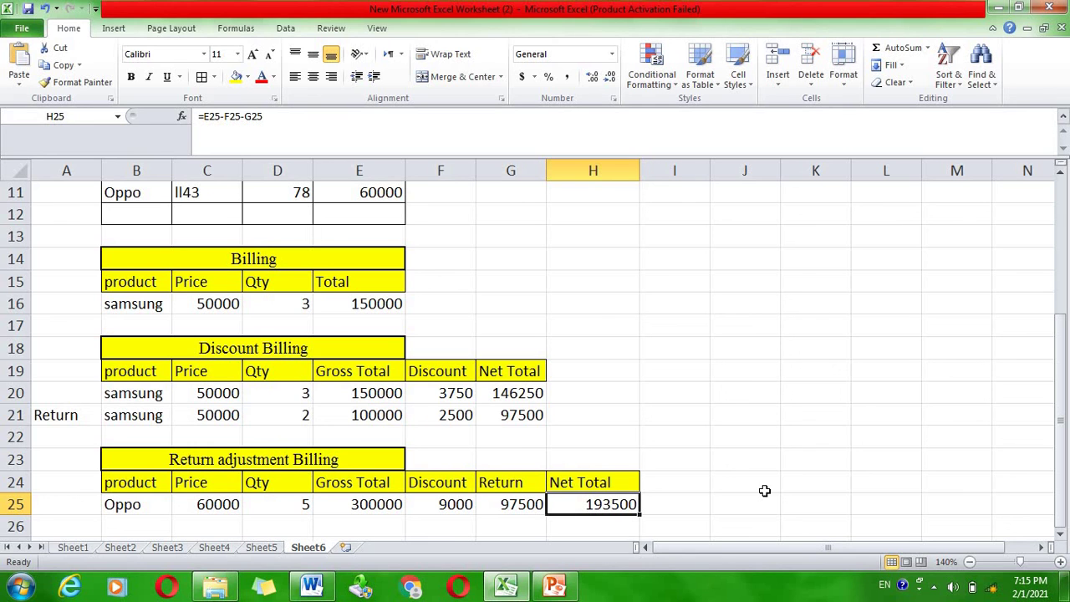
# Zoom out to 80% so the whole Data Sheet fits, then select the entire sheet
pyautogui.click(970, 561)
pyautogui.click(969, 561)
pyautogui.click(970, 562)
pyautogui.click(970, 562)
pyautogui.click(970, 562)
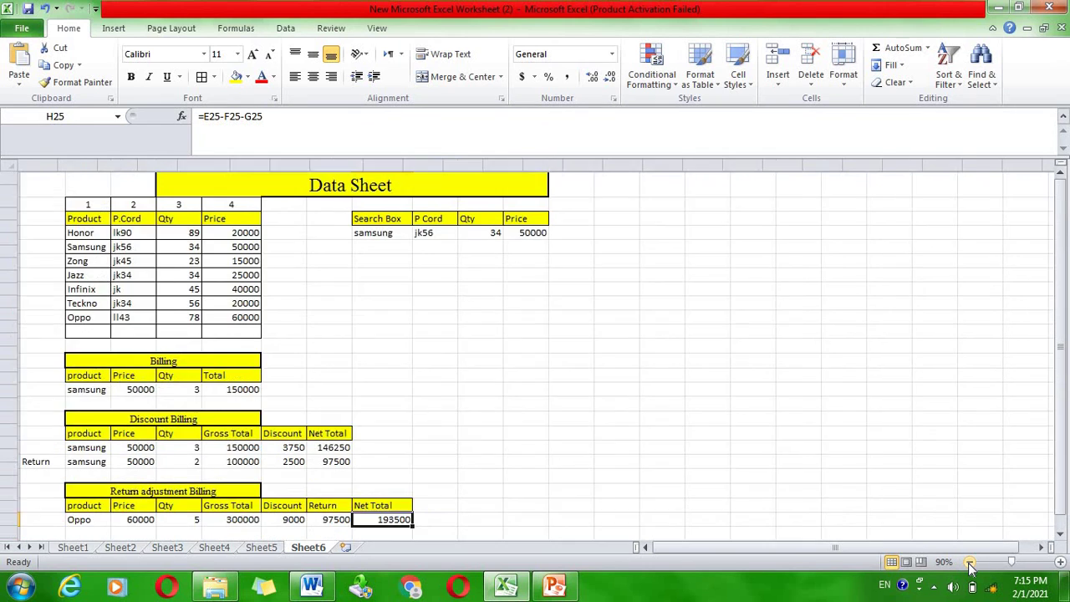
pyautogui.click(969, 562)
pyautogui.click(969, 562)
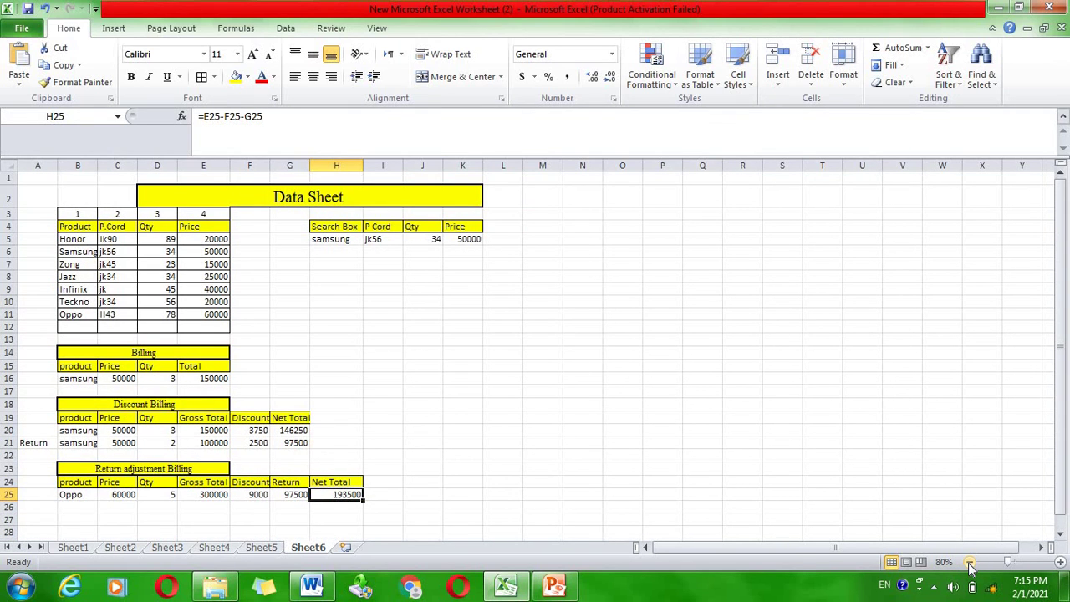
pyautogui.hotkey('ctrl', 'a')
pyautogui.hotkey('ctrl', 'a')
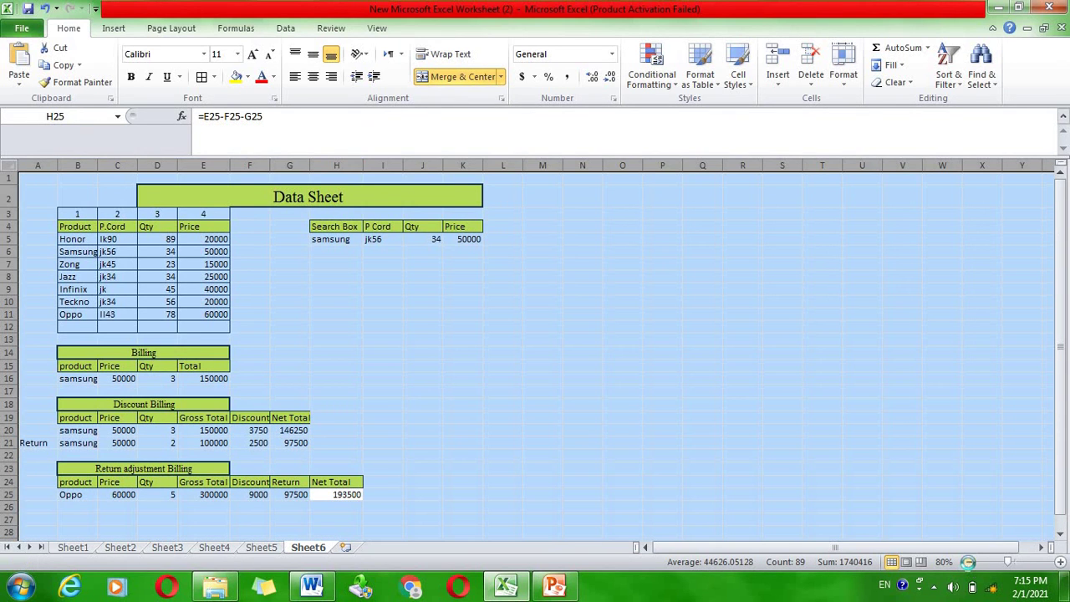